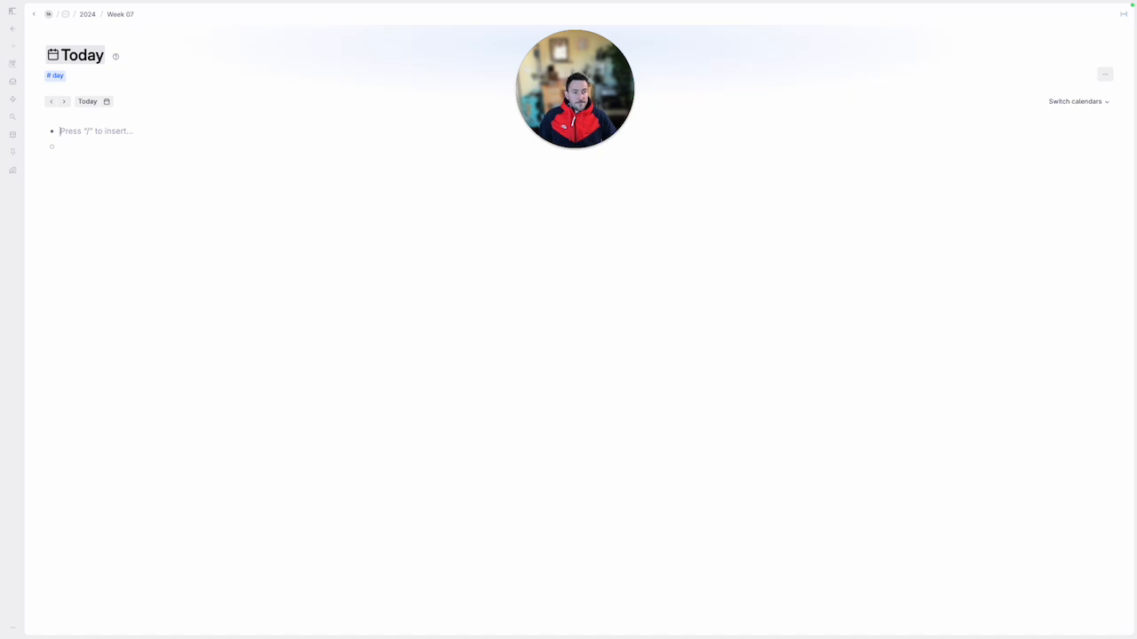
Write a first bullet on today's page noting lunch eaten with a named friend at Cafe Presse
{"action": "left_click", "coordinate": [566, 235]}
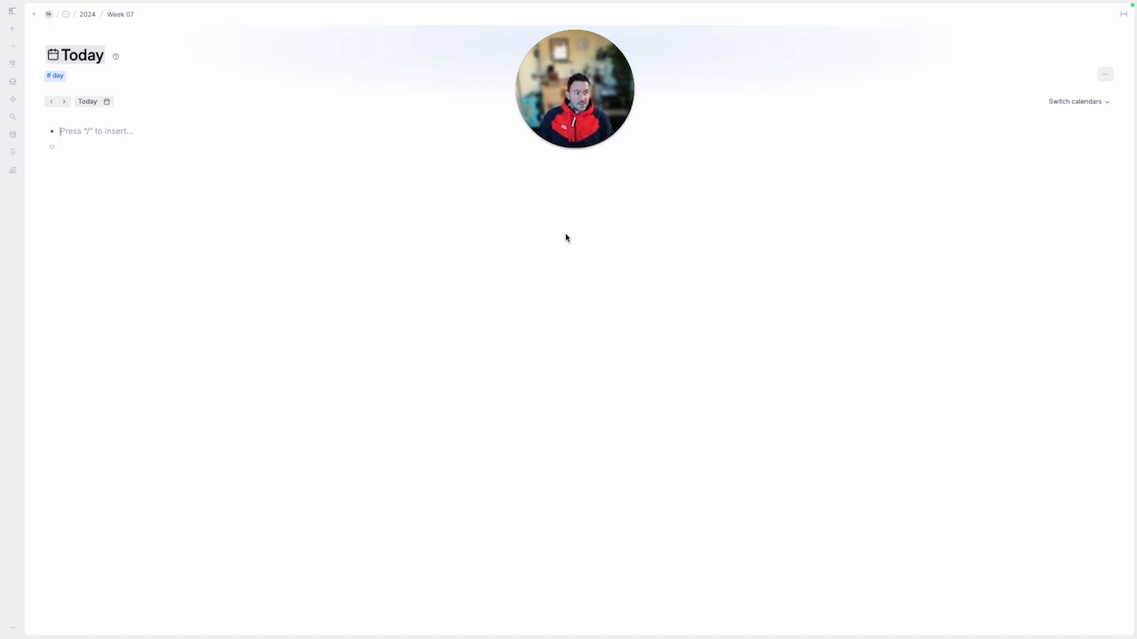
{"action": "type", "text": "Ate lunc"}
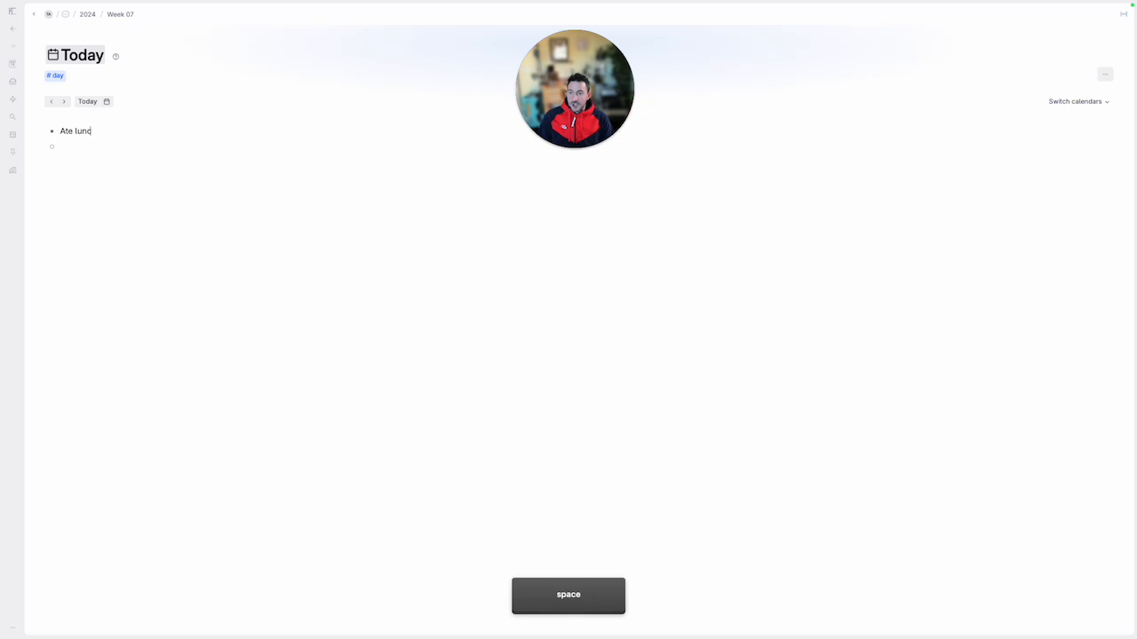
{"action": "type", "text": "h with Joe at C"}
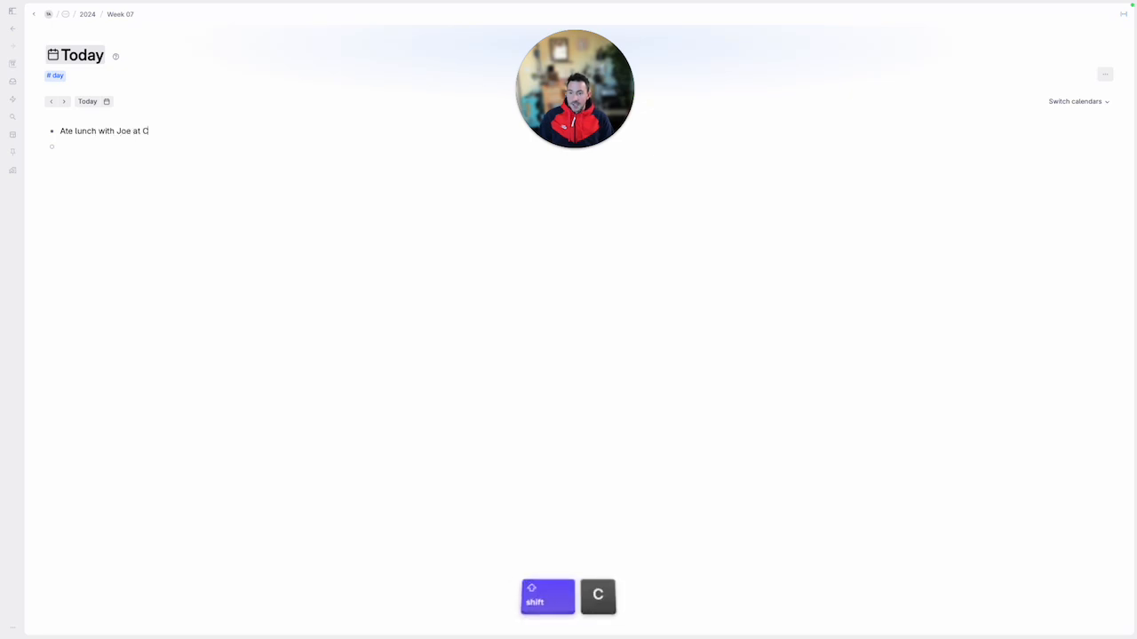
{"action": "type", "text": "afe Presse"}
{"action": "key", "text": "Return"}
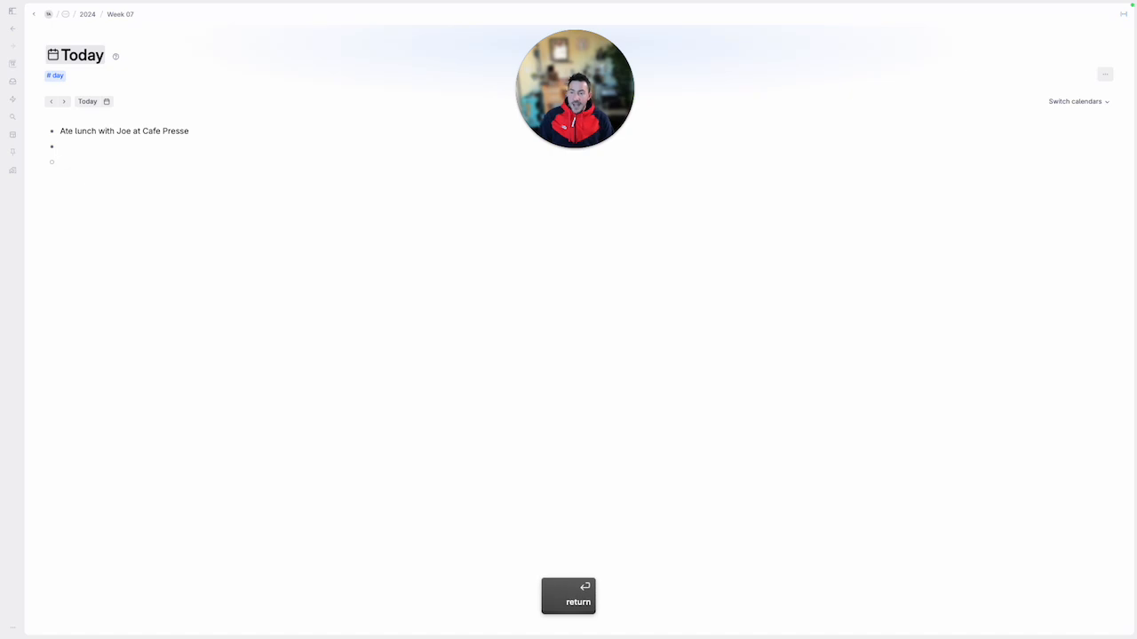
Add a second bullet reading "Read 30 pages of Demon Copperhead"
{"action": "type", "text": "Read 30 pag"}
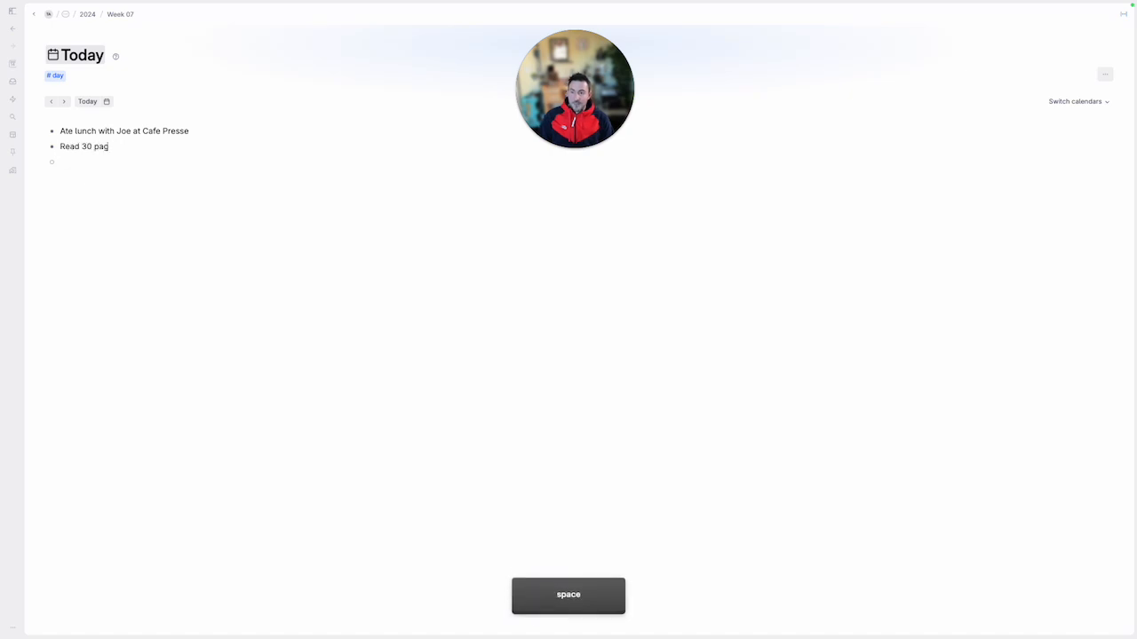
{"action": "type", "text": "es of Demon Copperhea"}
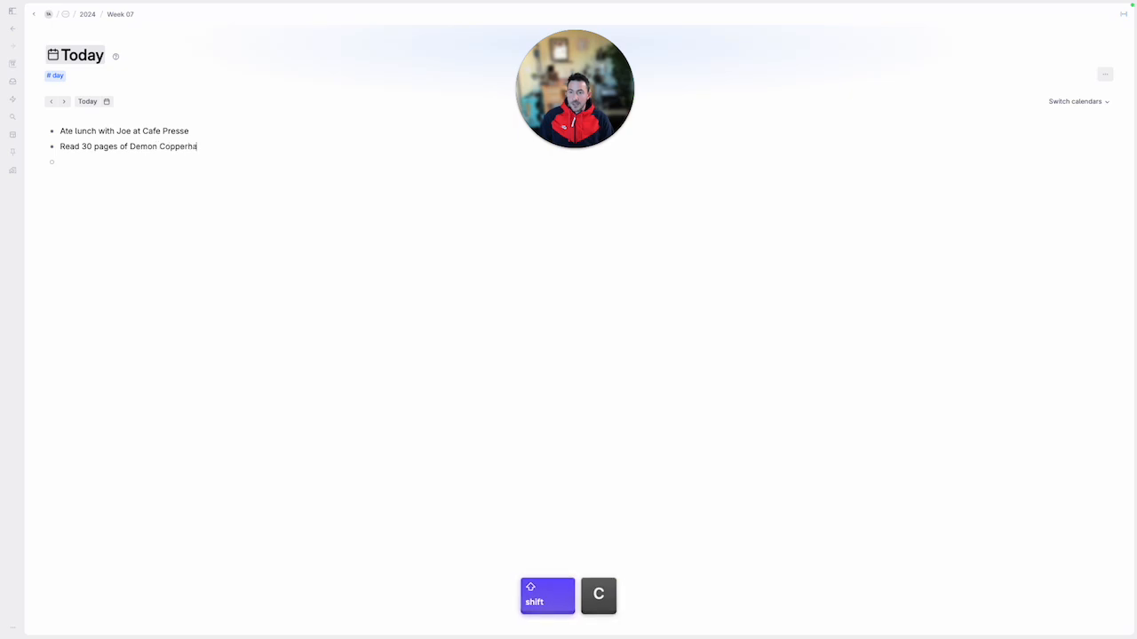
{"action": "key", "text": "BackSpace"}
{"action": "type", "text": "d"}
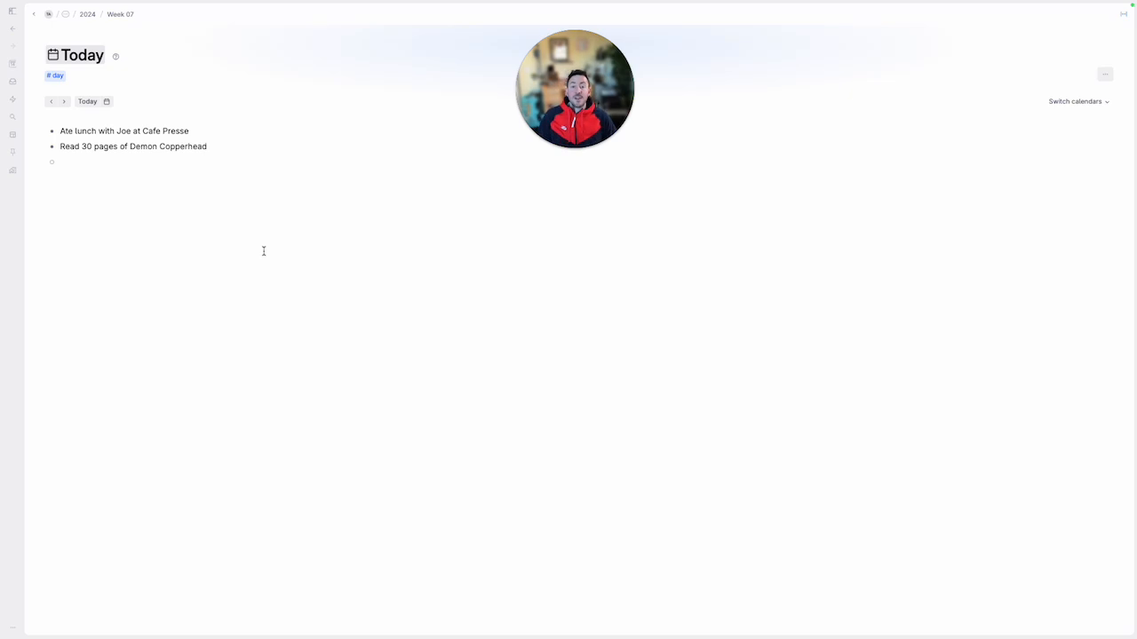
{"action": "key", "text": "Up"}
{"action": "key", "text": "Up"}
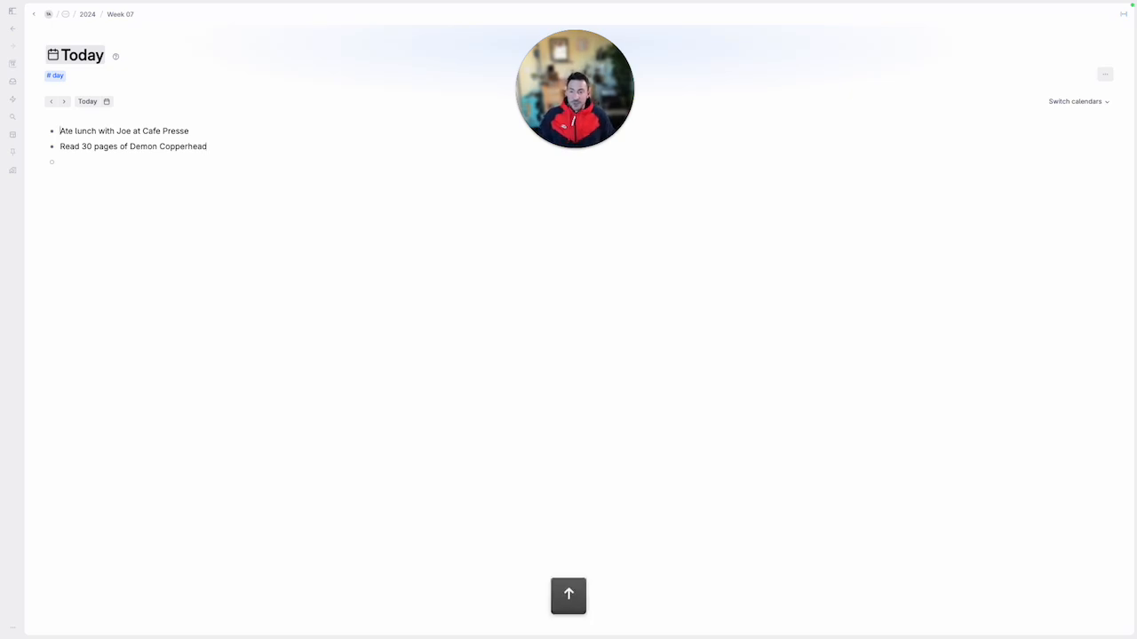
{"action": "key", "text": "Down"}
{"action": "key", "text": "Left"}
{"action": "key", "text": "Right"}
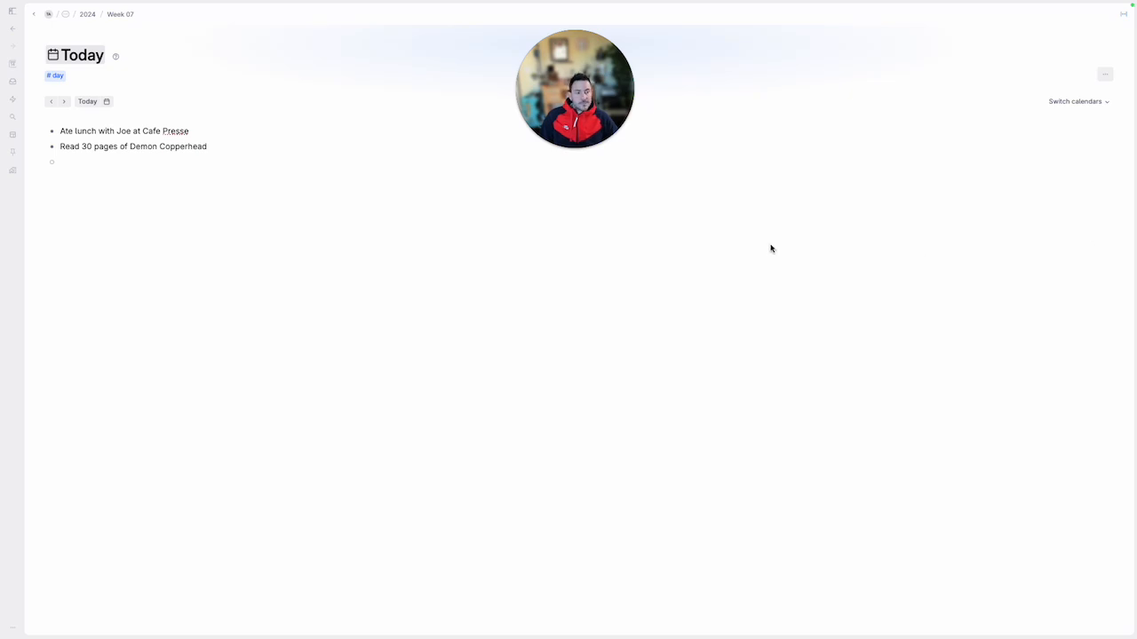
Leave a blank line below the notes and add three bullets named References, Supertags and Fields
{"action": "left_click", "coordinate": [300, 168]}
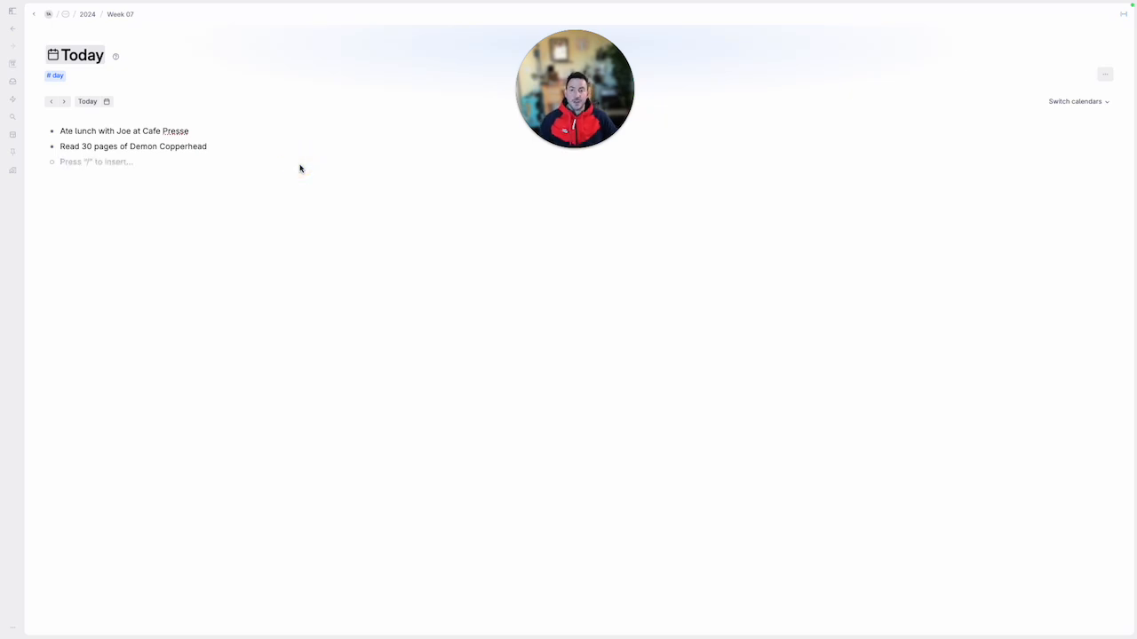
{"action": "key", "text": "Return"}
{"action": "key", "text": "Return"}
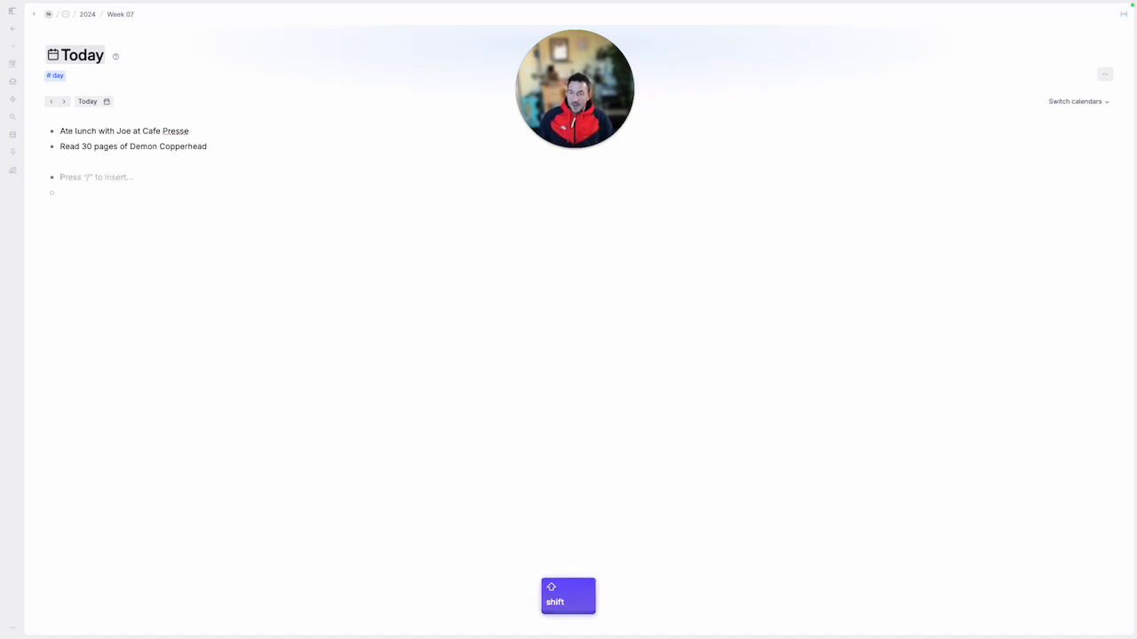
{"action": "type", "text": "References"}
{"action": "key", "text": "Return"}
{"action": "type", "text": "Supertags"}
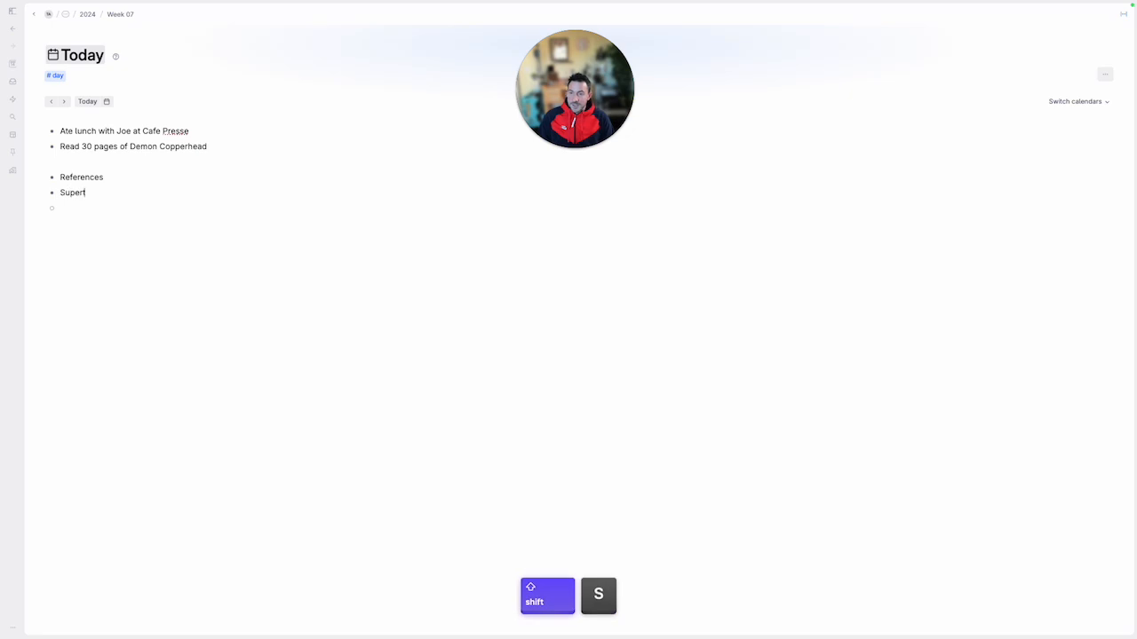
{"action": "key", "text": "Return"}
{"action": "type", "text": "Fields"}
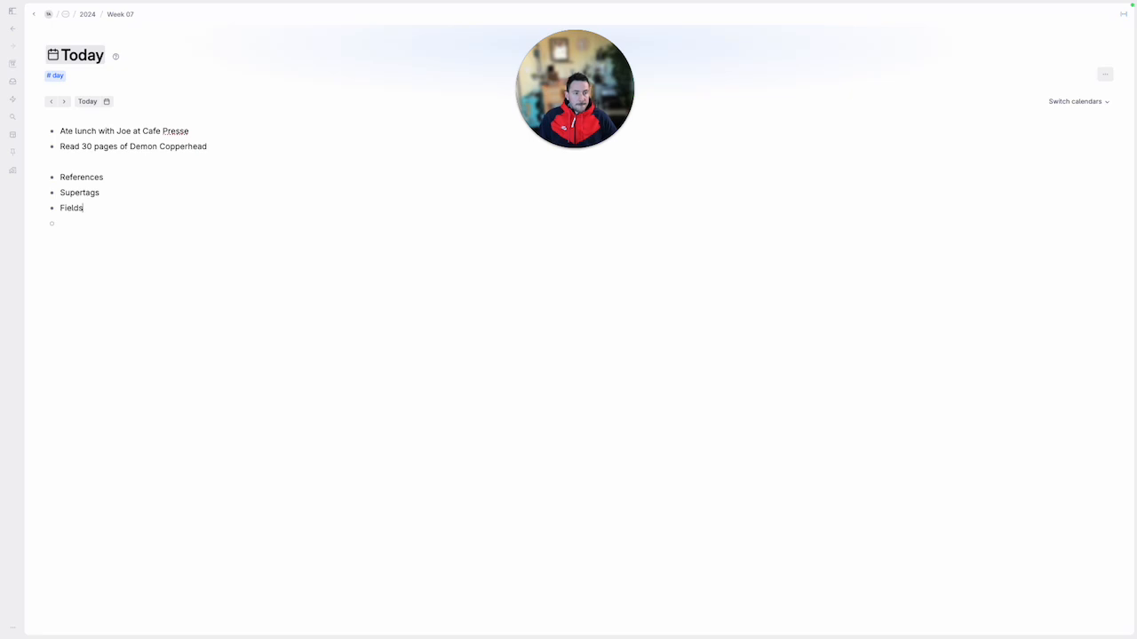
Add a nested bullet under References that creates and references a new Baltimore node
{"action": "left_click", "coordinate": [114, 178]}
{"action": "left_click", "coordinate": [122, 178]}
{"action": "key", "text": "Return"}
{"action": "key", "text": "Tab"}
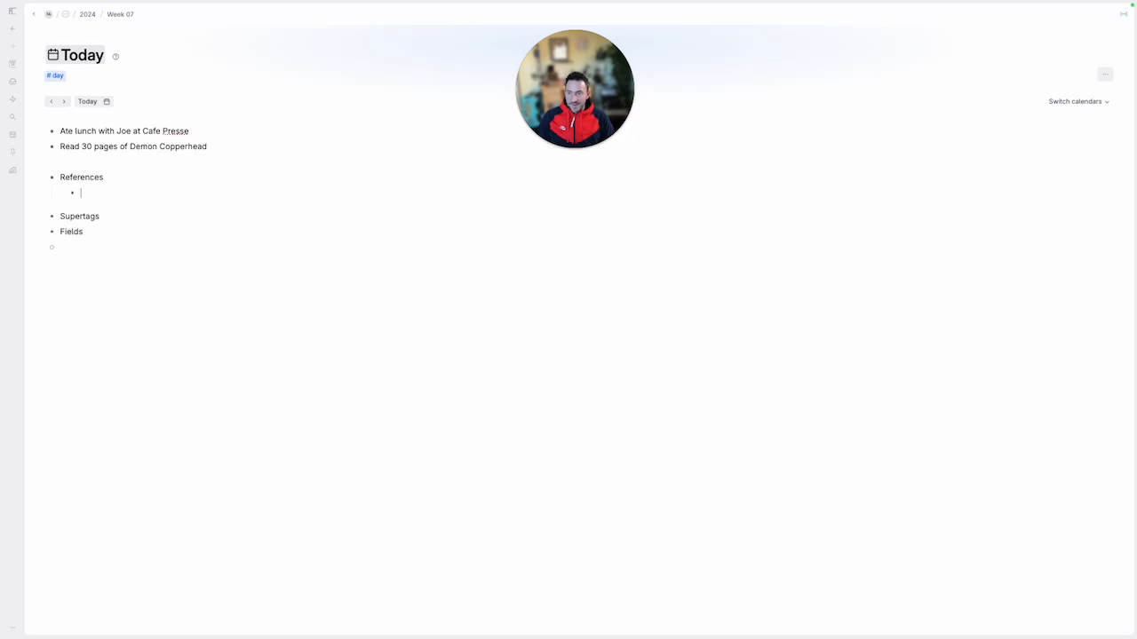
{"action": "key", "text": "Up"}
{"action": "key", "text": "Up"}
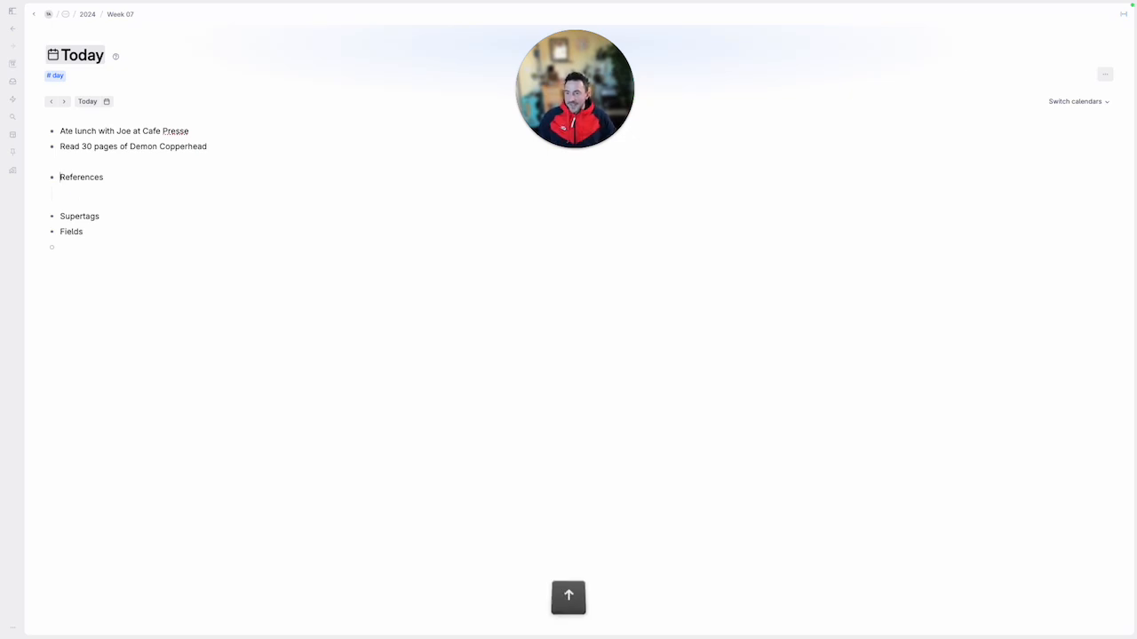
{"action": "key", "text": "Down"}
{"action": "key", "text": "Down"}
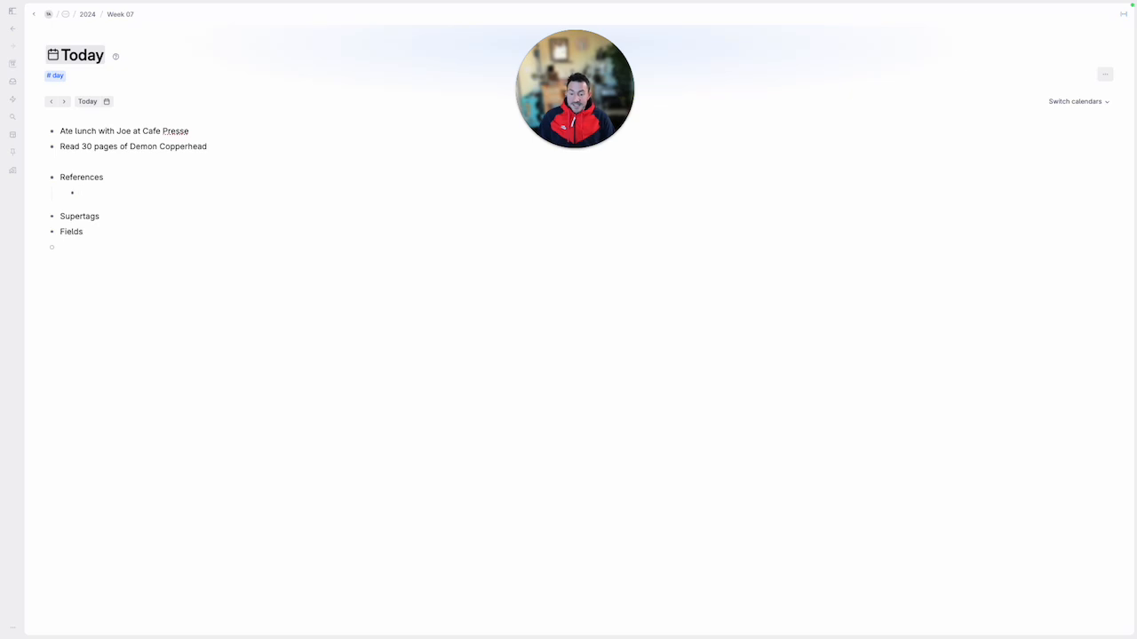
{"action": "type", "text": "@B"}
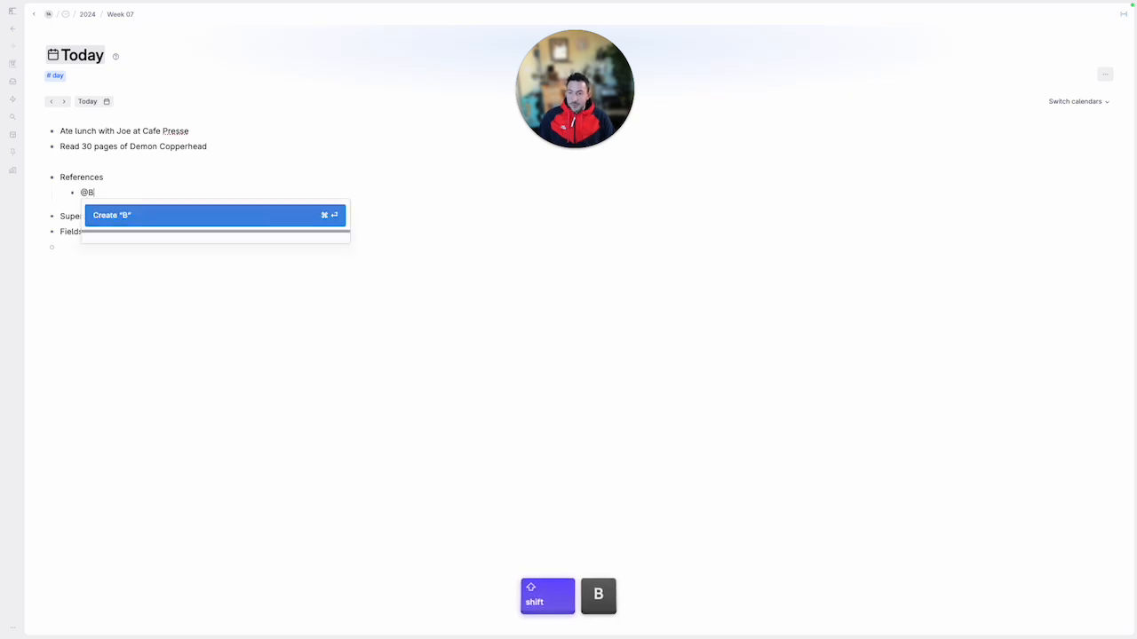
{"action": "type", "text": "altimore"}
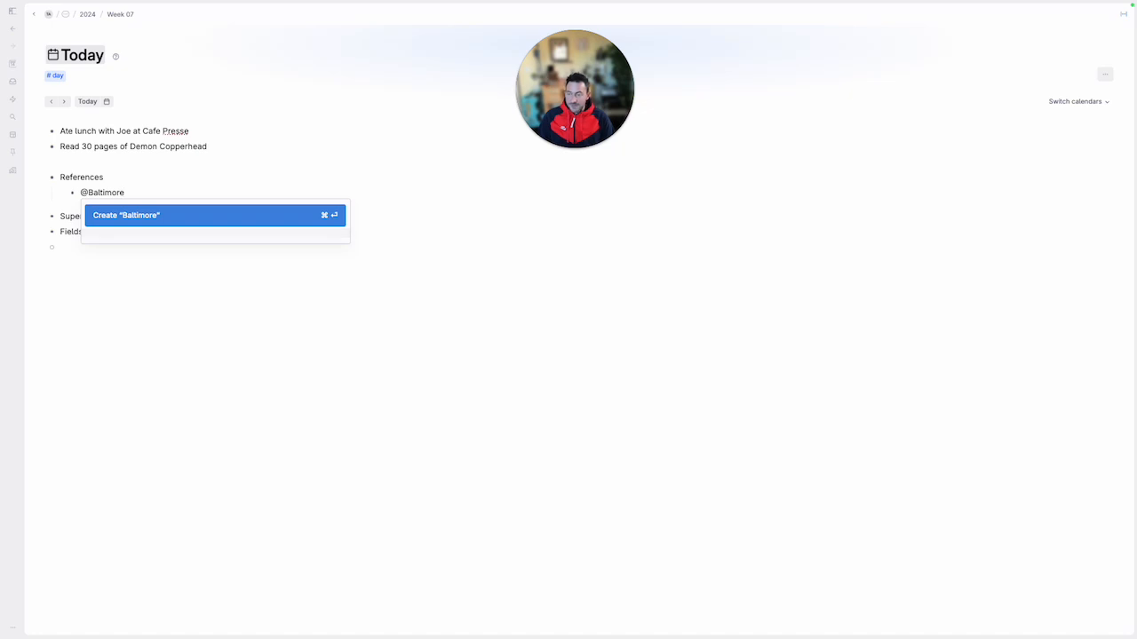
{"action": "key", "text": "Return"}
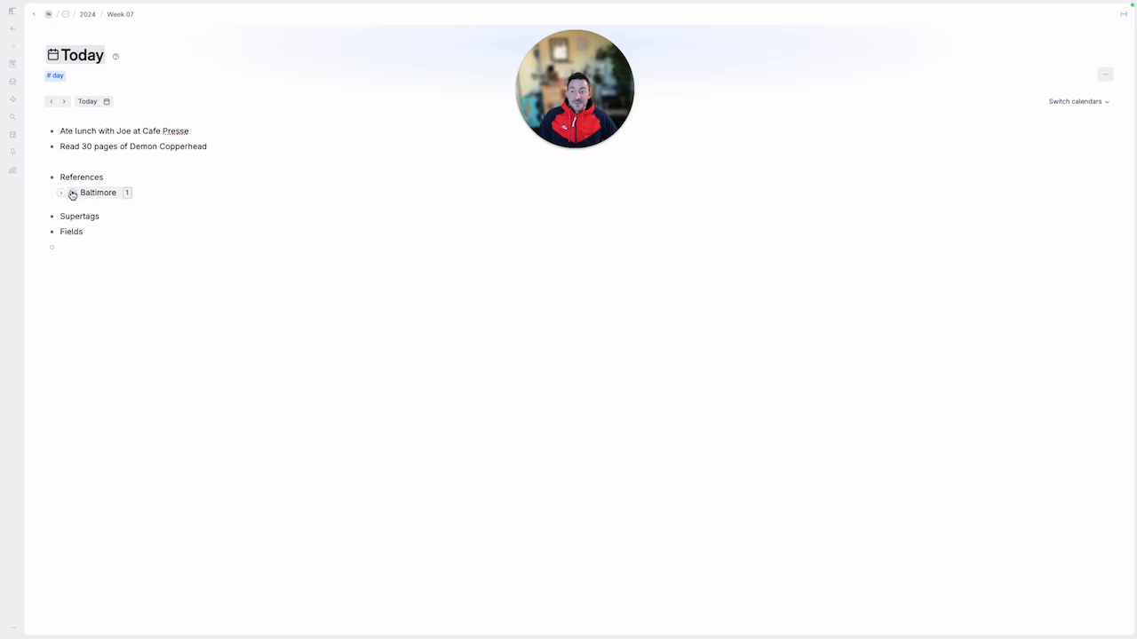
Below the Baltimore reference, add a bullet reading "Took here a trip to" followed by an inline reference to Baltimore
{"action": "key", "text": "Return"}
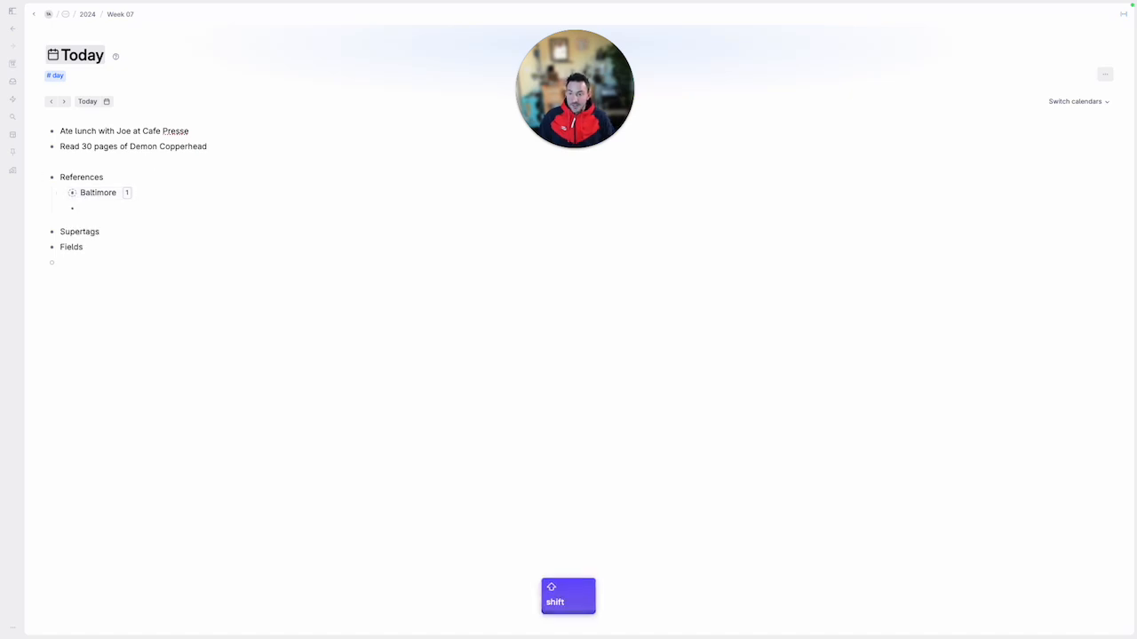
{"action": "type", "text": "Took here a tri"}
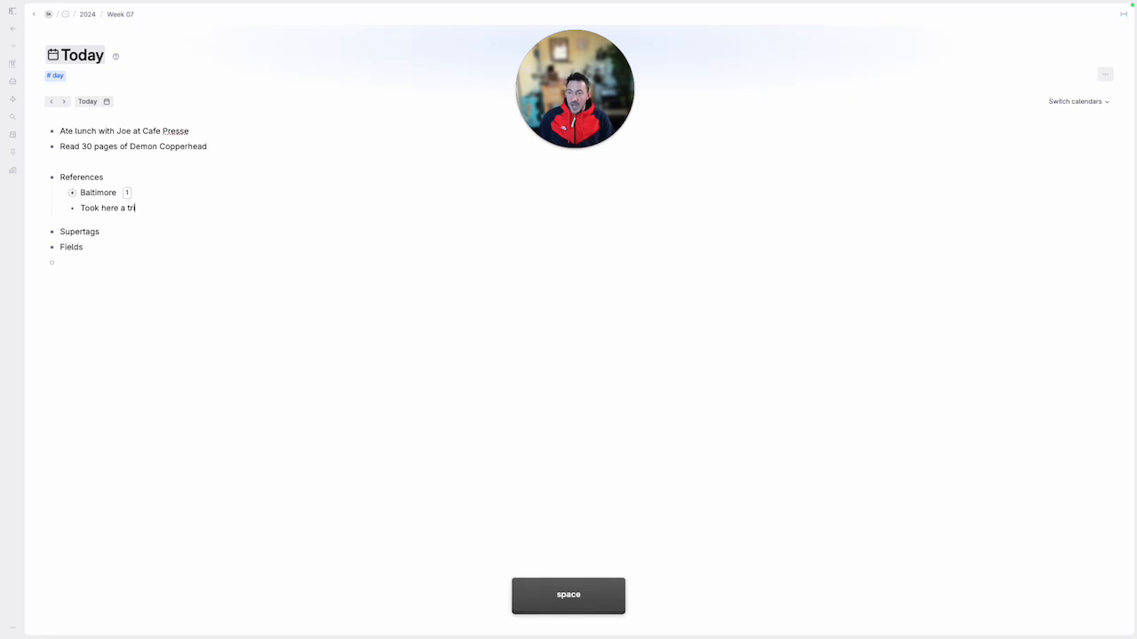
{"action": "type", "text": "p to @baltim"}
{"action": "key", "text": "Return"}
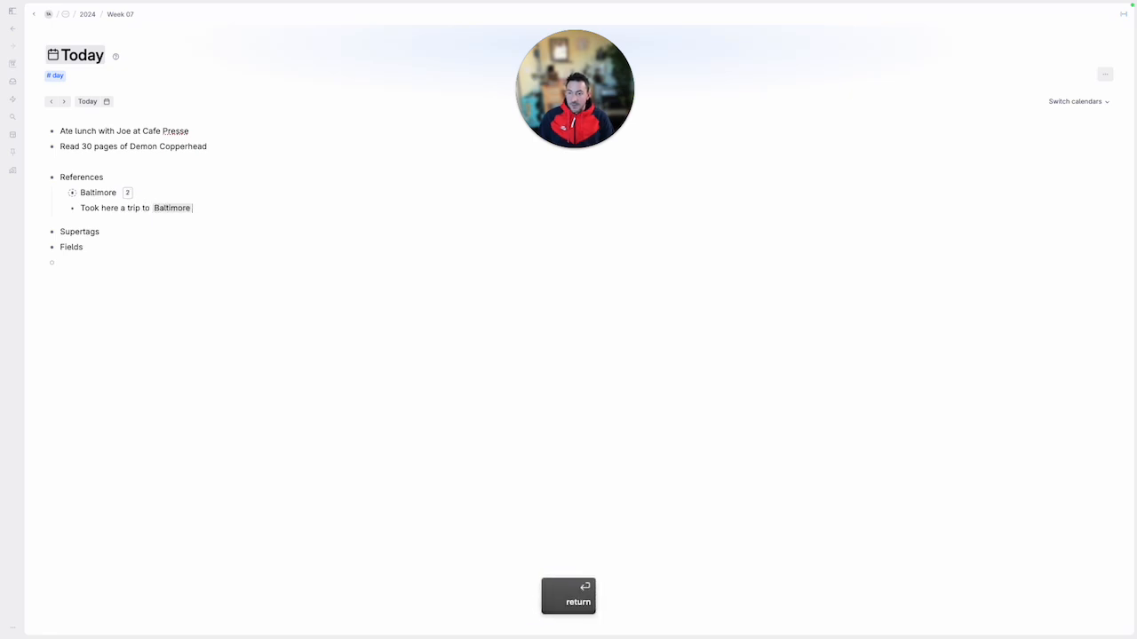
{"action": "key", "text": "super+Left"}
{"action": "key", "text": "Right"}
{"action": "key", "text": "super+Right"}
{"action": "key", "text": "Left"}
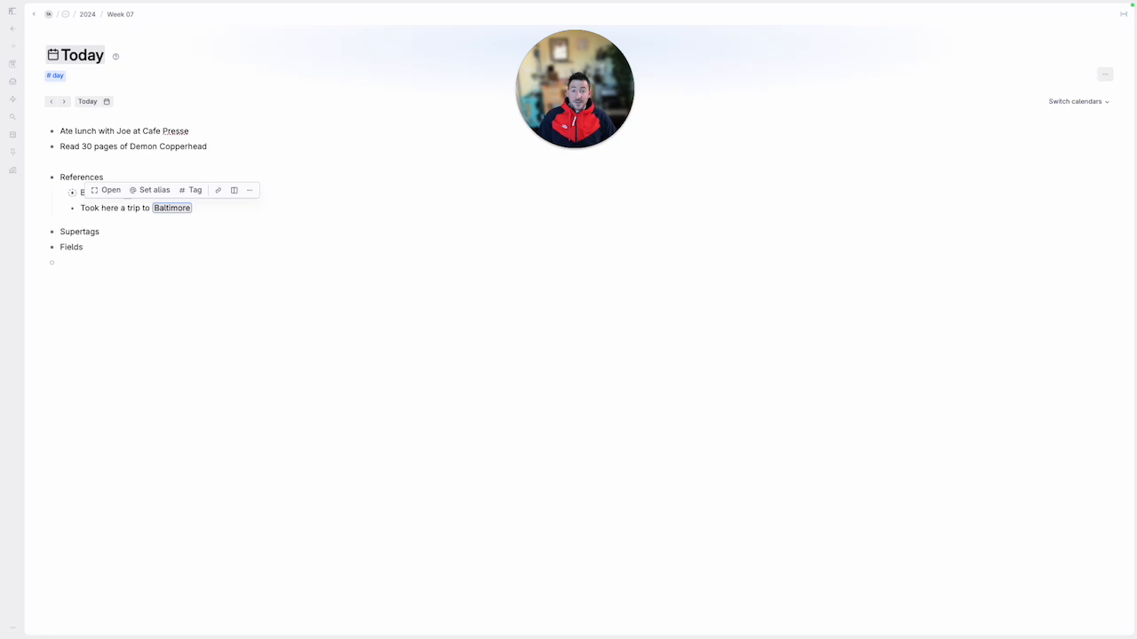
{"action": "key", "text": "Left"}
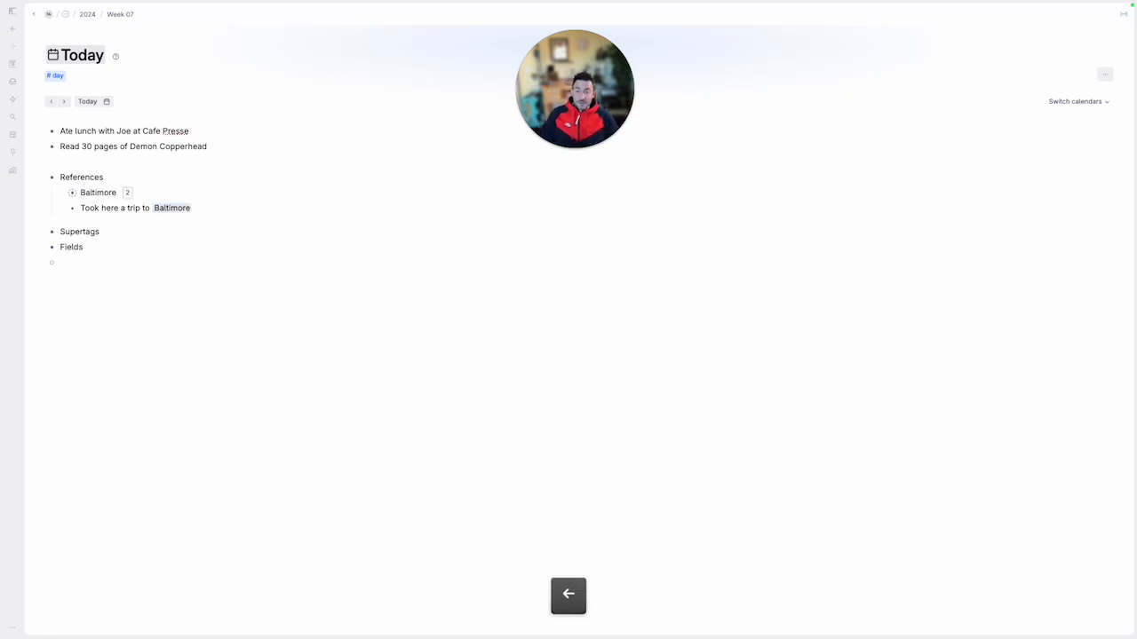
{"action": "key", "text": "Right"}
Try another bullet under References that refers to the existing Baltimore node, and remove it again
{"action": "key", "text": "Return"}
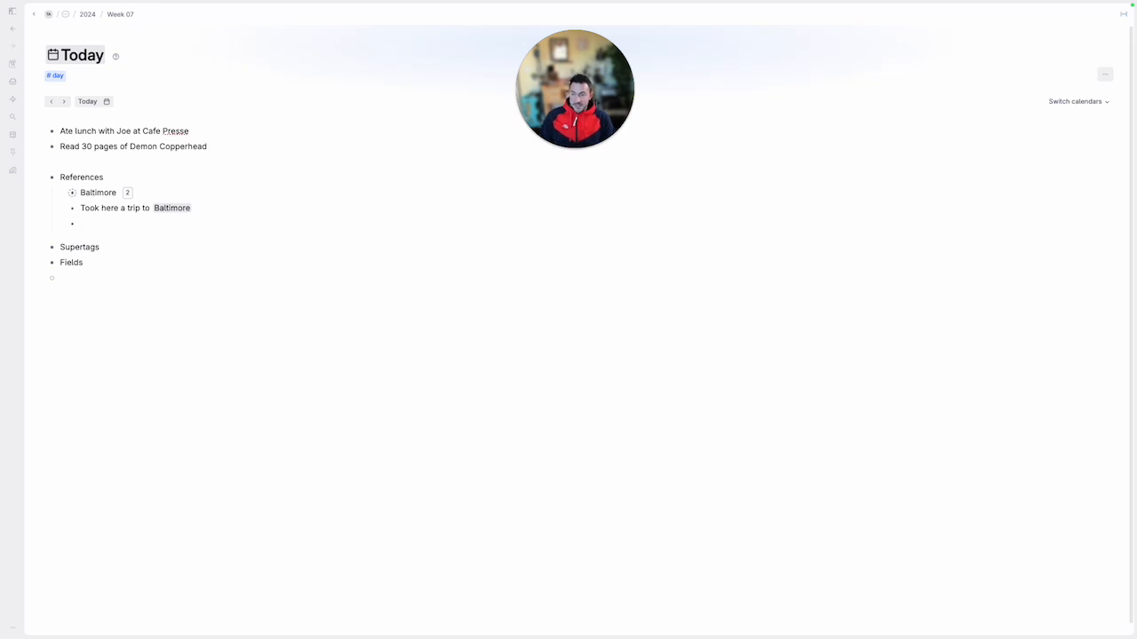
{"action": "type", "text": "@na"}
{"action": "key", "text": "BackSpace"}
{"action": "key", "text": "BackSpace"}
{"action": "type", "text": "a"}
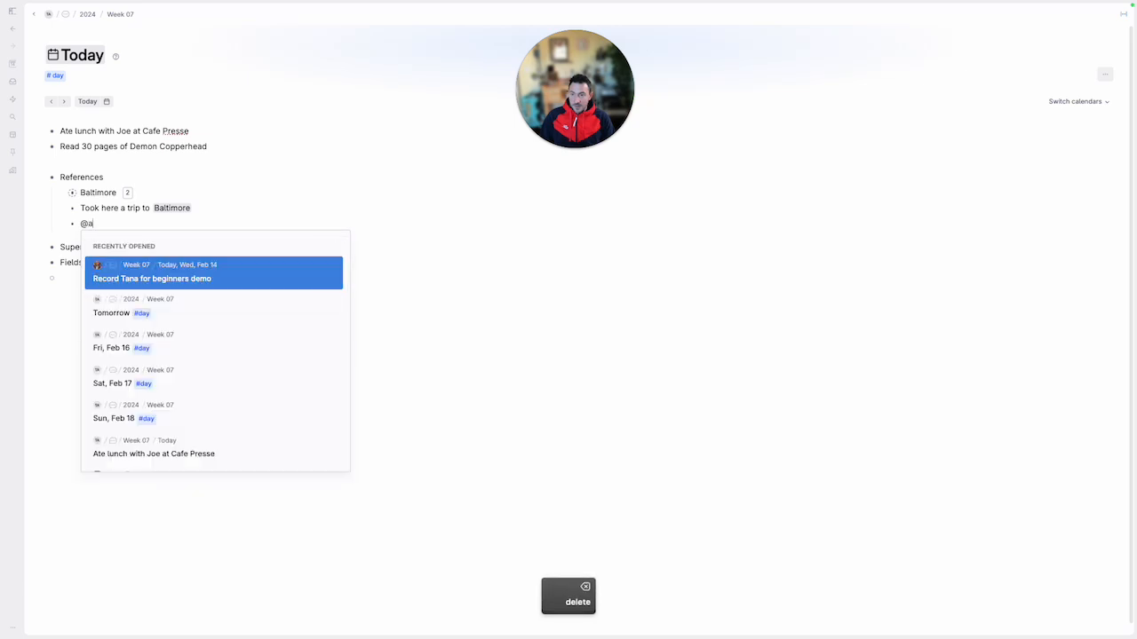
{"action": "key", "text": "BackSpace"}
{"action": "type", "text": "baltiom"}
{"action": "key", "text": "BackSpace"}
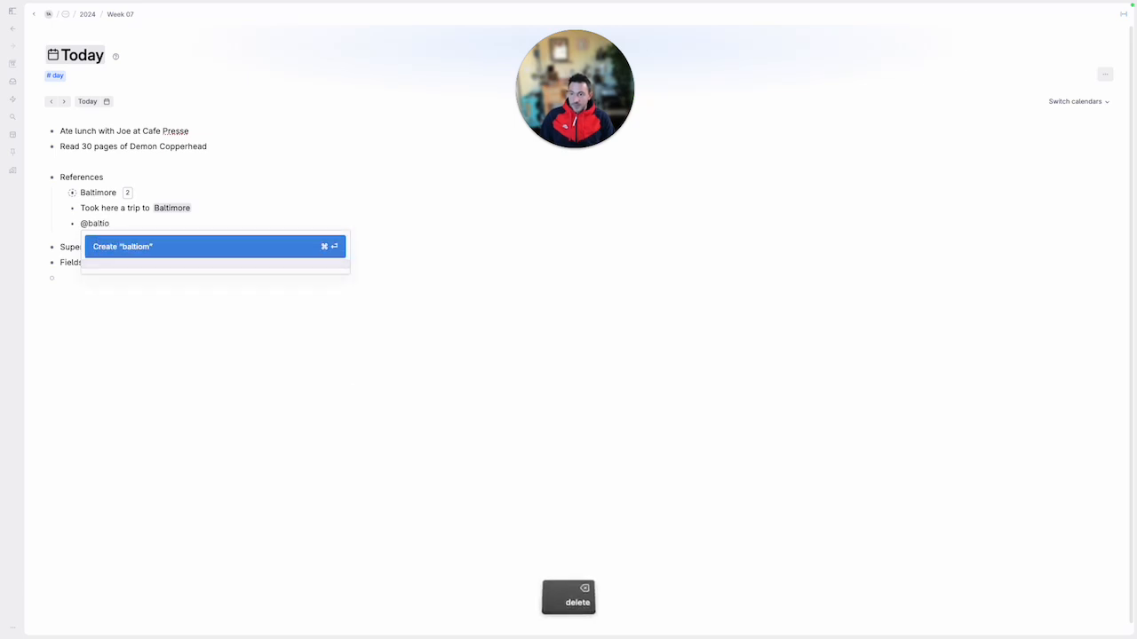
{"action": "key", "text": "BackSpace"}
{"action": "type", "text": "more"}
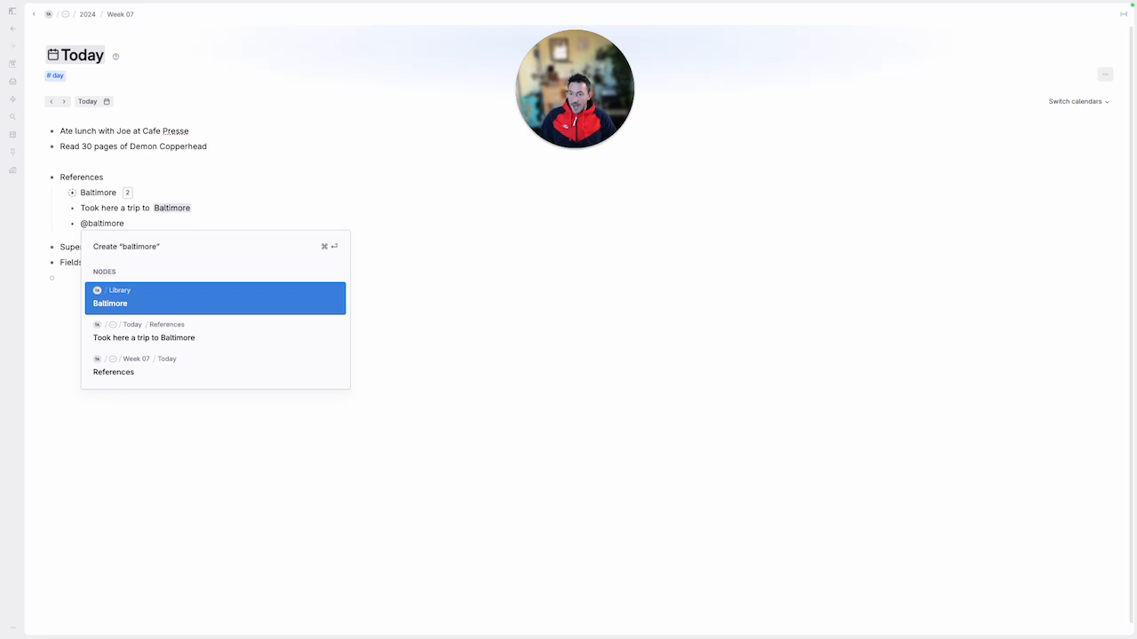
{"action": "key", "text": "Return"}
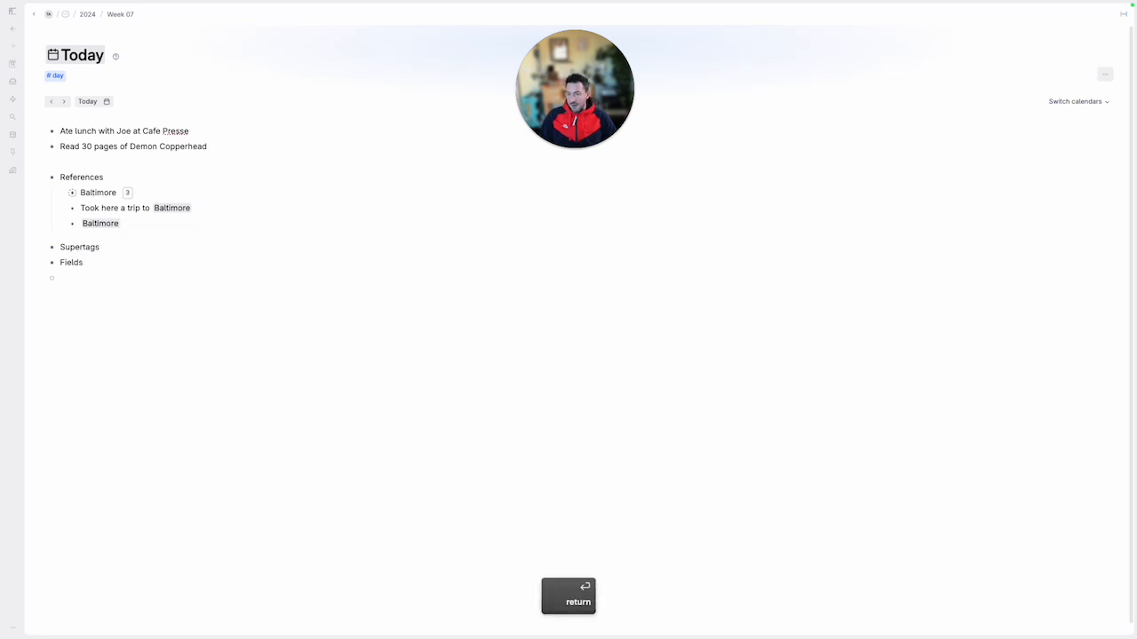
{"action": "key", "text": "BackSpace"}
{"action": "key", "text": "BackSpace"}
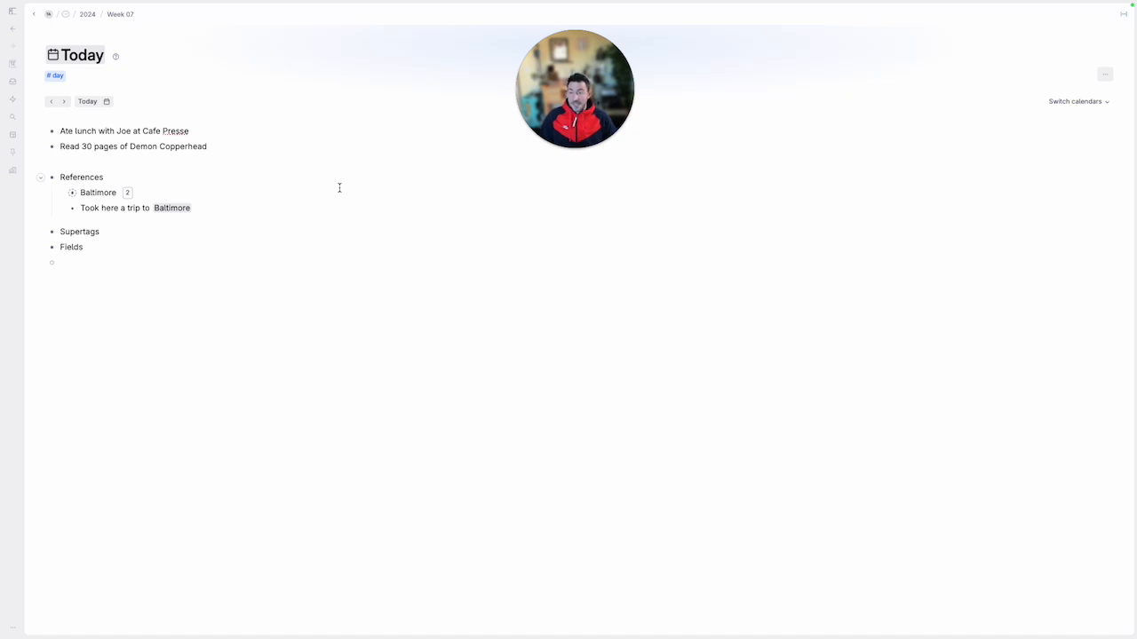
Add an empty bullet directly beneath the Baltimore trip note under References
{"action": "key", "text": "Up"}
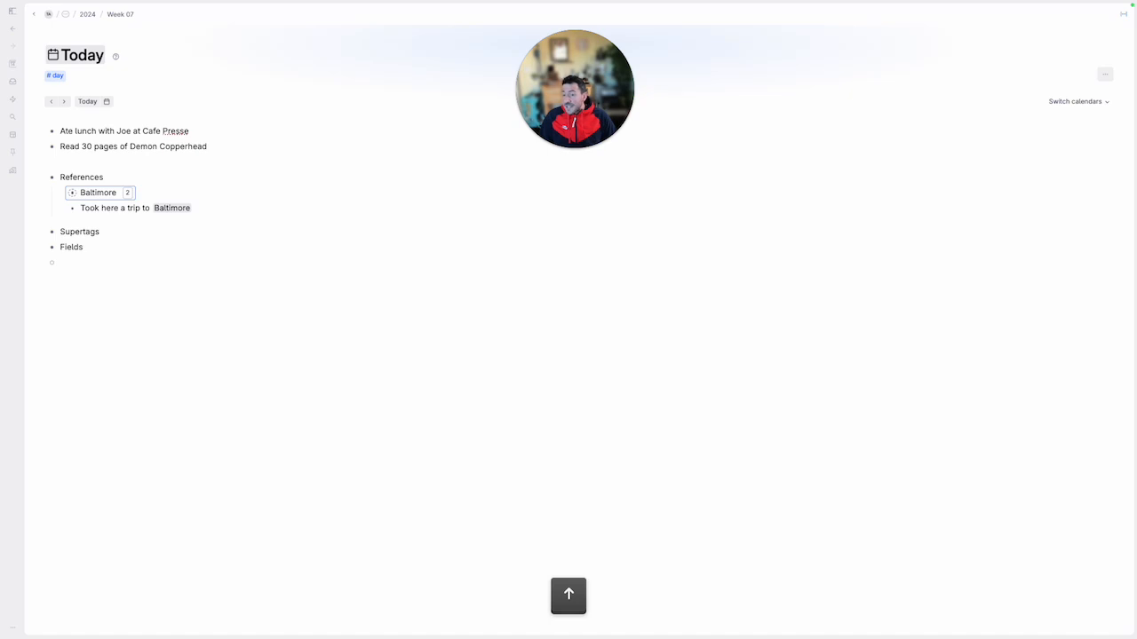
{"action": "key", "text": "Down"}
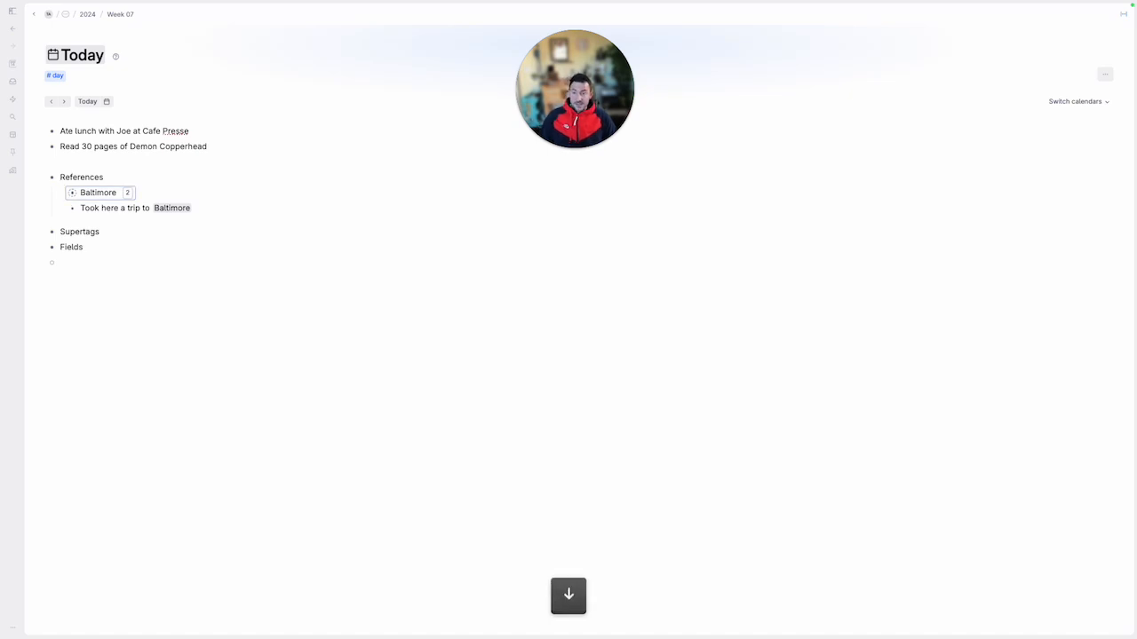
{"action": "key", "text": "Down"}
{"action": "key", "text": "super+Right"}
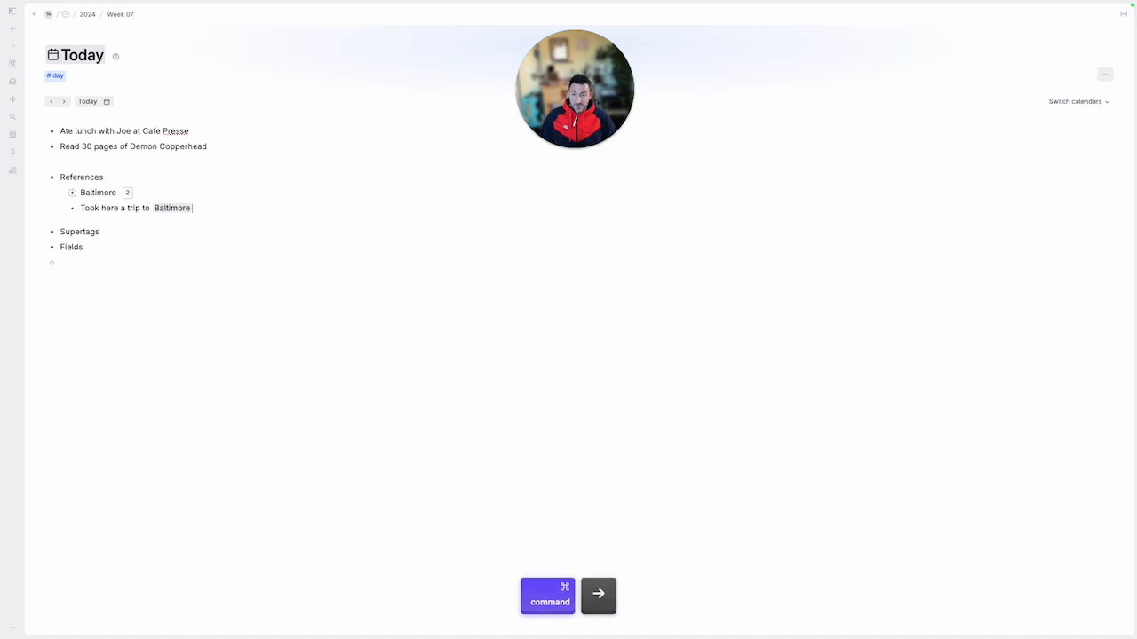
{"action": "key", "text": "Return"}
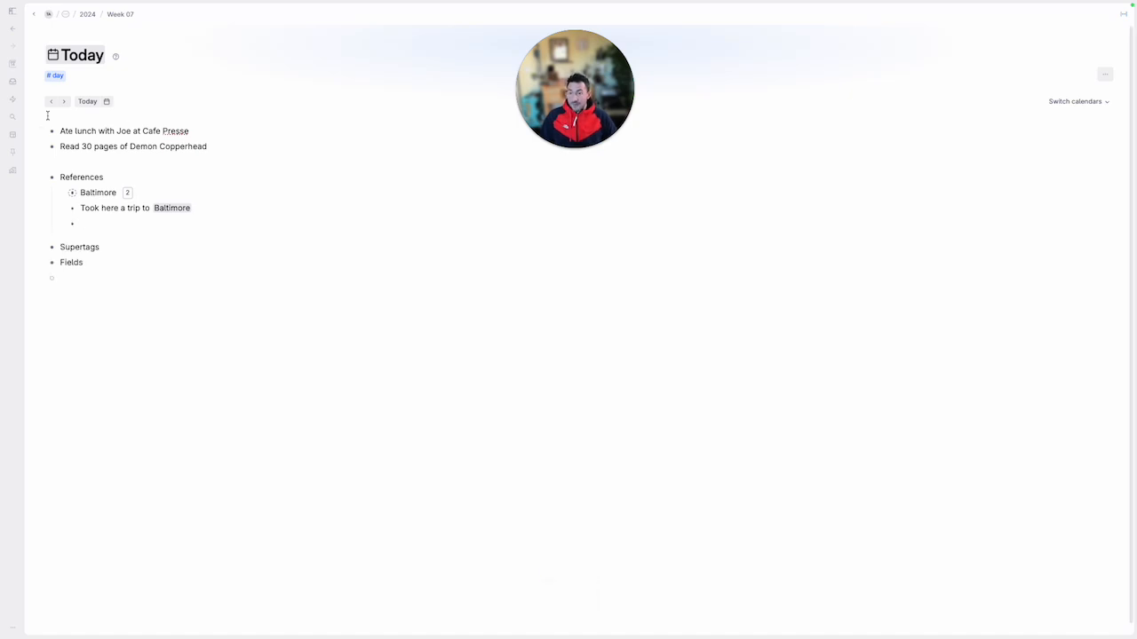
Insert a reference to the existing Cafe Presse lunch note in the empty bullet under References
{"action": "left_click", "coordinate": [62, 132]}
{"action": "left_click_drag", "start_coordinate": [62, 133], "coordinate": [183, 115]}
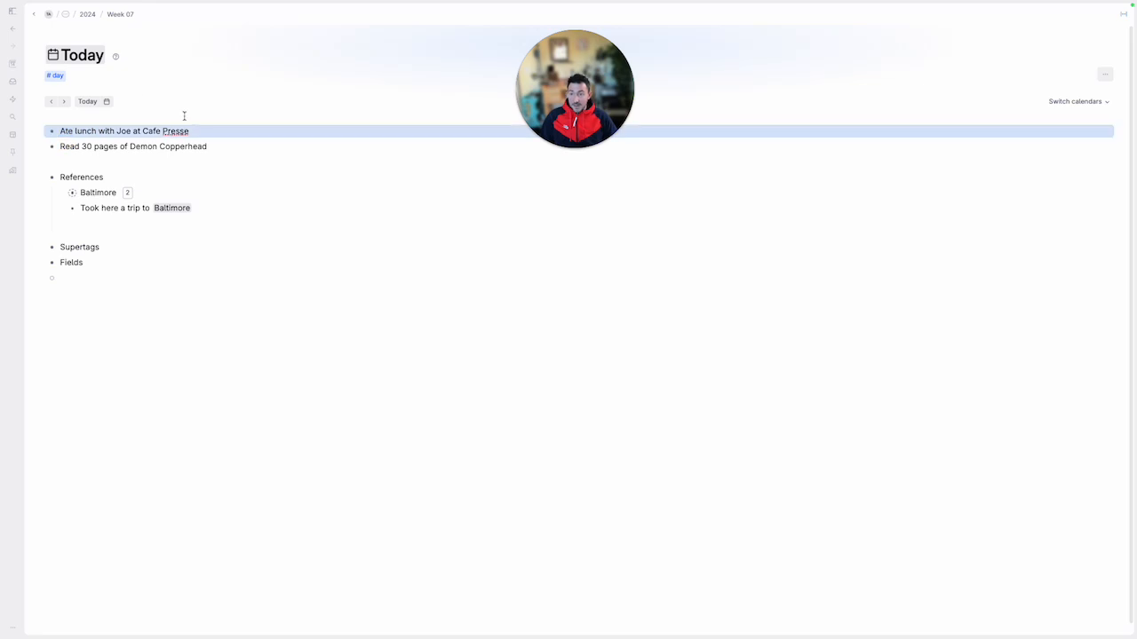
{"action": "left_click", "coordinate": [186, 125]}
{"action": "left_click", "coordinate": [126, 231]}
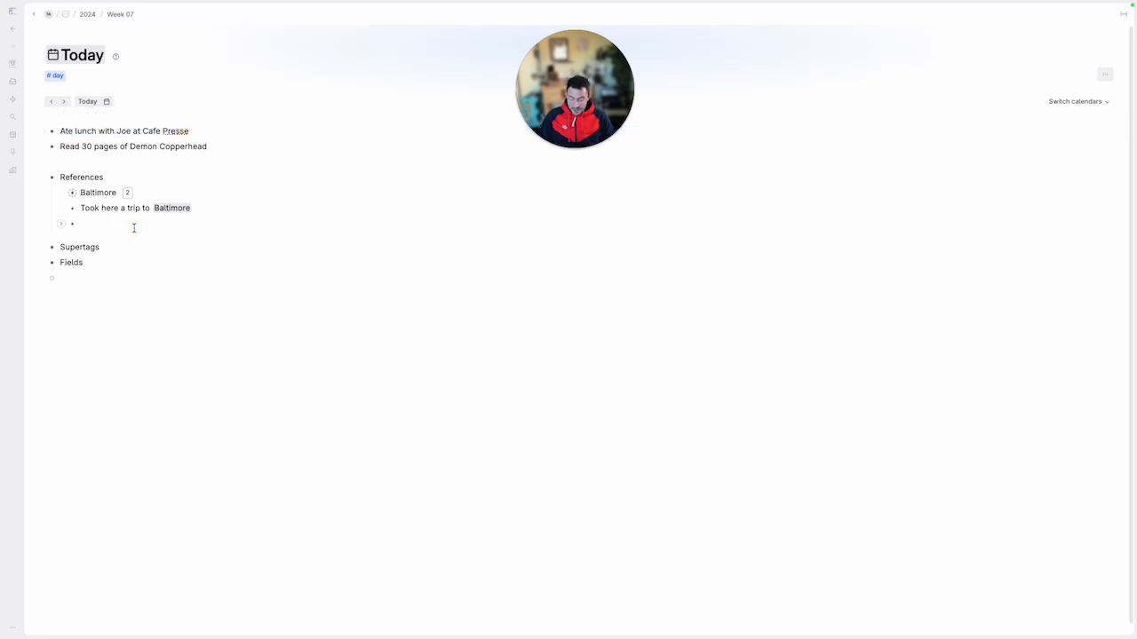
{"action": "type", "text": "@ate lun"}
{"action": "key", "text": "Return"}
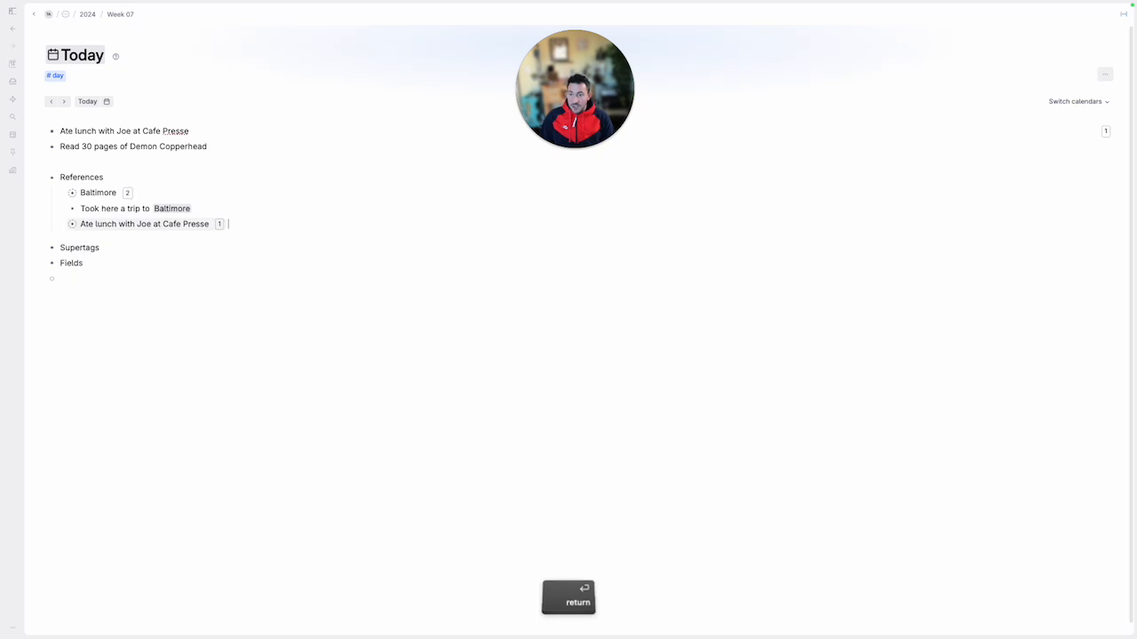
{"action": "left_click", "coordinate": [64, 130]}
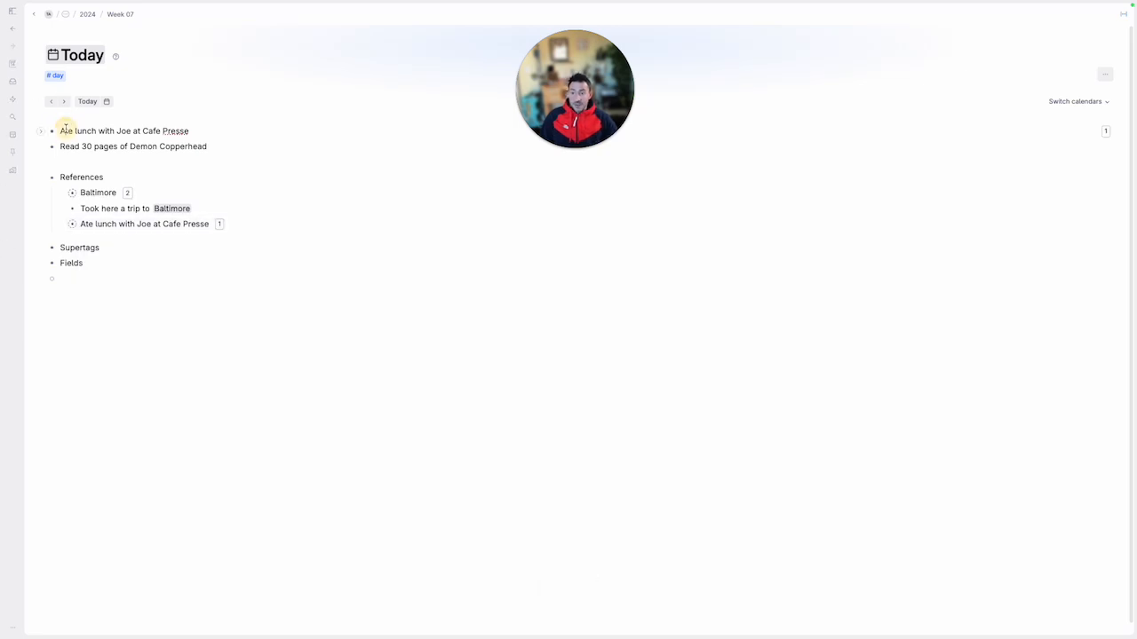
{"action": "left_click", "coordinate": [234, 229]}
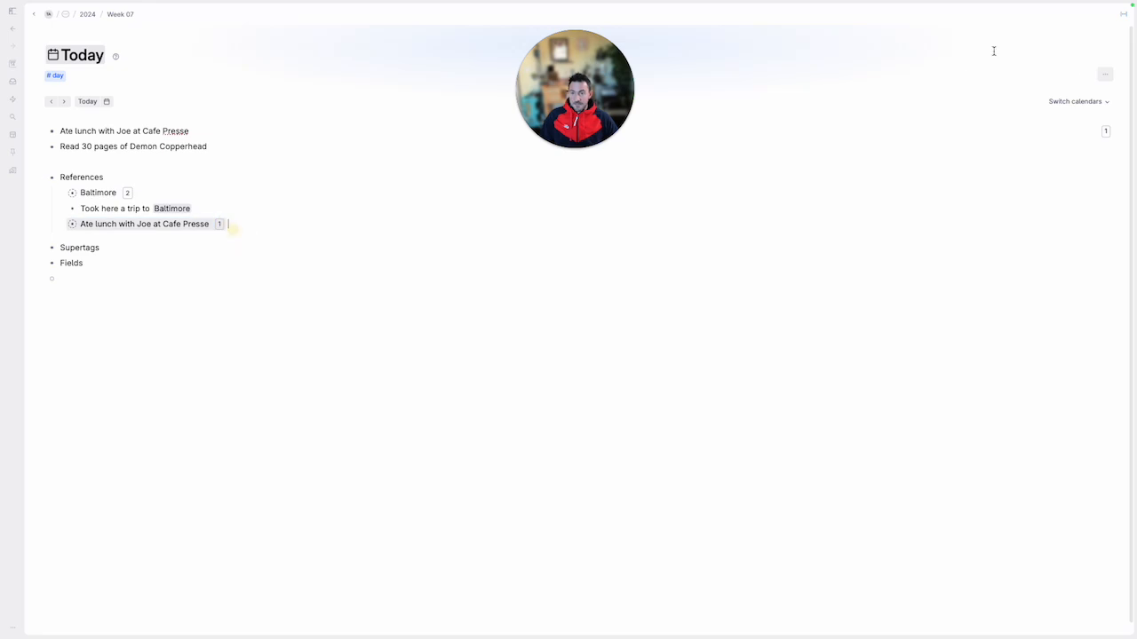
Collapse the References section and add an empty nested bullet under Supertags
{"action": "key", "text": "super+Up"}
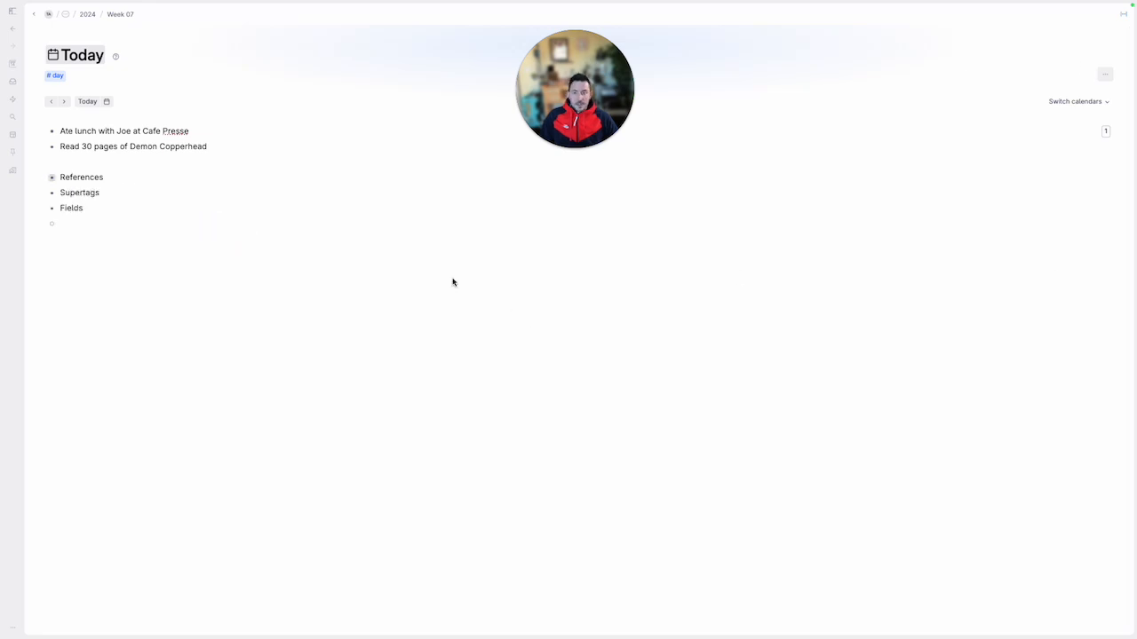
{"action": "left_click", "coordinate": [217, 191]}
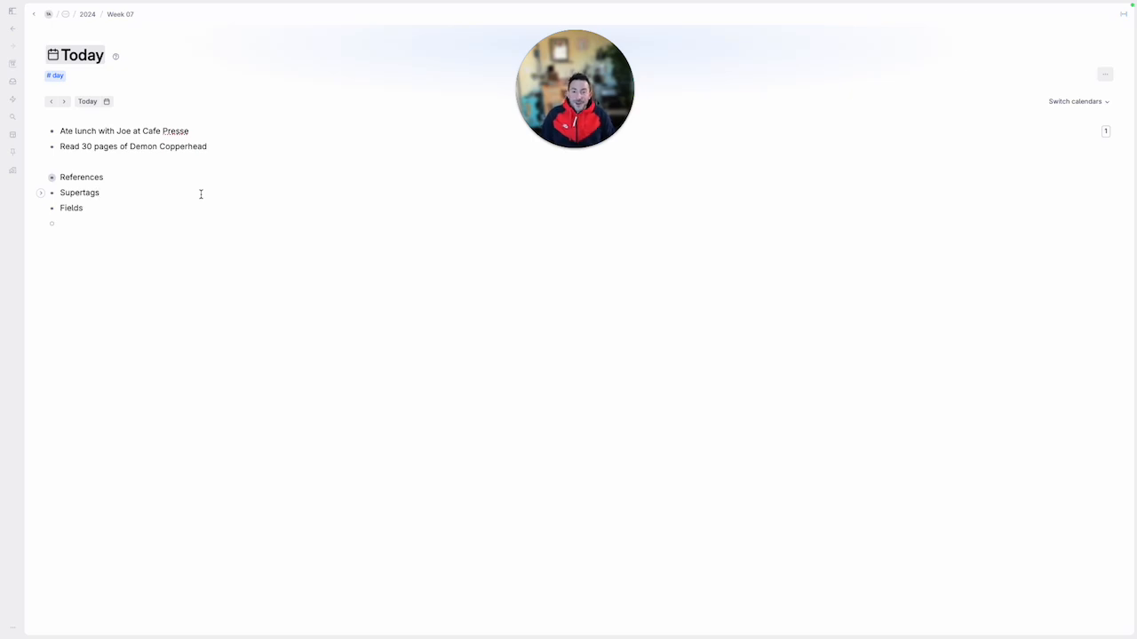
{"action": "key", "text": "Return"}
{"action": "key", "text": "Tab"}
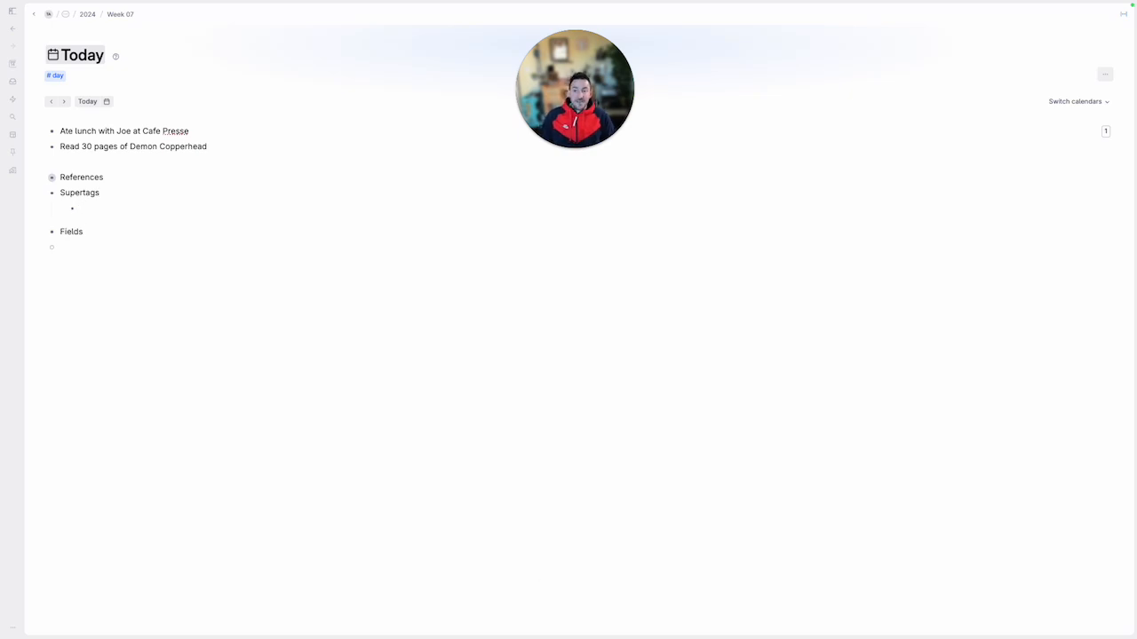
Expand the References section again and return to the empty bullet under Supertags
{"action": "key", "text": "super+Down"}
{"action": "key", "text": "Down"}
{"action": "key", "text": "Down"}
{"action": "key", "text": "Down"}
{"action": "key", "text": "Down"}
{"action": "key", "text": "Down"}
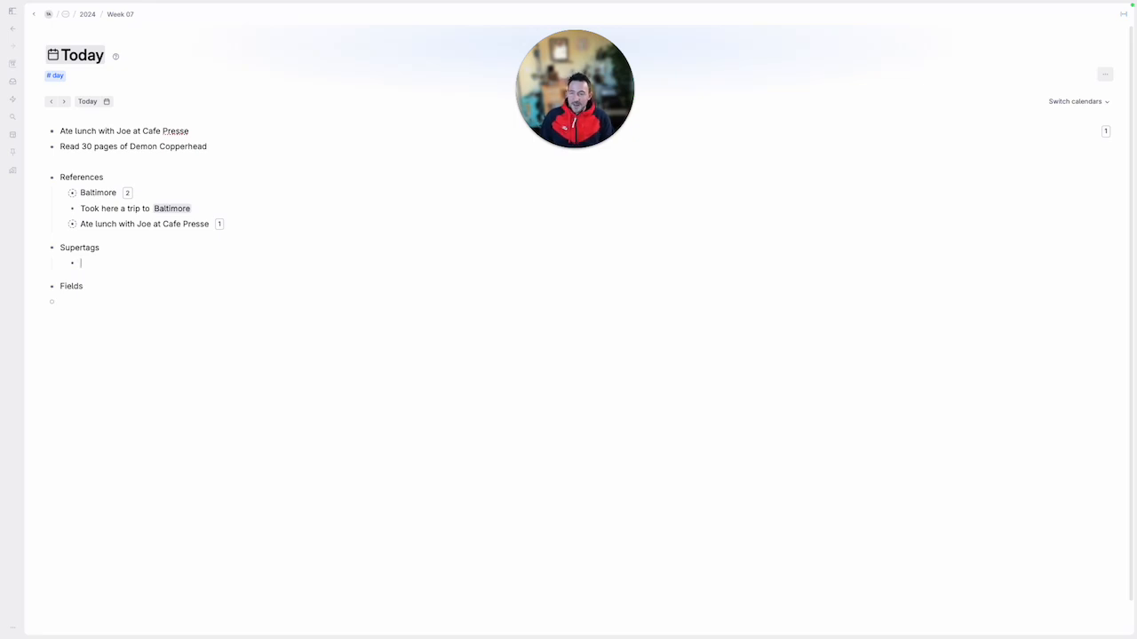
Write the note '"Is a" relationship' under Supertags and start another bullet beneath it
{"action": "type", "text": "Something"}
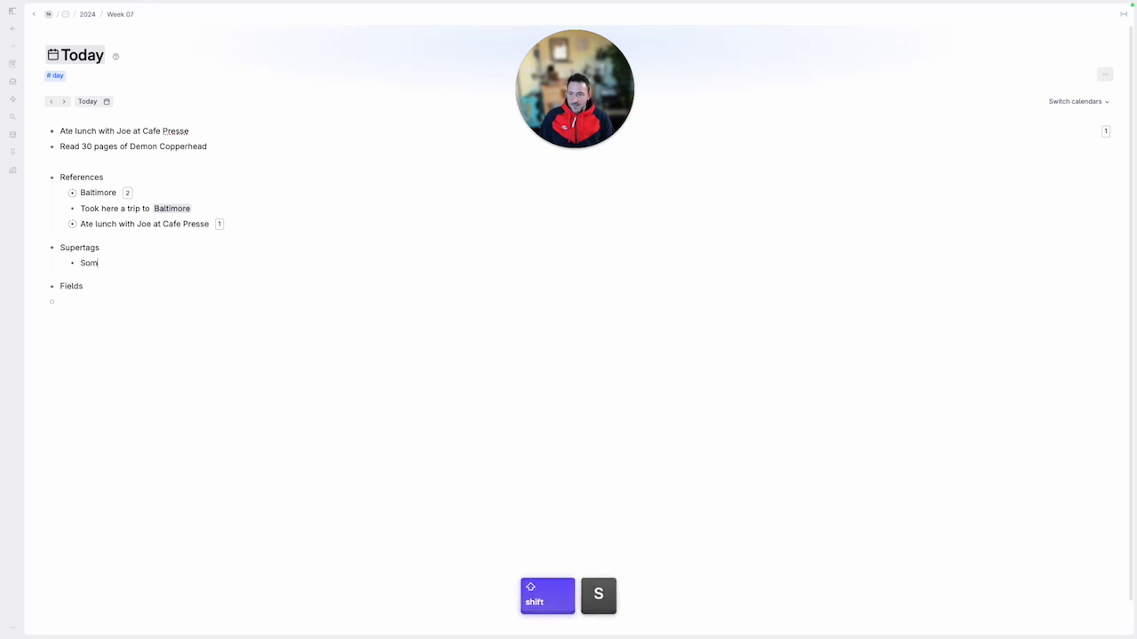
{"action": "key", "text": "super+a"}
{"action": "key", "text": "BackSpace"}
{"action": "type", "text": "\"Is a "}
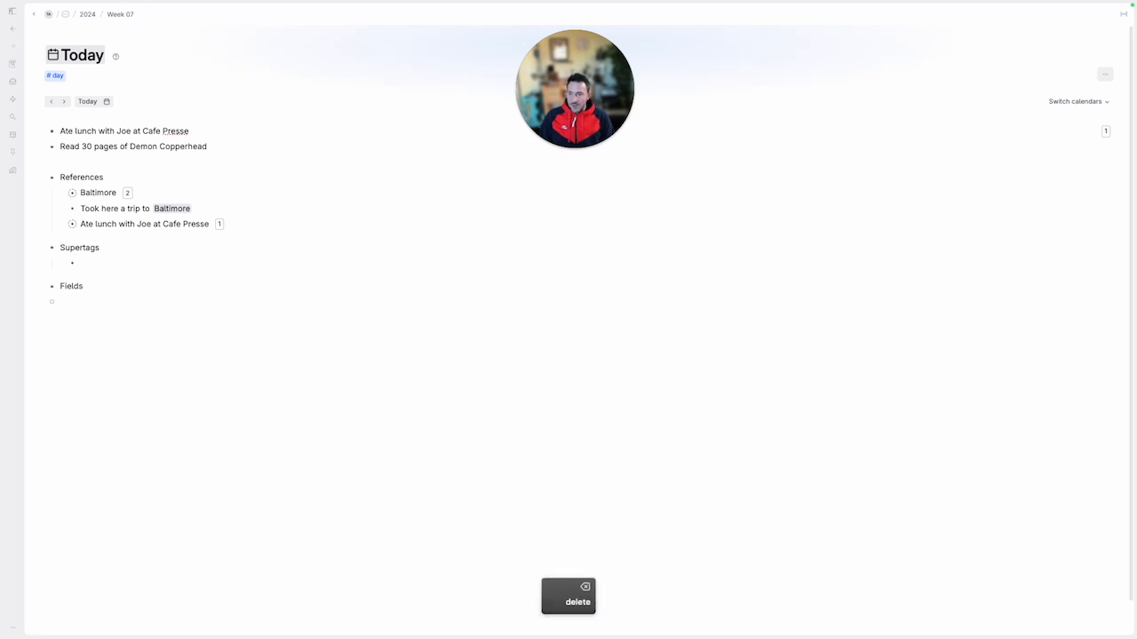
{"action": "type", "text": "\" relationship"}
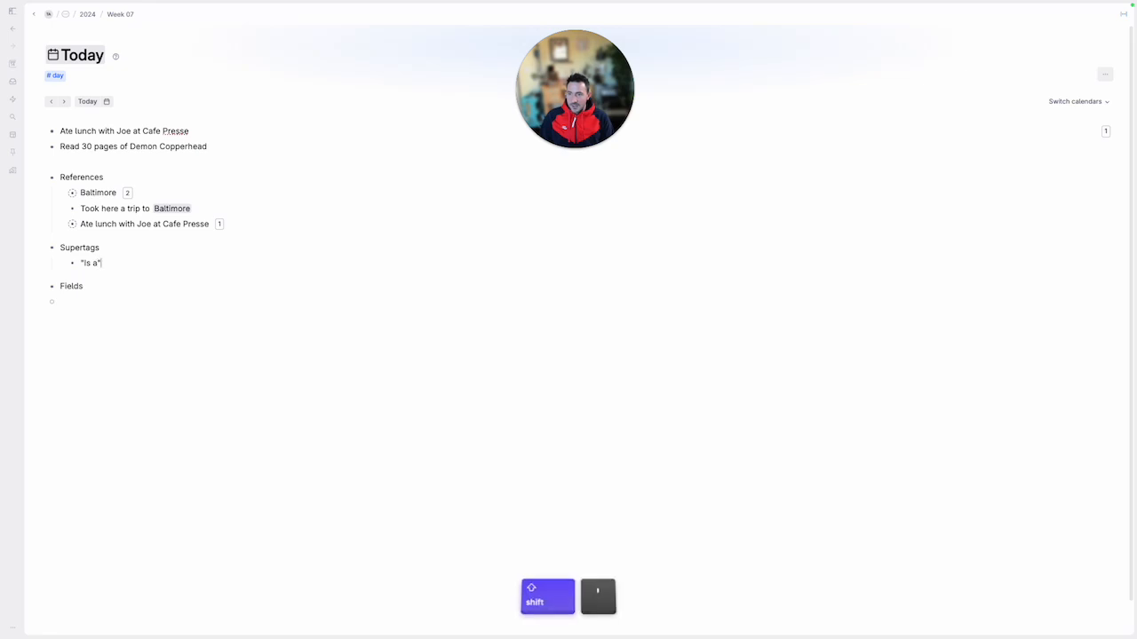
{"action": "key", "text": "Return"}
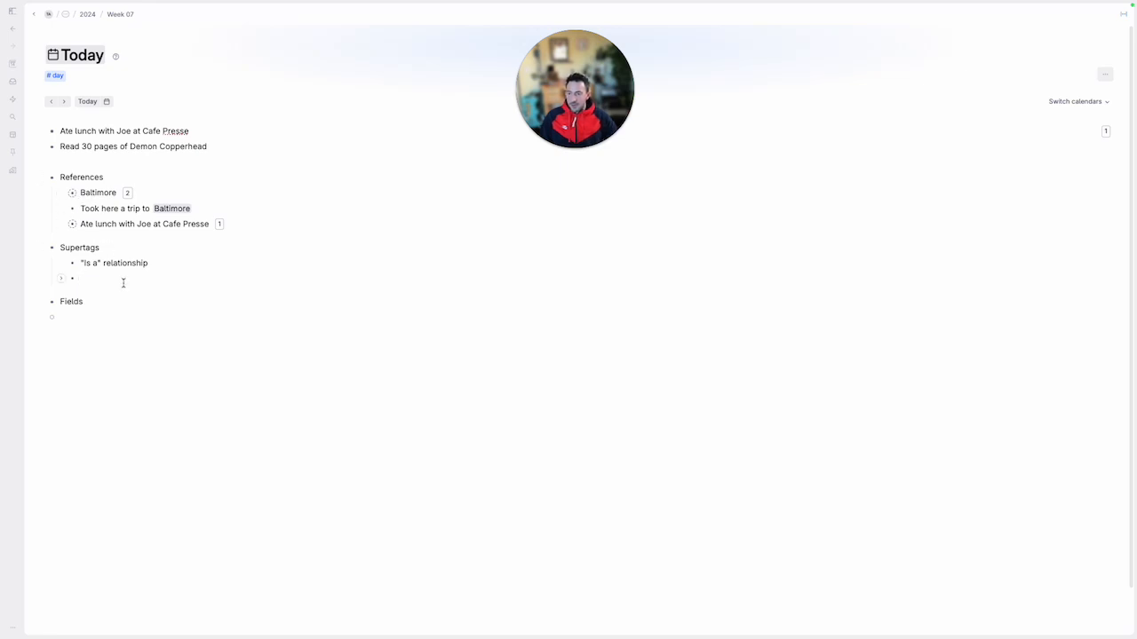
Open the Baltimore node from References, and create and apply a new #city supertag to it
{"action": "left_click", "coordinate": [73, 192]}
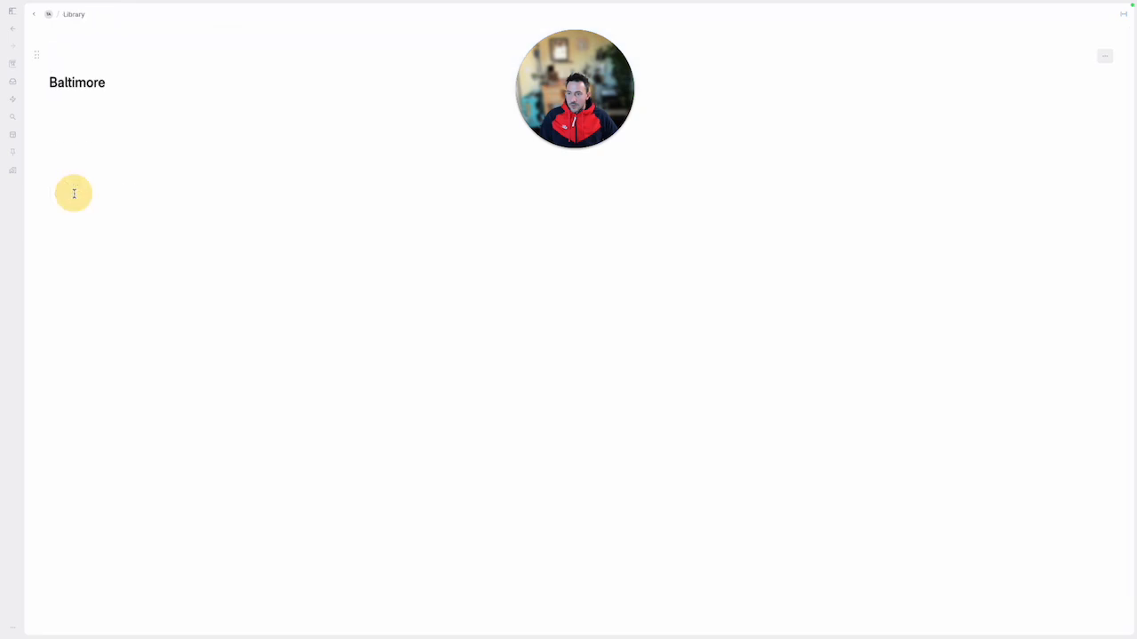
{"action": "left_click", "coordinate": [132, 56]}
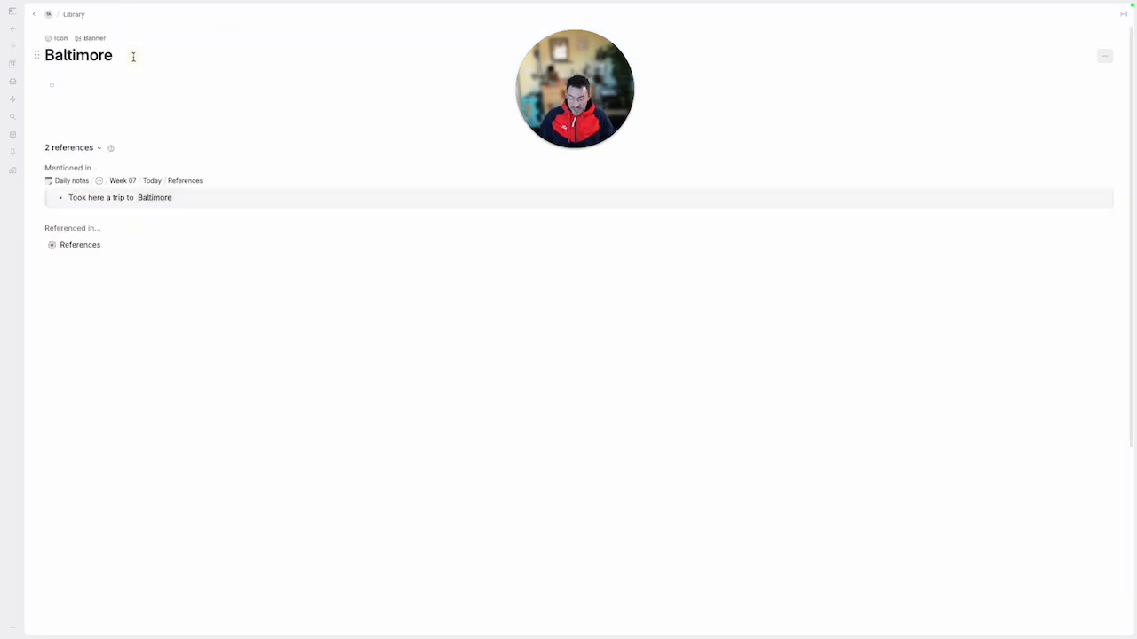
{"action": "key", "text": "shift"}
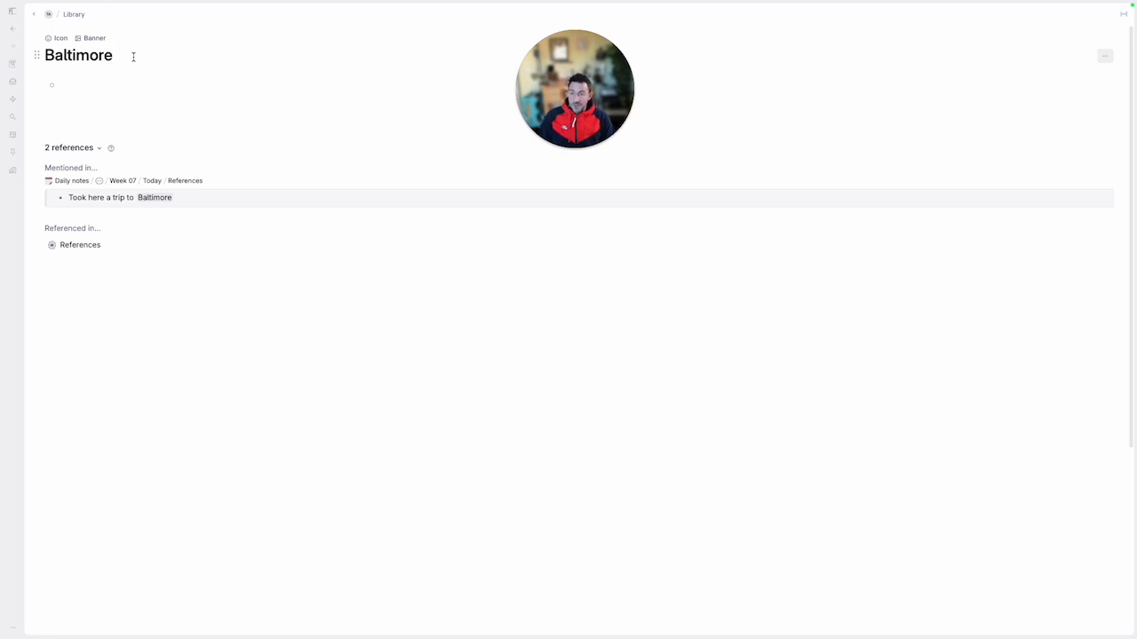
{"action": "type", "text": "#city"}
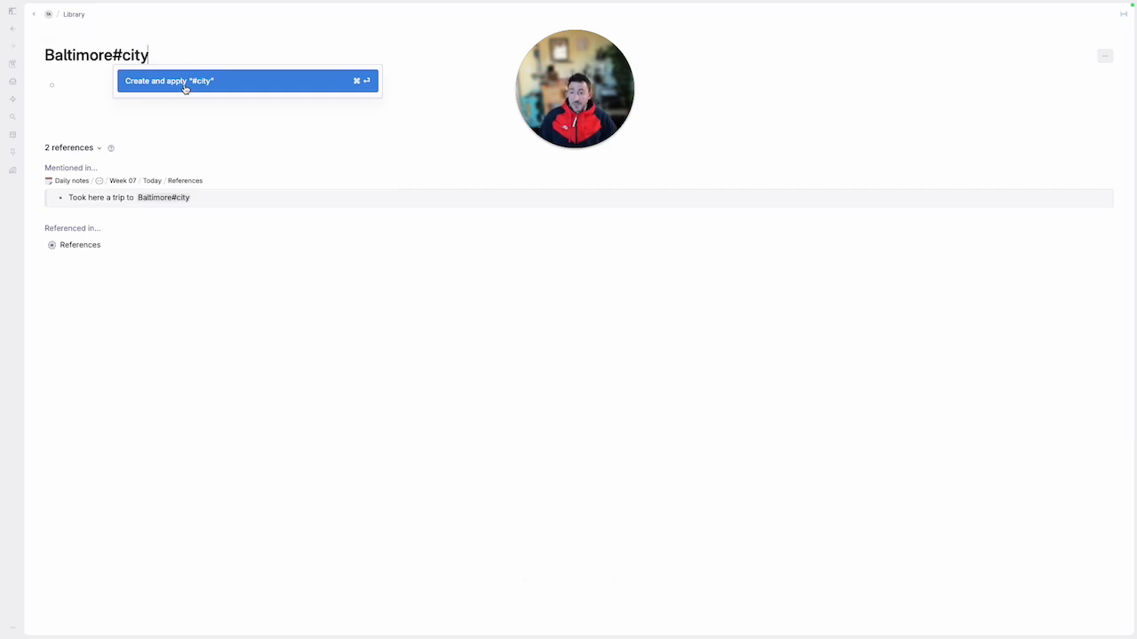
{"action": "key", "text": "super+Return"}
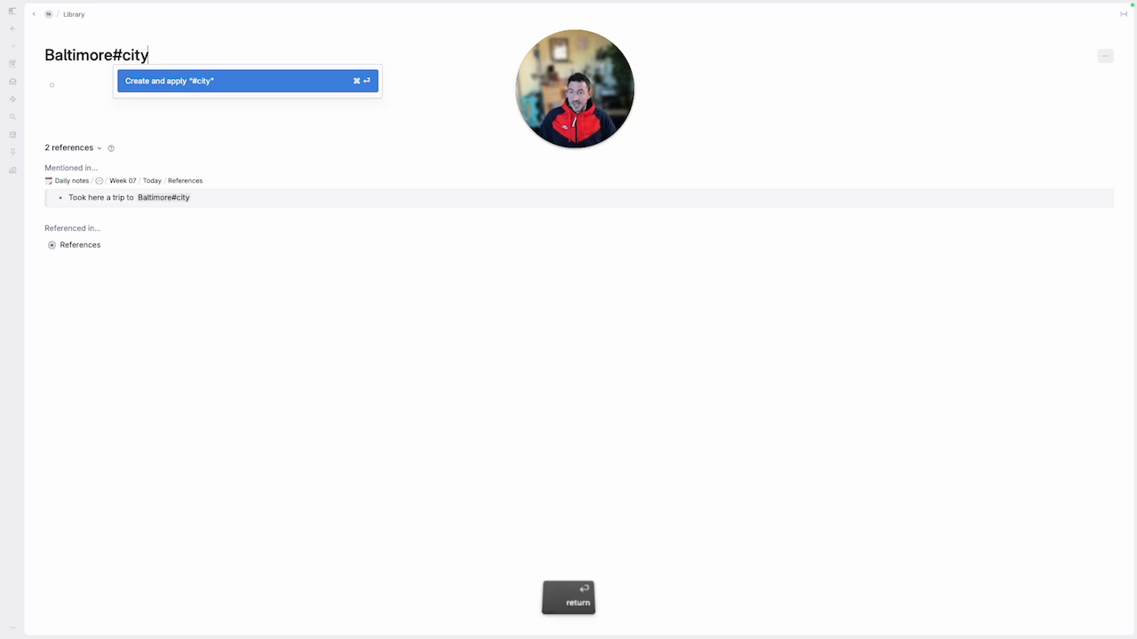
Return to the Today page, and briefly expand and collapse the Baltimore reference
{"action": "left_click", "coordinate": [34, 14]}
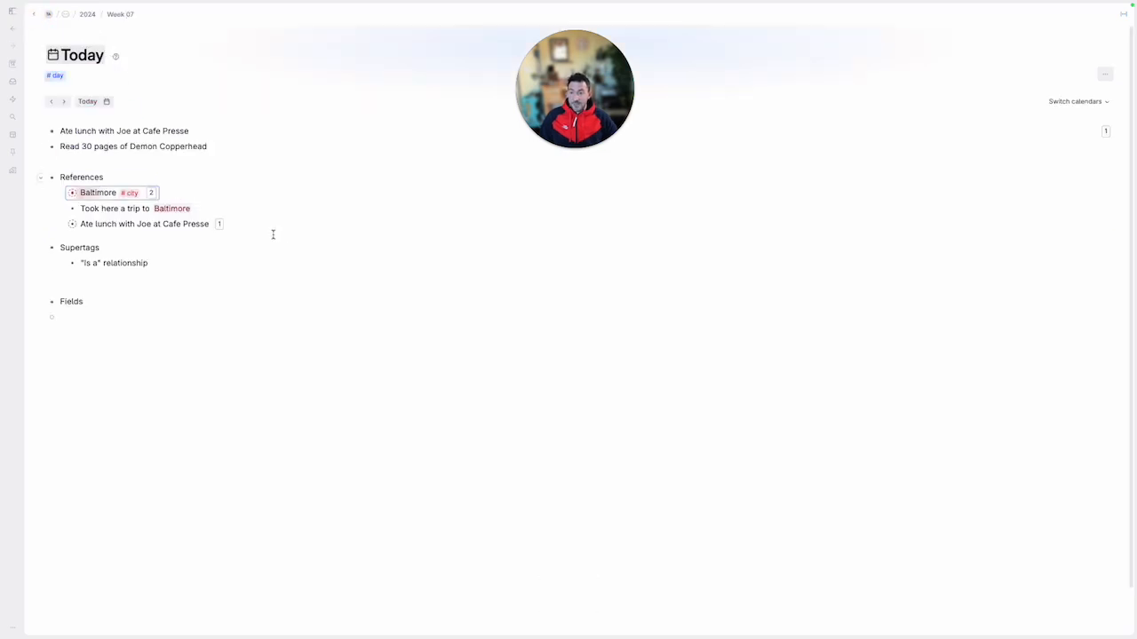
{"action": "left_click", "coordinate": [60, 193]}
{"action": "left_click", "coordinate": [60, 193]}
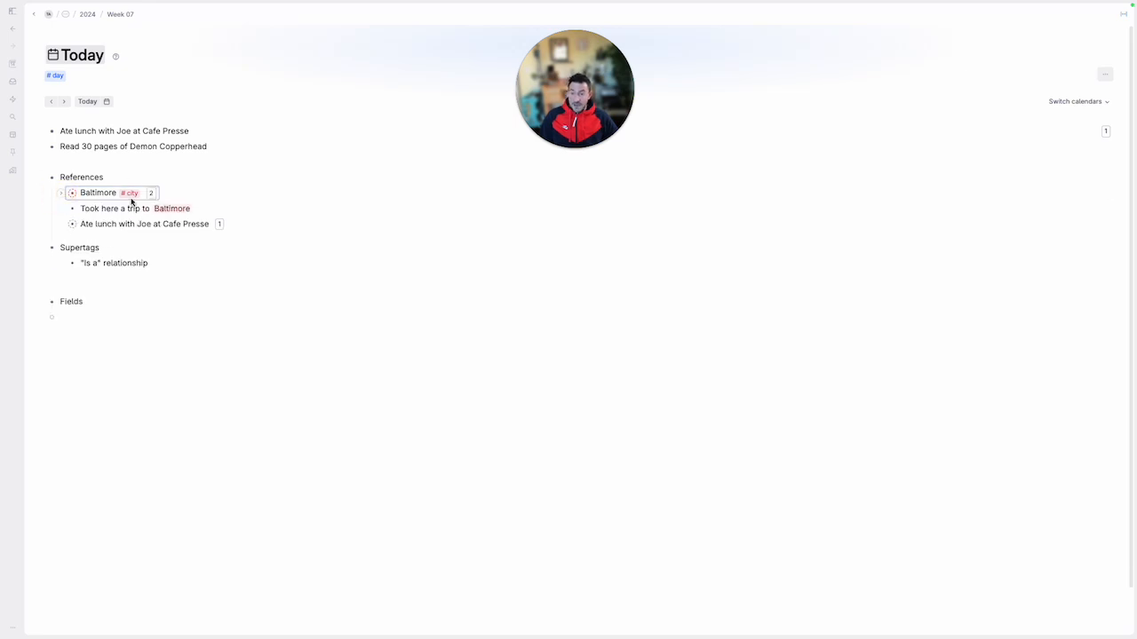
Enter Boston in the empty bullet under Supertags and apply the #city supertag to it
{"action": "left_click", "coordinate": [176, 284]}
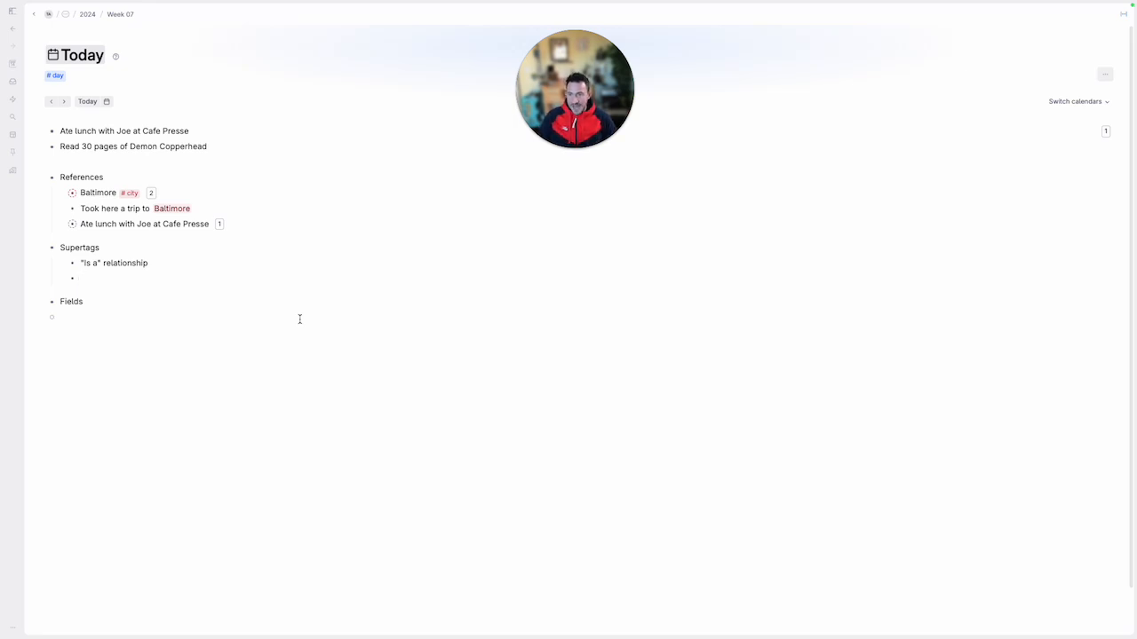
{"action": "type", "text": "Boston #city"}
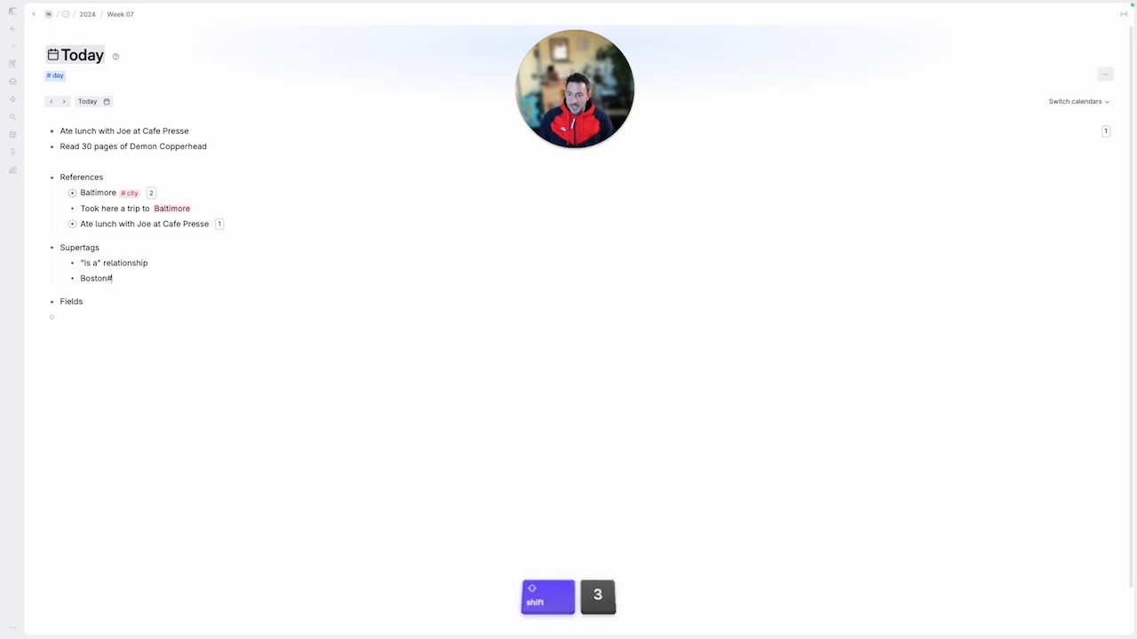
{"action": "key", "text": "Return"}
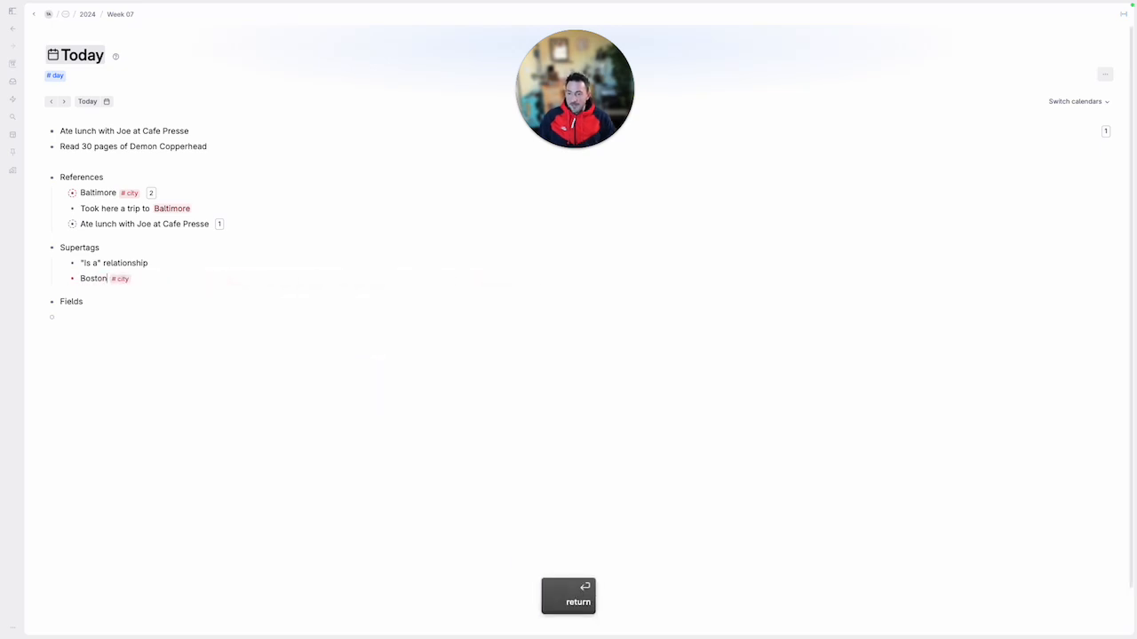
Add a Cleveland bullet below Boston and tag it with the #city supertag
{"action": "key", "text": "Return"}
{"action": "type", "text": "Cleveand#"}
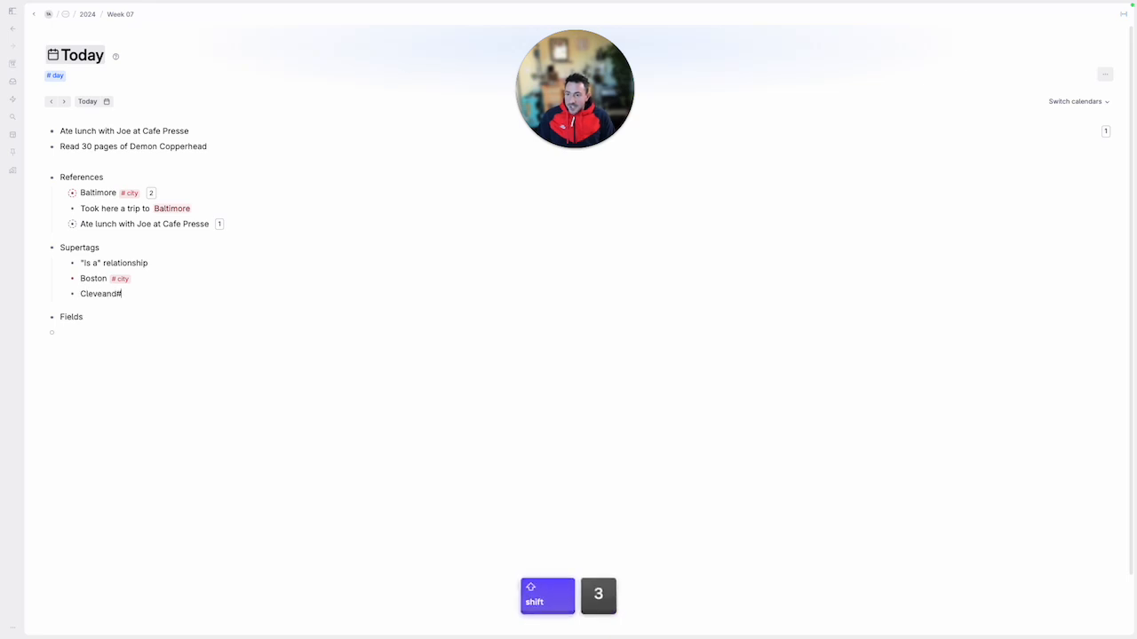
{"action": "key", "text": "BackSpace"}
{"action": "type", "text": "land #c"}
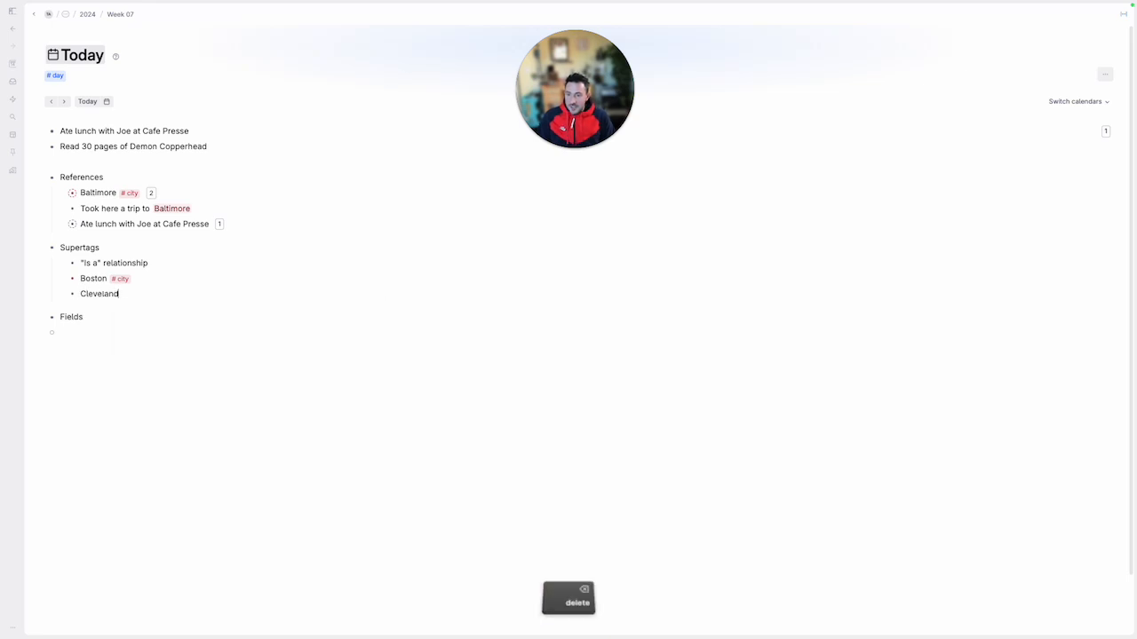
{"action": "key", "text": "Return"}
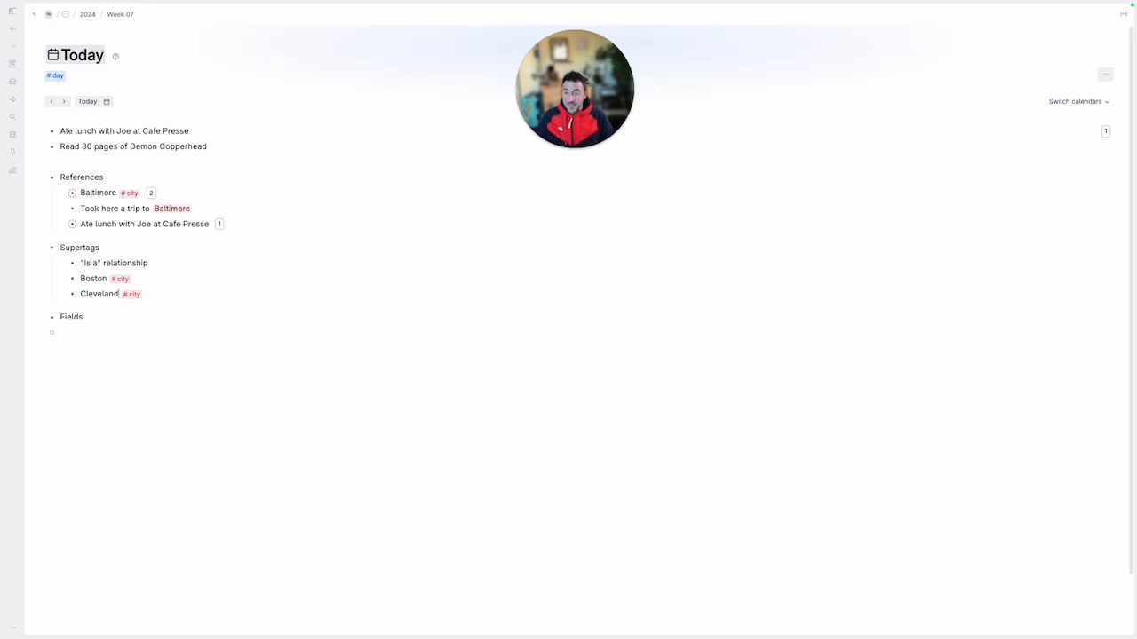
Add a Cafe Presse bullet below Cleveland and apply a new #restaurant supertag to it
{"action": "key", "text": "Return"}
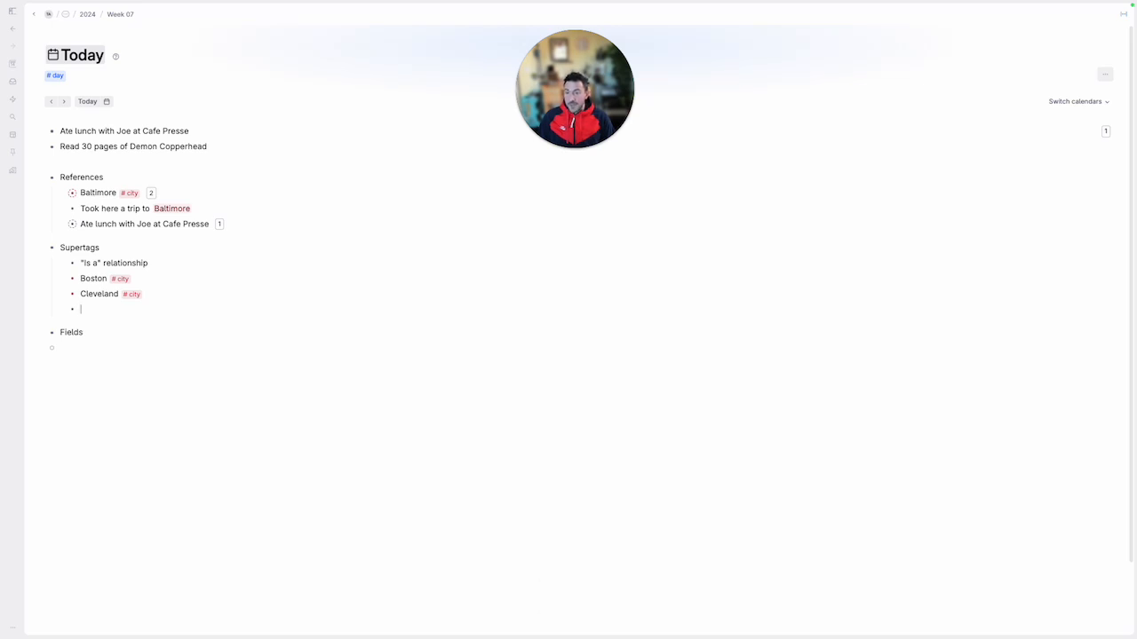
{"action": "key", "text": "shift"}
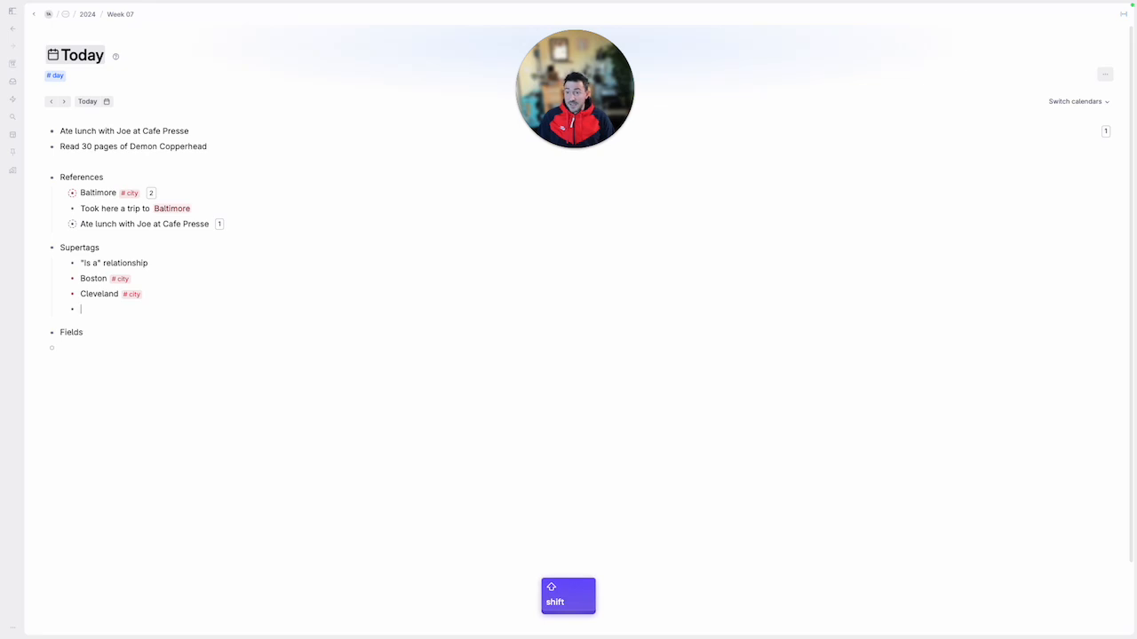
{"action": "type", "text": "Cafe"}
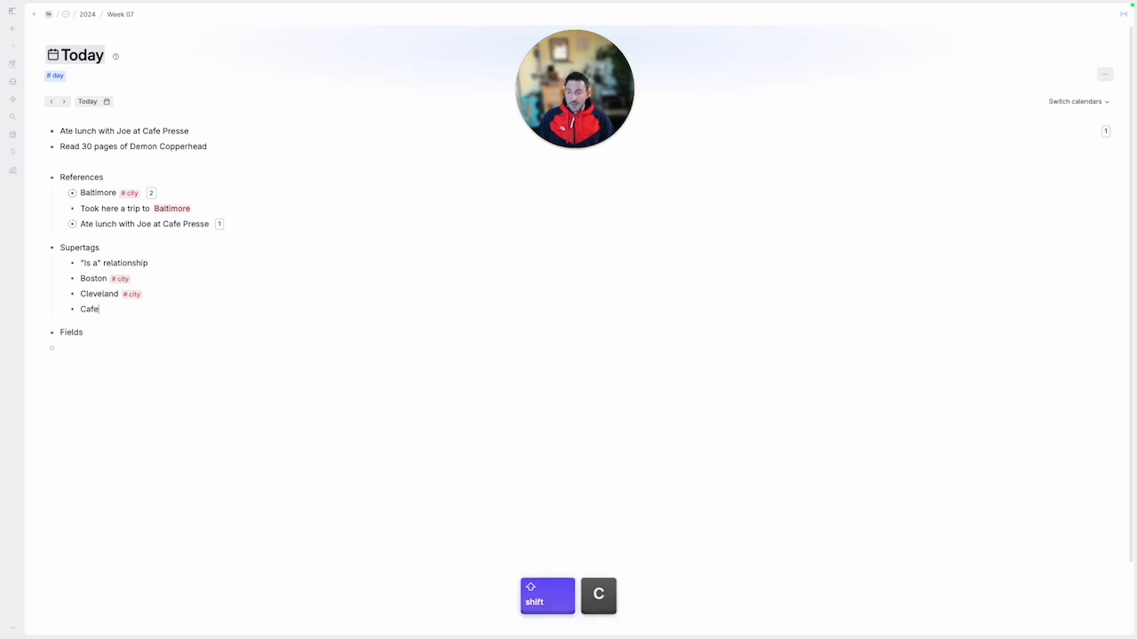
{"action": "type", "text": " Presse #restaurant"}
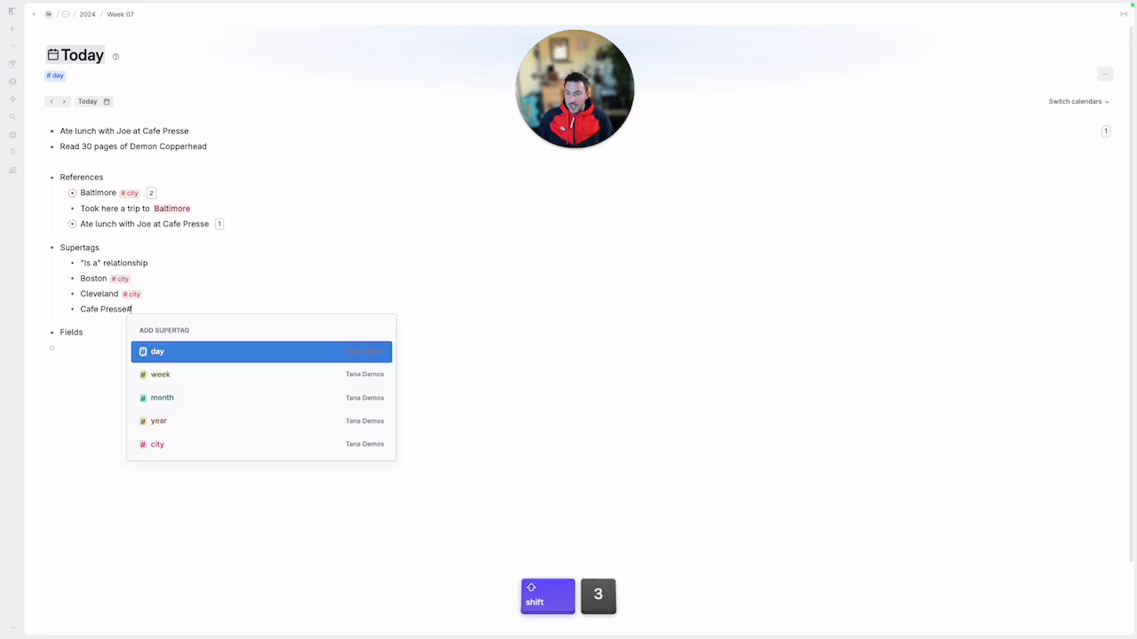
{"action": "key", "text": "Return"}
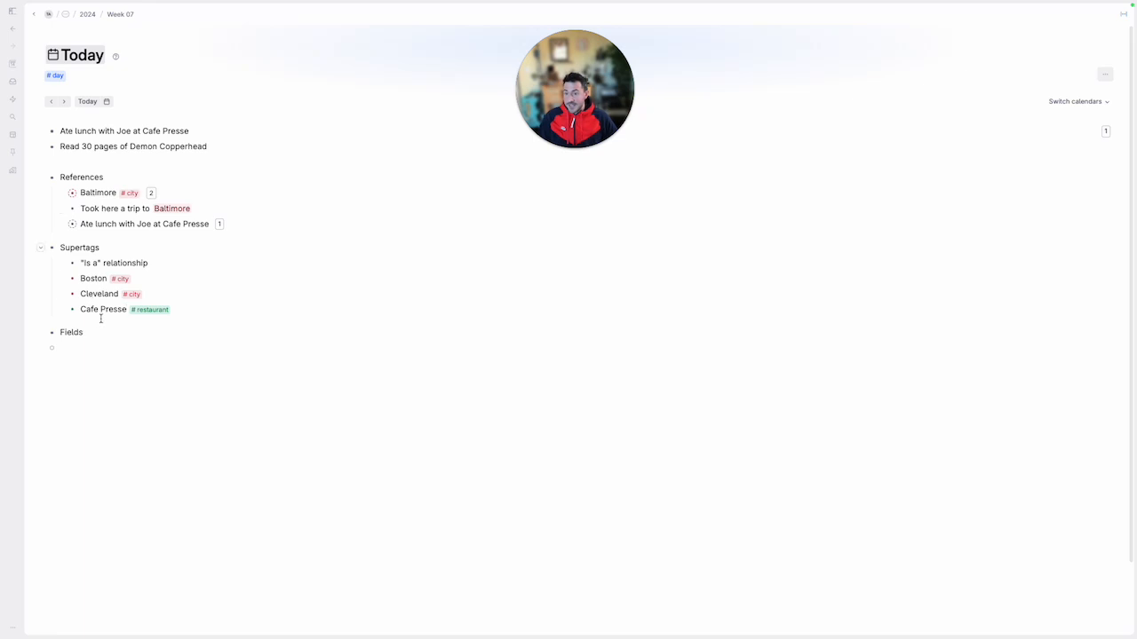
{"action": "left_click_drag", "start_coordinate": [143, 130], "coordinate": [189, 131]}
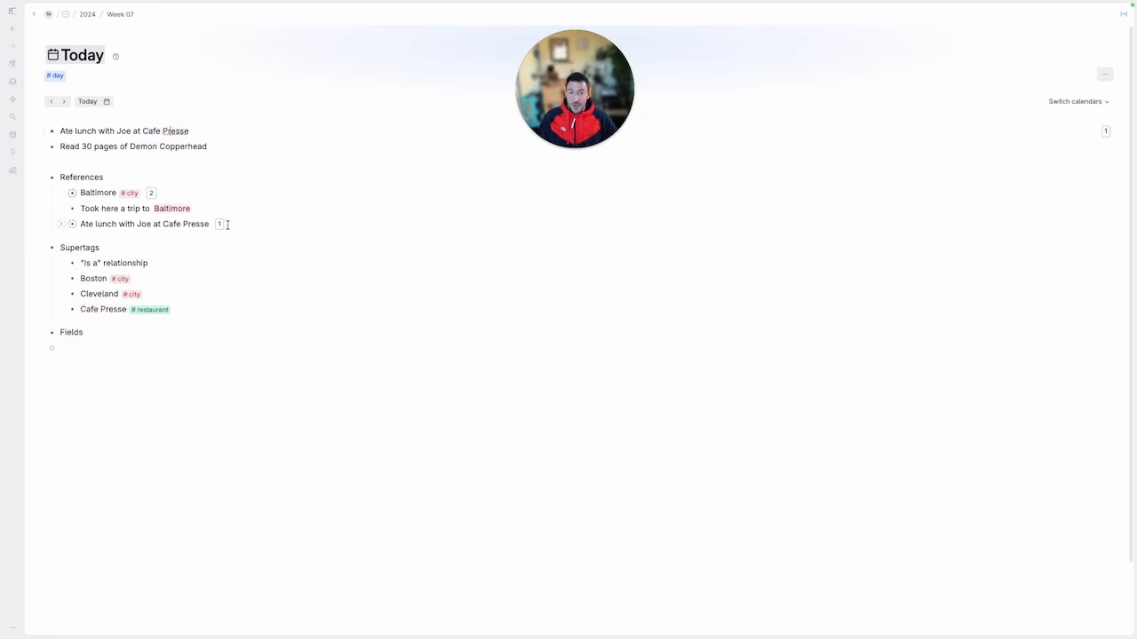
Add a state bullet below Cafe Presse and convert it to a supertag
{"action": "left_click", "coordinate": [210, 310]}
{"action": "key", "text": "Return"}
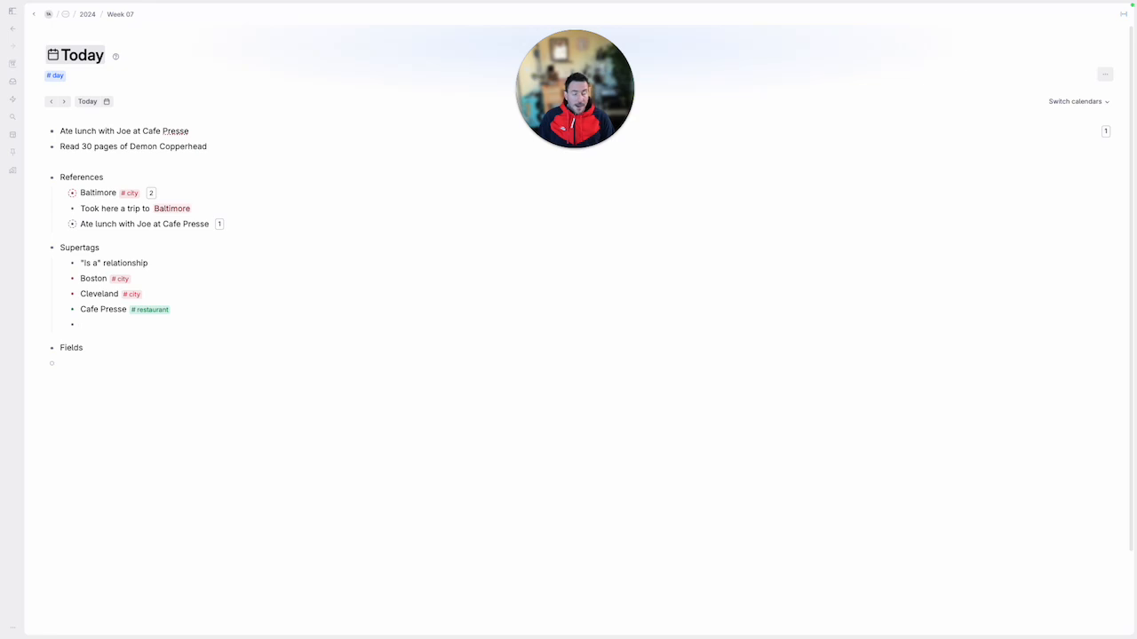
{"action": "type", "text": "state"}
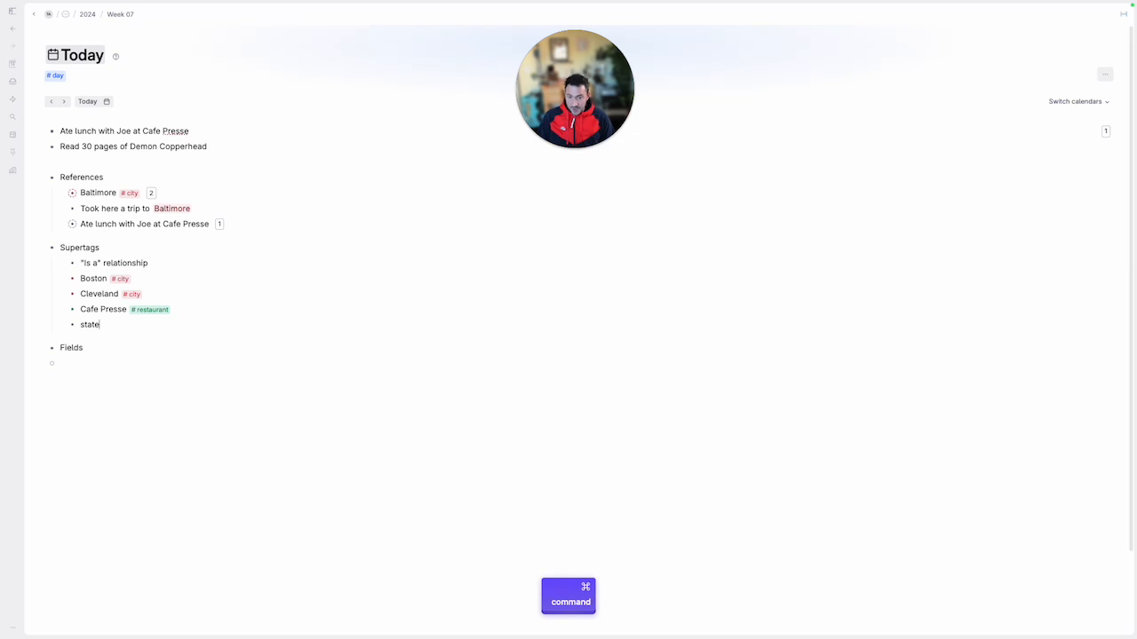
{"action": "key", "text": "super+k"}
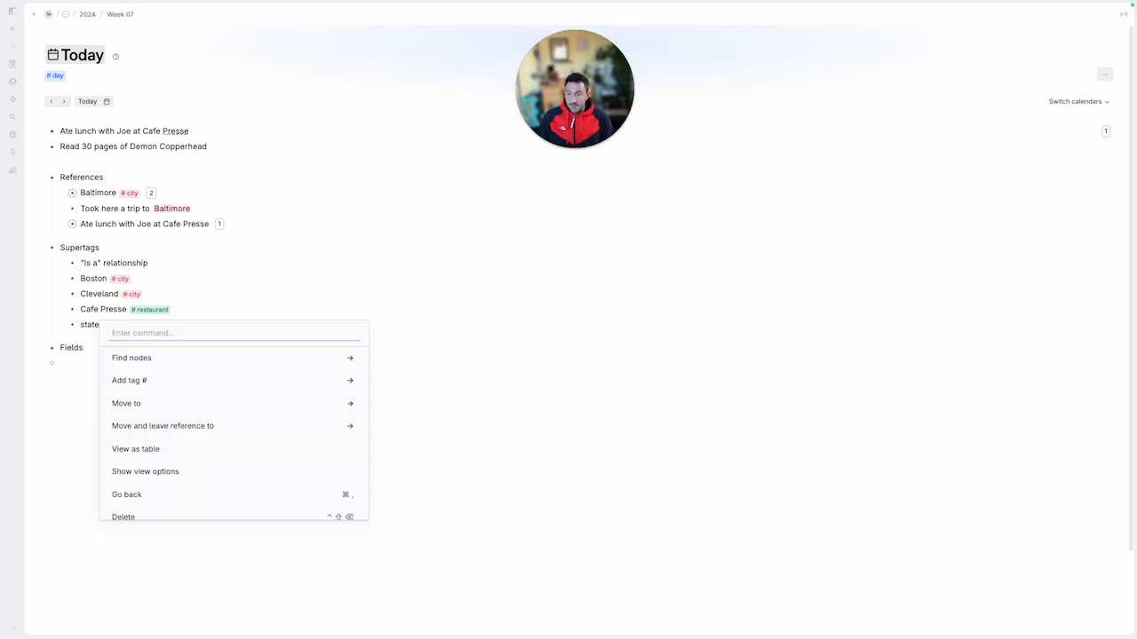
{"action": "type", "text": "convert"}
{"action": "key", "text": "Return"}
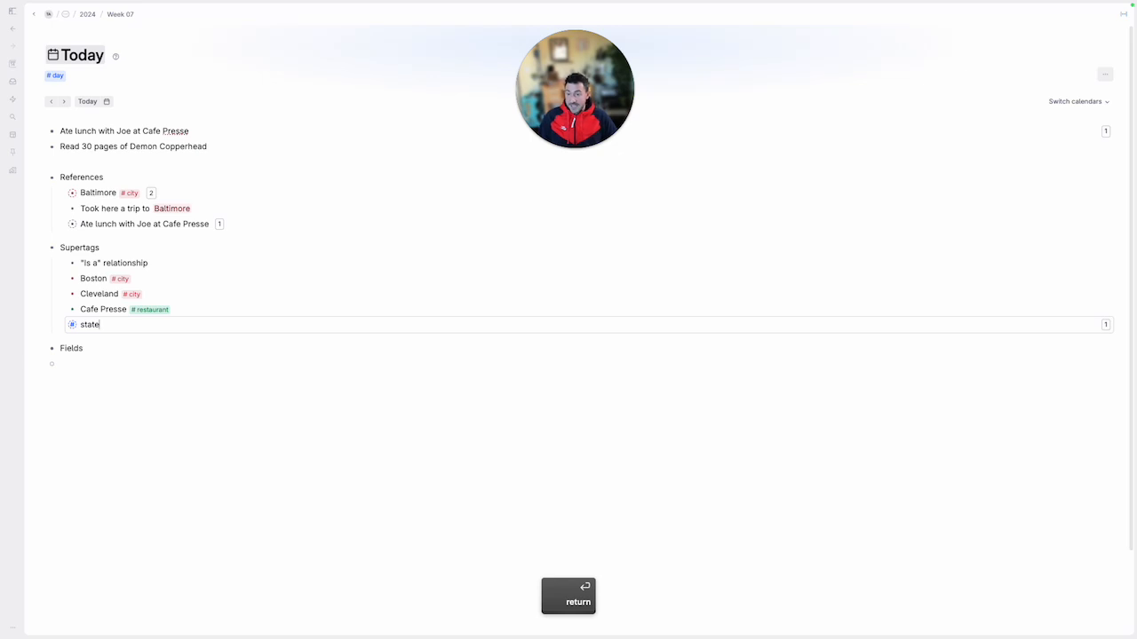
Add a Maryland bullet below the state supertag and apply the #state supertag to it
{"action": "key", "text": "Right"}
{"action": "key", "text": "Return"}
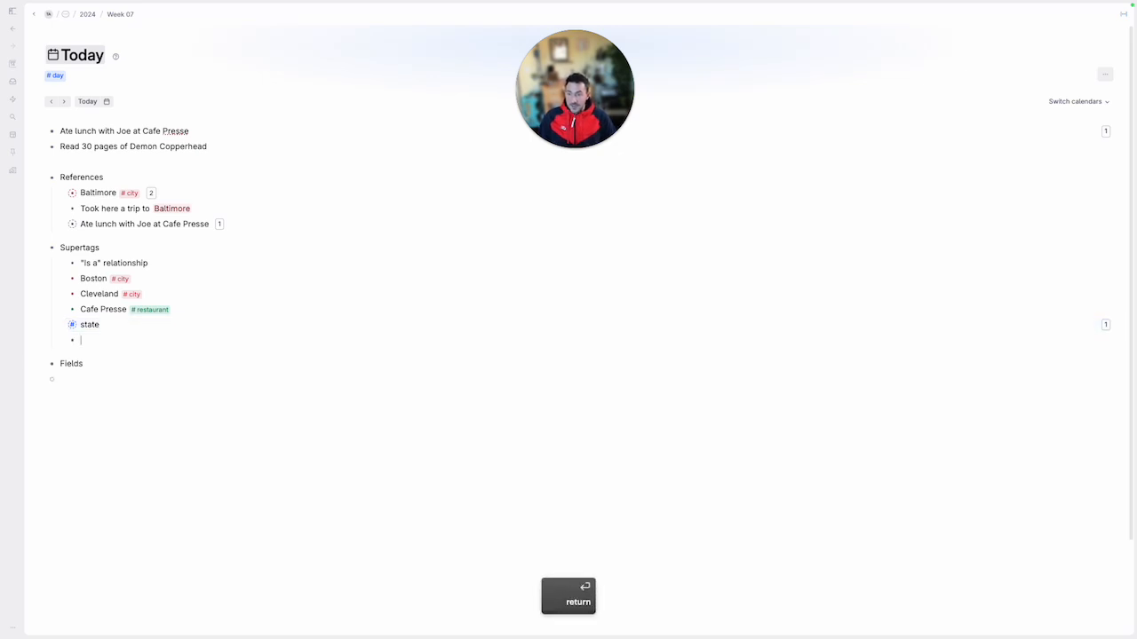
{"action": "type", "text": "Maryland#sa"}
{"action": "key", "text": "BackSpace"}
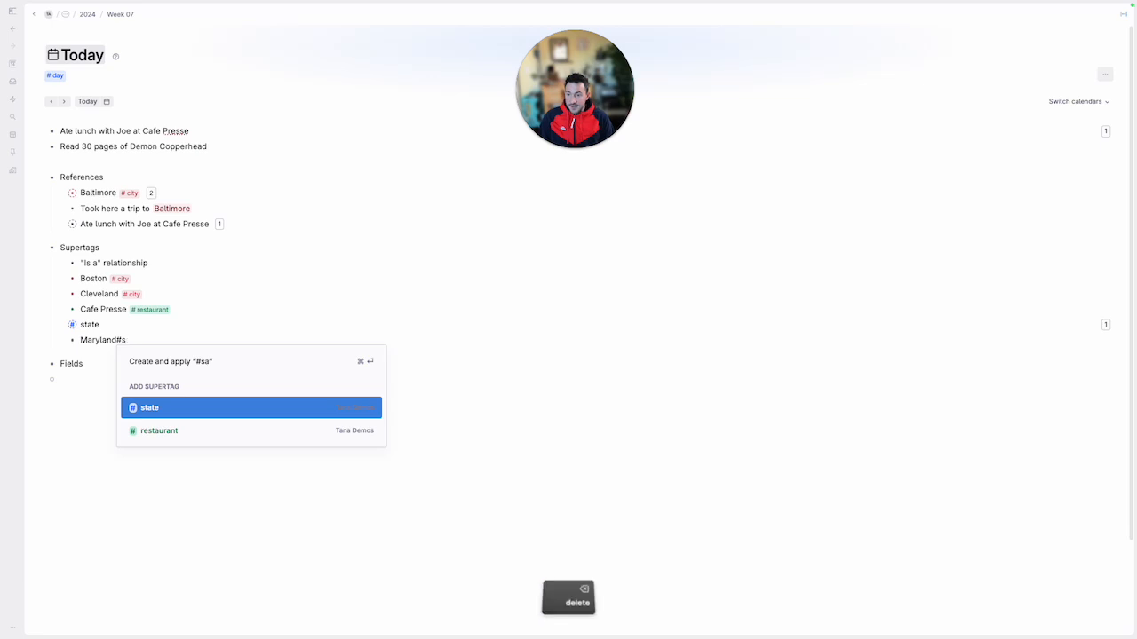
{"action": "key", "text": "Return"}
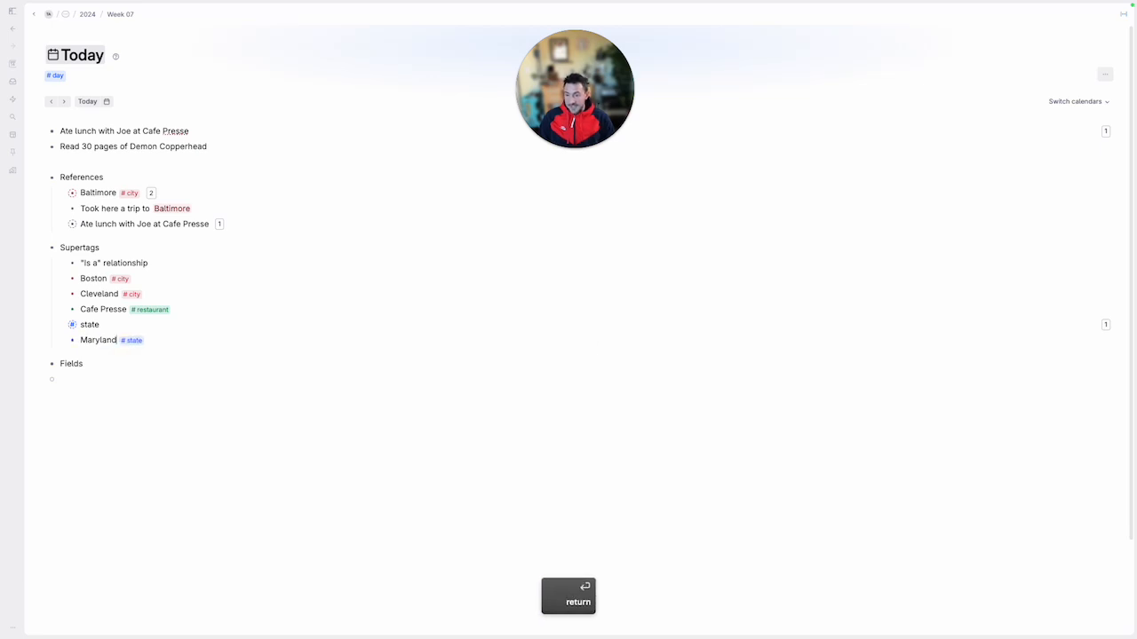
{"action": "key", "text": "Up"}
{"action": "key", "text": "Down"}
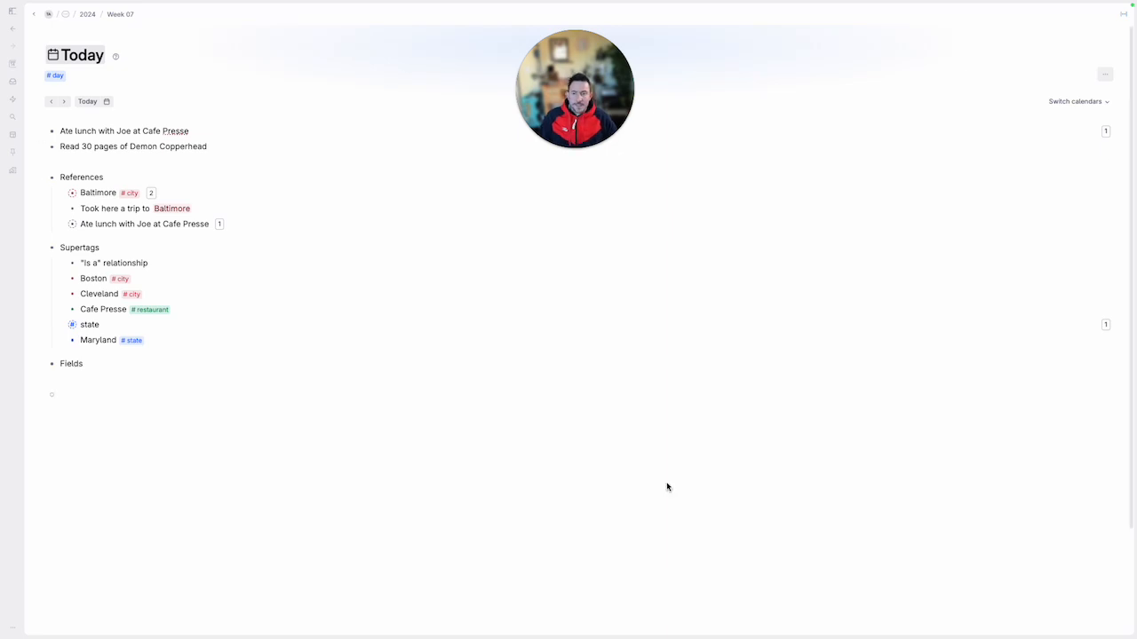
Move the Cleveland bullet out of Supertags and nest it under Fields
{"action": "left_click", "coordinate": [289, 417]}
{"action": "left_click", "coordinate": [257, 382]}
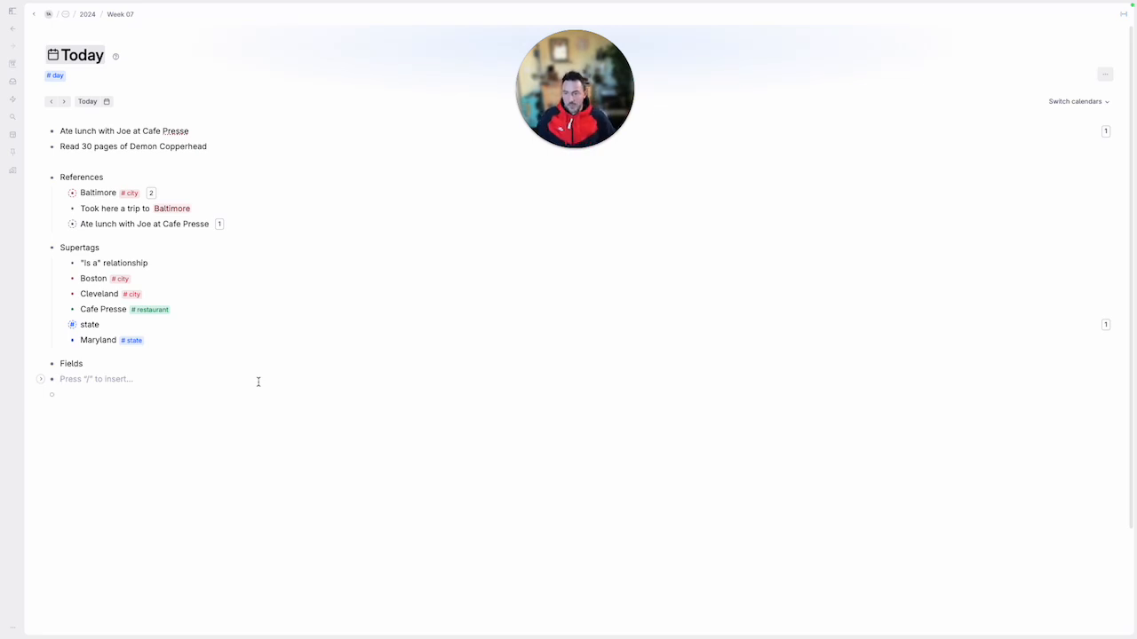
{"action": "key", "text": "Up"}
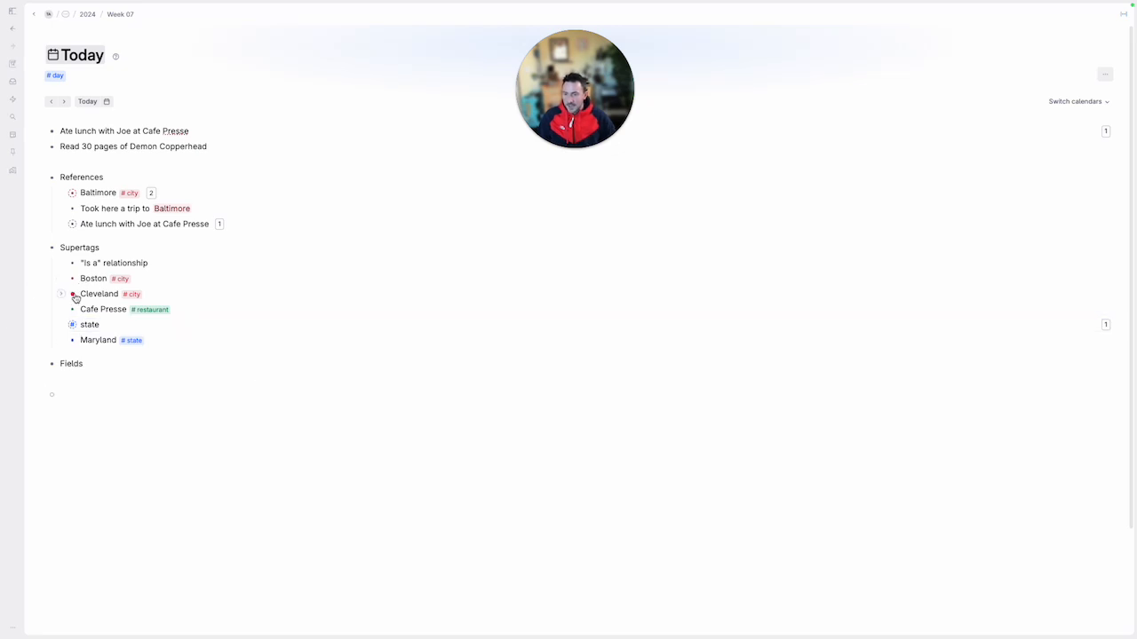
{"action": "left_click_drag", "start_coordinate": [73, 294], "coordinate": [86, 379]}
{"action": "key", "text": "Tab"}
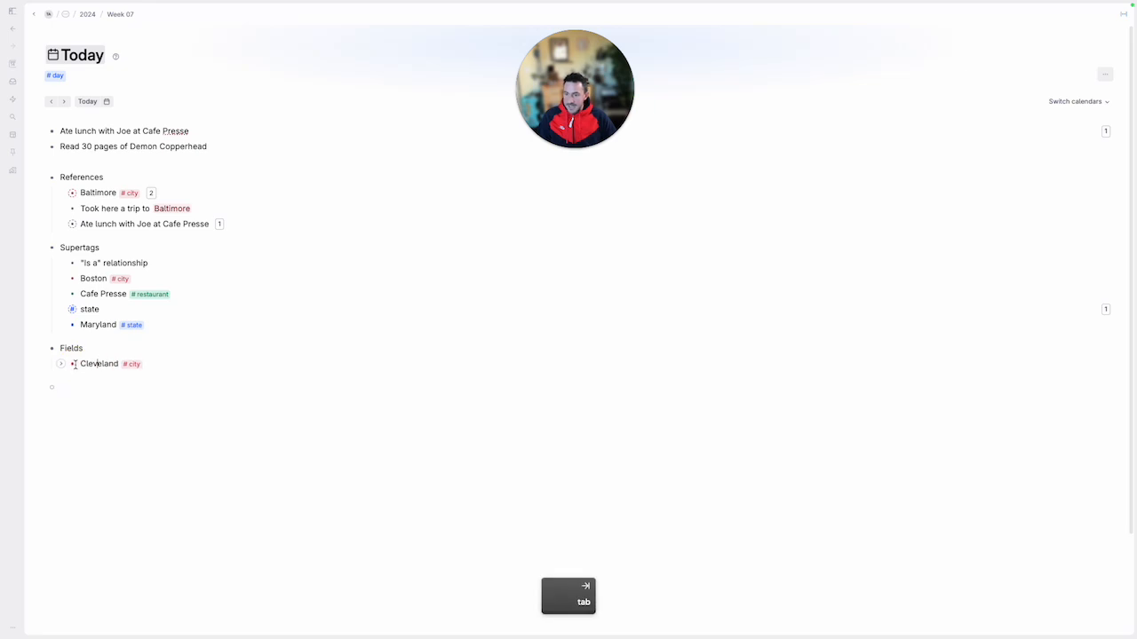
Collapse and expand the Cleveland and Fields nodes, leaving both expanded with the cursor in Cleveland's empty child bullet
{"action": "left_click", "coordinate": [162, 363]}
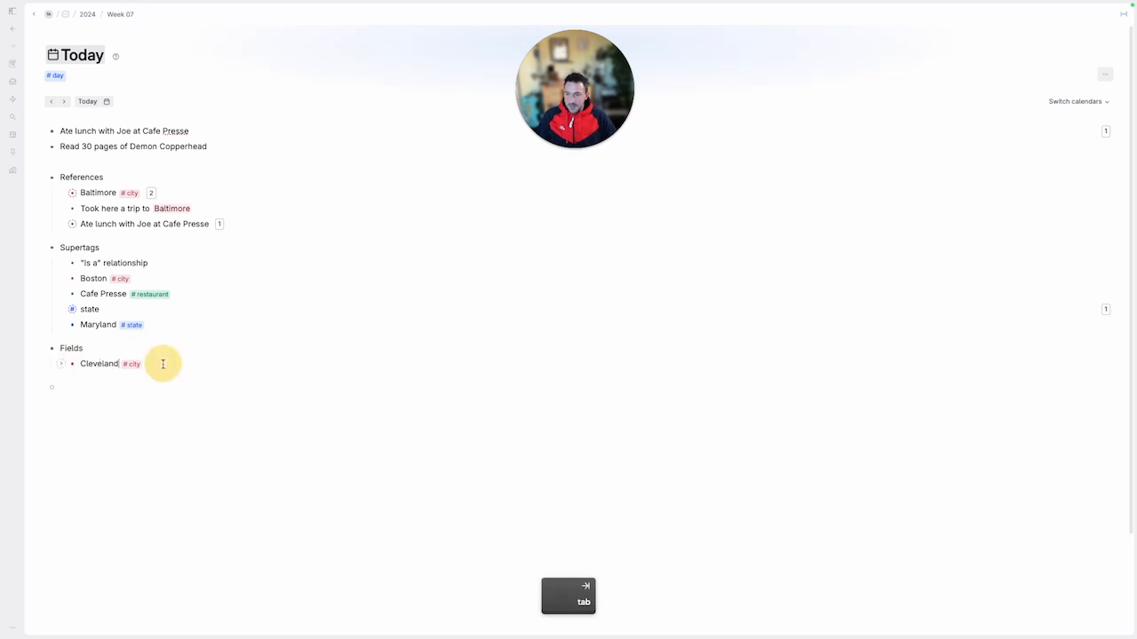
{"action": "left_click", "coordinate": [89, 363]}
{"action": "key", "text": "super+Right"}
{"action": "key", "text": "super+Up"}
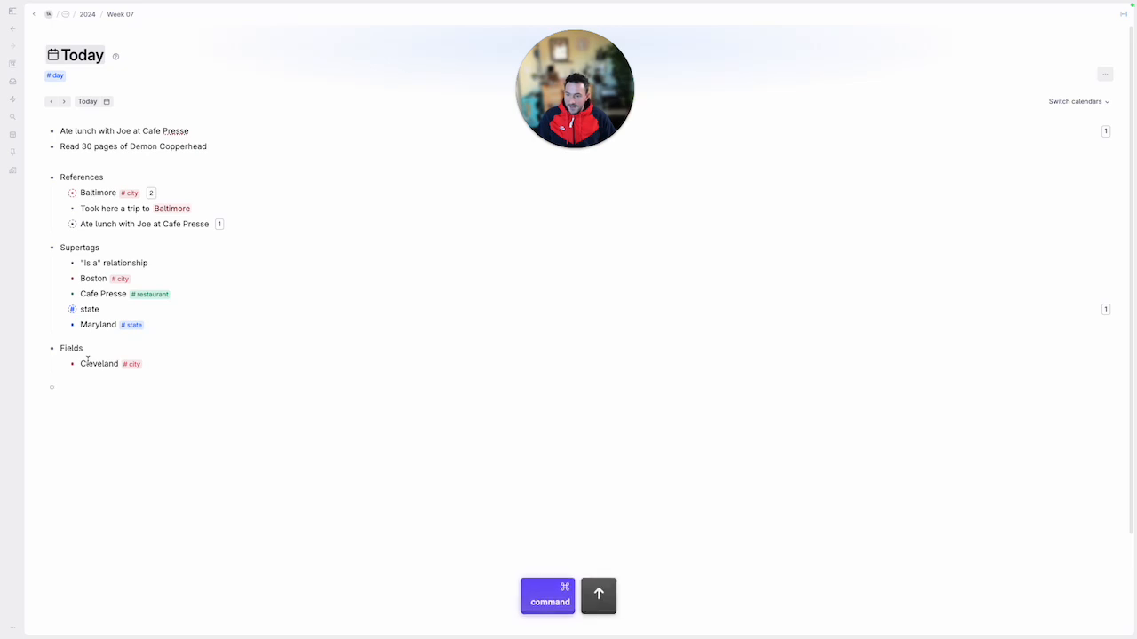
{"action": "key", "text": "super+Down"}
{"action": "key", "text": "Up"}
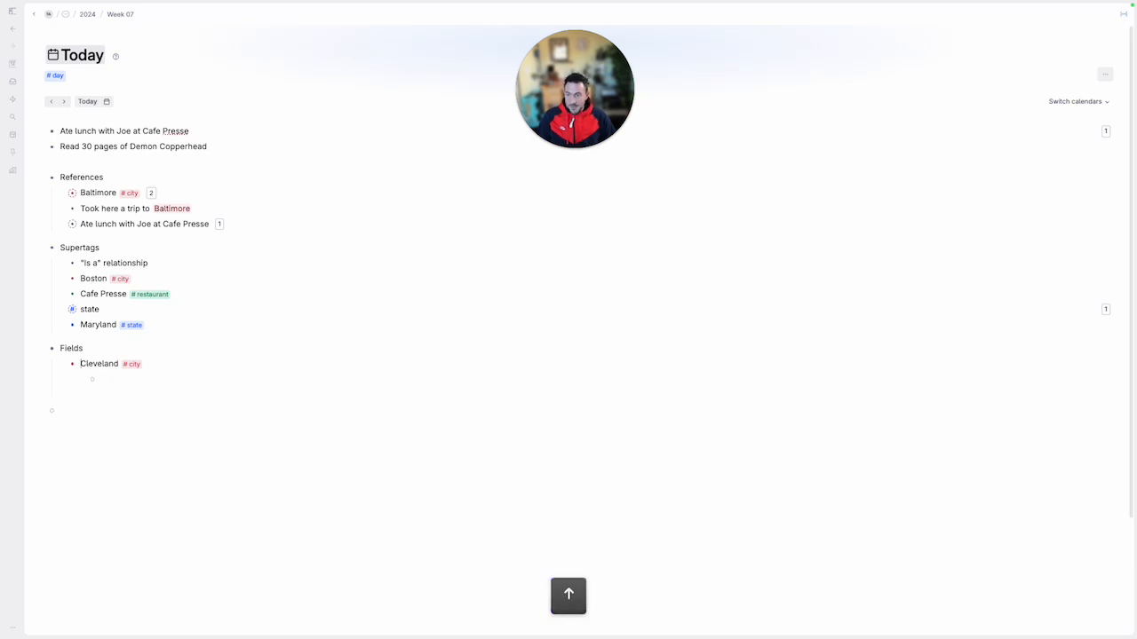
{"action": "key", "text": "Up"}
{"action": "key", "text": "super+Up"}
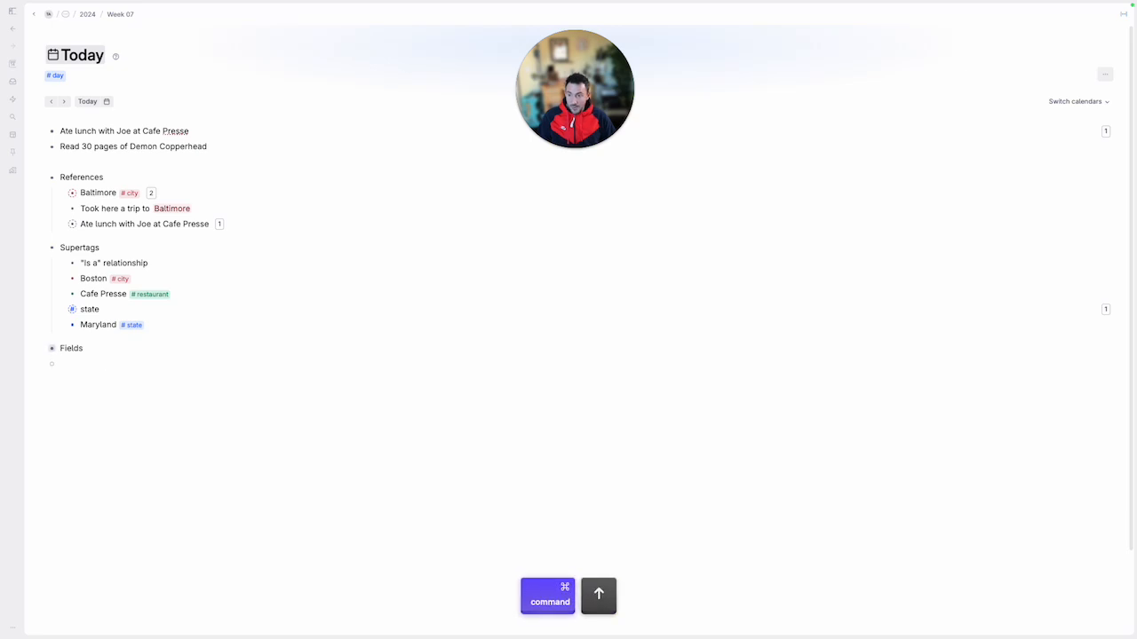
{"action": "key", "text": "super+Down"}
{"action": "key", "text": "Down"}
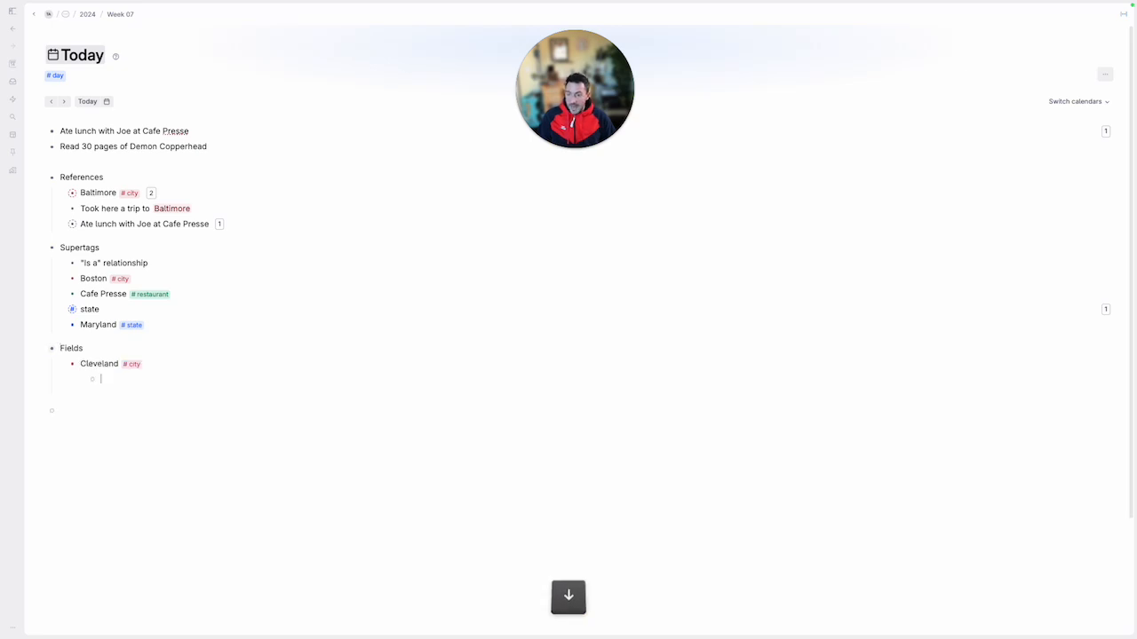
{"action": "key", "text": "Down"}
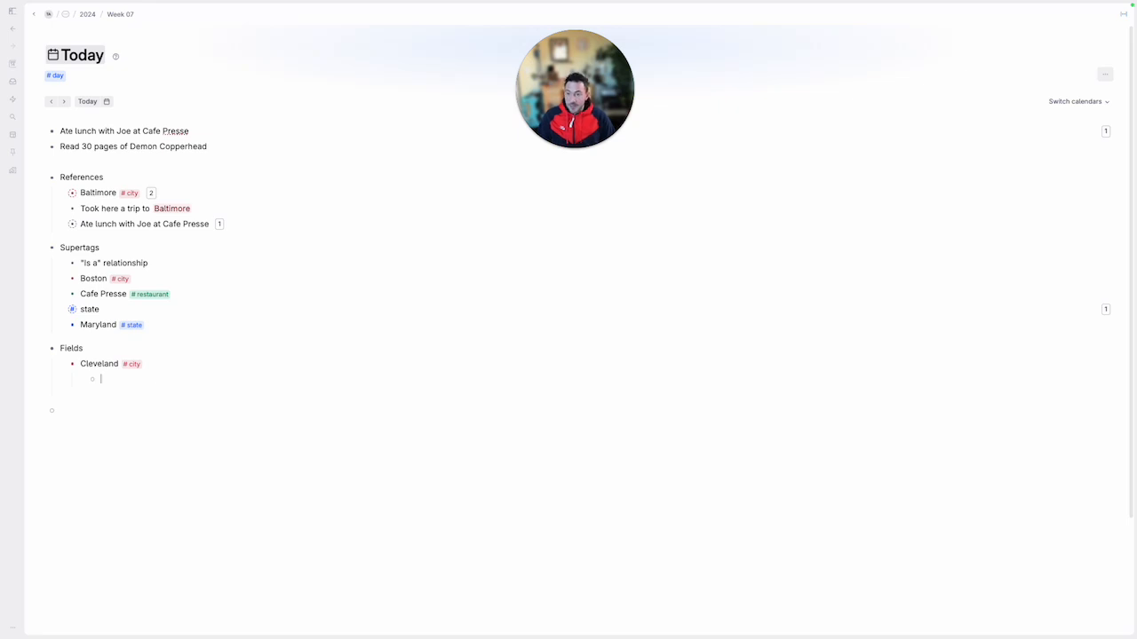
Add a Population field under Cleveland and change its field type to Number
{"action": "key", "text": "shift+period"}
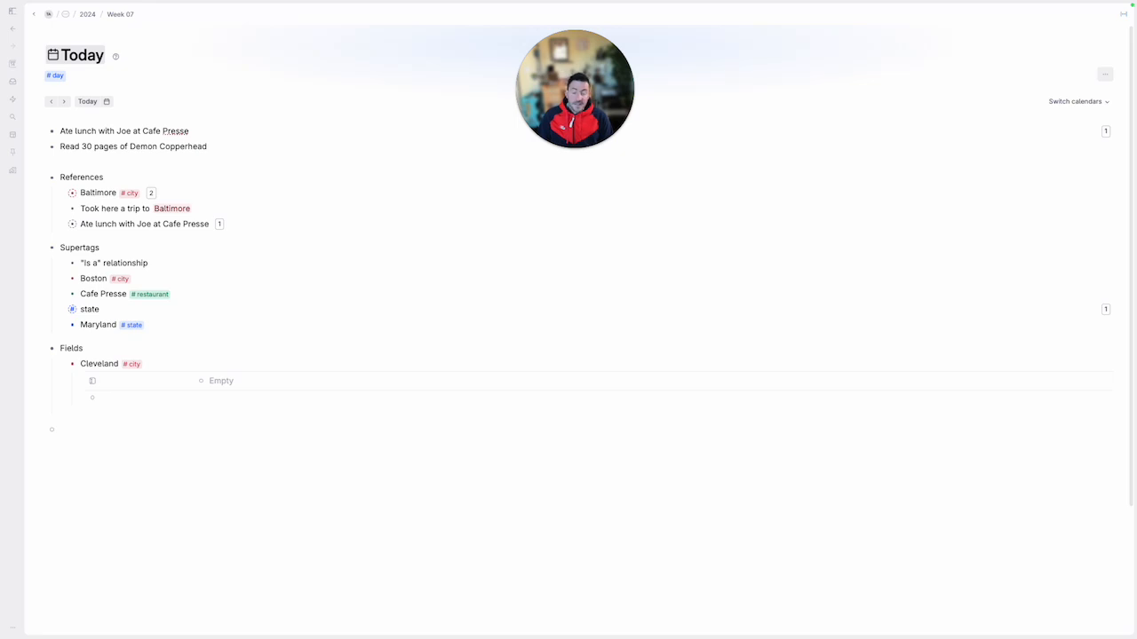
{"action": "key", "text": "shift"}
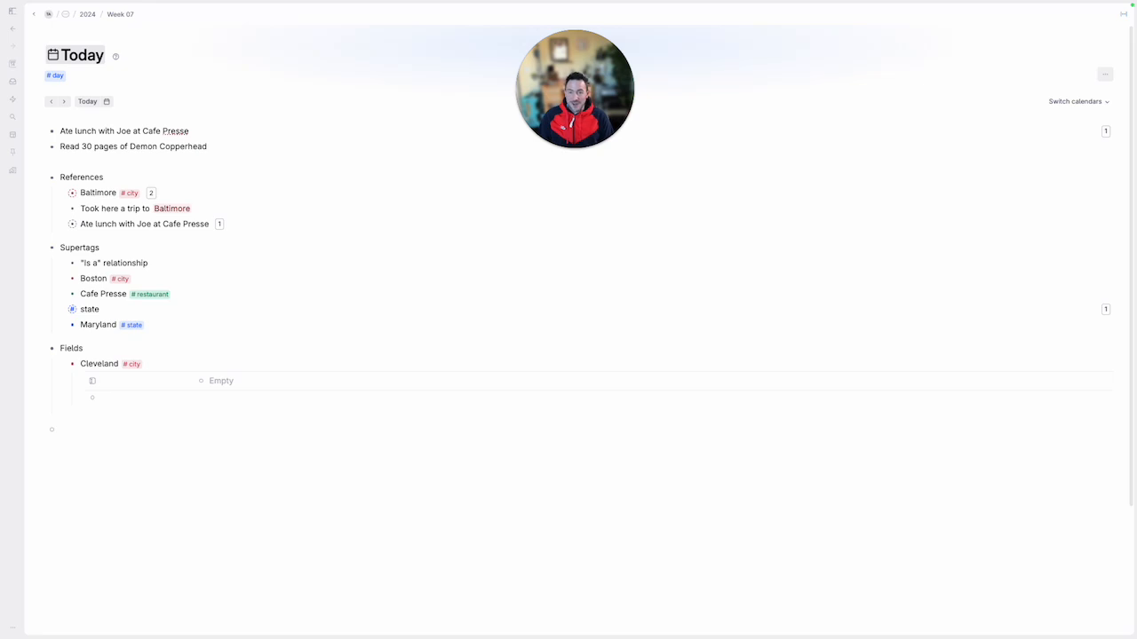
{"action": "type", "text": "Population"}
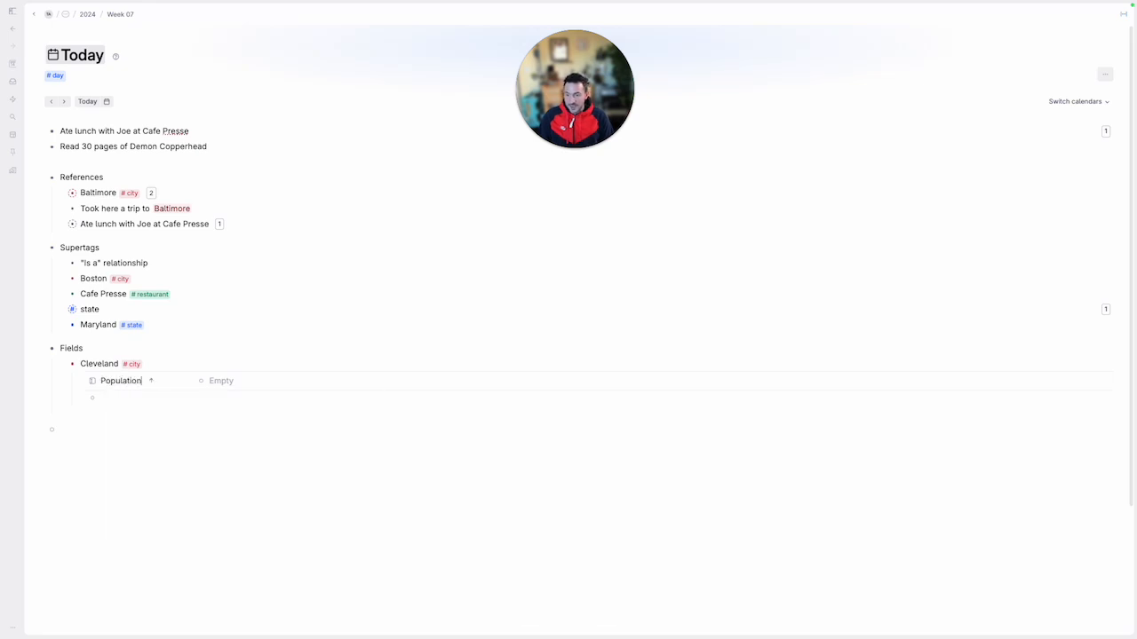
{"action": "left_click", "coordinate": [93, 384]}
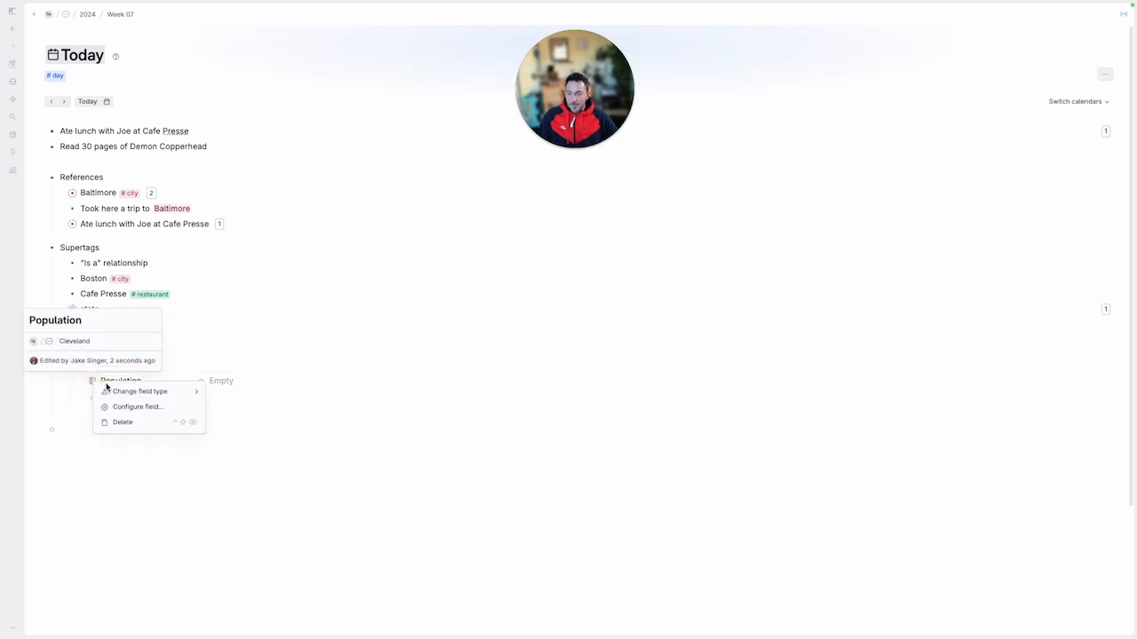
{"action": "mouse_move", "coordinate": [128, 392]}
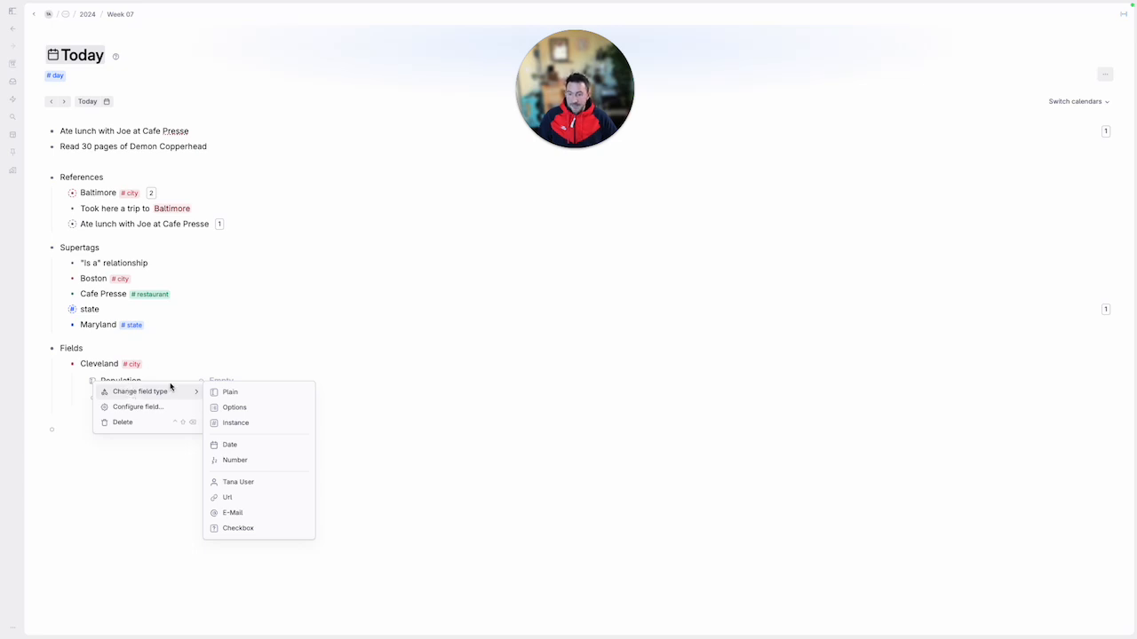
{"action": "left_click", "coordinate": [237, 459]}
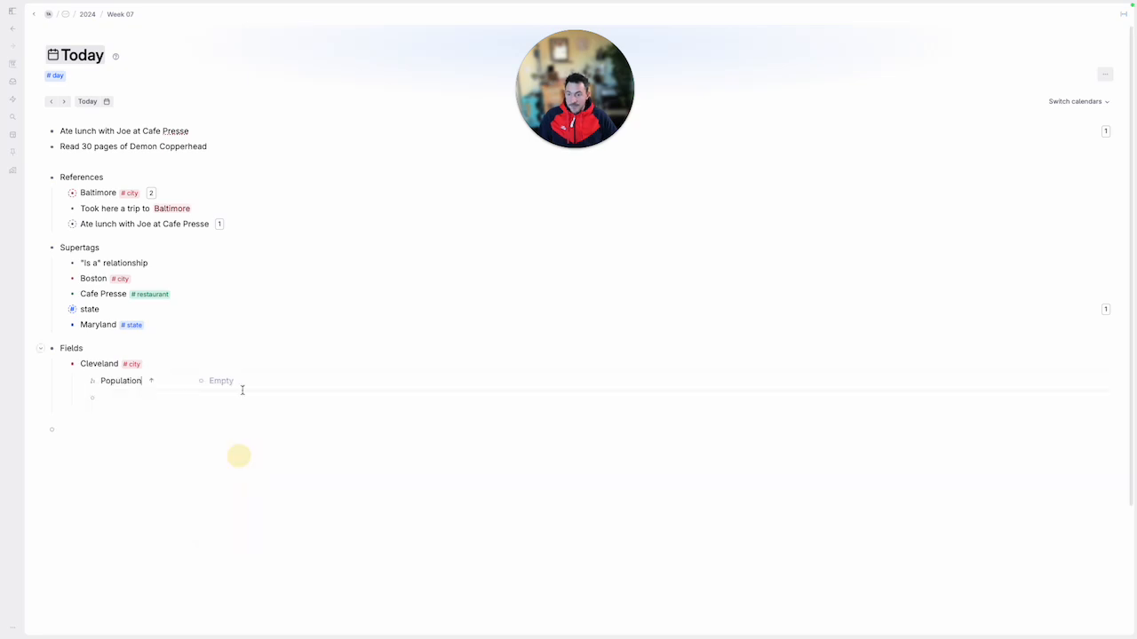
Set Cleveland's Population value to 800000
{"action": "left_click", "coordinate": [238, 380]}
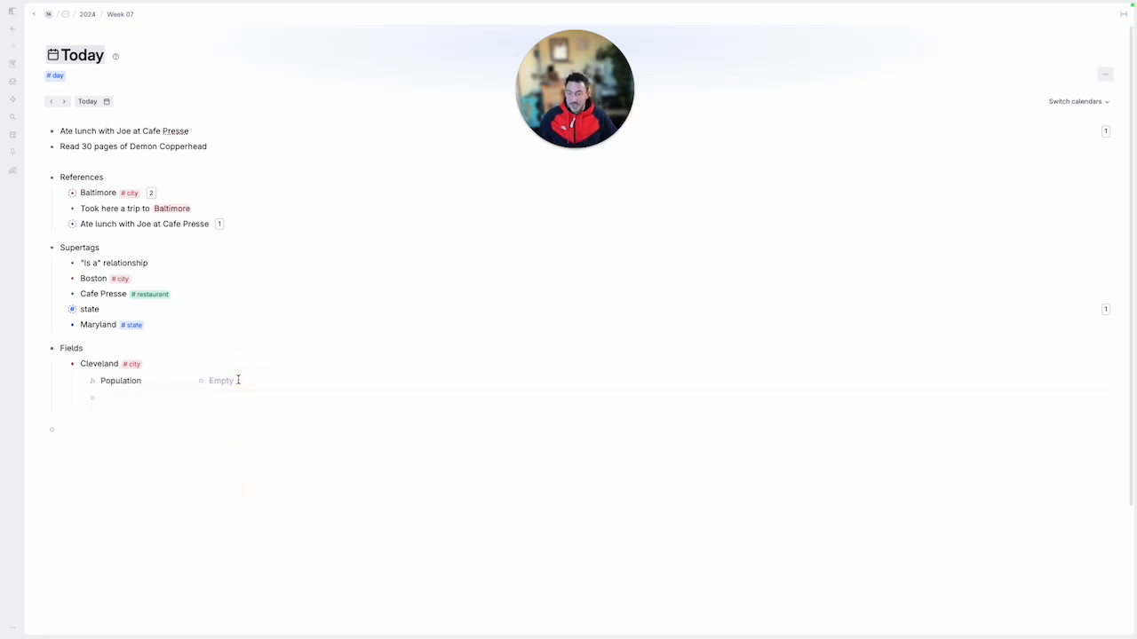
{"action": "type", "text": "800000"}
{"action": "left_click", "coordinate": [234, 400]}
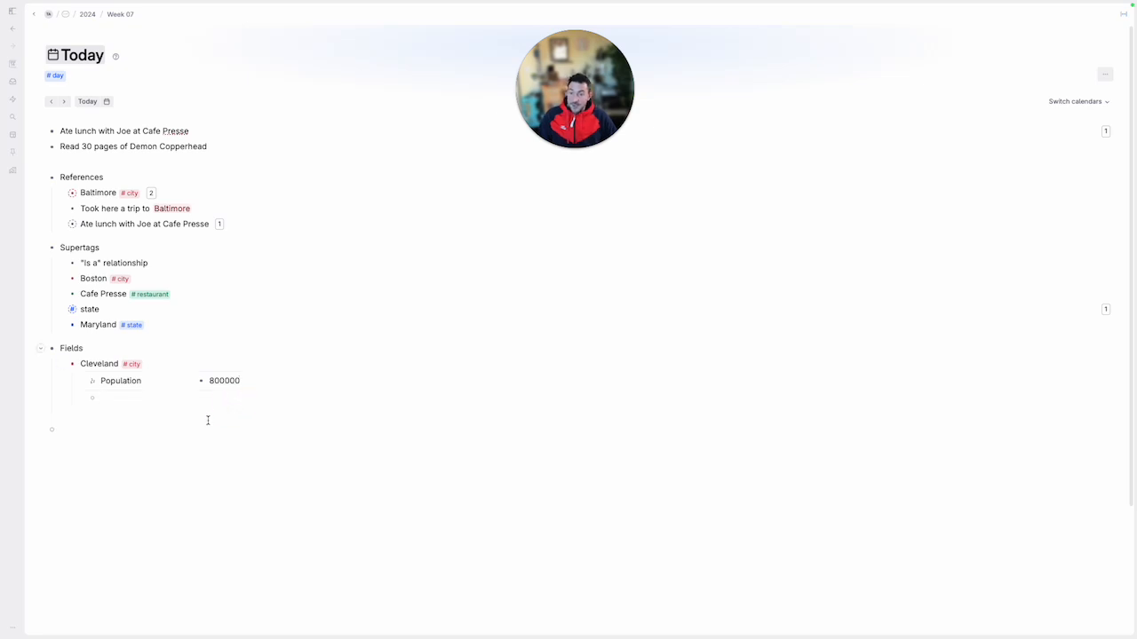
Add a State field below Population under Cleveland and change its field type to Instance
{"action": "left_click", "coordinate": [150, 382]}
{"action": "left_click", "coordinate": [134, 394]}
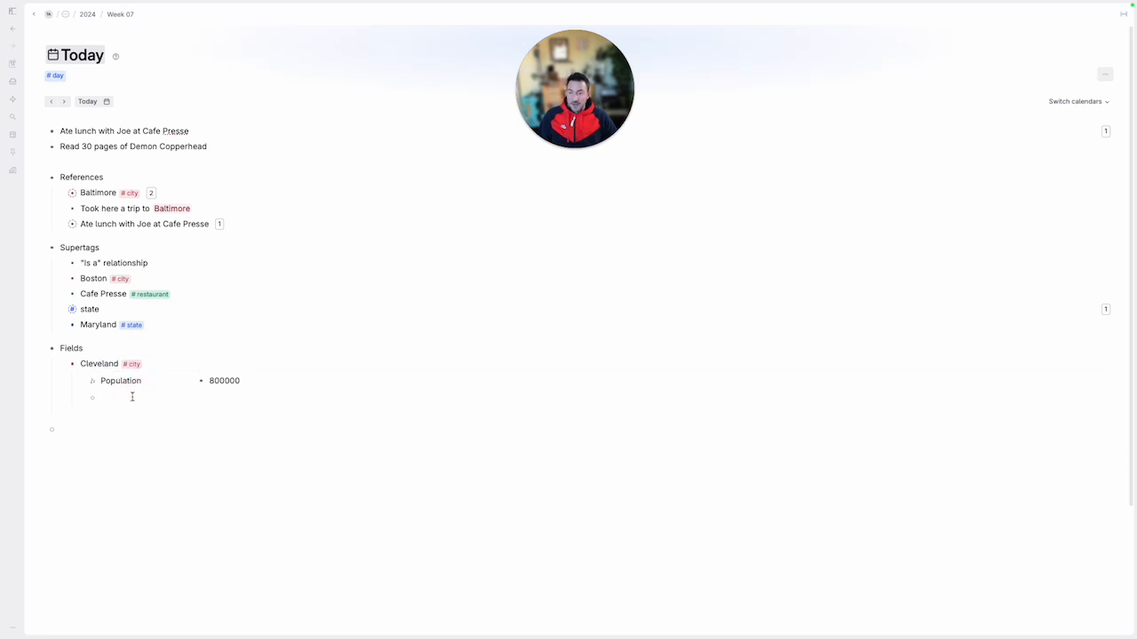
{"action": "type", "text": "?S"}
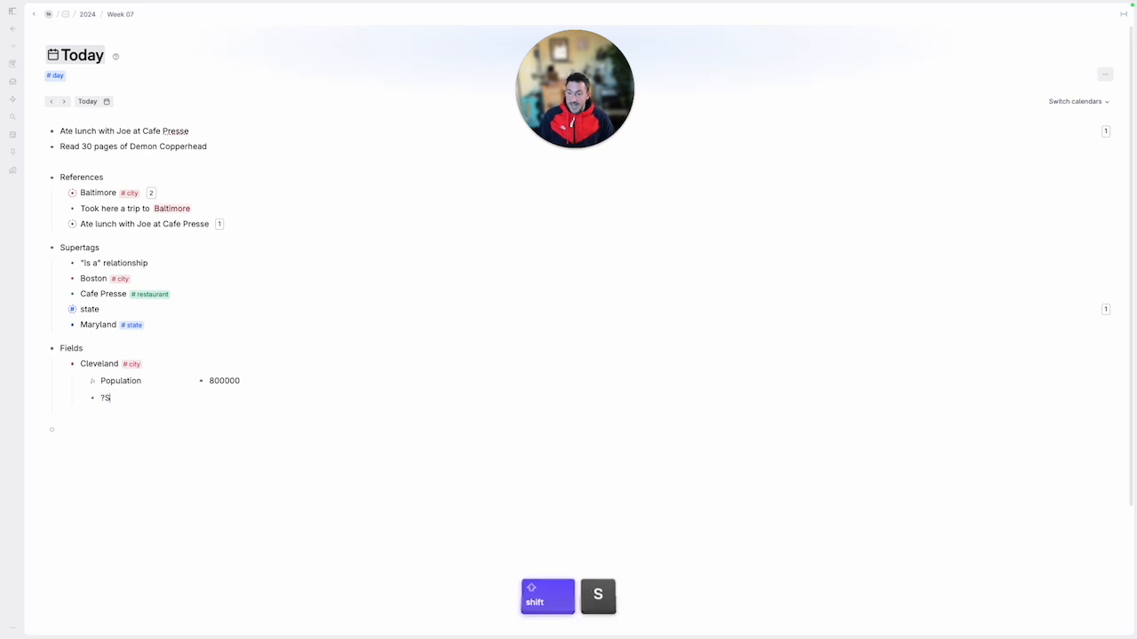
{"action": "key", "text": "BackSpace"}
{"action": "key", "text": "BackSpace"}
{"action": "type", "text": ">State"}
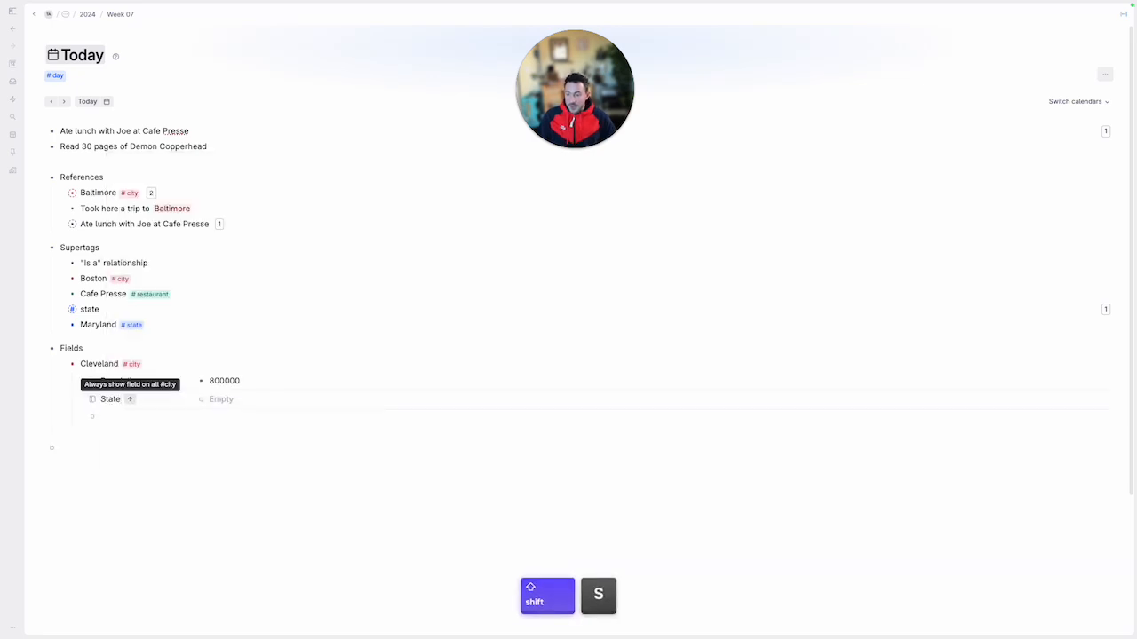
{"action": "left_click", "coordinate": [93, 403]}
{"action": "mouse_move", "coordinate": [168, 408]}
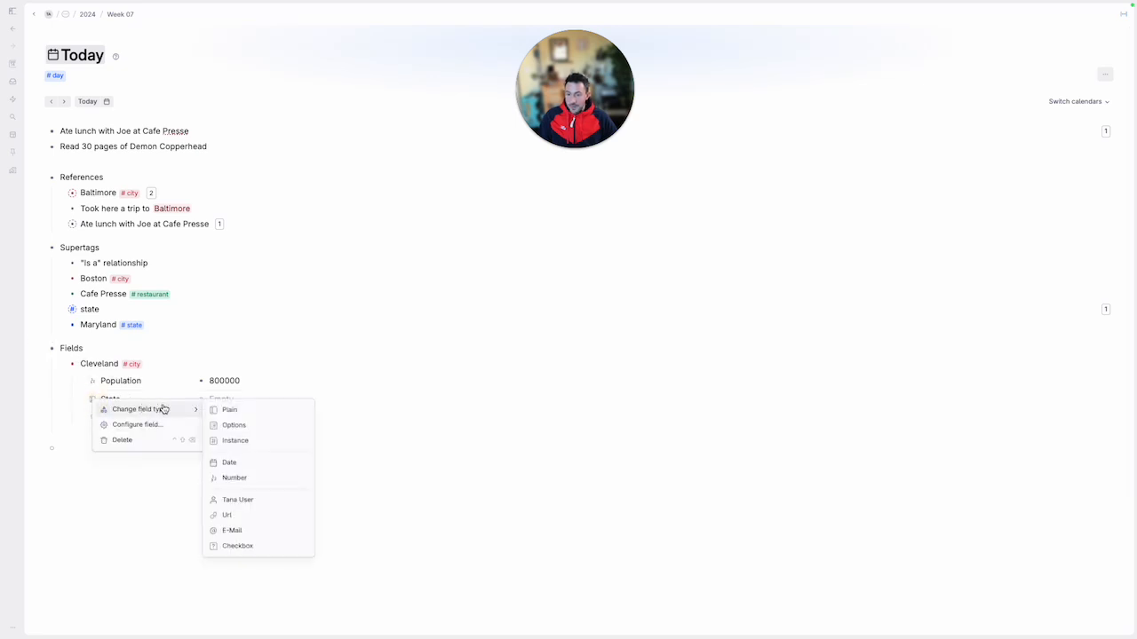
{"action": "left_click", "coordinate": [230, 441]}
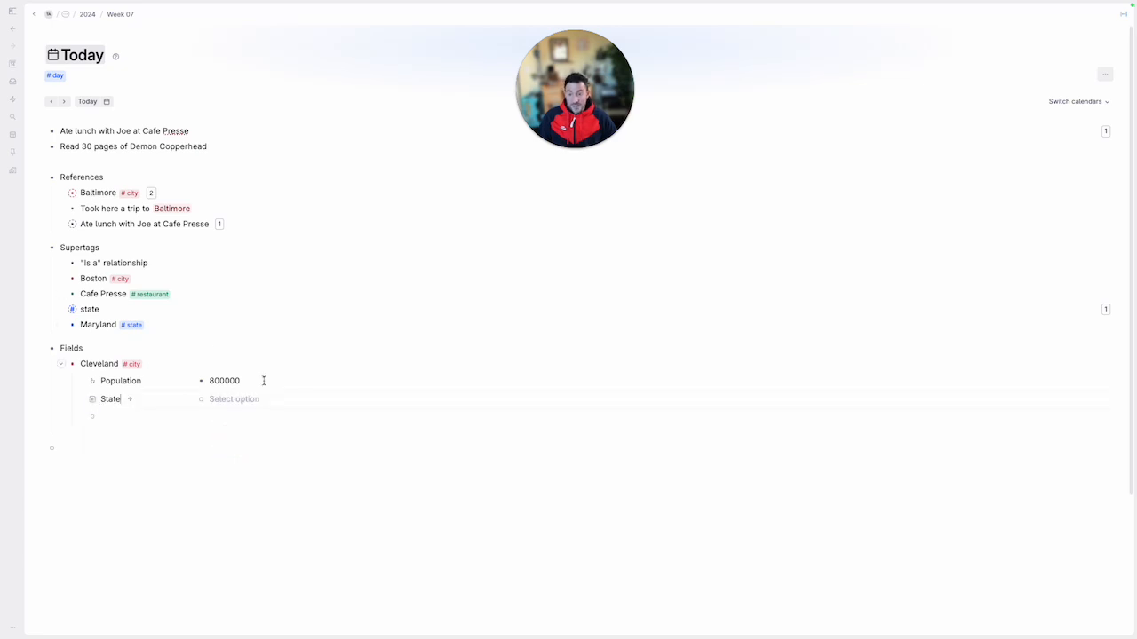
Configure the State field with state as its instance supertag and return to the Today page
{"action": "left_click", "coordinate": [92, 399]}
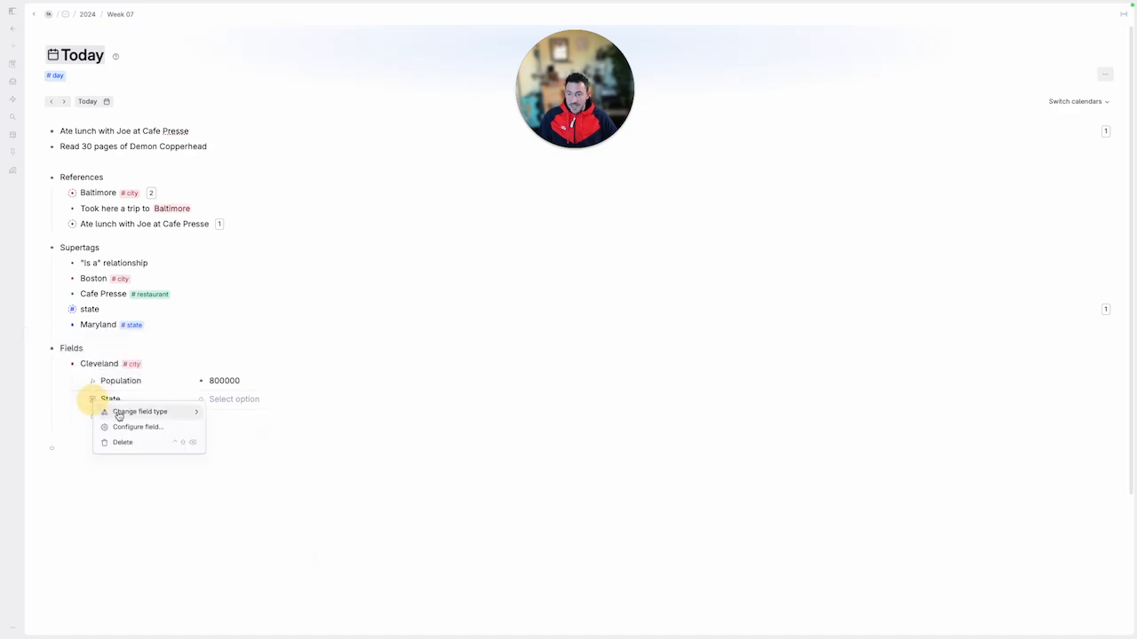
{"action": "left_click", "coordinate": [176, 427]}
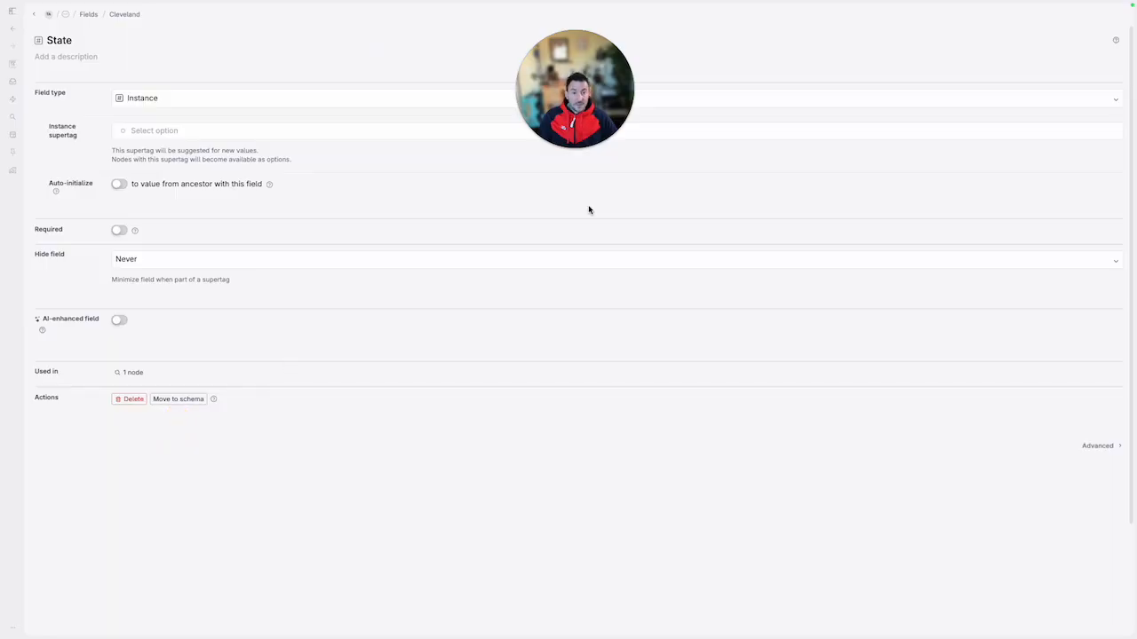
{"action": "left_click", "coordinate": [148, 131]}
{"action": "type", "text": "state"}
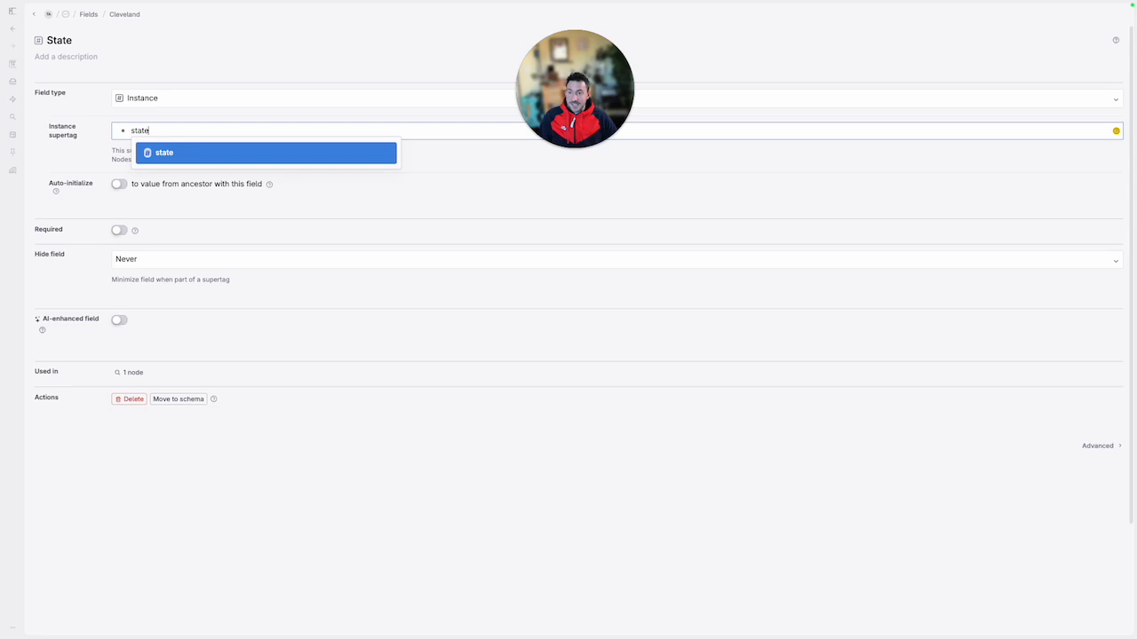
{"action": "left_click", "coordinate": [192, 155]}
{"action": "left_click", "coordinate": [34, 15]}
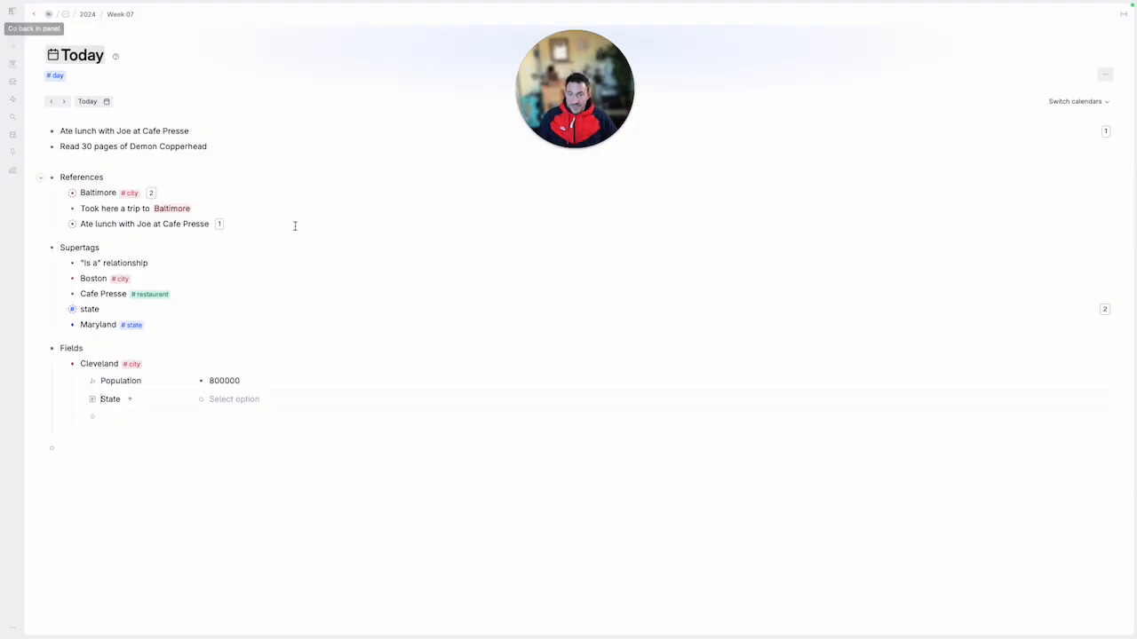
Set Cleveland's State value to Ohio as a new #state instance
{"action": "left_click", "coordinate": [239, 400]}
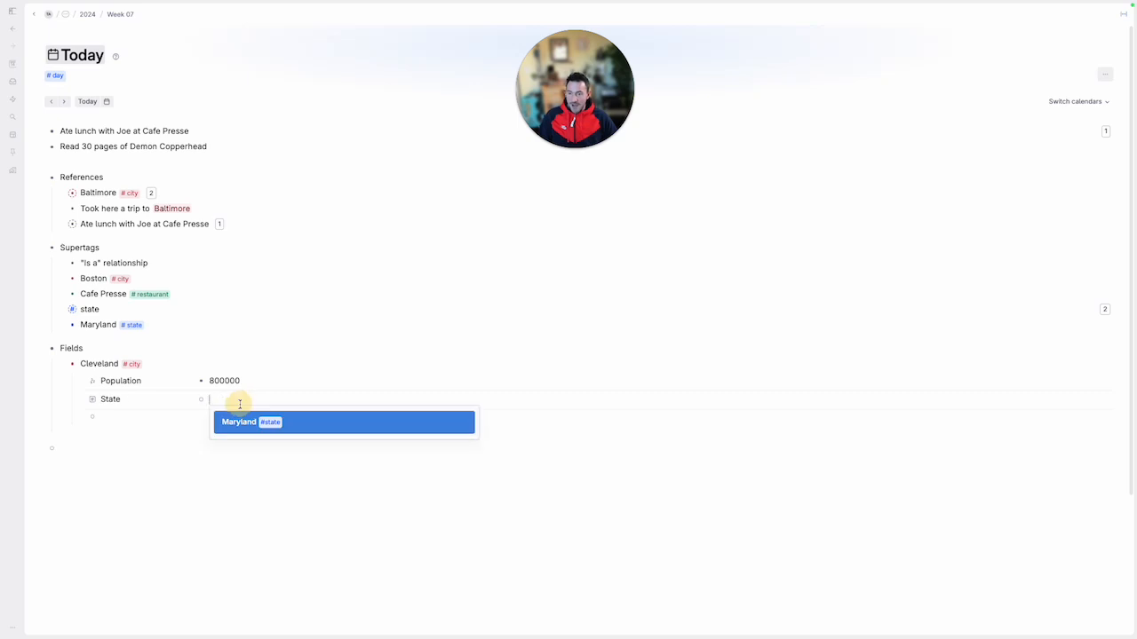
{"action": "type", "text": "Ohio"}
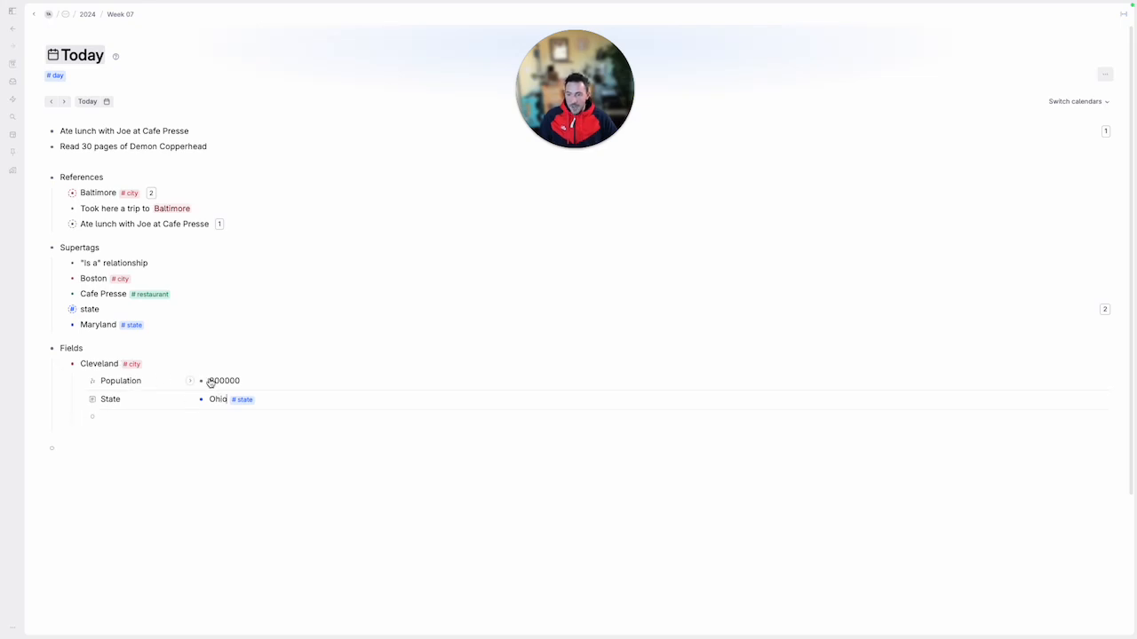
{"action": "left_click", "coordinate": [135, 381]}
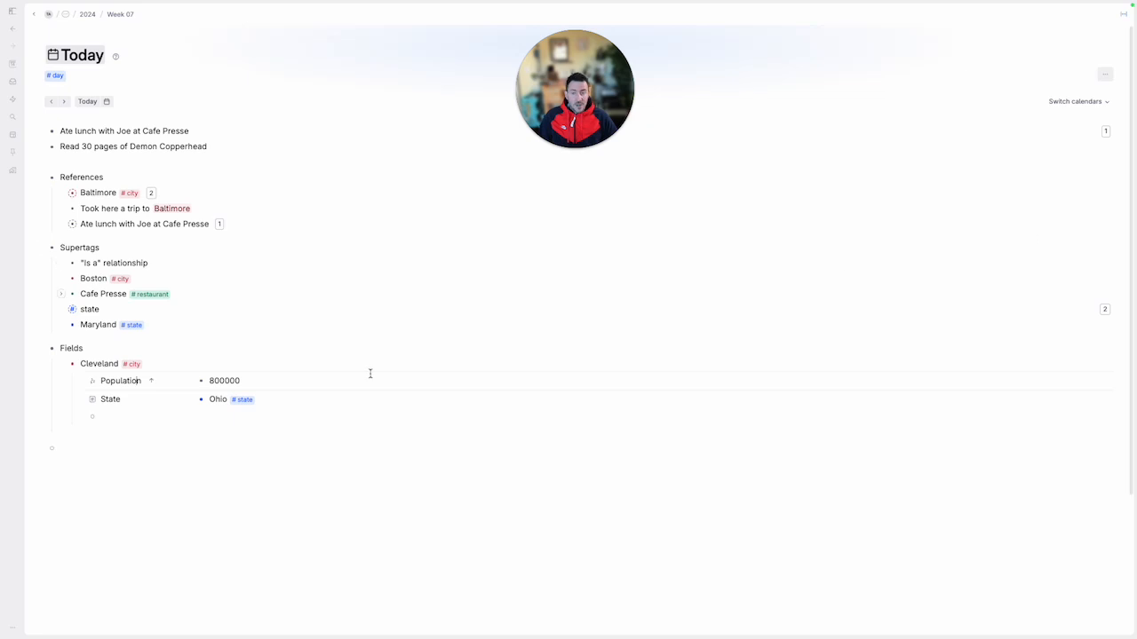
Add a Visit Date(s) field below State under Cleveland and change its field type to Date
{"action": "left_click", "coordinate": [121, 421]}
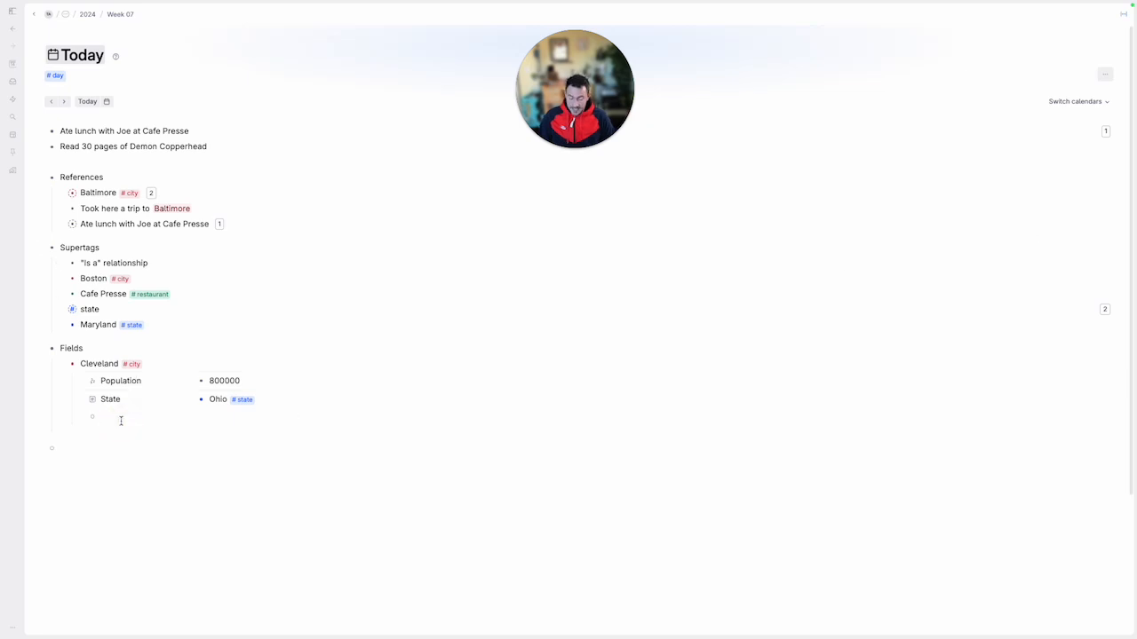
{"action": "type", "text": ">Visit Dat"}
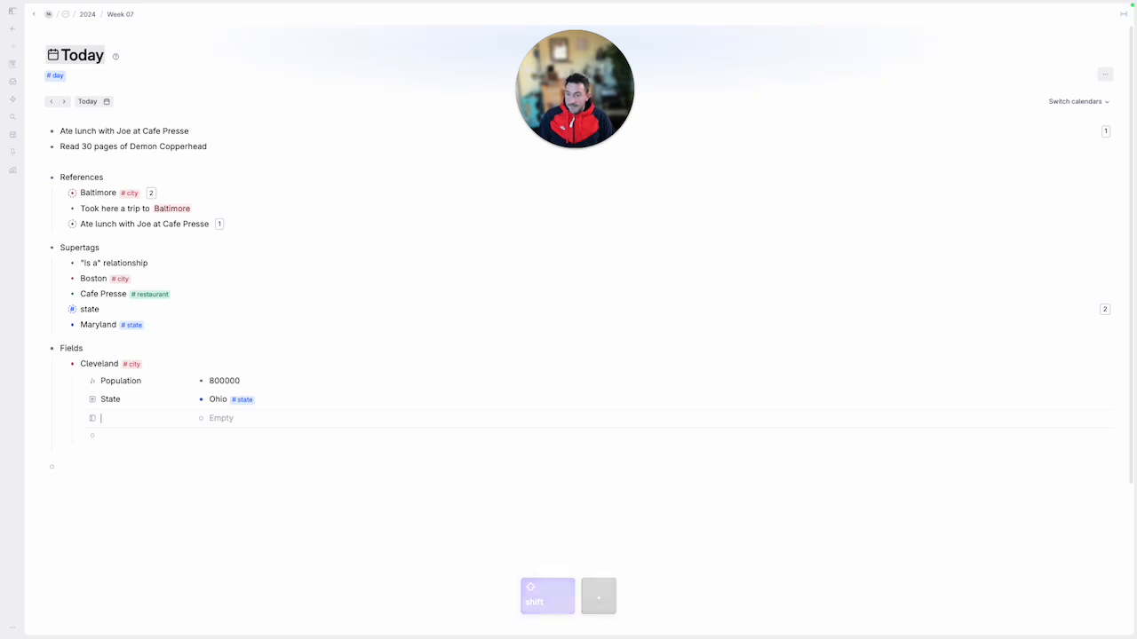
{"action": "type", "text": "e"}
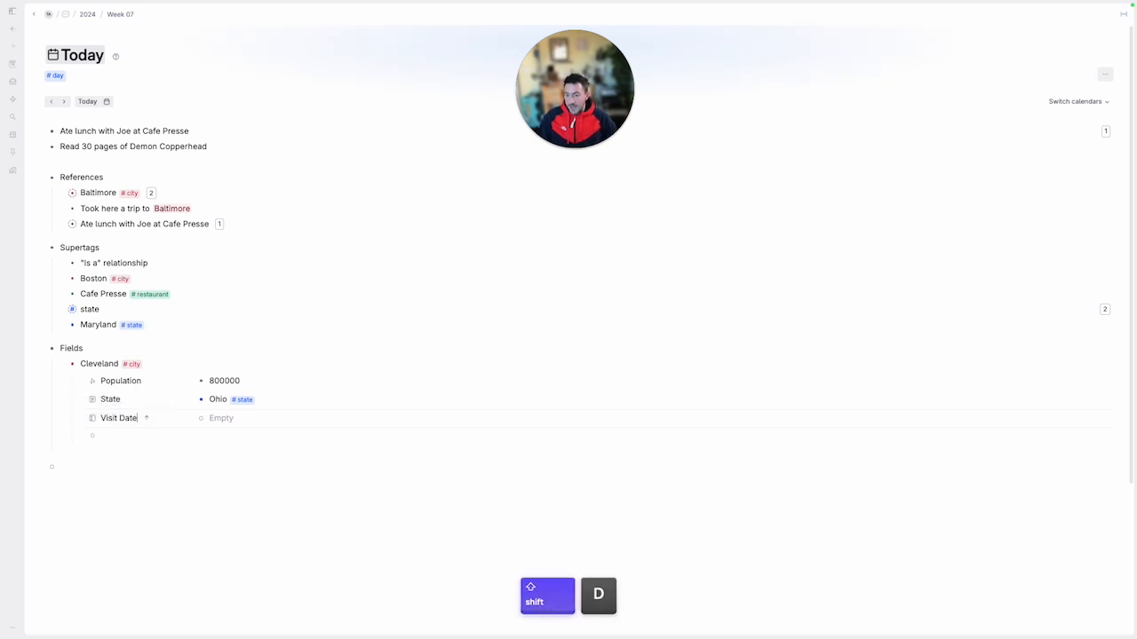
{"action": "left_click", "coordinate": [92, 419]}
{"action": "mouse_move", "coordinate": [140, 428]}
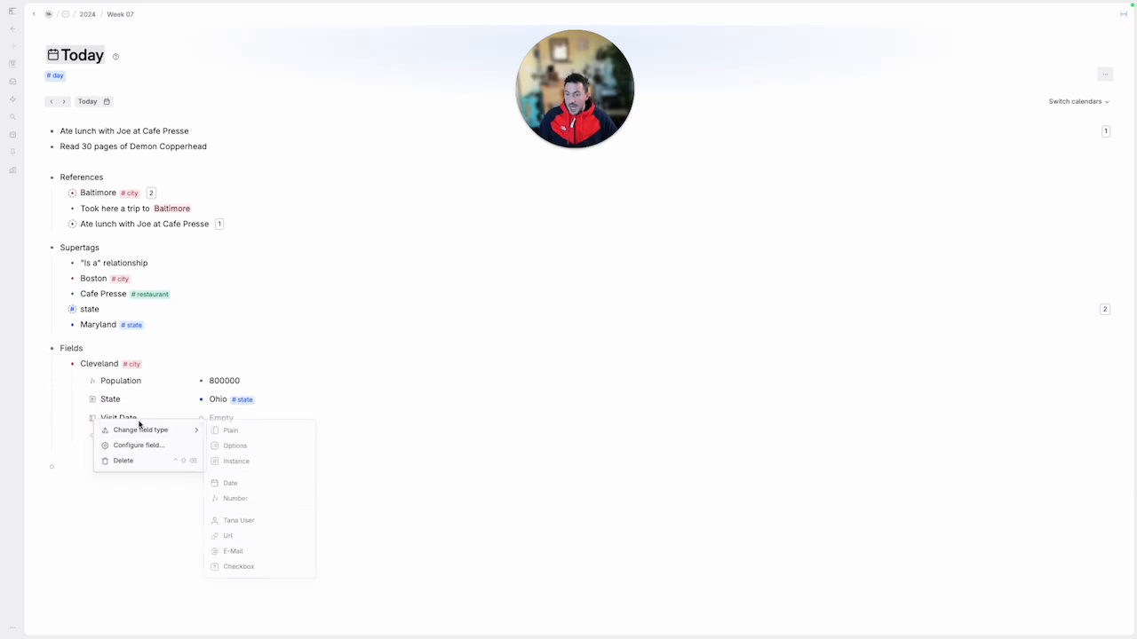
{"action": "left_click", "coordinate": [238, 485]}
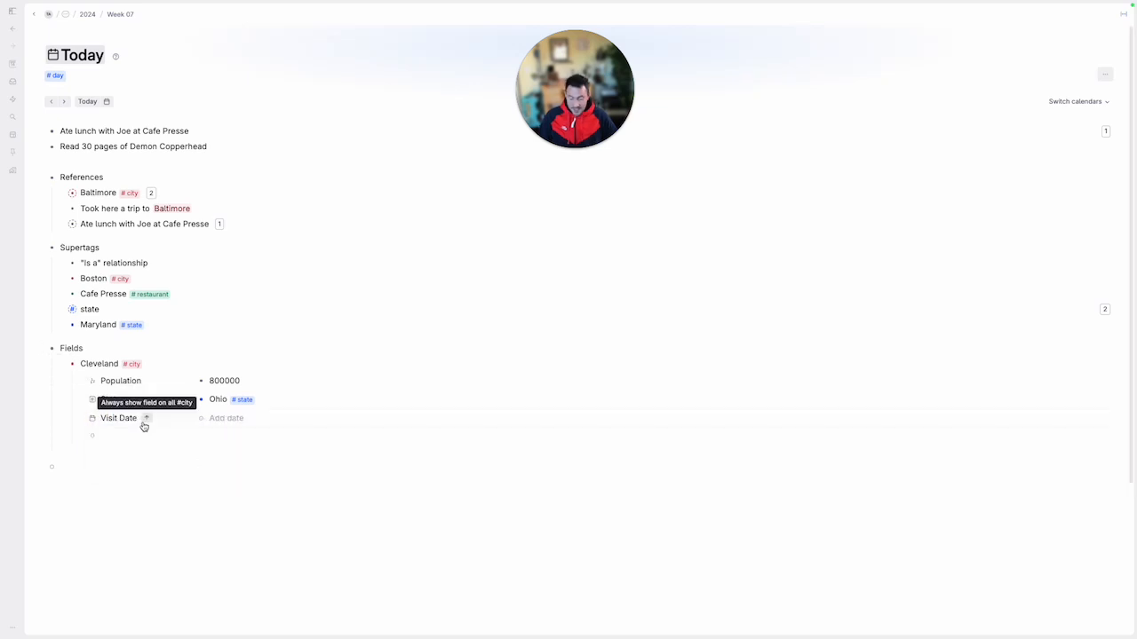
{"action": "type", "text": "(s)"}
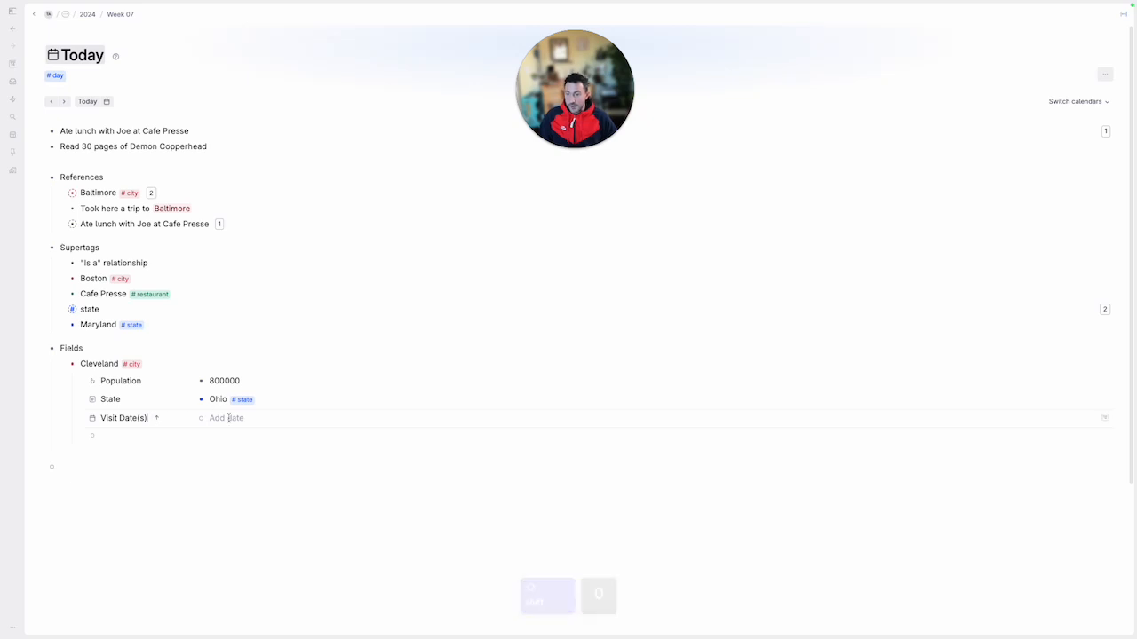
Set Cleveland's Visit Date(s) to a range from November 6, 2023 to November 20, 2023
{"action": "left_click", "coordinate": [229, 417]}
{"action": "key", "text": "space"}
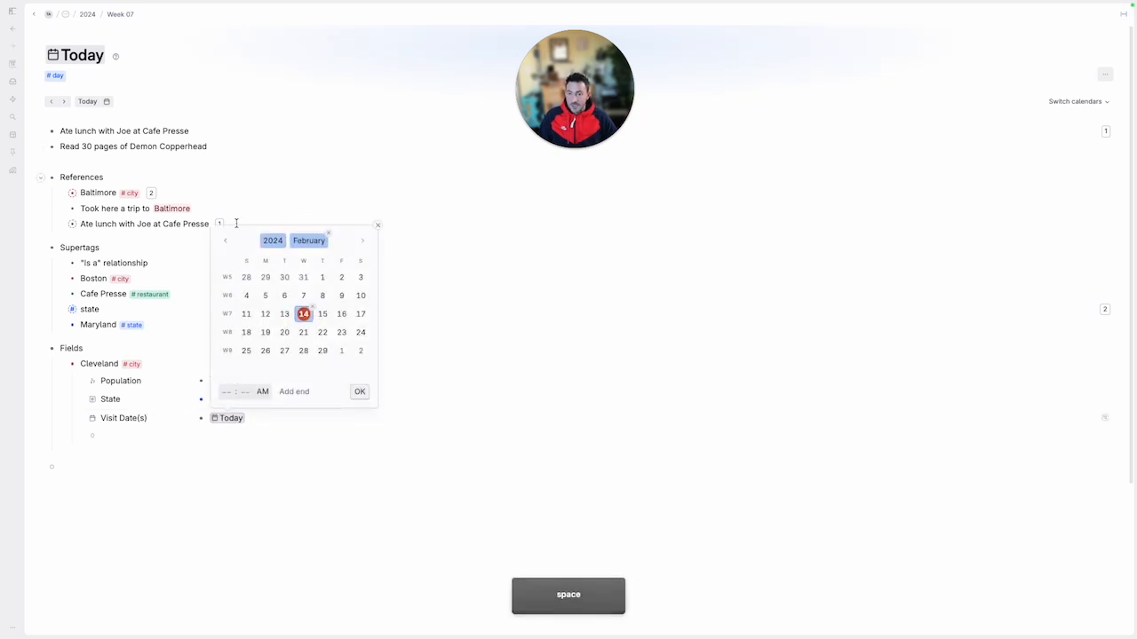
{"action": "left_click", "coordinate": [228, 243]}
{"action": "left_click", "coordinate": [228, 243]}
{"action": "left_click", "coordinate": [229, 245]}
{"action": "left_click", "coordinate": [265, 295]}
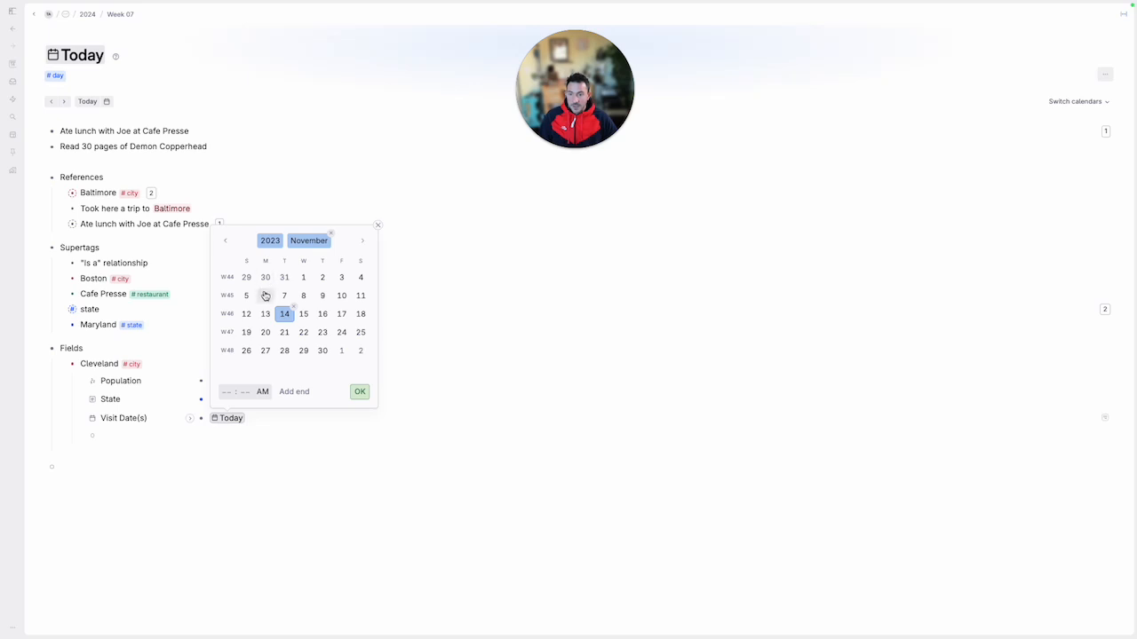
{"action": "left_click", "coordinate": [291, 391]}
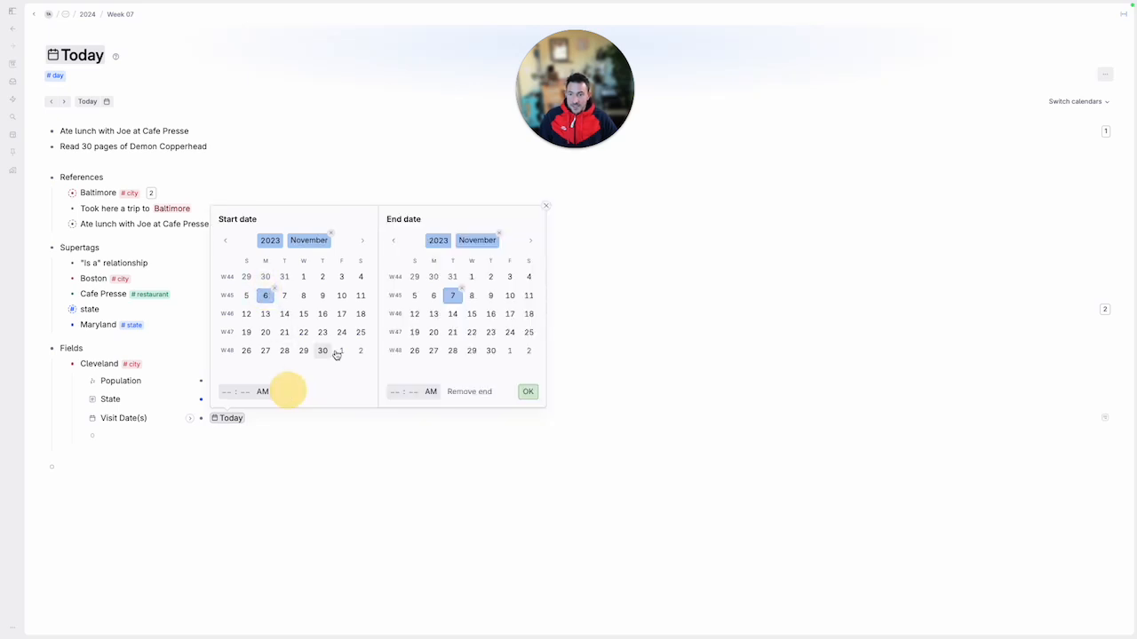
{"action": "left_click", "coordinate": [433, 332]}
{"action": "left_click", "coordinate": [527, 392]}
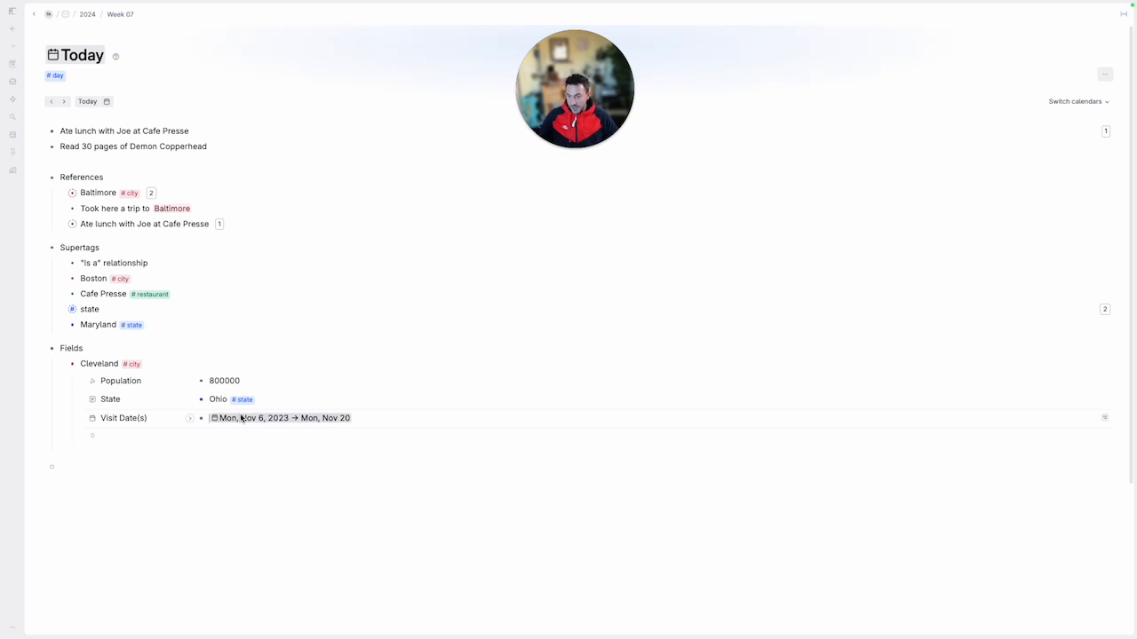
{"action": "left_click", "coordinate": [114, 380]}
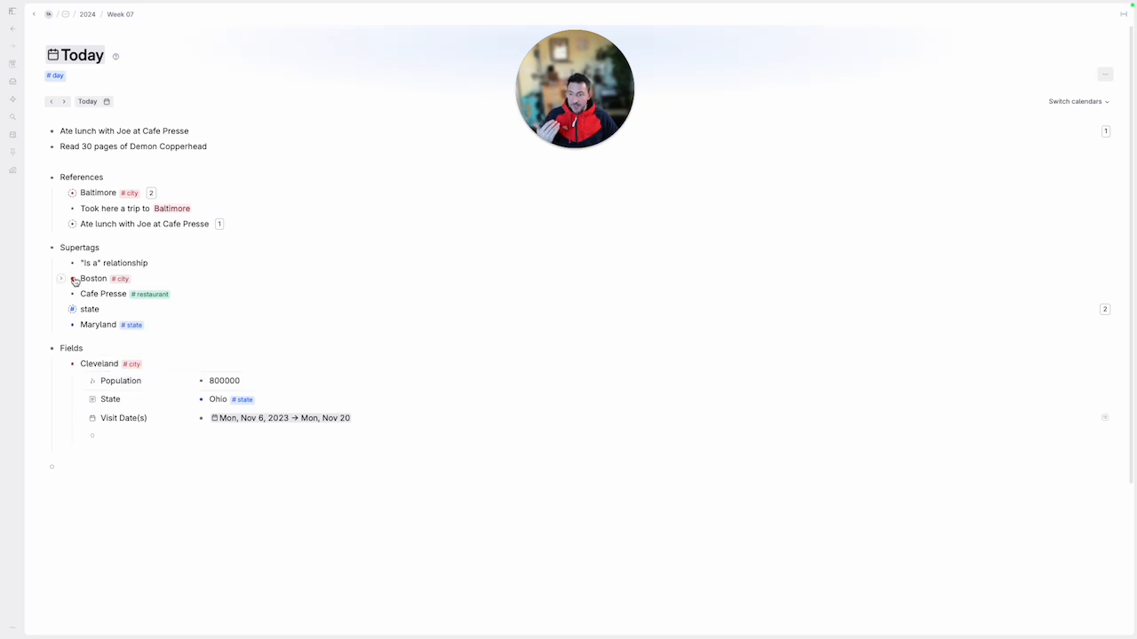
Move the Boston node from Supertags to below Cleveland under Fields and expand it
{"action": "left_click_drag", "start_coordinate": [73, 279], "coordinate": [87, 433]}
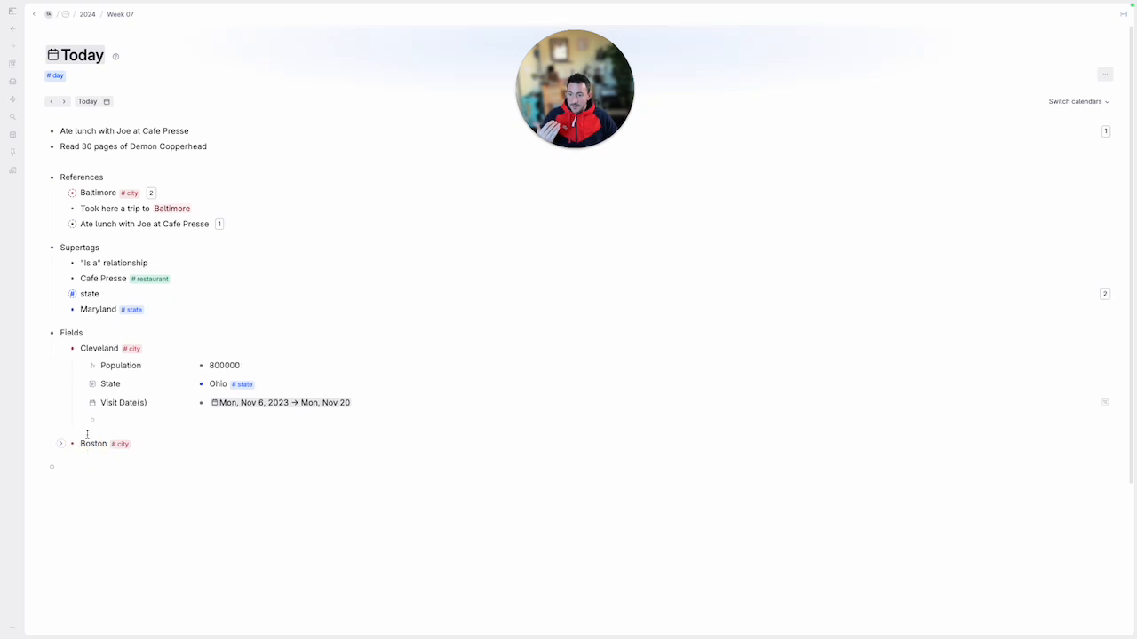
{"action": "left_click", "coordinate": [61, 443]}
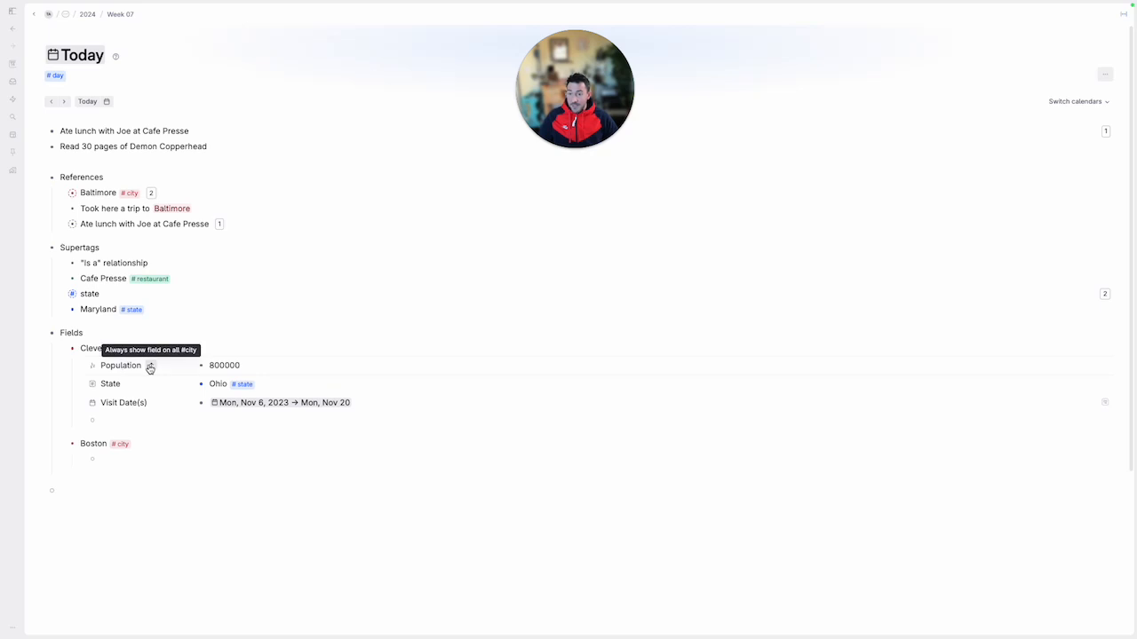
Make Cleveland's Population, State and Visit Date(s) fields always show on all #city nodes
{"action": "left_click", "coordinate": [150, 366]}
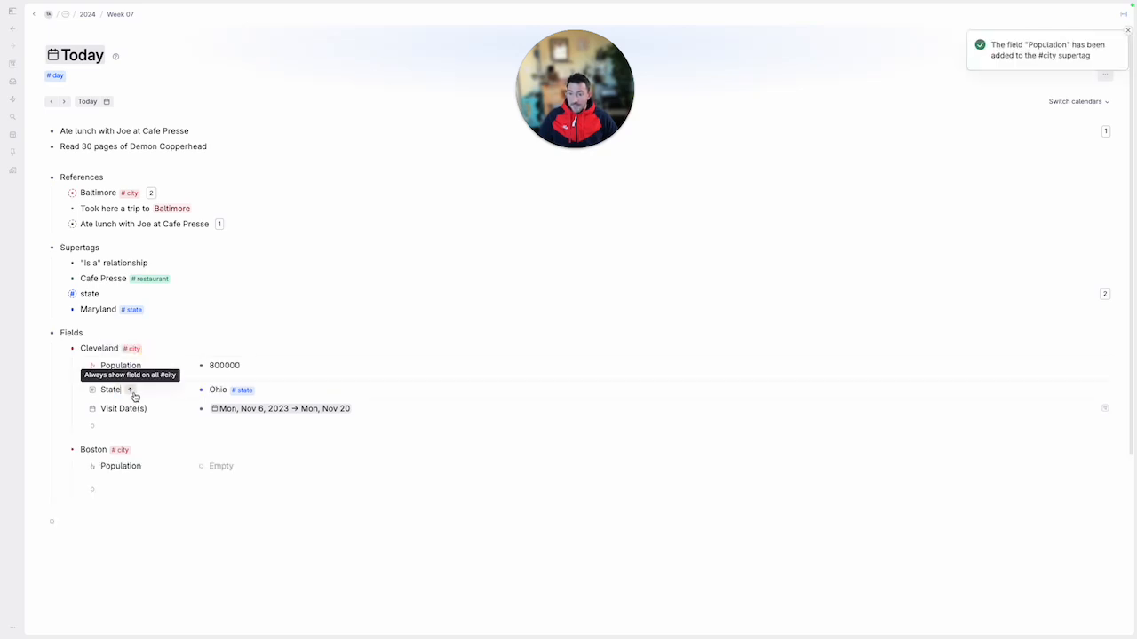
{"action": "left_click", "coordinate": [132, 393]}
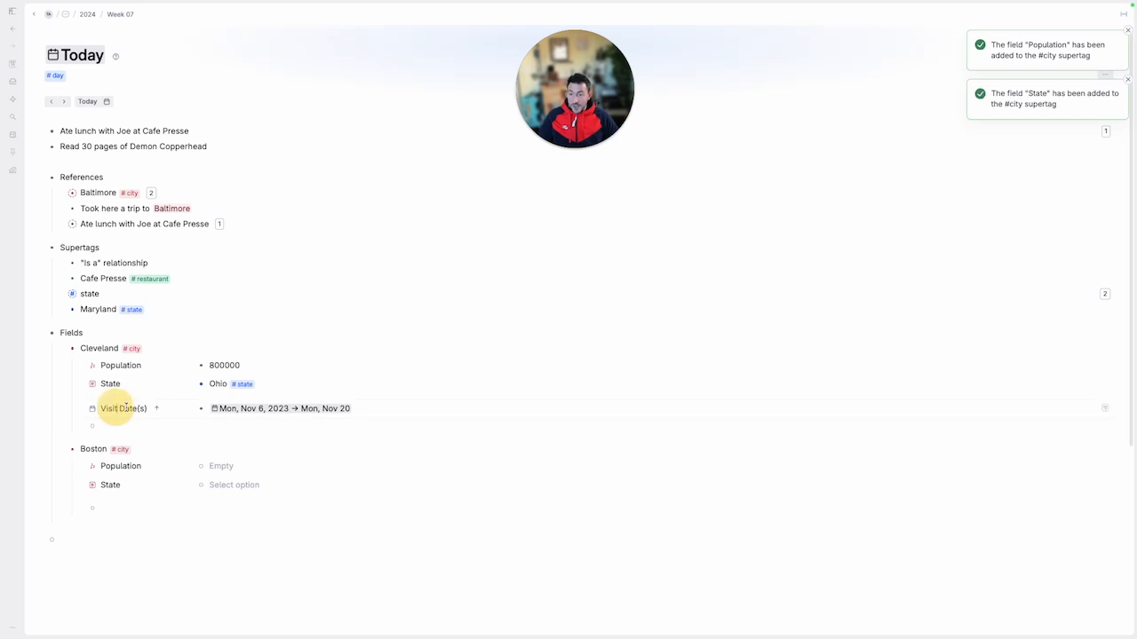
{"action": "left_click", "coordinate": [156, 411]}
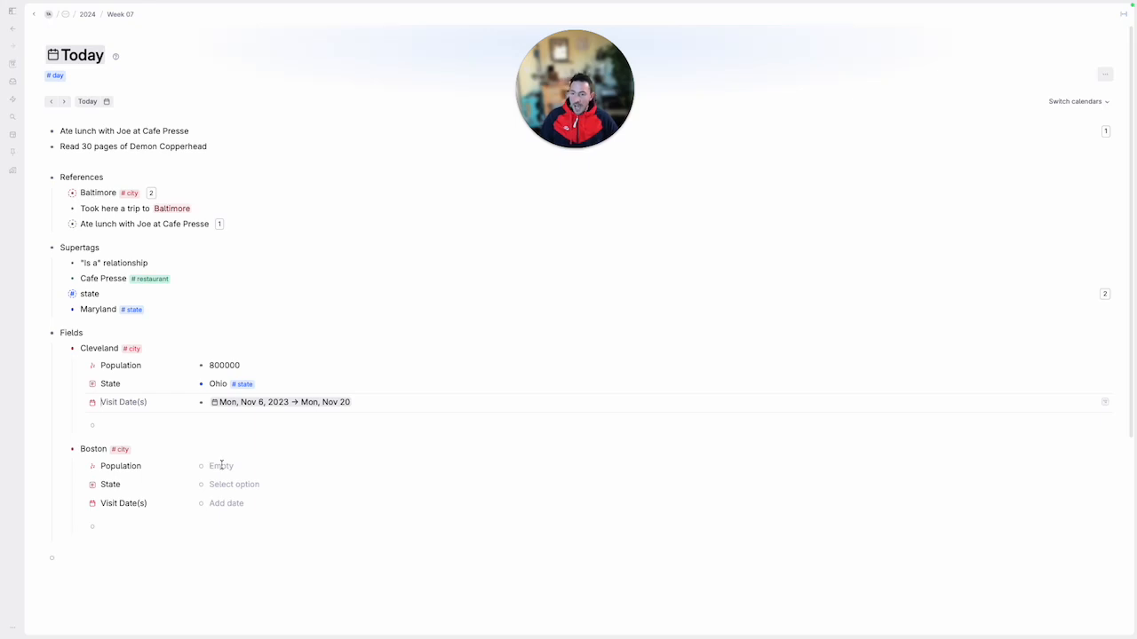
Set Boston's Population value to 1000000
{"action": "left_click", "coordinate": [222, 466]}
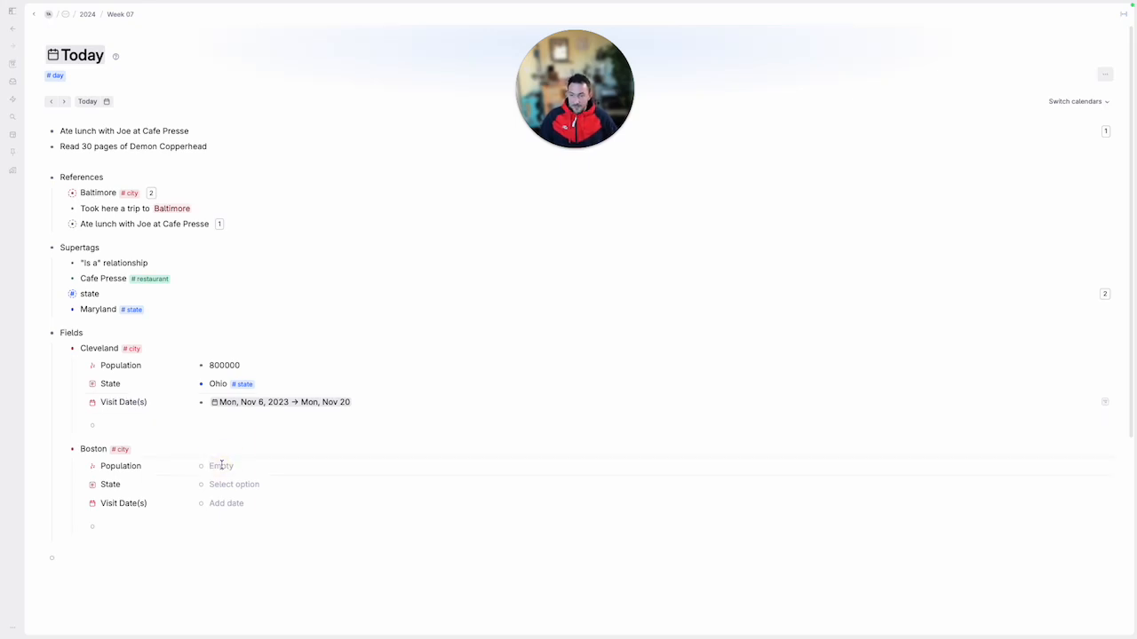
{"action": "type", "text": "10000000"}
{"action": "key", "text": "Down"}
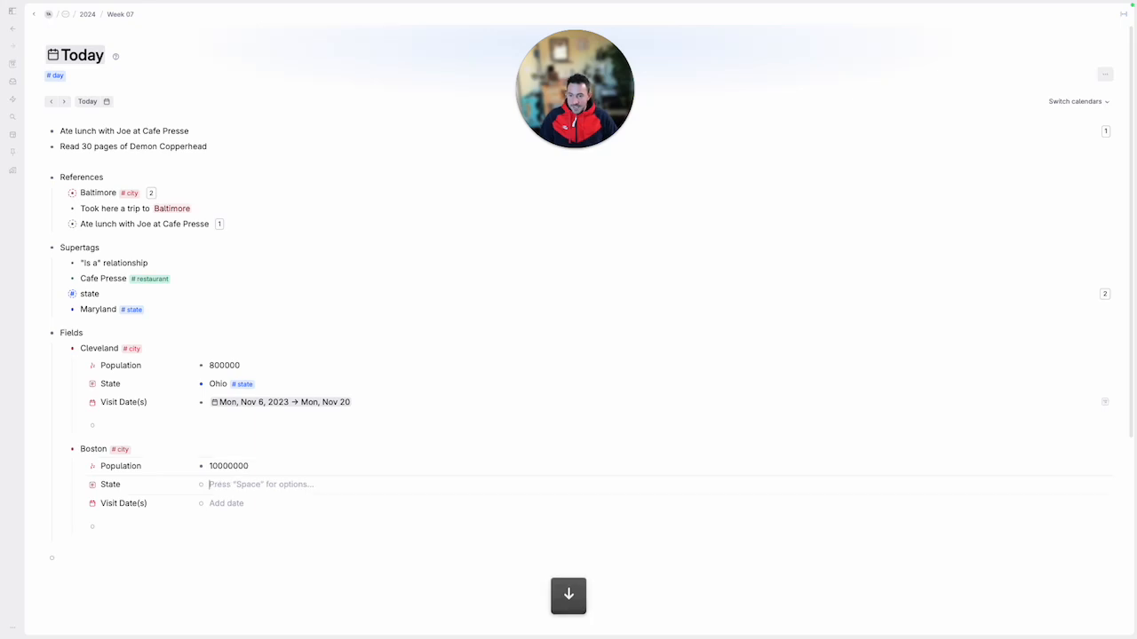
{"action": "key", "text": "Up"}
{"action": "key", "text": "Right"}
{"action": "key", "text": "Right"}
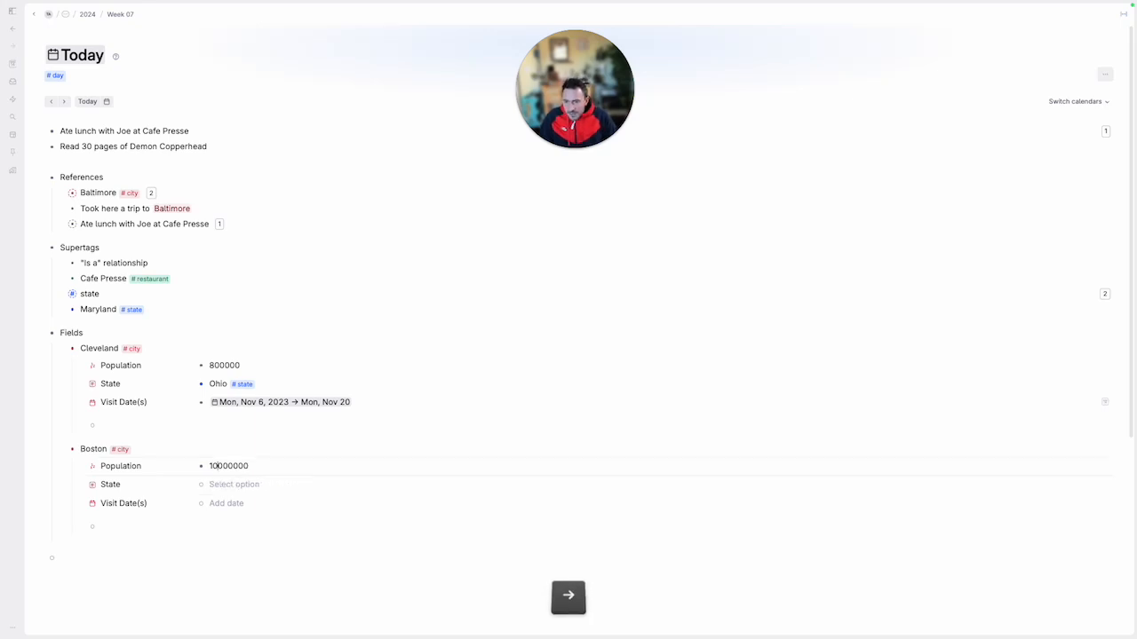
{"action": "key", "text": "BackSpace"}
Set Boston's State value to Massachusetts and tag it as state
{"action": "key", "text": "Down"}
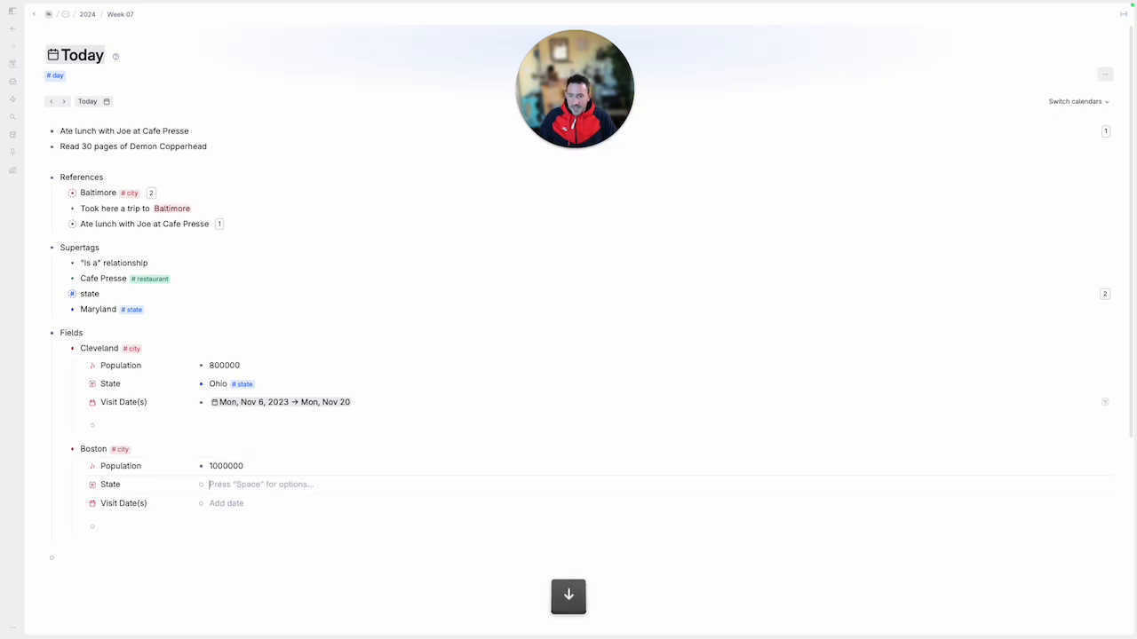
{"action": "type", "text": "Massachusetts"}
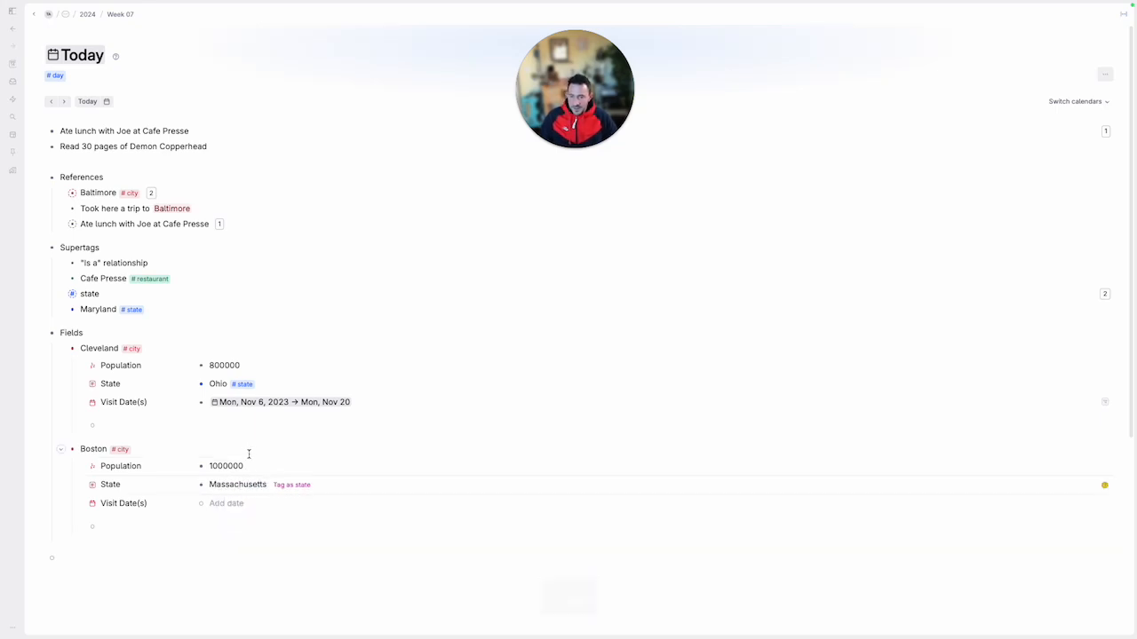
{"action": "left_click", "coordinate": [292, 485]}
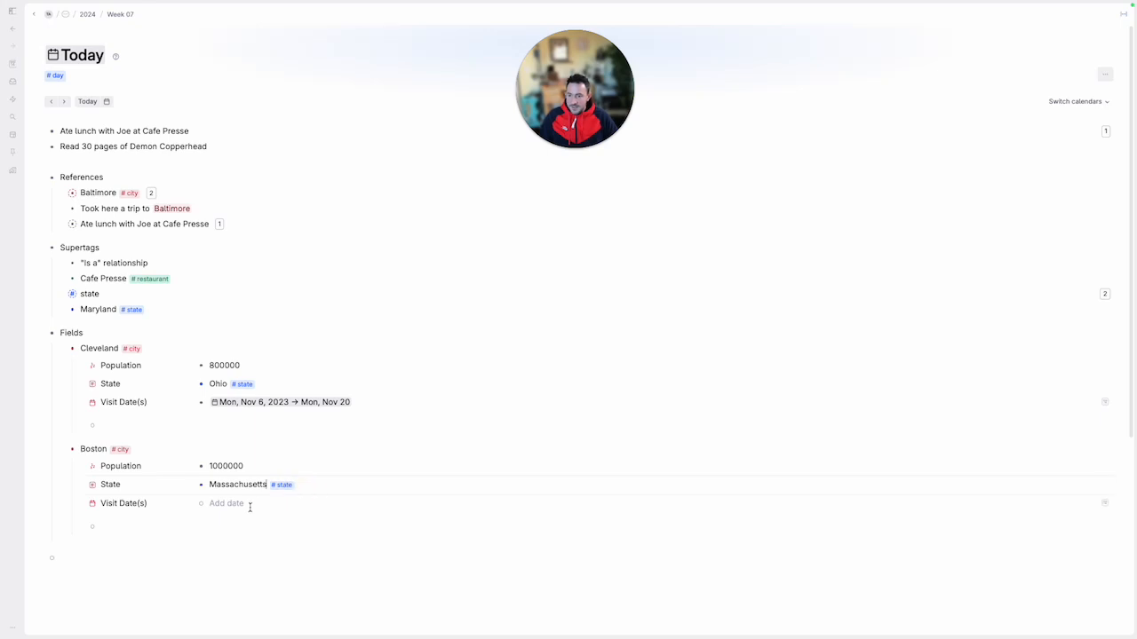
{"action": "left_click", "coordinate": [244, 503]}
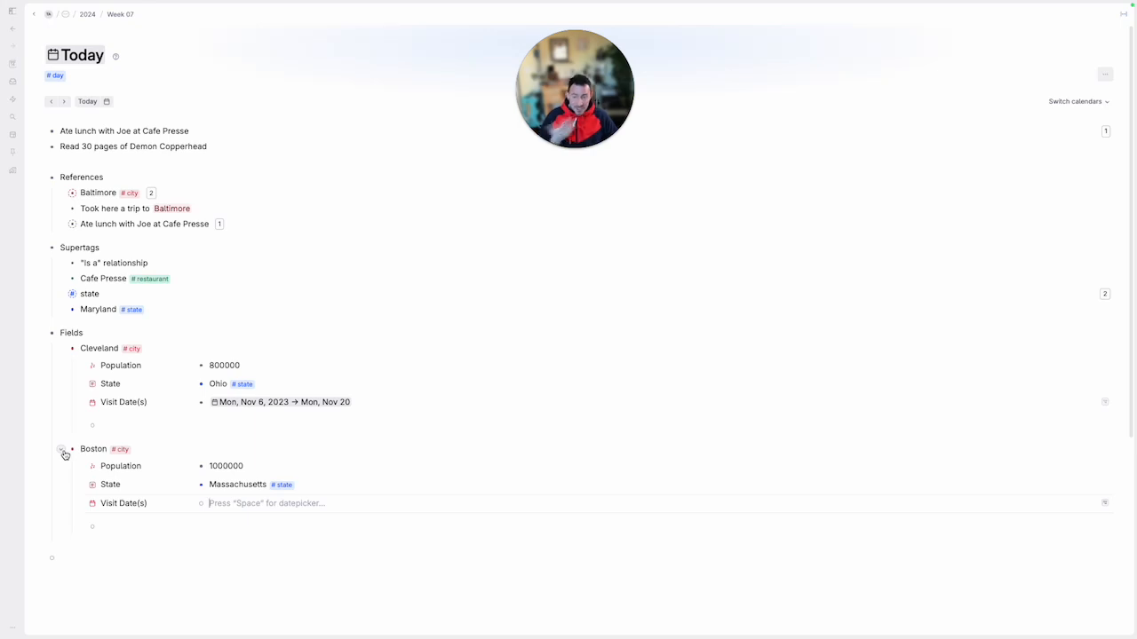
Collapse the Boston and Cleveland nodes, as well as the References, Supertags and Fields sections
{"action": "left_click", "coordinate": [64, 450]}
{"action": "left_click", "coordinate": [61, 348]}
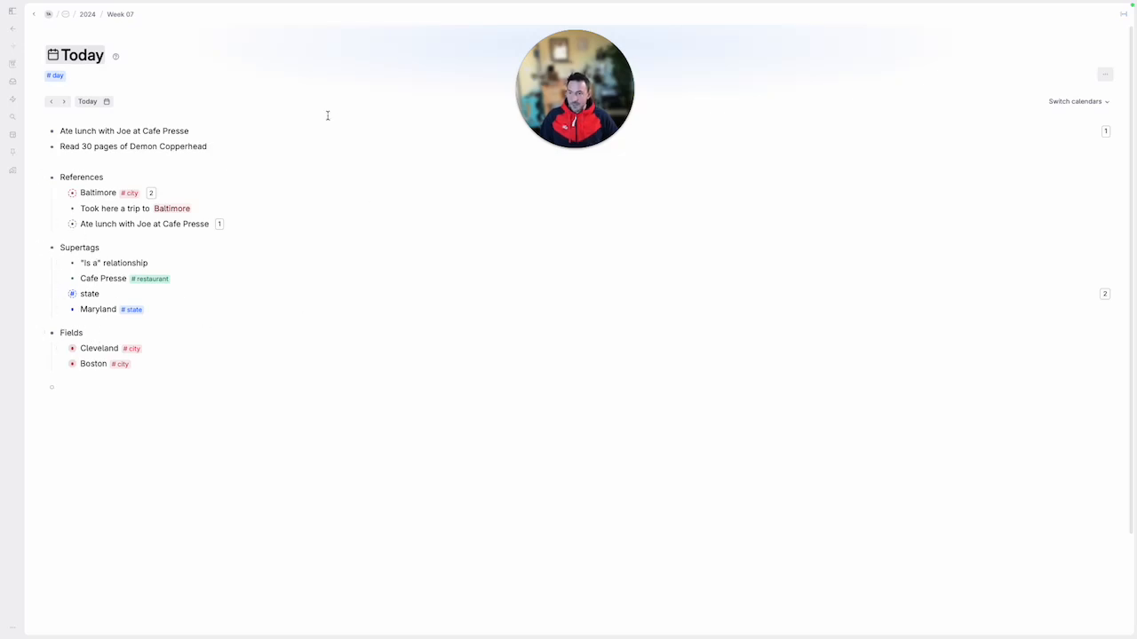
{"action": "left_click", "coordinate": [86, 178]}
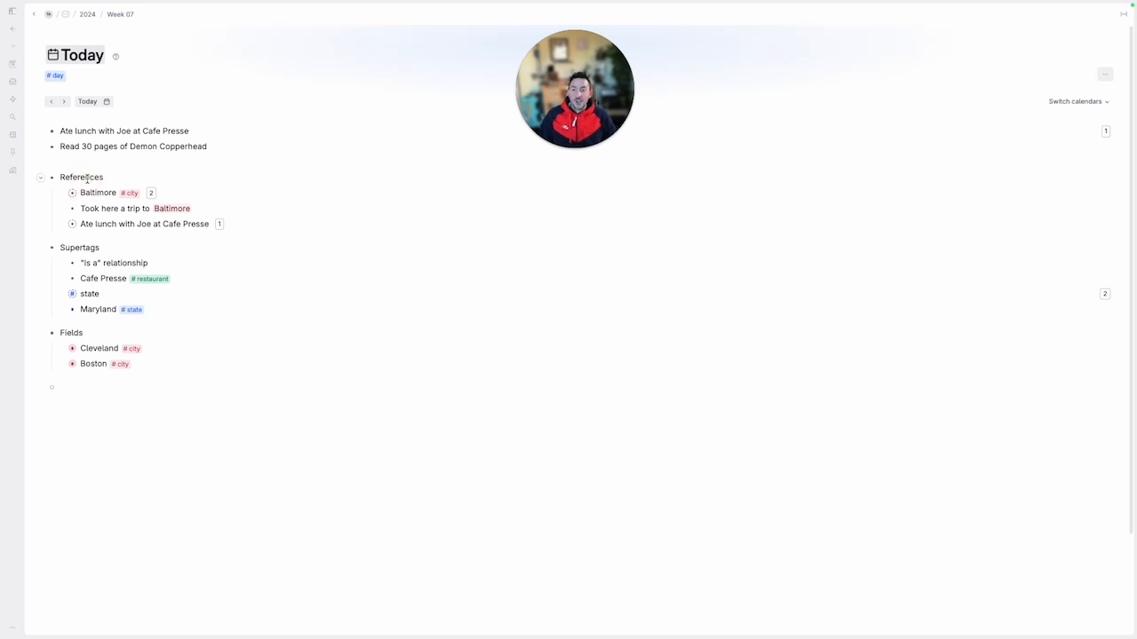
{"action": "key", "text": "super+Up"}
{"action": "key", "text": "Down"}
{"action": "key", "text": "super+Up"}
{"action": "key", "text": "Down"}
{"action": "key", "text": "super+Up"}
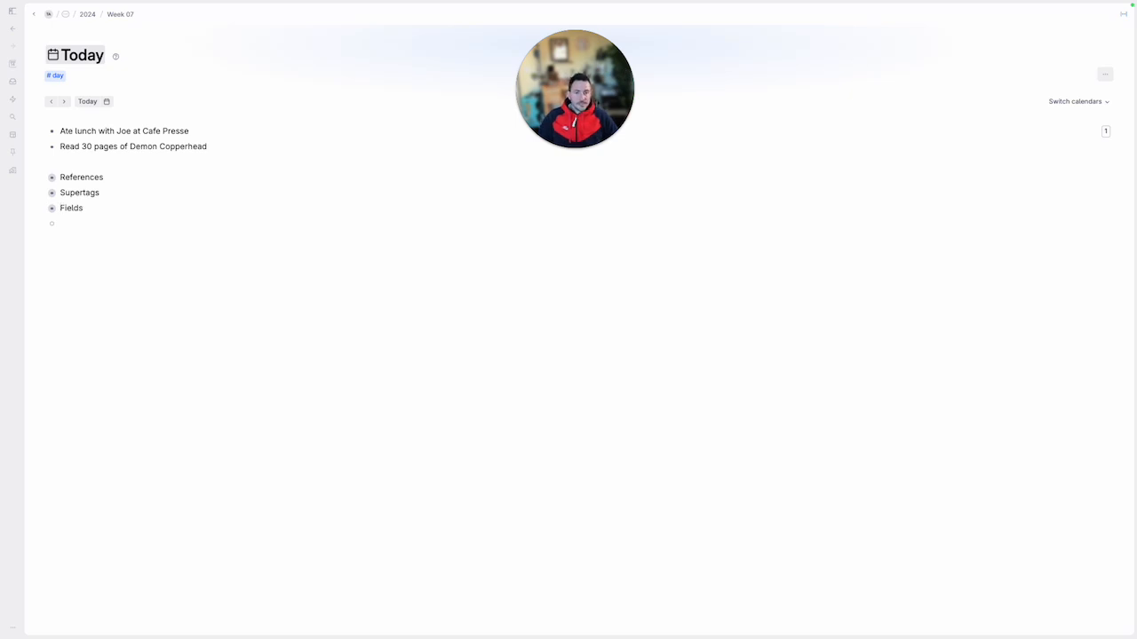
{"action": "left_click", "coordinate": [220, 215]}
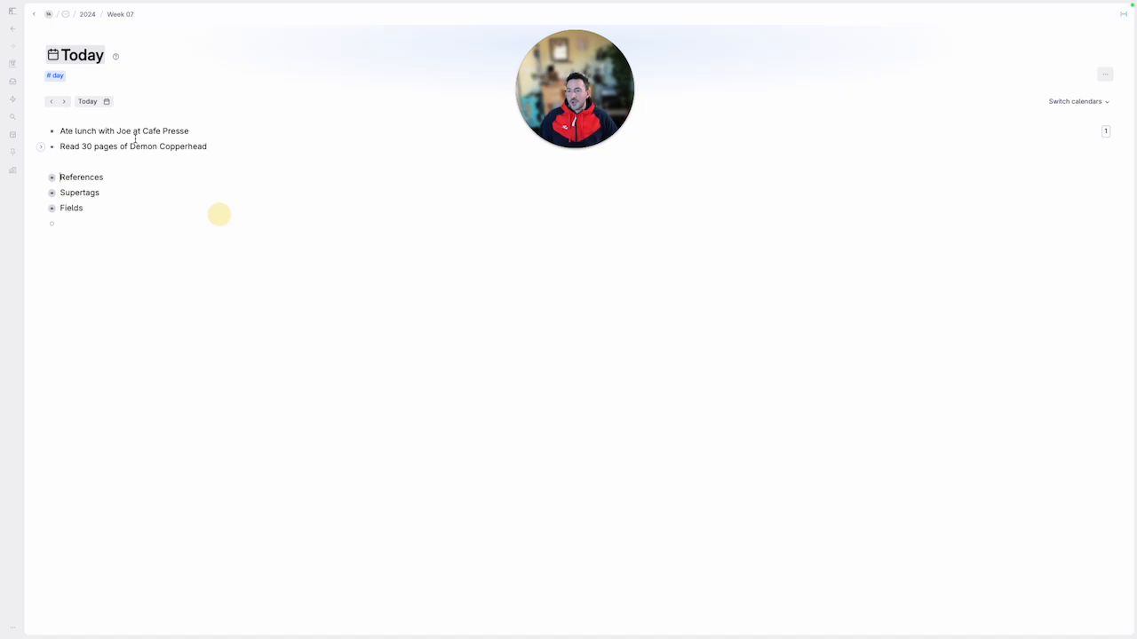
{"action": "left_click", "coordinate": [75, 147]}
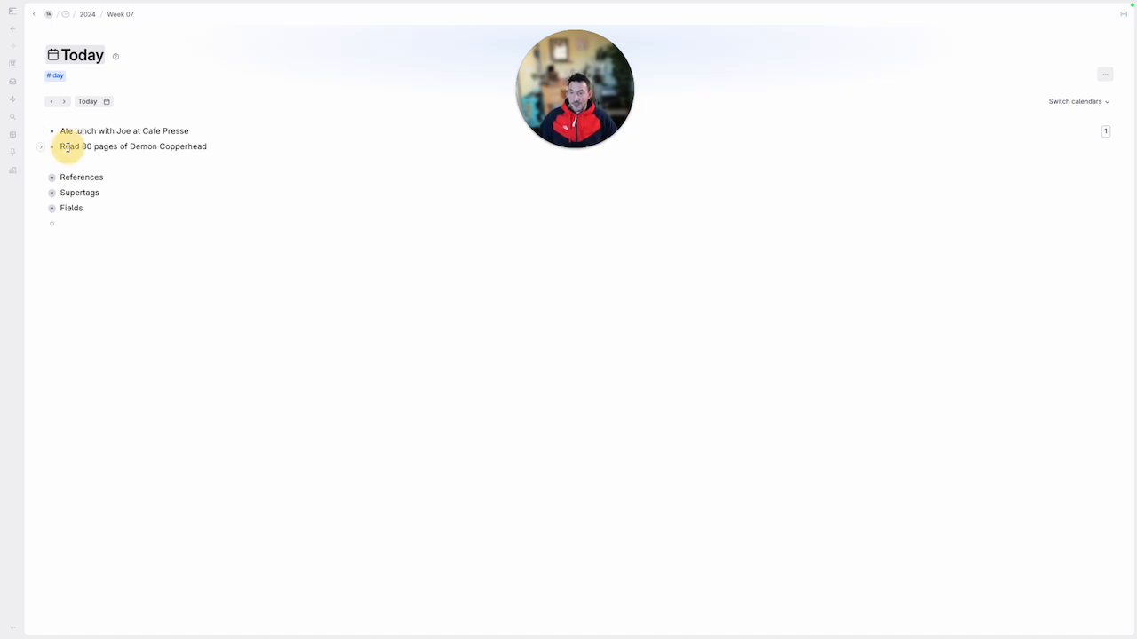
{"action": "left_click", "coordinate": [219, 151]}
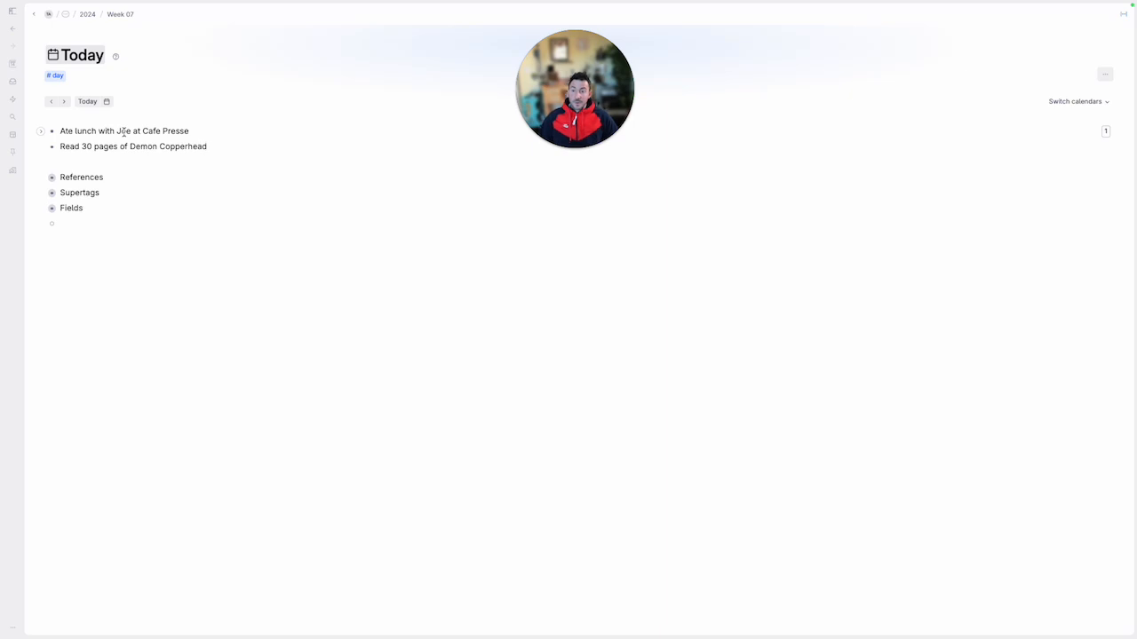
Bold the companion's name and Cafe Presse in the lunch note, and Demon Copperhead in the reading note
{"action": "double_click", "coordinate": [124, 132]}
{"action": "key", "text": "super+b"}
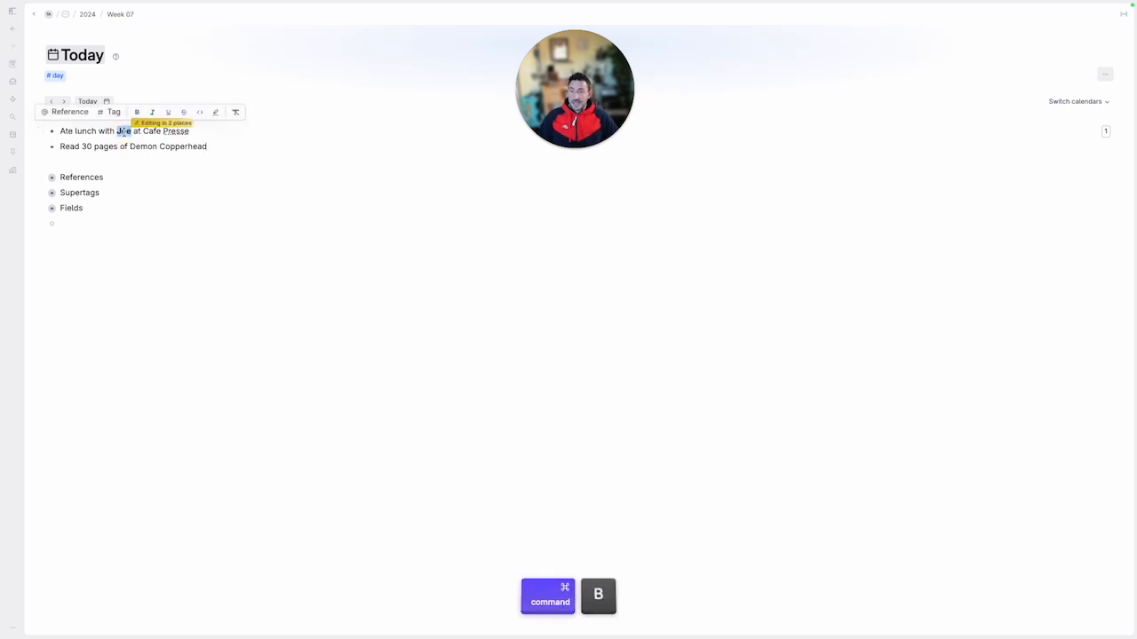
{"action": "left_click_drag", "start_coordinate": [143, 132], "coordinate": [190, 132]}
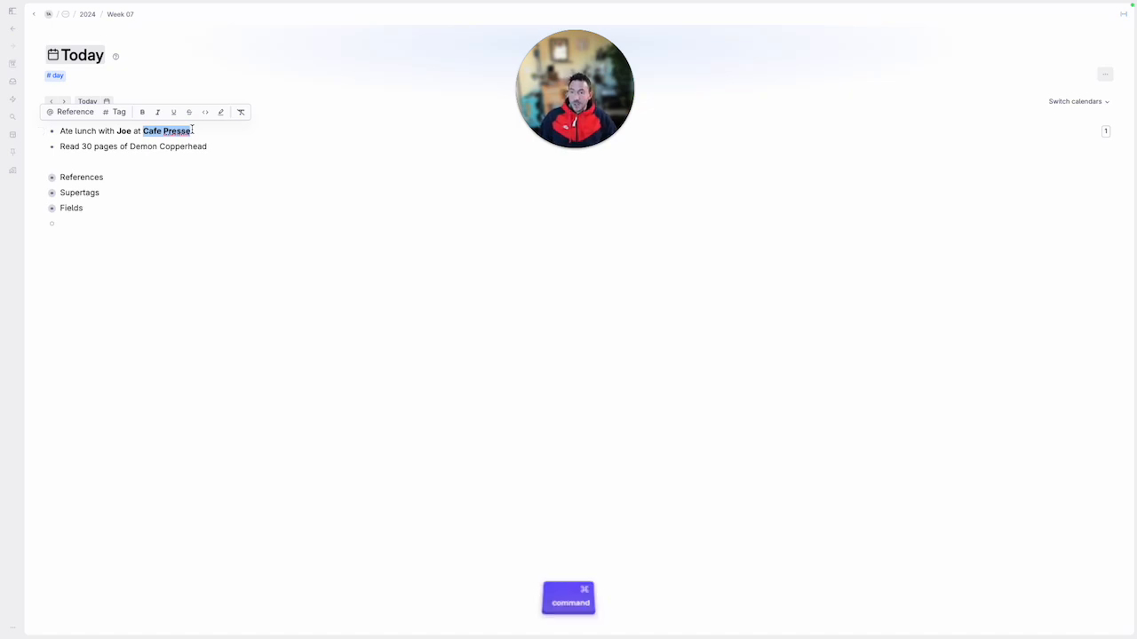
{"action": "key", "text": "super+b"}
{"action": "left_click_drag", "start_coordinate": [130, 146], "coordinate": [208, 147]}
{"action": "key", "text": "super+b"}
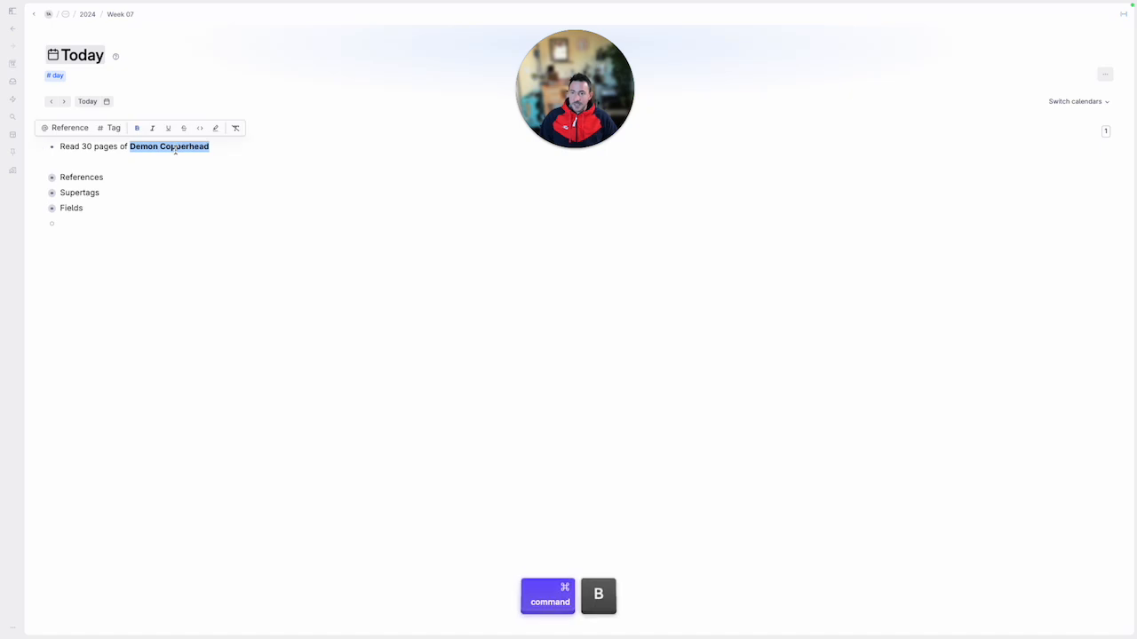
{"action": "left_click", "coordinate": [239, 147]}
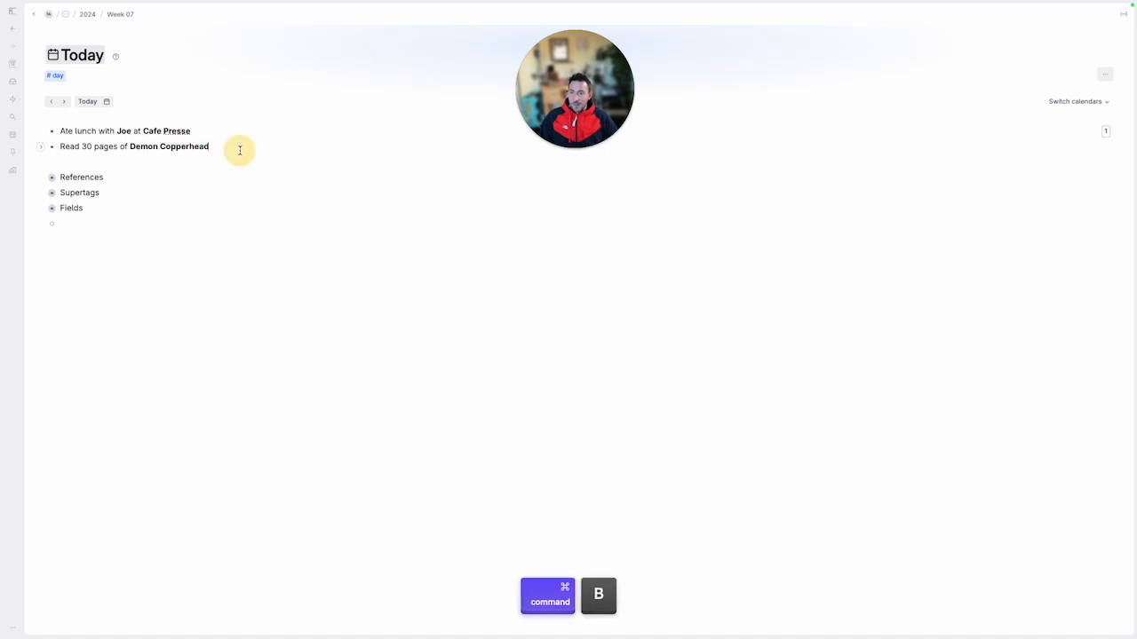
{"action": "double_click", "coordinate": [87, 131]}
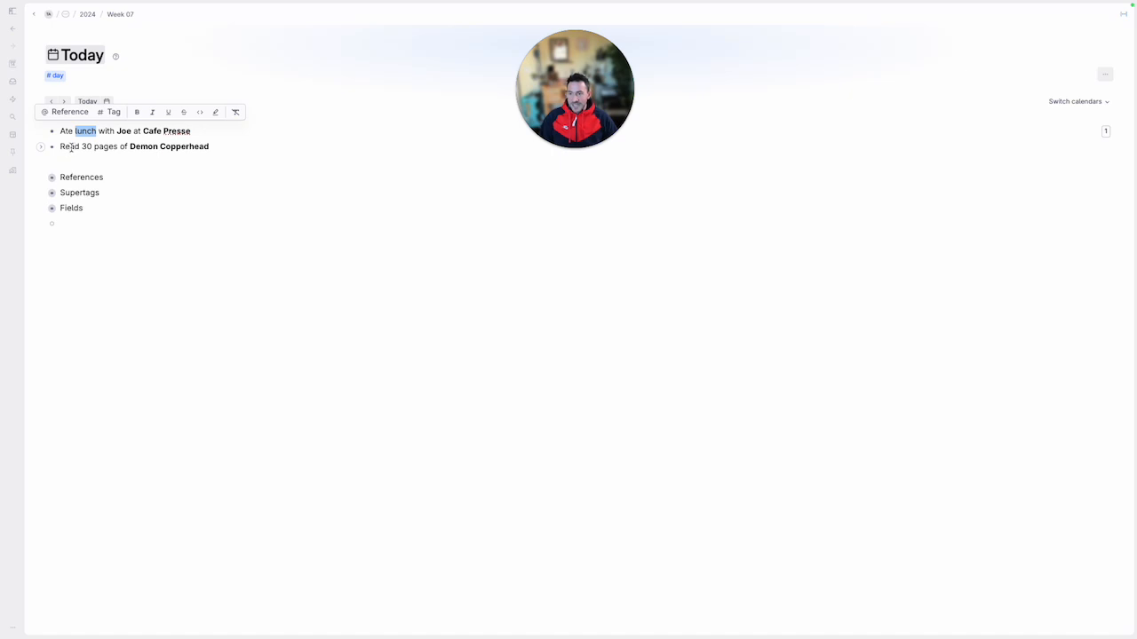
{"action": "left_click", "coordinate": [251, 144]}
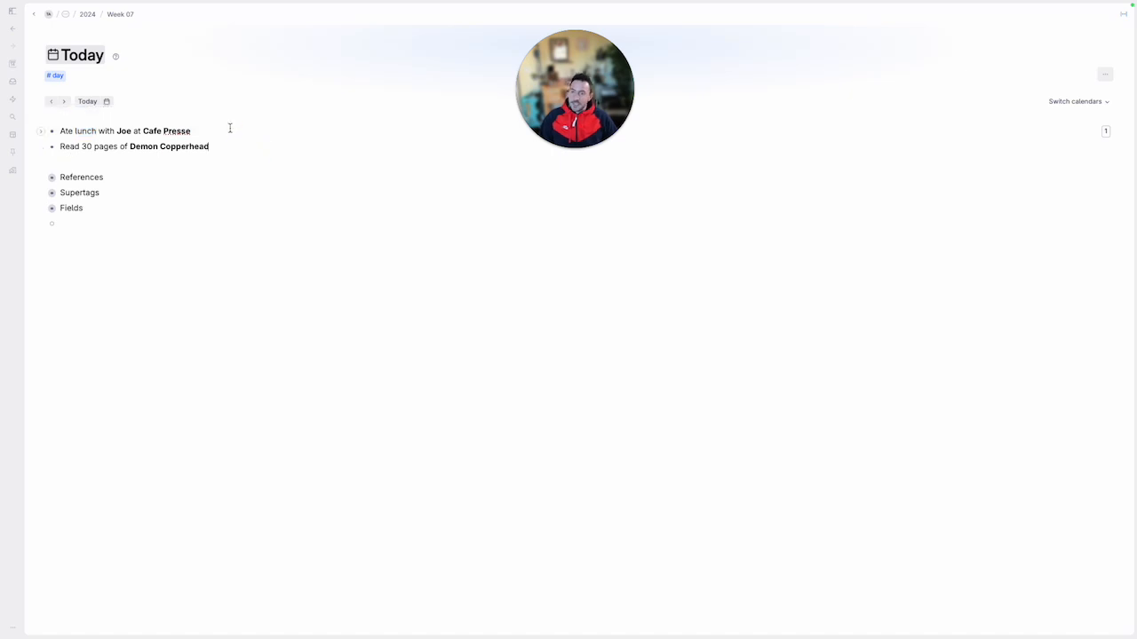
{"action": "left_click", "coordinate": [217, 134]}
{"action": "left_click", "coordinate": [239, 149]}
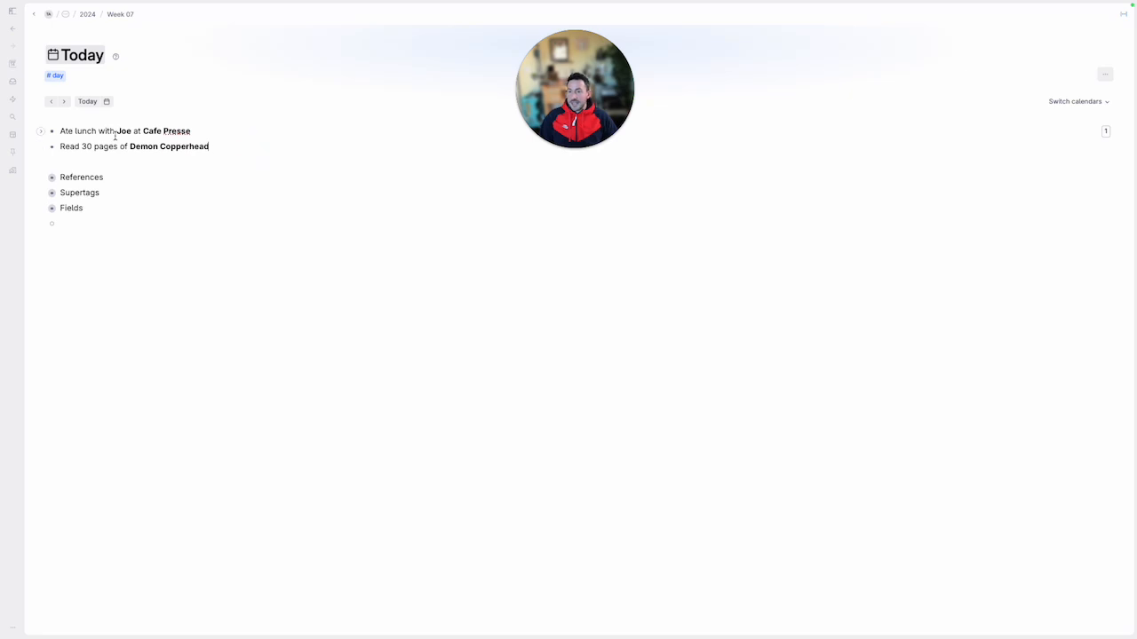
{"action": "left_click", "coordinate": [121, 131]}
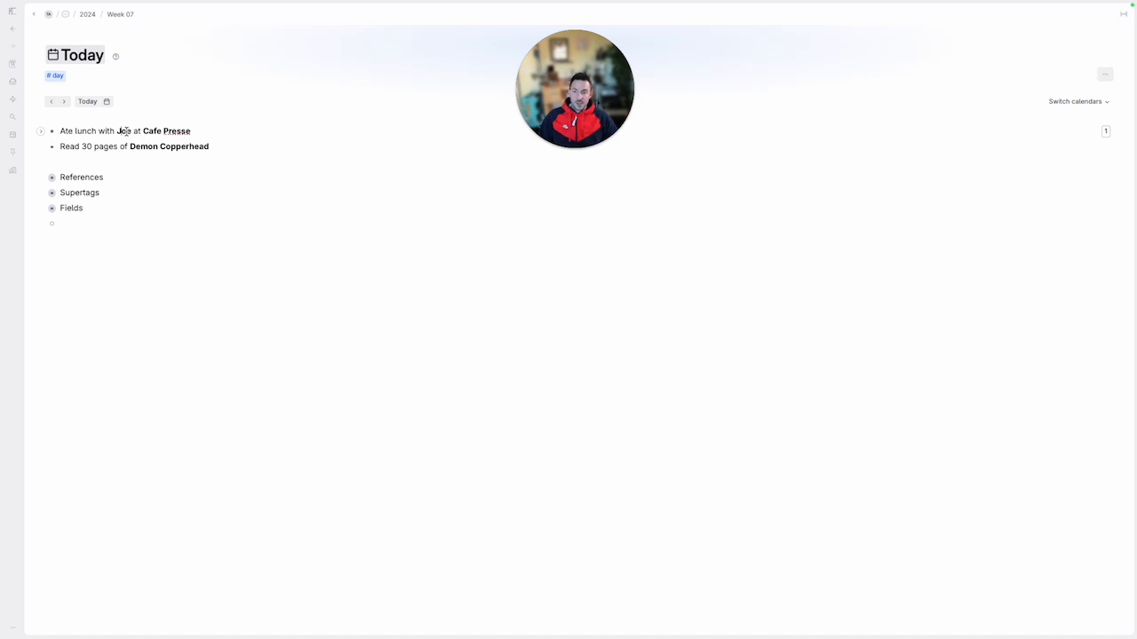
{"action": "double_click", "coordinate": [126, 131]}
{"action": "double_click", "coordinate": [146, 130]}
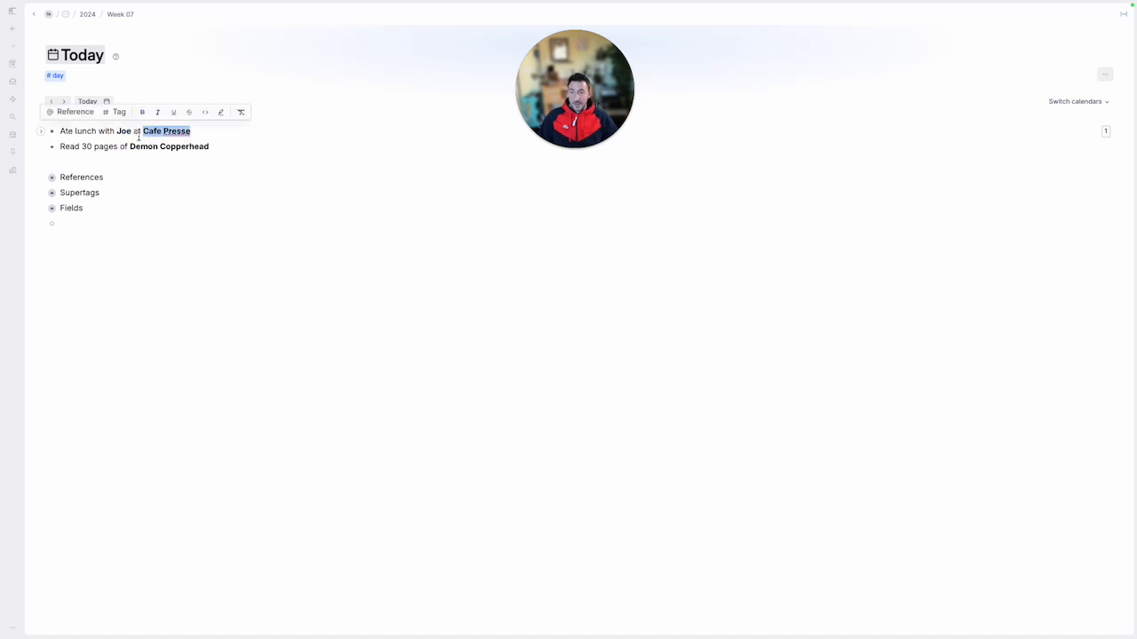
{"action": "double_click", "coordinate": [126, 132]}
{"action": "left_click", "coordinate": [136, 143]}
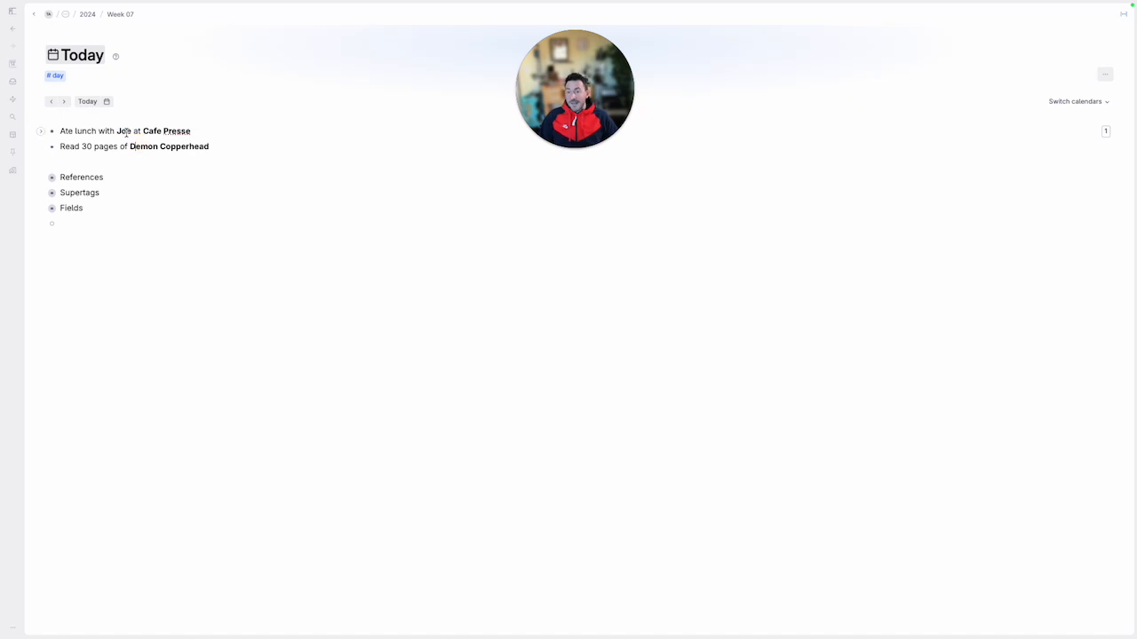
Turn the companion's name in the lunch note into a reference to a newly created node
{"action": "left_click", "coordinate": [125, 132]}
{"action": "double_click", "coordinate": [124, 132]}
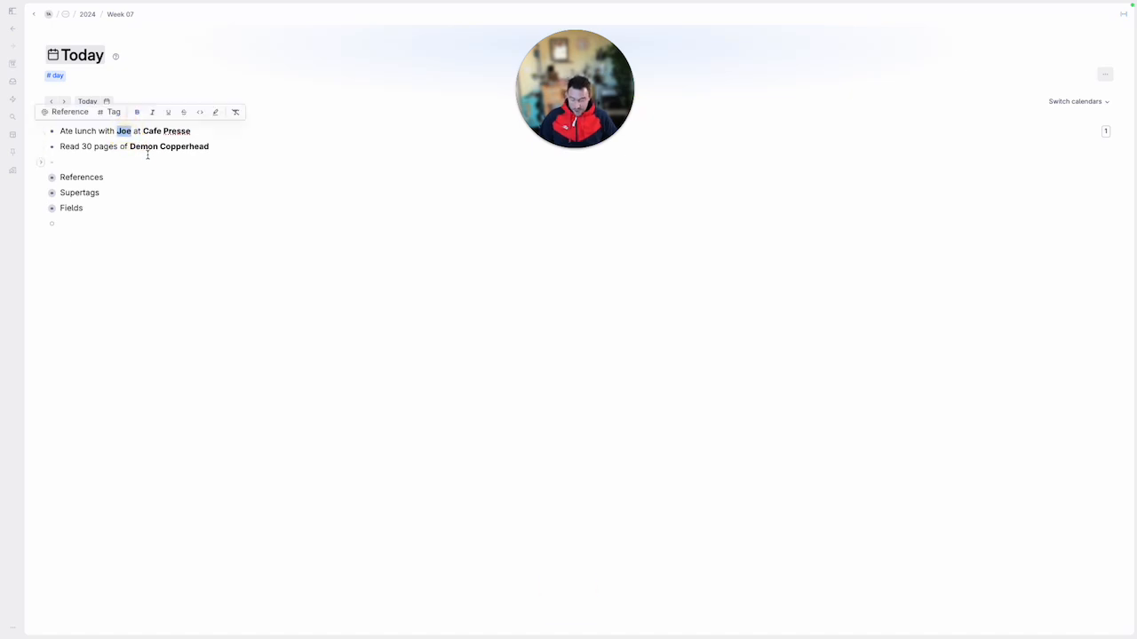
{"action": "key", "text": "shift+2"}
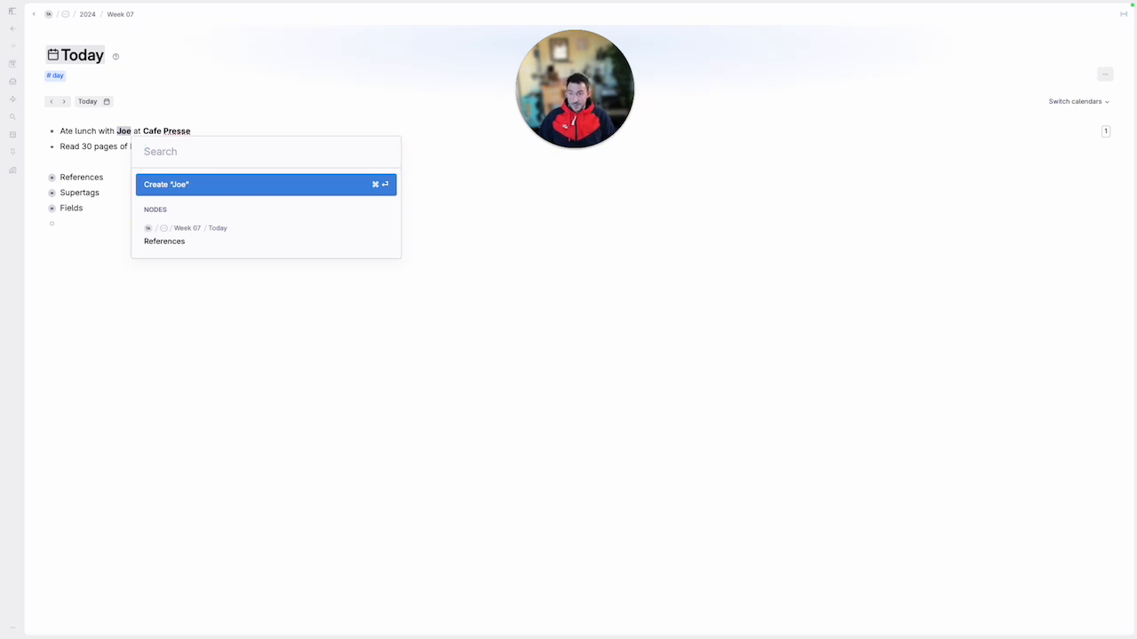
{"action": "key", "text": "Return"}
Turn Cafe Presse in the lunch note into a reference to the existing node tagged restaurant
{"action": "key", "text": "Right"}
{"action": "key", "text": "Left"}
{"action": "key", "text": "alt+Left"}
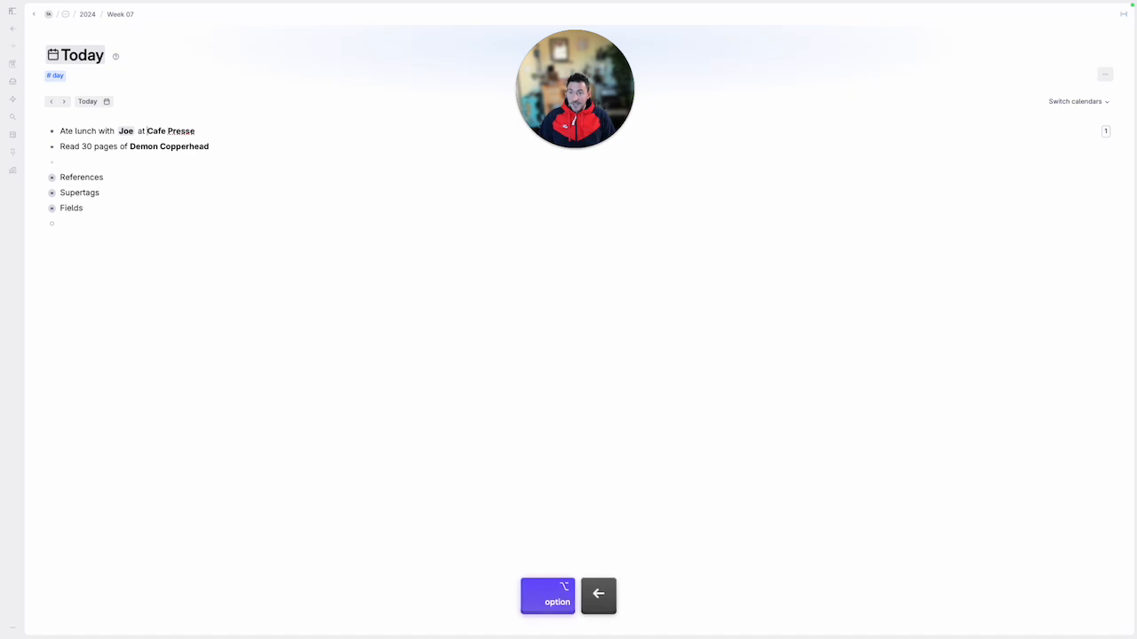
{"action": "key", "text": "shift+alt+Right"}
{"action": "key", "text": "shift+alt+Right"}
{"action": "key", "text": "shift+2"}
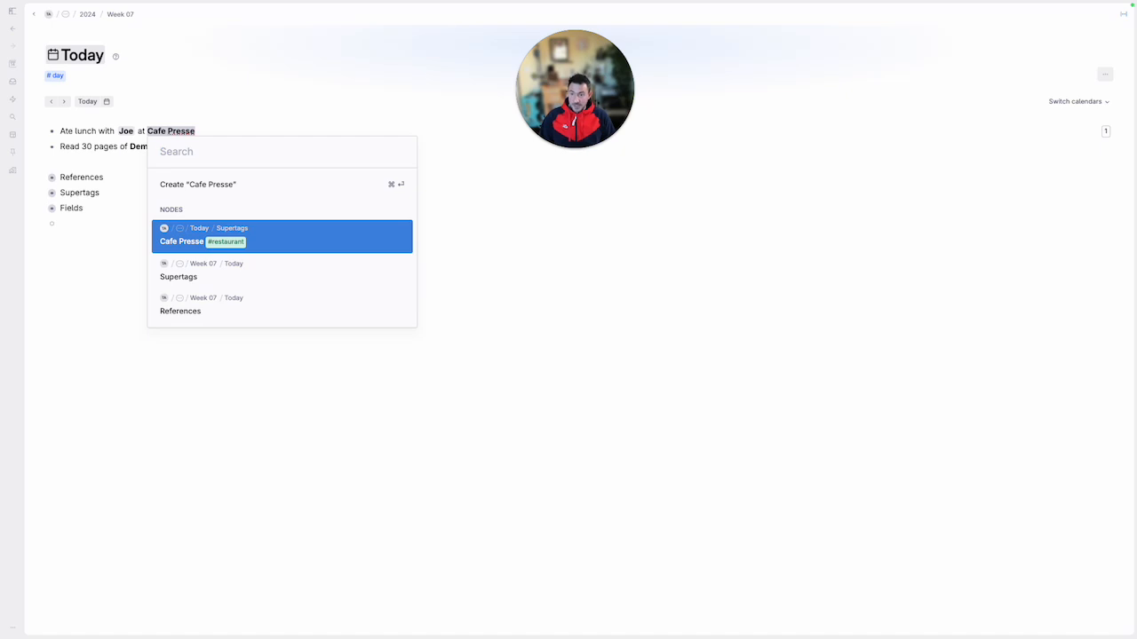
{"action": "key", "text": "Return"}
Expand the Cafe Presse reference inline and change the restaurant supertag's color to dark red in its configuration
{"action": "key", "text": "Right"}
{"action": "key", "text": "Left"}
{"action": "key", "text": "Left"}
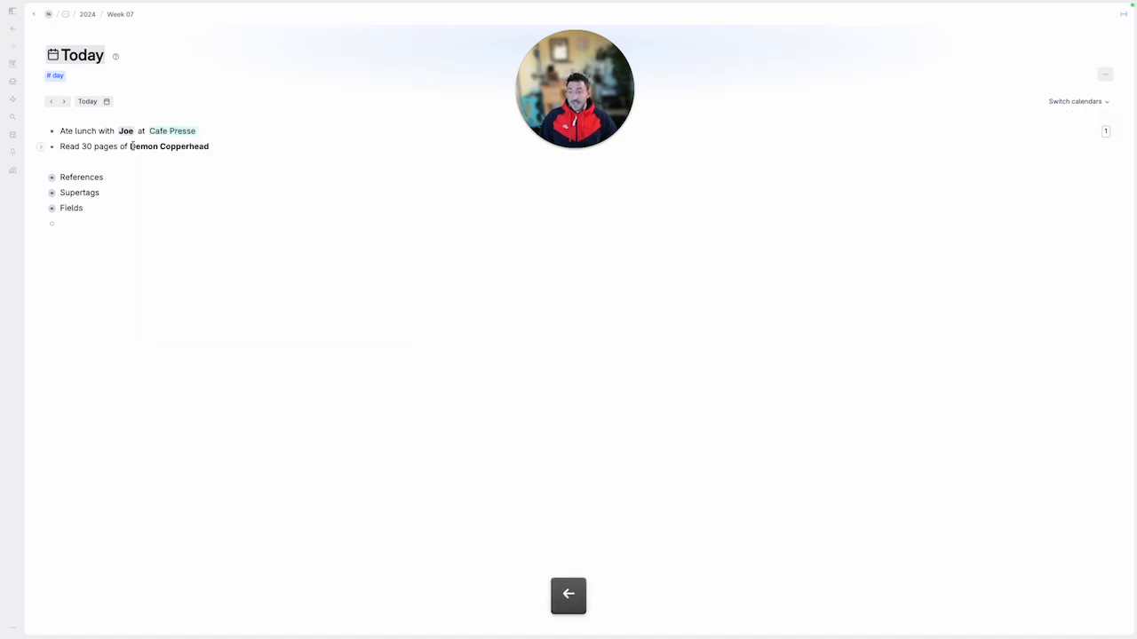
{"action": "key", "text": "Left"}
{"action": "key", "text": "super+Down"}
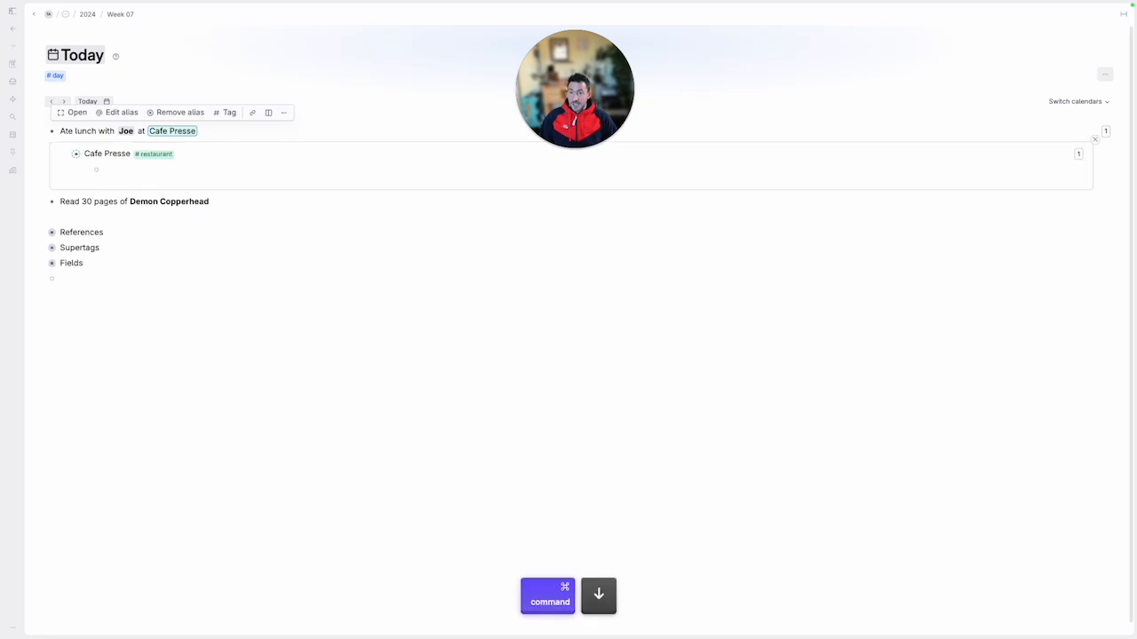
{"action": "left_click", "coordinate": [160, 157]}
{"action": "left_click", "coordinate": [185, 170]}
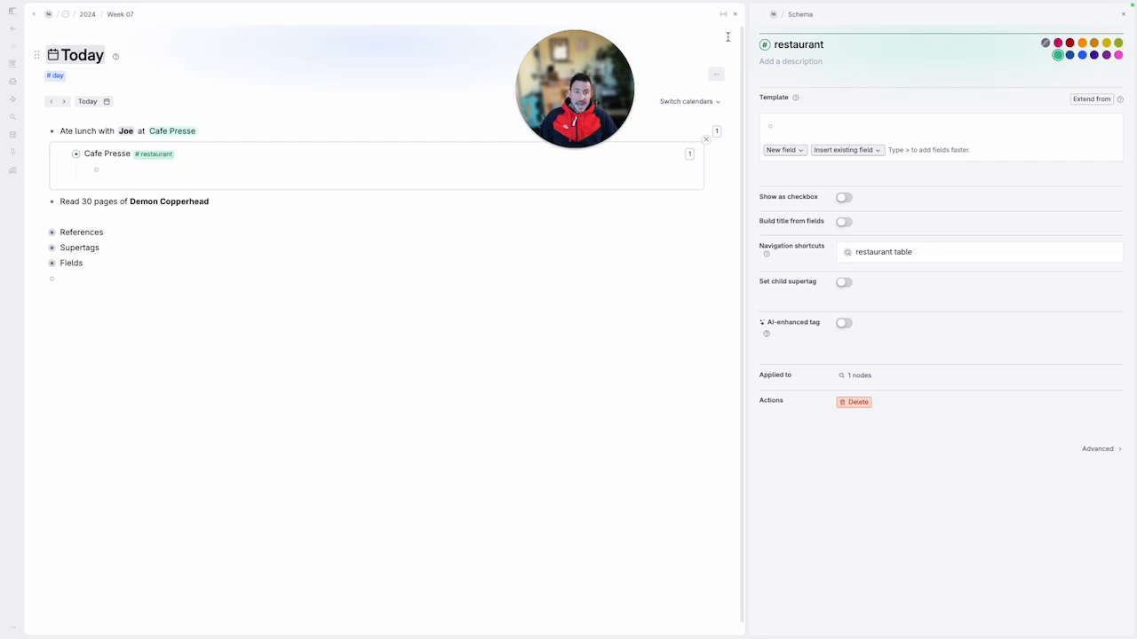
{"action": "left_click", "coordinate": [1069, 42]}
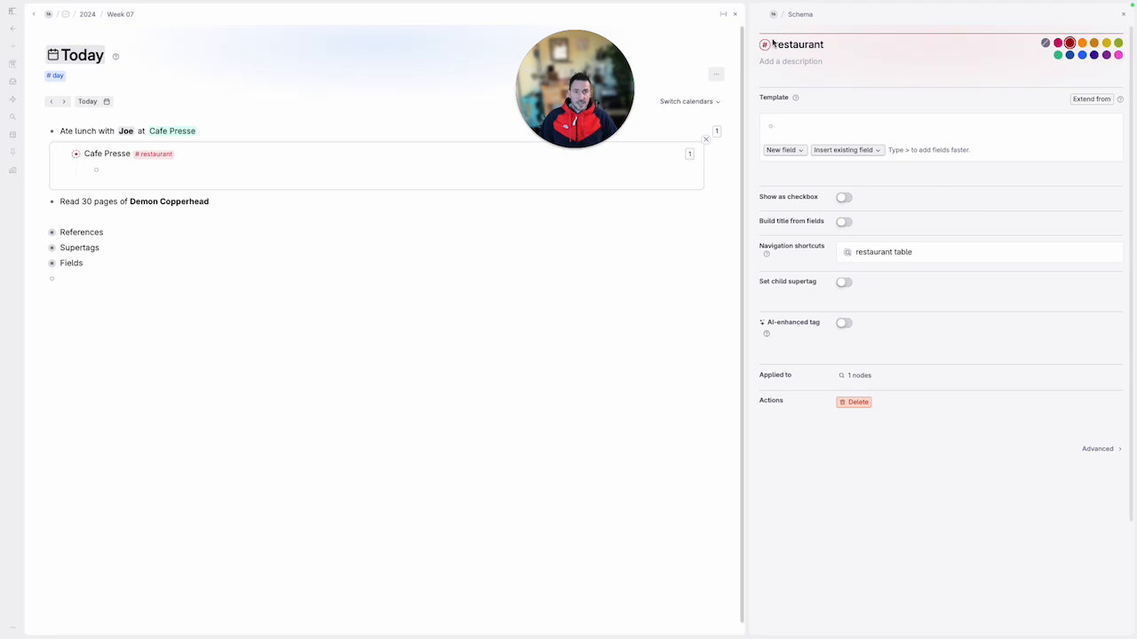
{"action": "left_click", "coordinate": [1123, 15]}
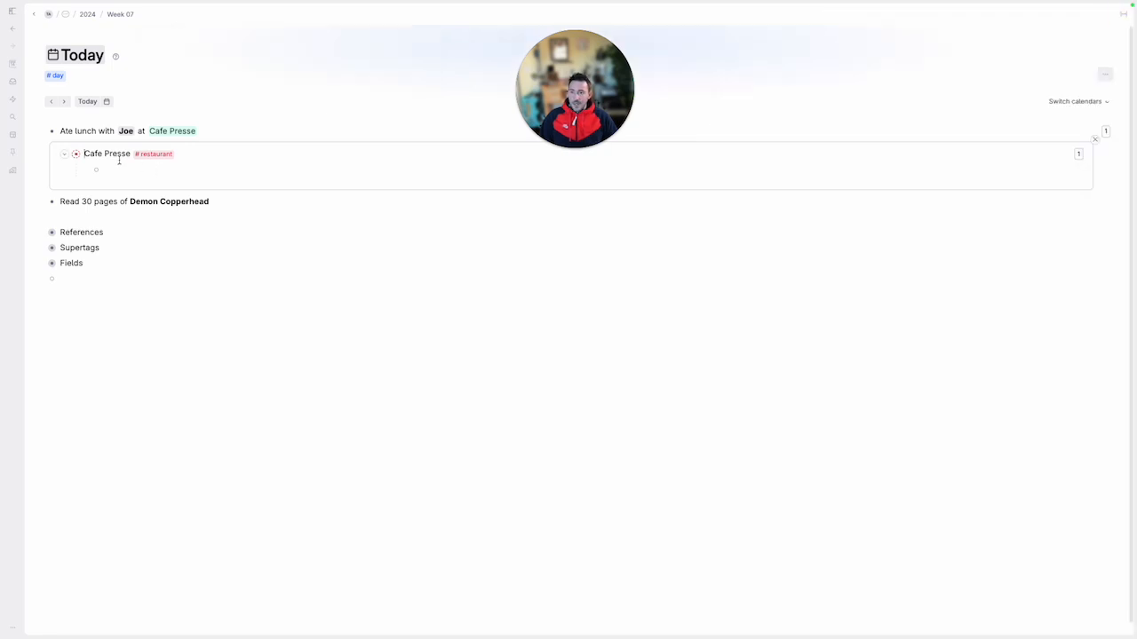
Collapse the inline Cafe Presse reference, expanding it once more to view its contents
{"action": "key", "text": "super+Up"}
{"action": "key", "text": "Down"}
{"action": "key", "text": "Left"}
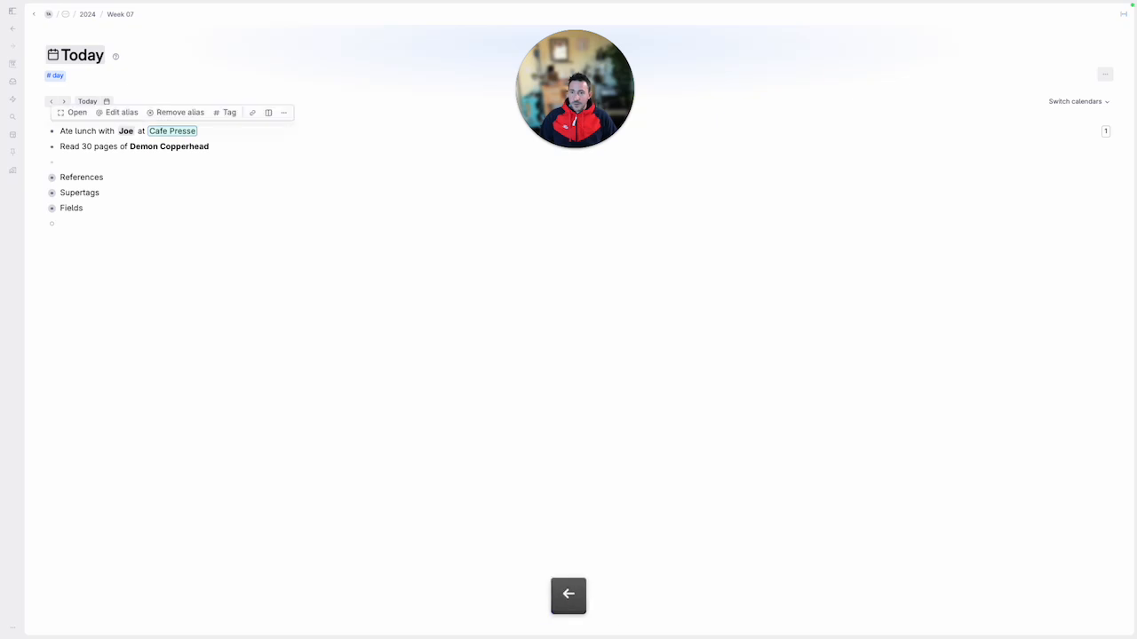
{"action": "key", "text": "super+Down"}
{"action": "key", "text": "Right"}
{"action": "key", "text": "Up"}
{"action": "key", "text": "super+Up"}
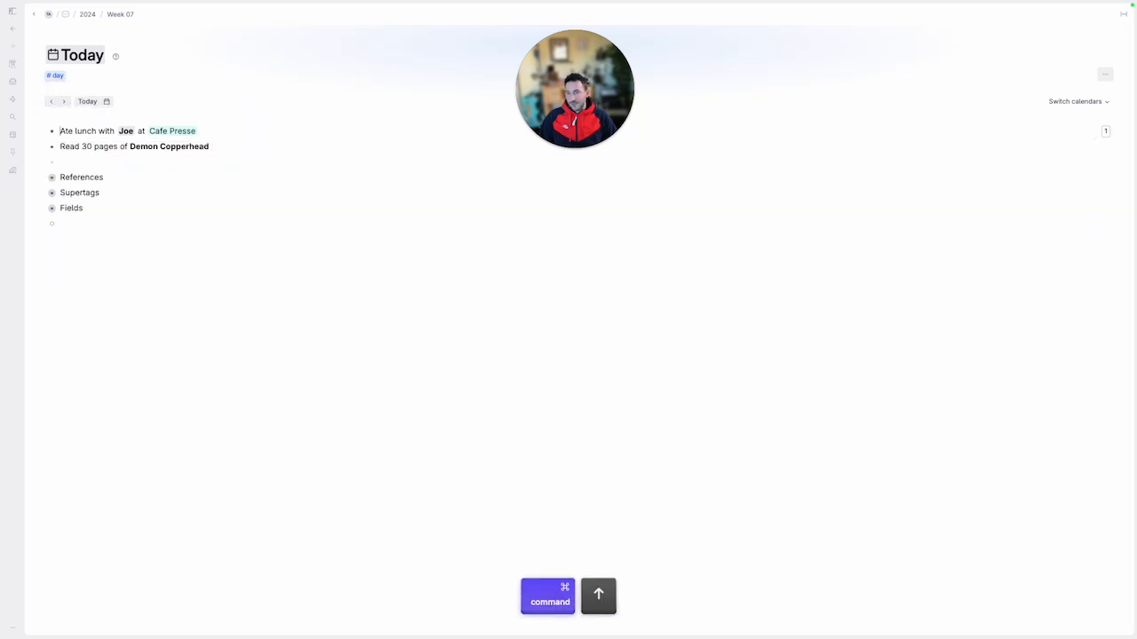
Turn Demon Copperhead in the reading note into a reference to a newly created node
{"action": "key", "text": "super+Right"}
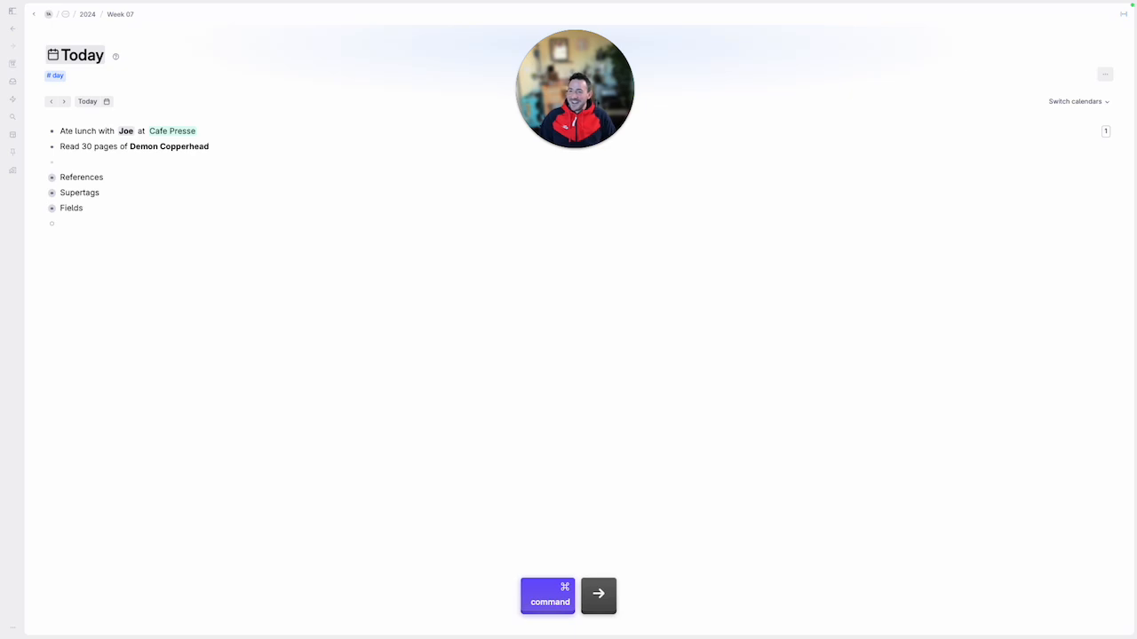
{"action": "key", "text": "shift+alt+Left"}
{"action": "key", "text": "shift+alt+Left"}
{"action": "key", "text": "shift+2"}
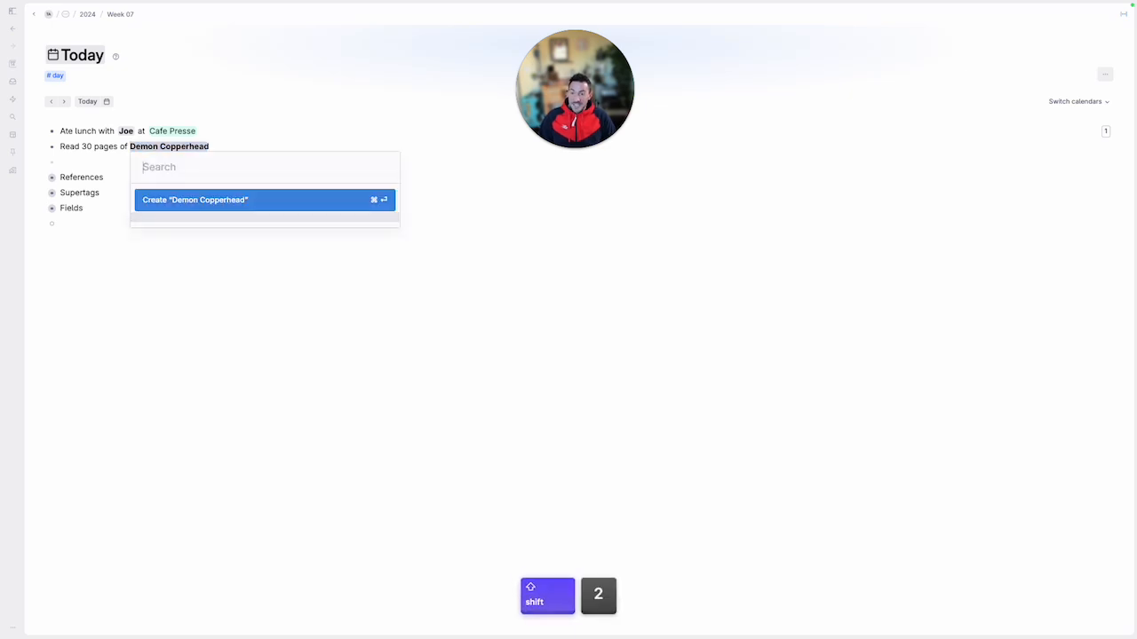
{"action": "key", "text": "Return"}
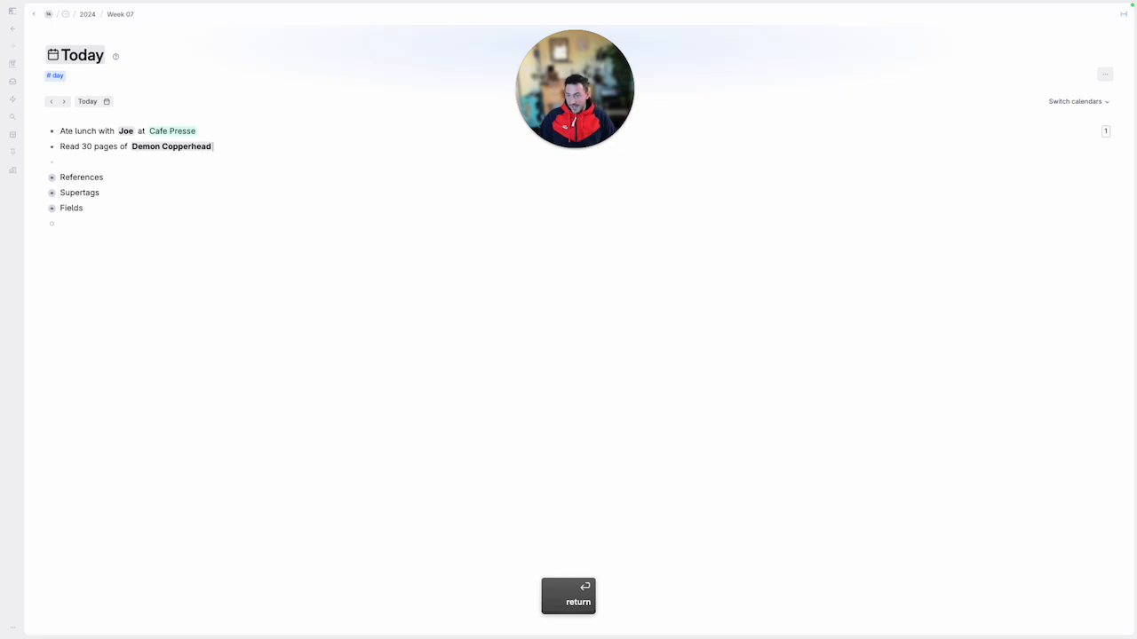
Open the Cafe Presse node beside today's page and widen it to about two thirds of the window
{"action": "key", "text": "Up"}
{"action": "key", "text": "super+Right"}
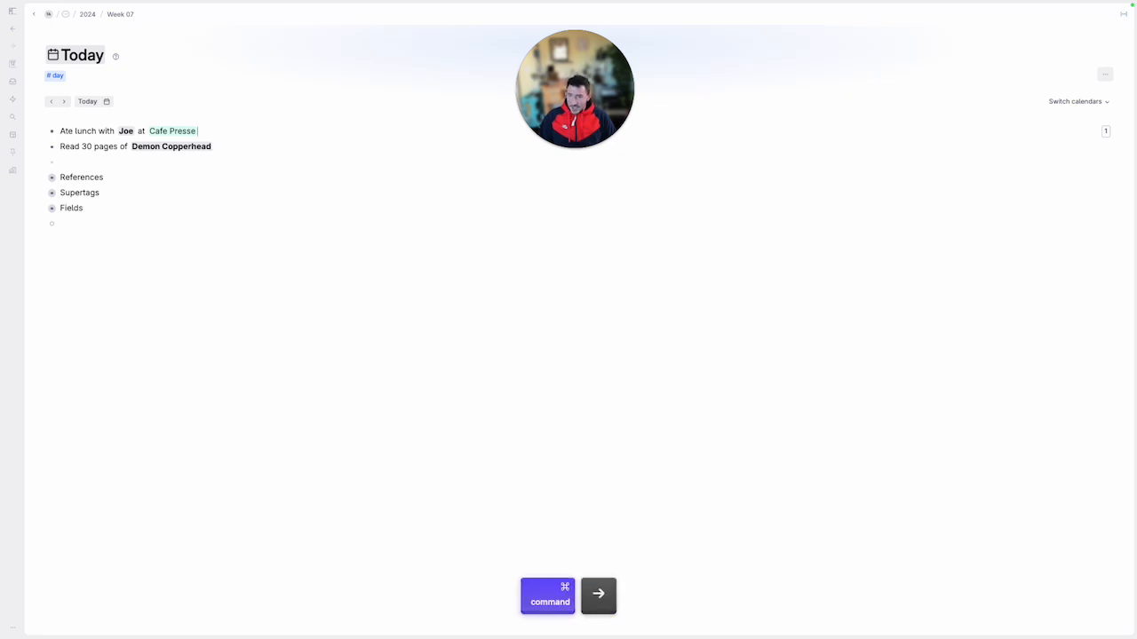
{"action": "key", "text": "Left"}
{"action": "key", "text": "Right"}
{"action": "key", "text": "Left"}
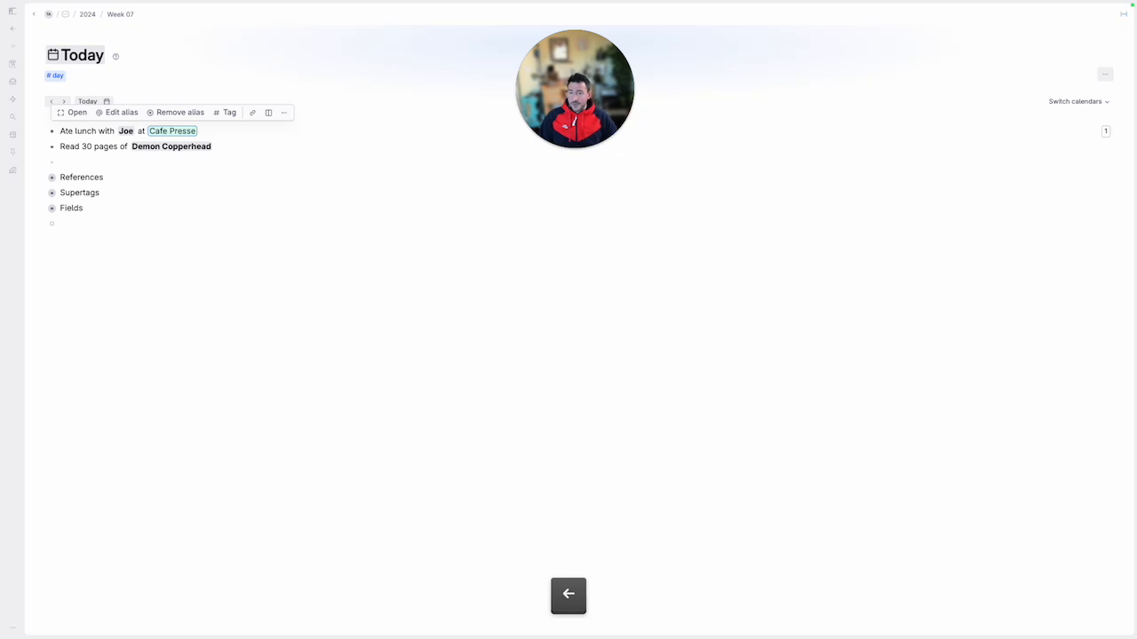
{"action": "left_click", "coordinate": [71, 112], "text": "super"}
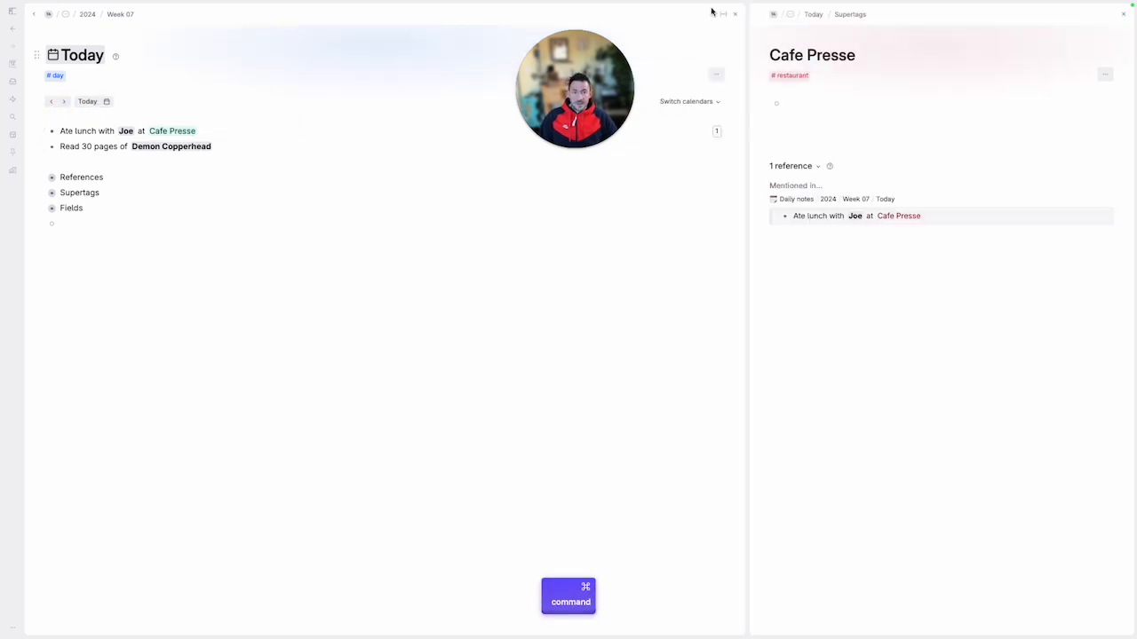
{"action": "left_click_drag", "start_coordinate": [745, 67], "coordinate": [395, 93]}
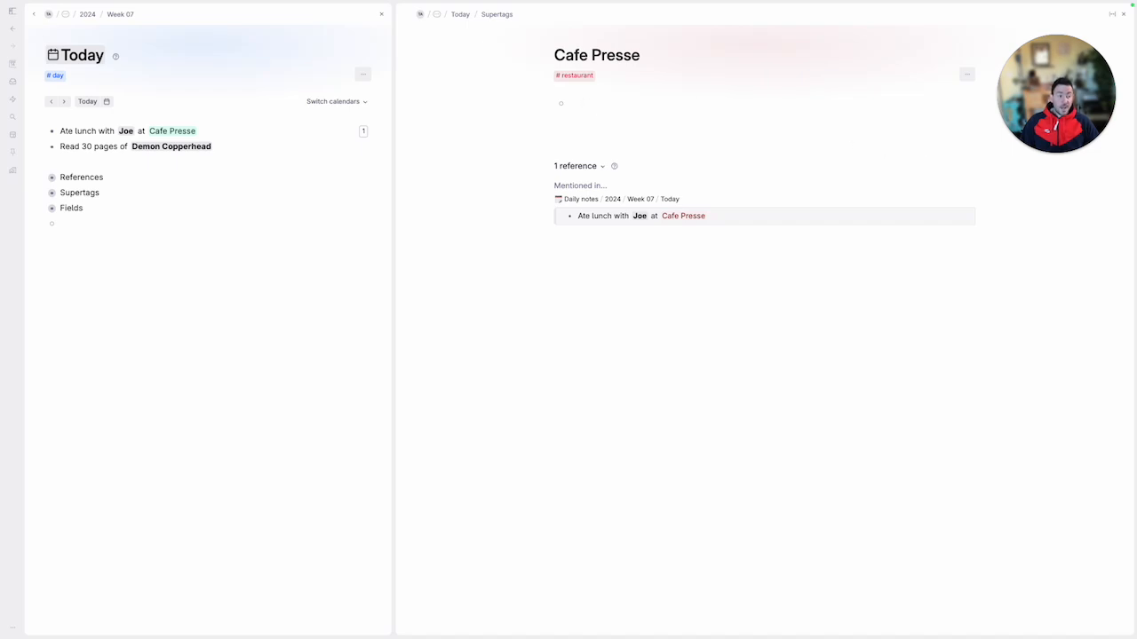
Add City, Cuisine and Rating fields to the Cafe Presse node
{"action": "left_click", "coordinate": [596, 104]}
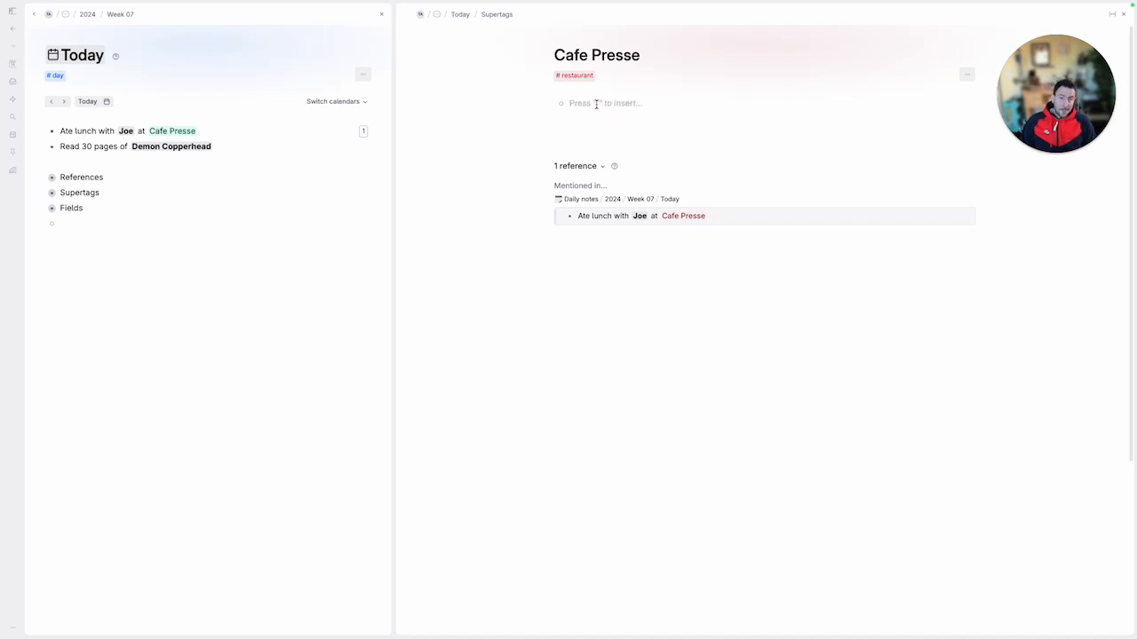
{"action": "type", "text": ">C"}
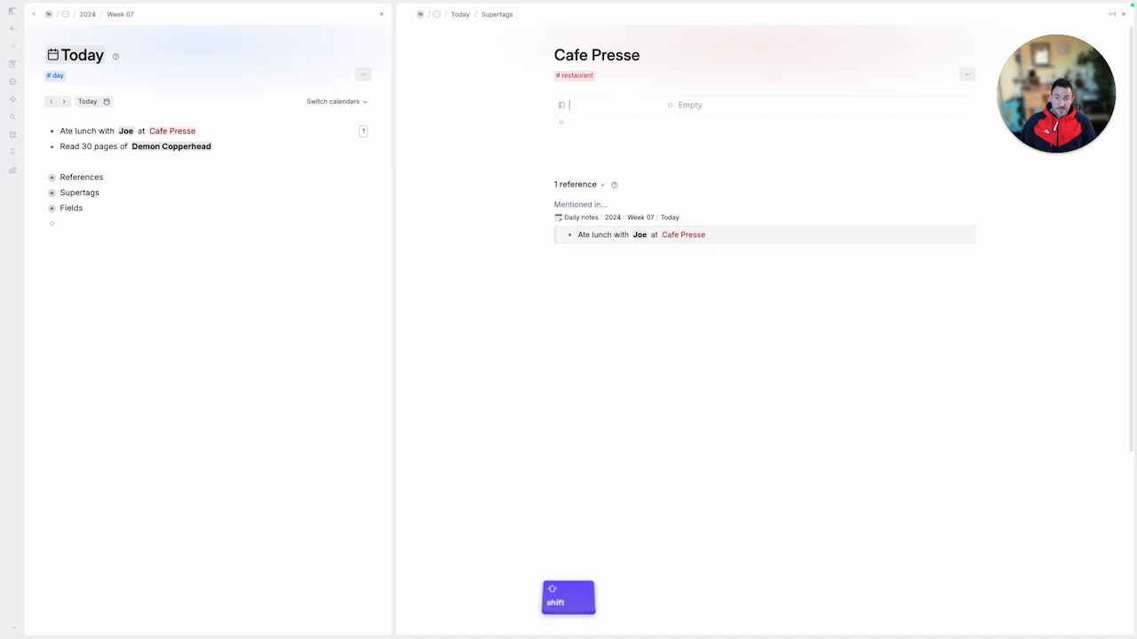
{"action": "key", "text": "Down"}
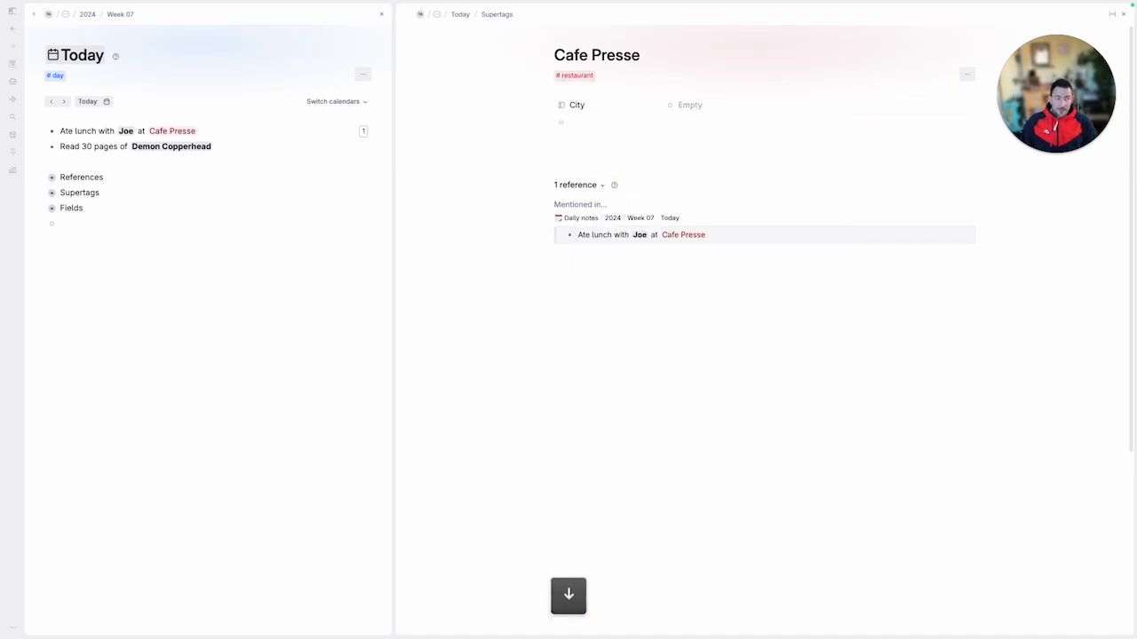
{"action": "type", "text": ">C"}
{"action": "type", "text": "ui"}
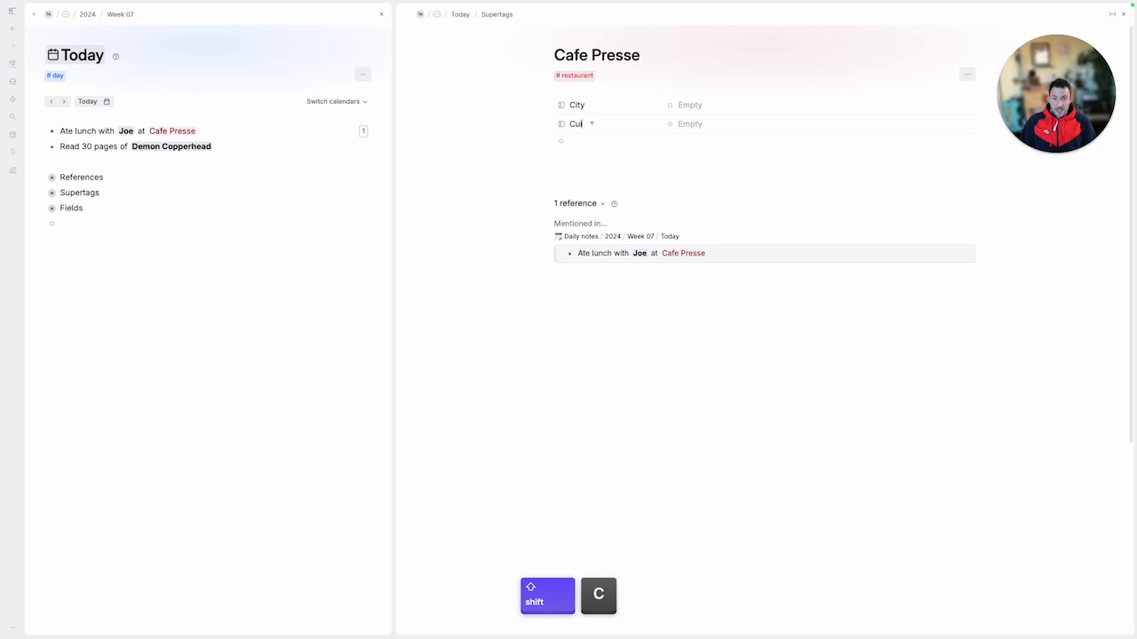
{"action": "key", "text": "Down"}
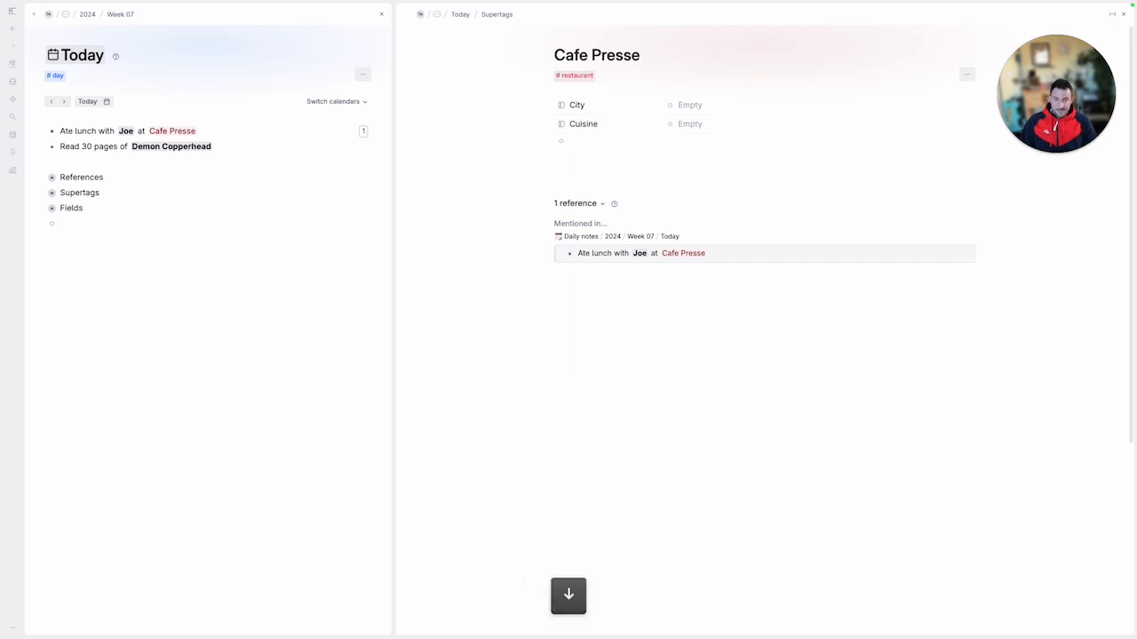
{"action": "type", "text": ">Ratin"}
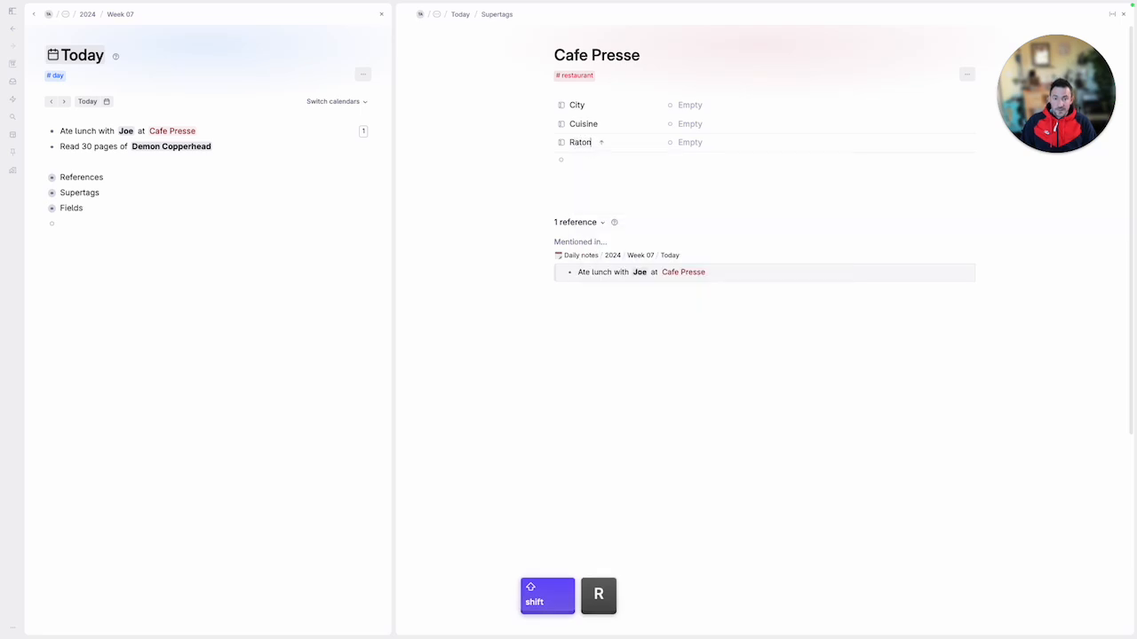
{"action": "type", "text": "g"}
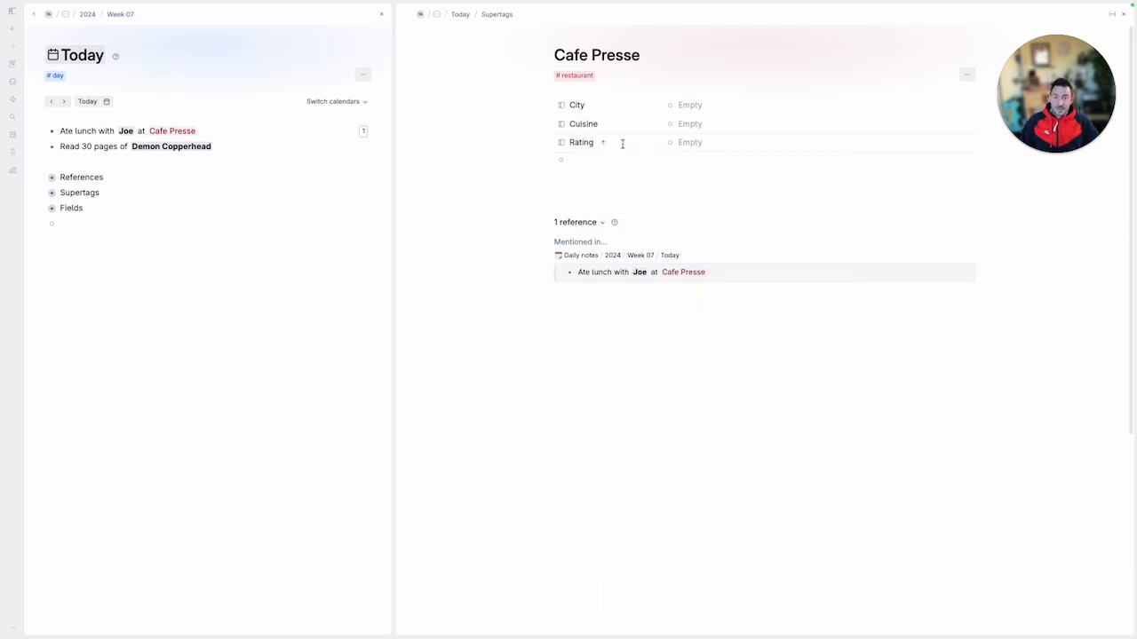
Set the City field's type to Instance
{"action": "left_click", "coordinate": [563, 109]}
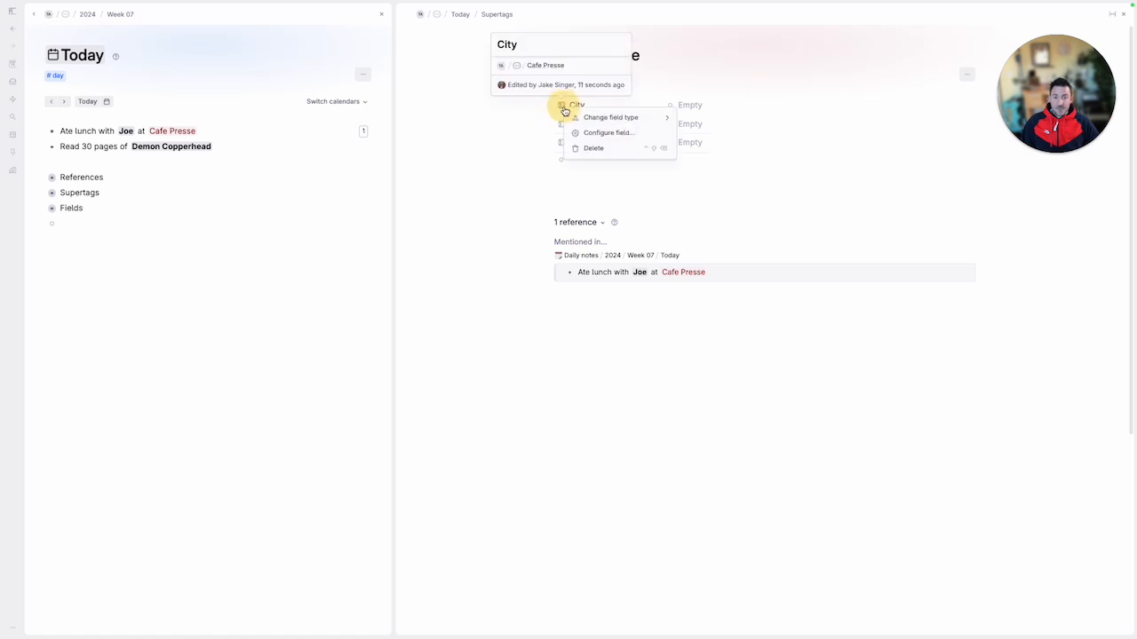
{"action": "mouse_move", "coordinate": [655, 119]}
{"action": "left_click", "coordinate": [695, 147]}
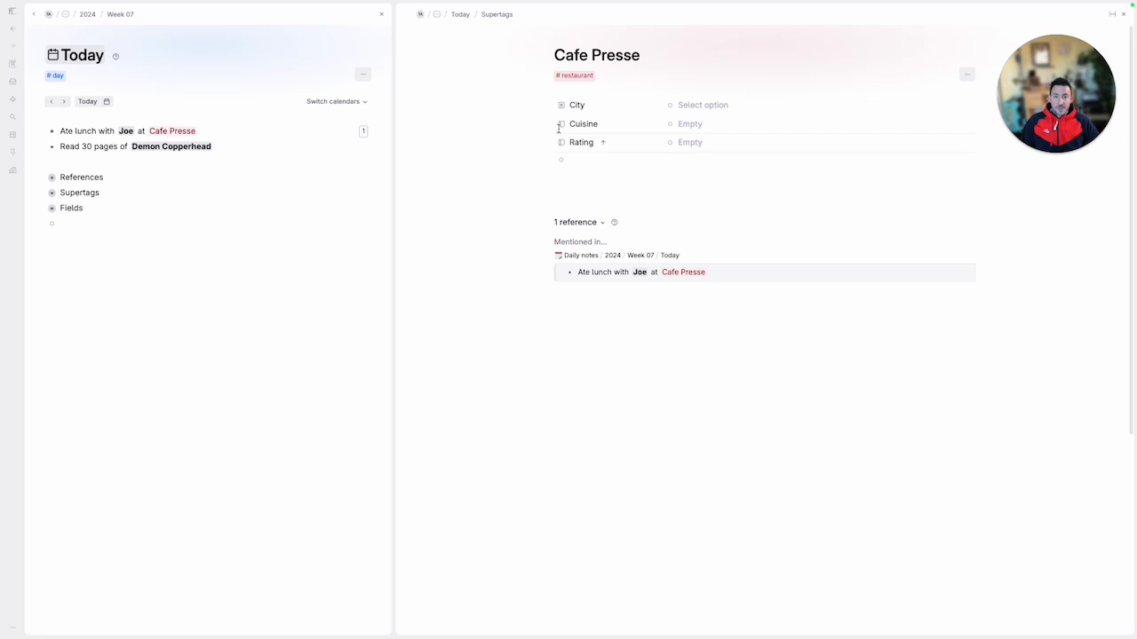
Set the Cuisine field's type to Options
{"action": "left_click", "coordinate": [561, 131]}
{"action": "mouse_move", "coordinate": [609, 137]}
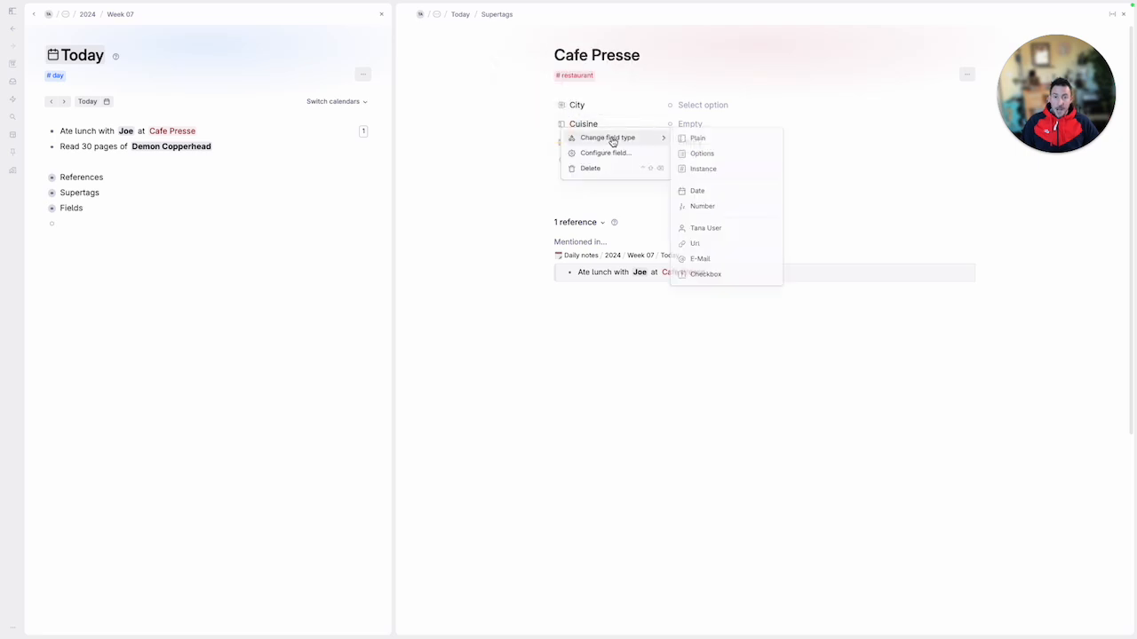
{"action": "left_click", "coordinate": [710, 151]}
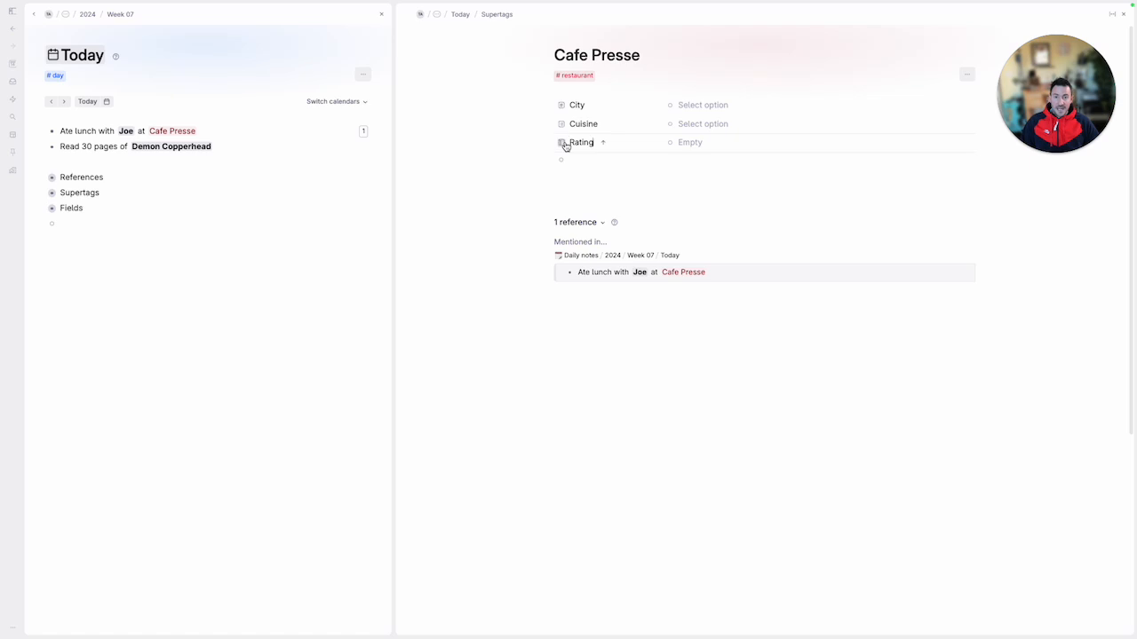
Set the Rating field's type to Options
{"action": "right_click", "coordinate": [566, 147]}
{"action": "left_click", "coordinate": [673, 160]}
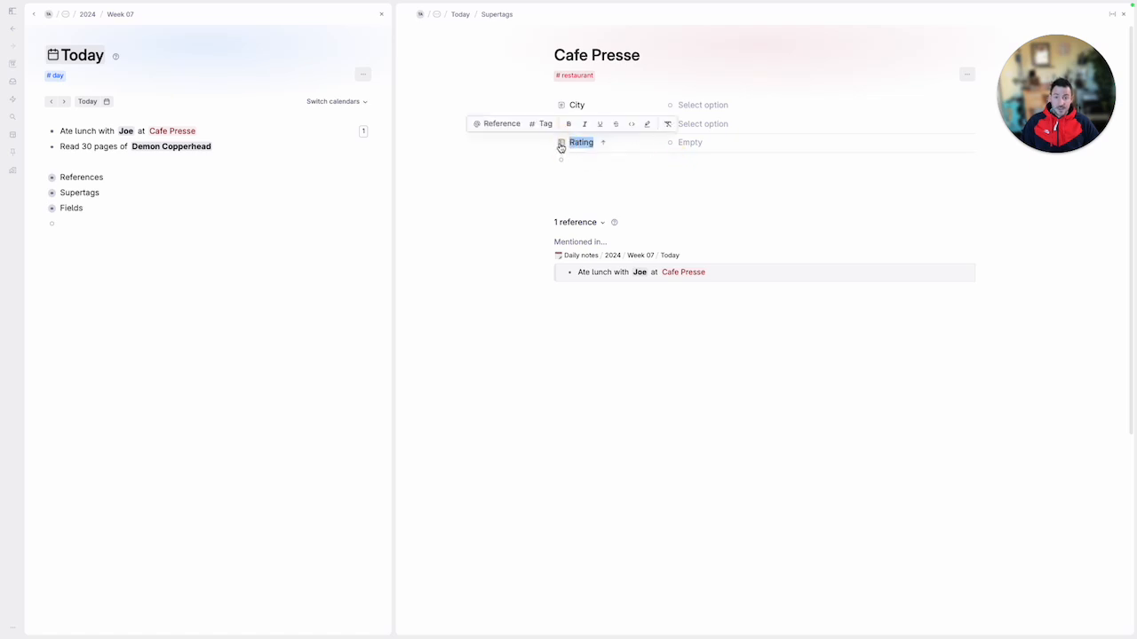
{"action": "left_click", "coordinate": [563, 146]}
{"action": "left_click", "coordinate": [586, 153]}
{"action": "left_click", "coordinate": [564, 146]}
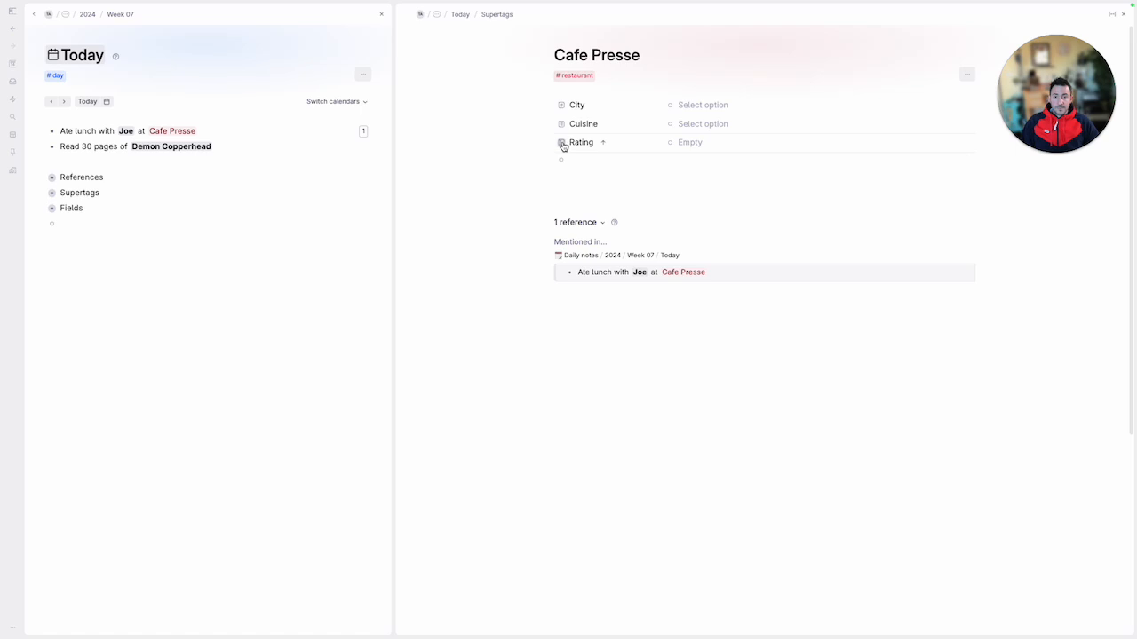
{"action": "left_click", "coordinate": [562, 146]}
{"action": "mouse_move", "coordinate": [612, 152]}
{"action": "left_click", "coordinate": [705, 170]}
Widen the Cafe Presse node further and configure the City field to use the city supertag for its instances
{"action": "left_click_drag", "start_coordinate": [395, 118], "coordinate": [314, 124]}
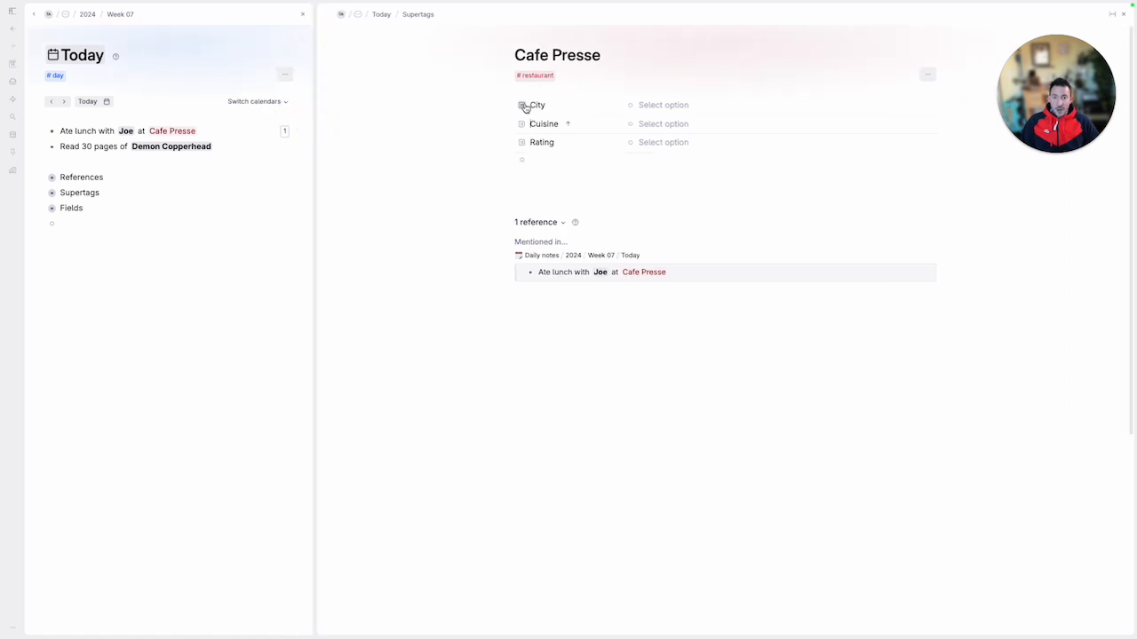
{"action": "left_click", "coordinate": [525, 107]}
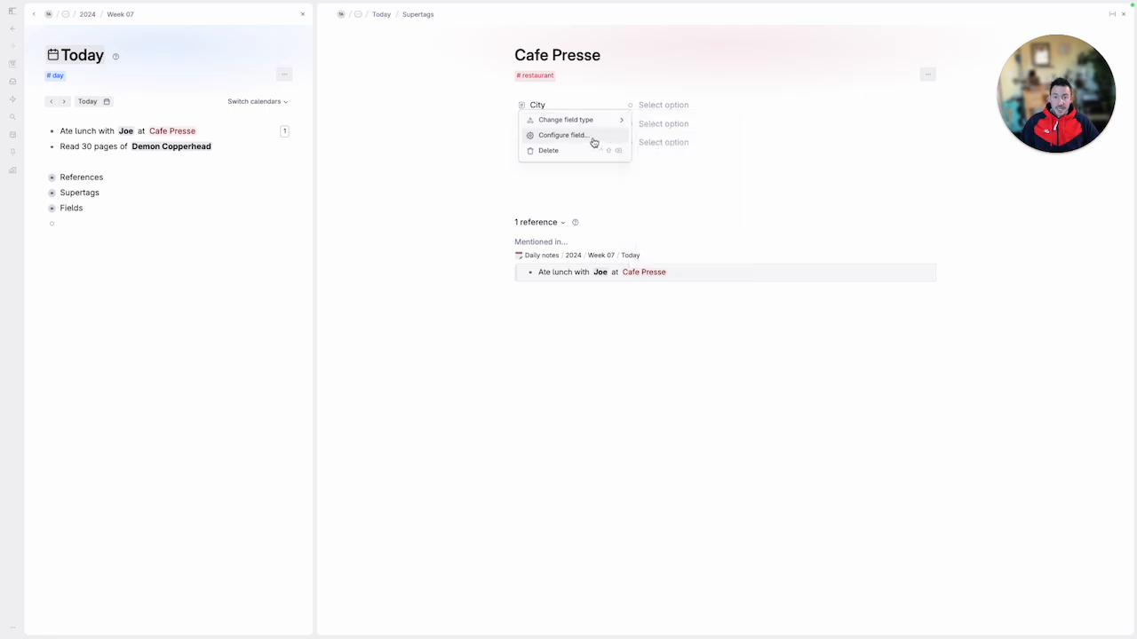
{"action": "left_click", "coordinate": [587, 141]}
{"action": "left_click", "coordinate": [658, 134]}
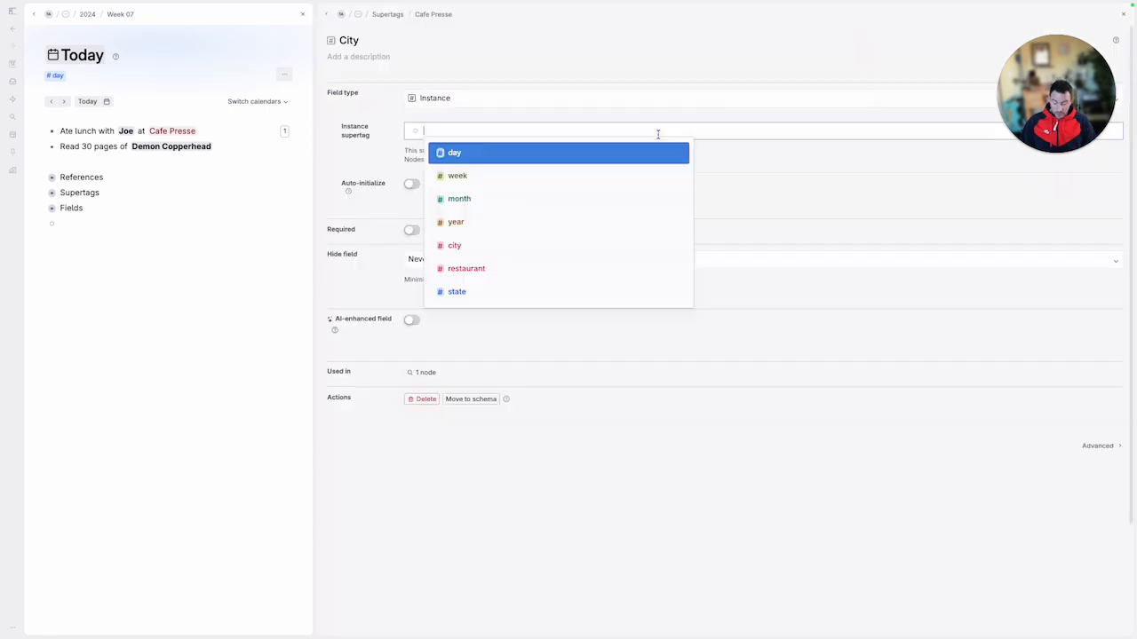
{"action": "type", "text": "city"}
{"action": "key", "text": "Return"}
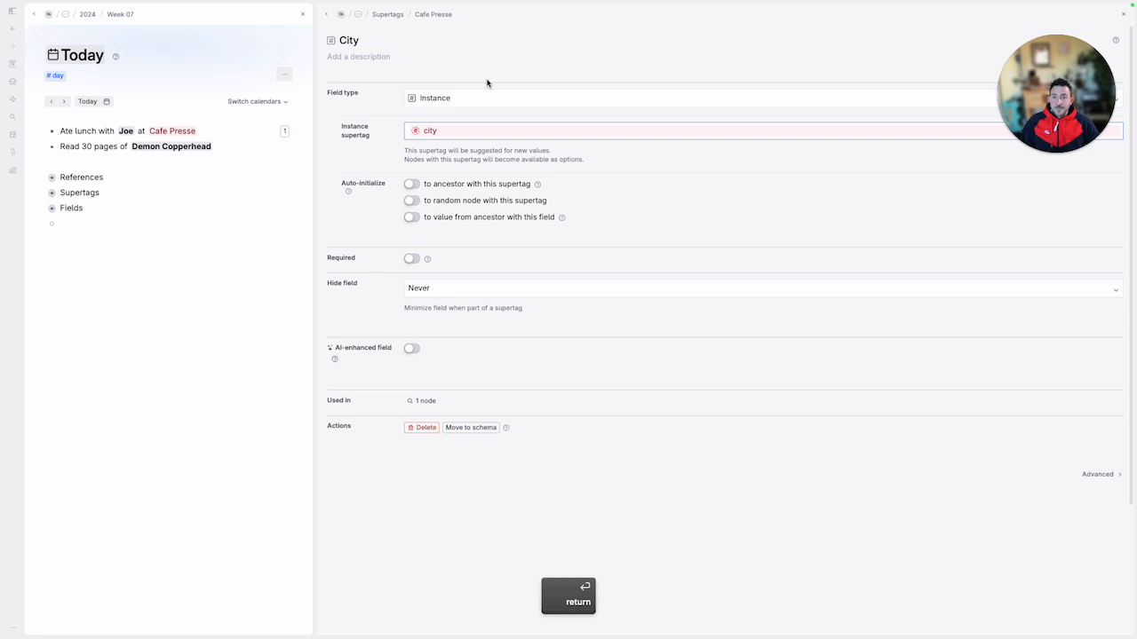
{"action": "left_click", "coordinate": [327, 15]}
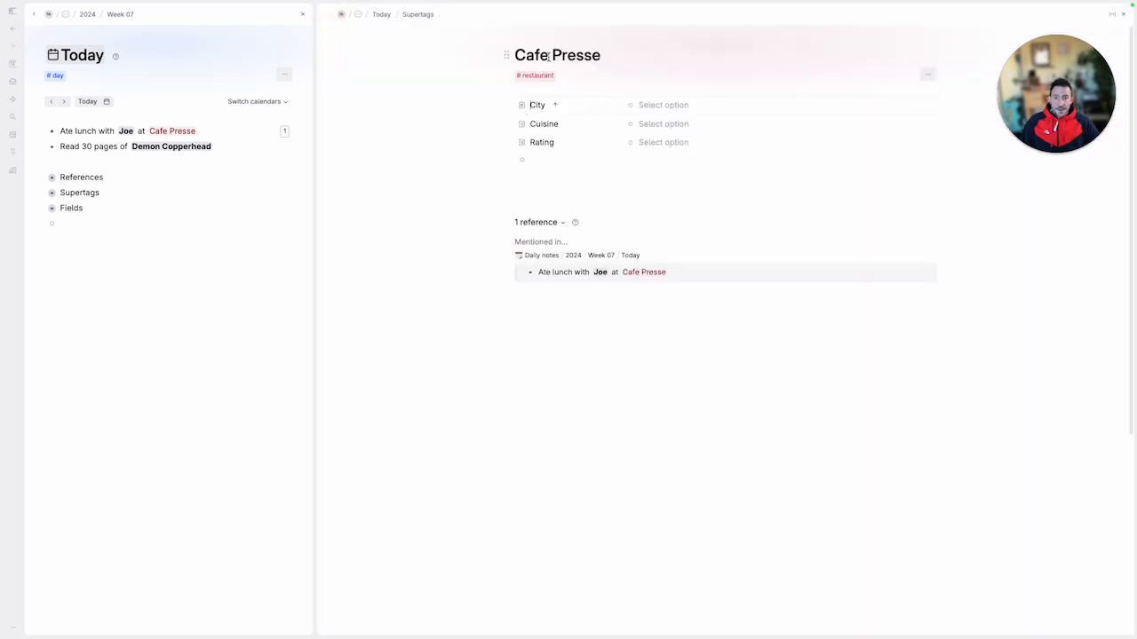
Enter Seattle as the City value of Cafe Presse and tag it as city
{"action": "left_click", "coordinate": [675, 106]}
{"action": "type", "text": "Seattle"}
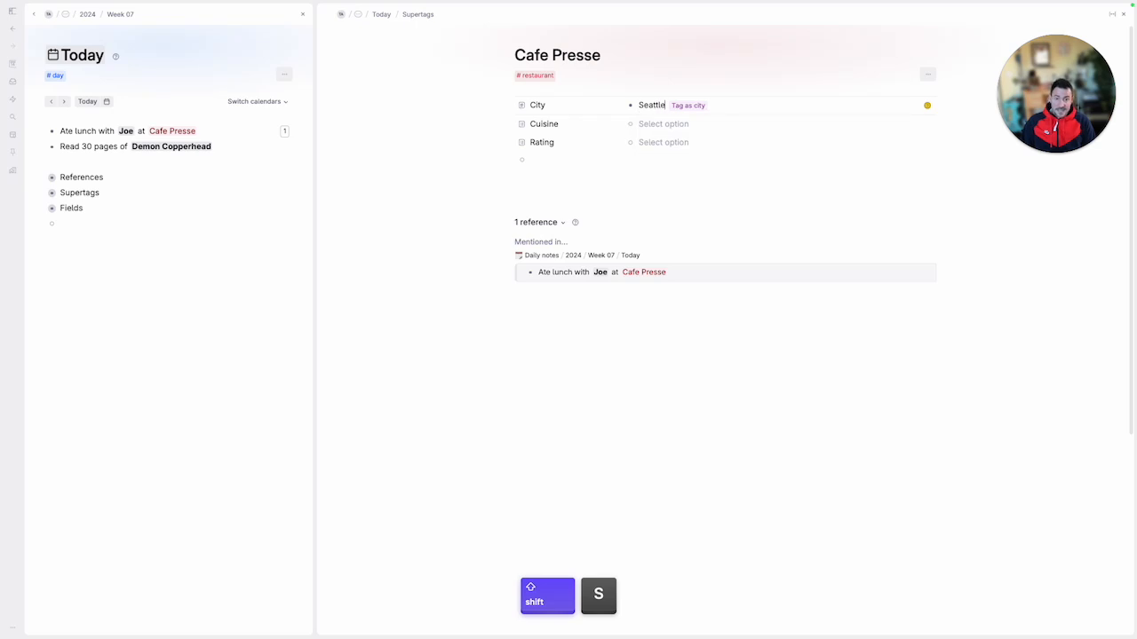
{"action": "left_click", "coordinate": [698, 106]}
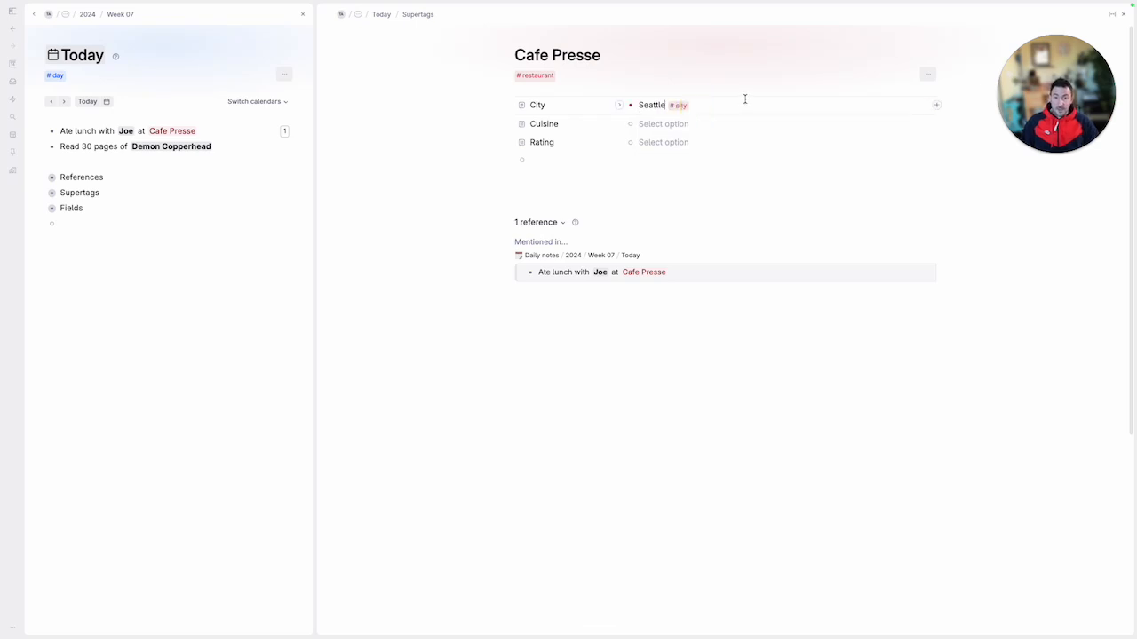
Expand the Seattle node, enter Washington as its State tagged as state, and collapse Seattle again
{"action": "key", "text": "super+Down"}
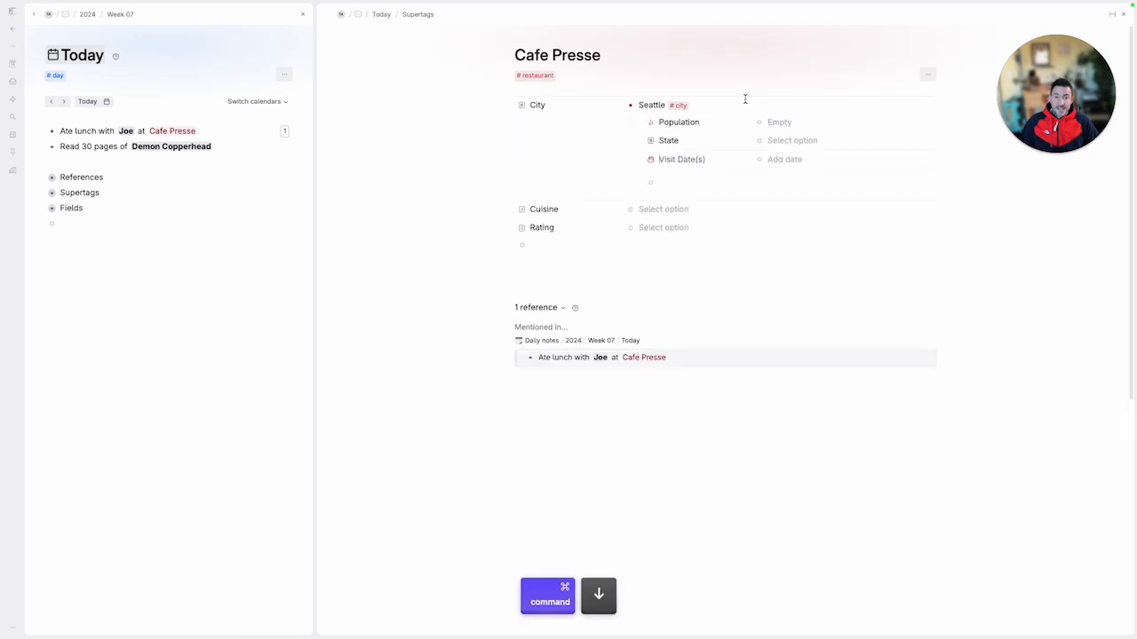
{"action": "key", "text": "Up"}
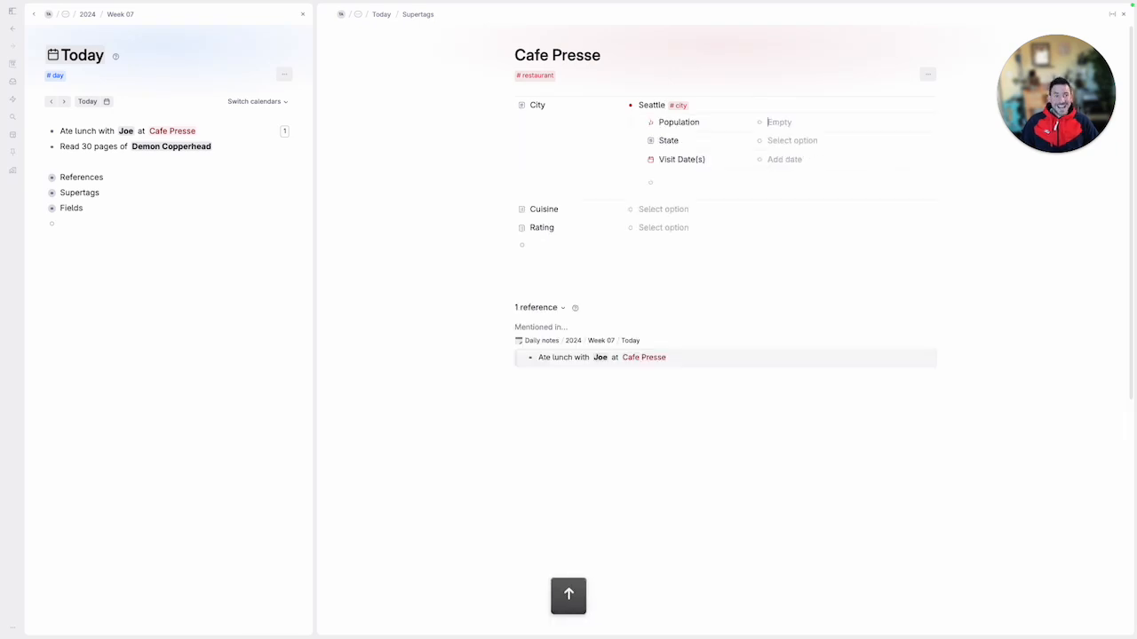
{"action": "key", "text": "Down"}
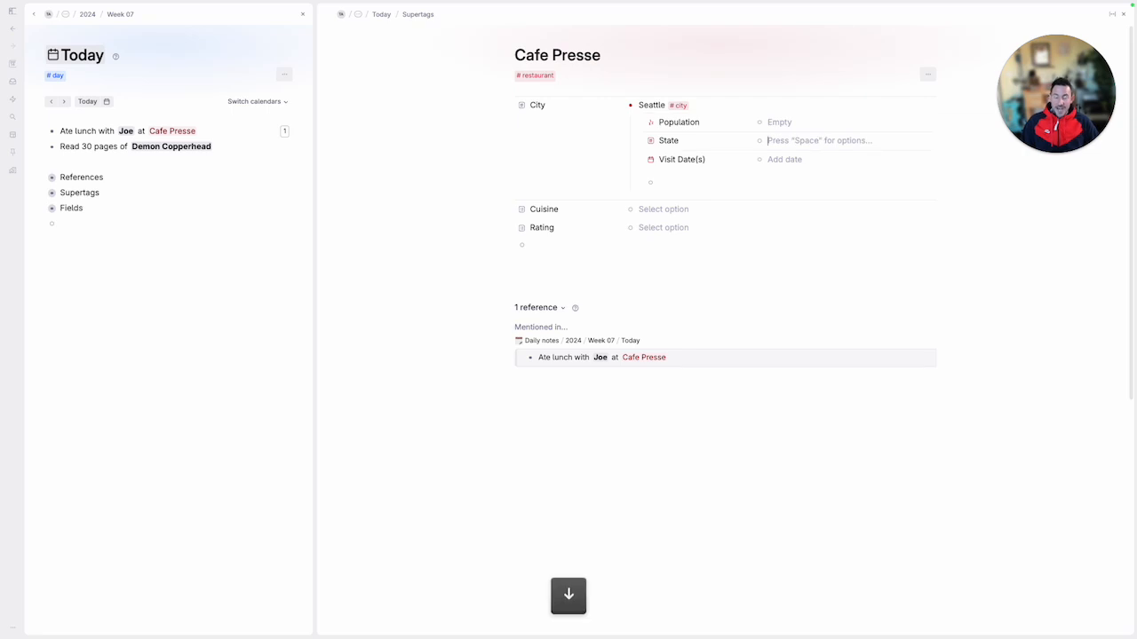
{"action": "type", "text": "Washington"}
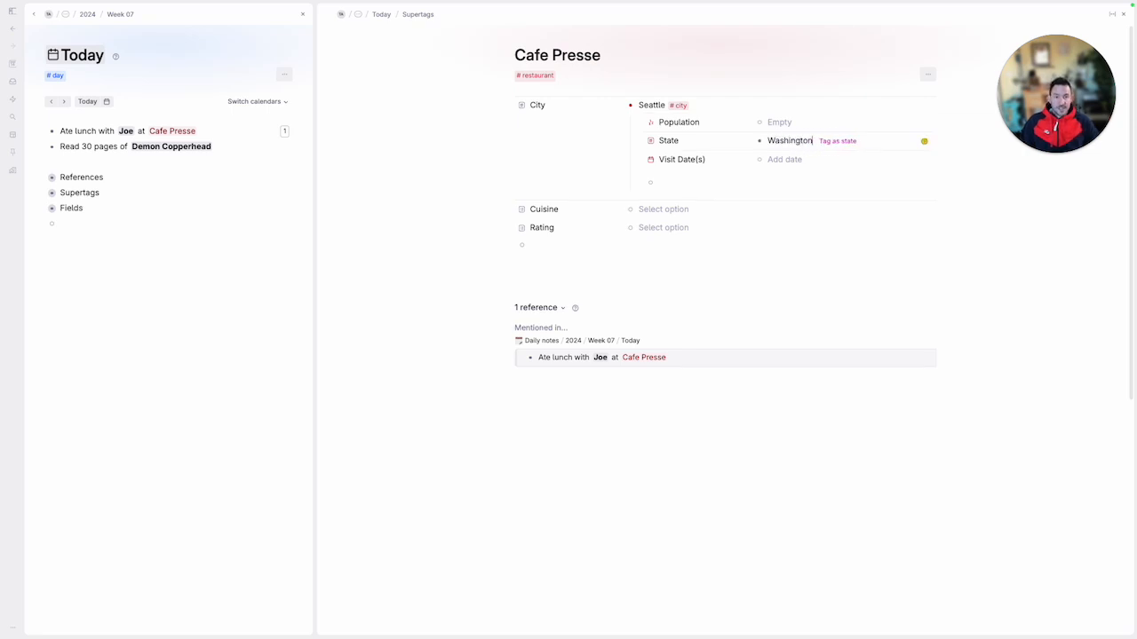
{"action": "key", "text": "Return"}
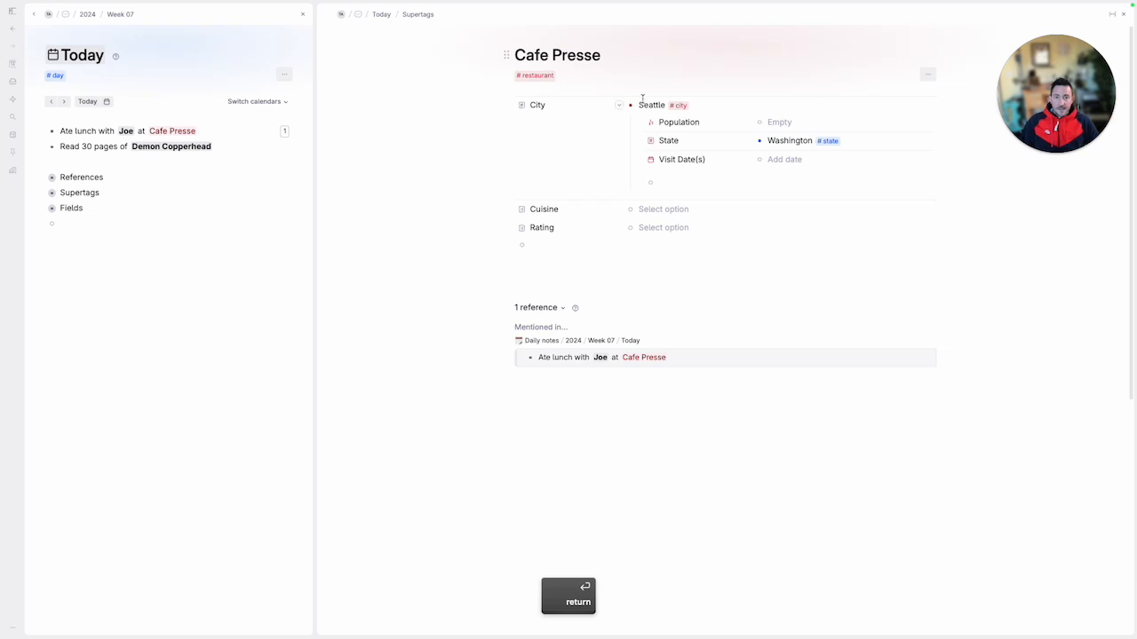
{"action": "left_click", "coordinate": [647, 104]}
{"action": "key", "text": "super+Up"}
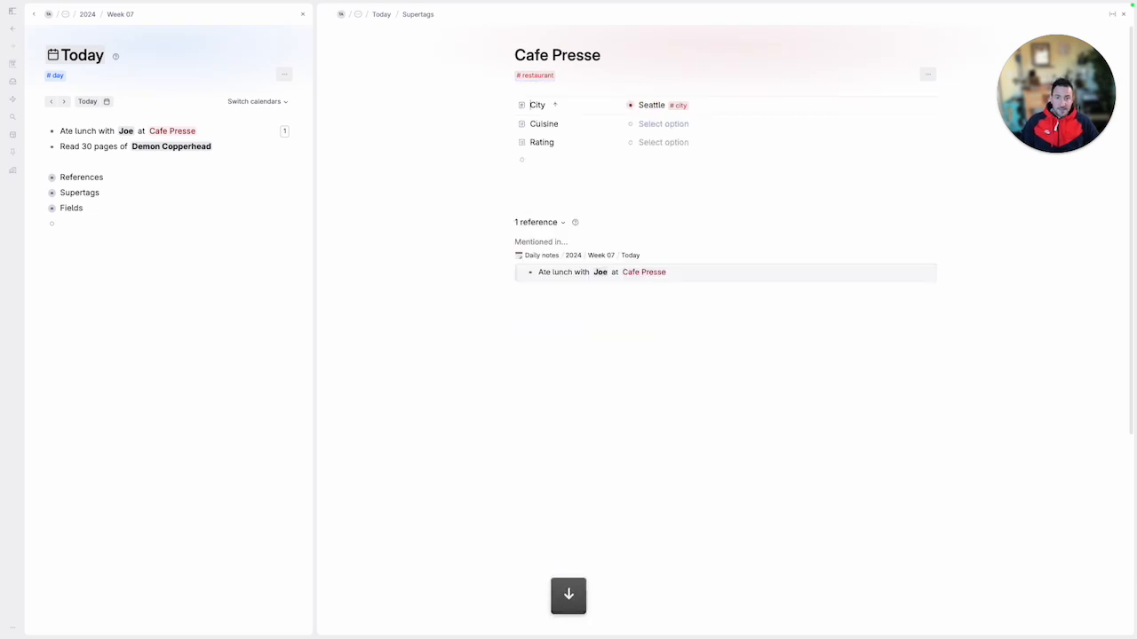
{"action": "key", "text": "Tab"}
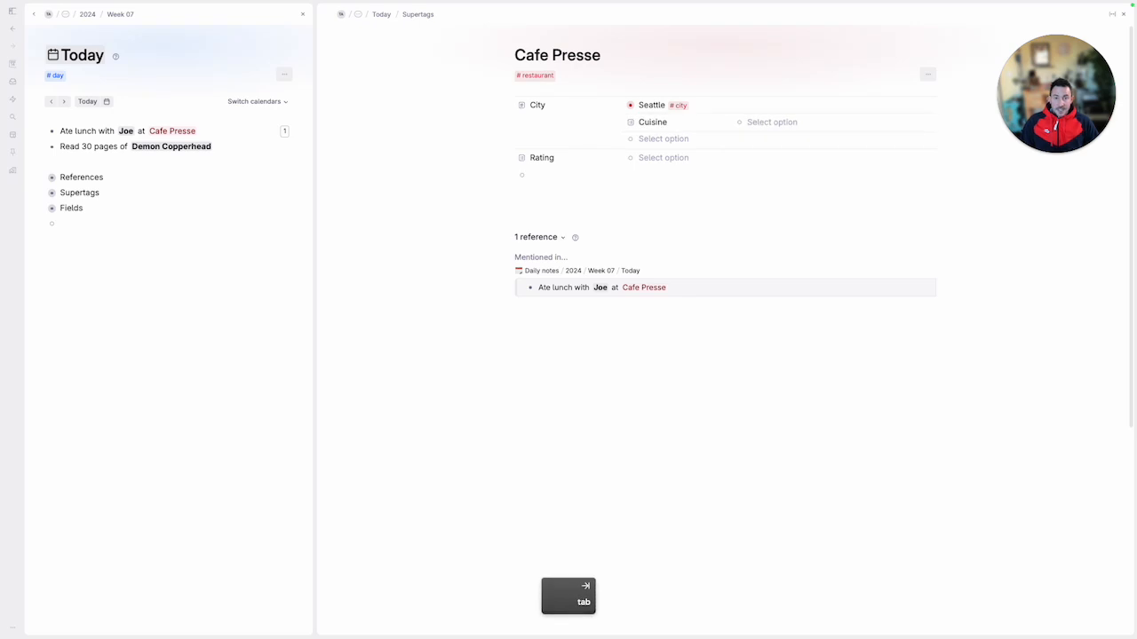
{"action": "key", "text": "shift+Tab"}
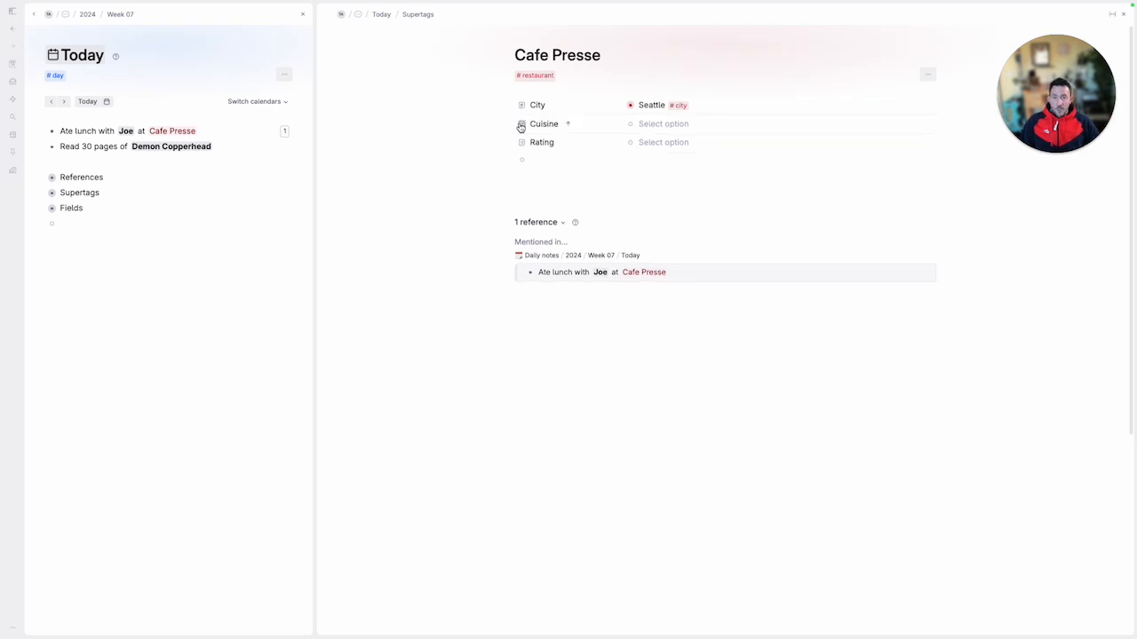
Review the Cuisine field's configuration for its predetermined options and auto-collect setting, and return to the Cafe Presse node
{"action": "left_click", "coordinate": [521, 124]}
{"action": "mouse_move", "coordinate": [563, 135]}
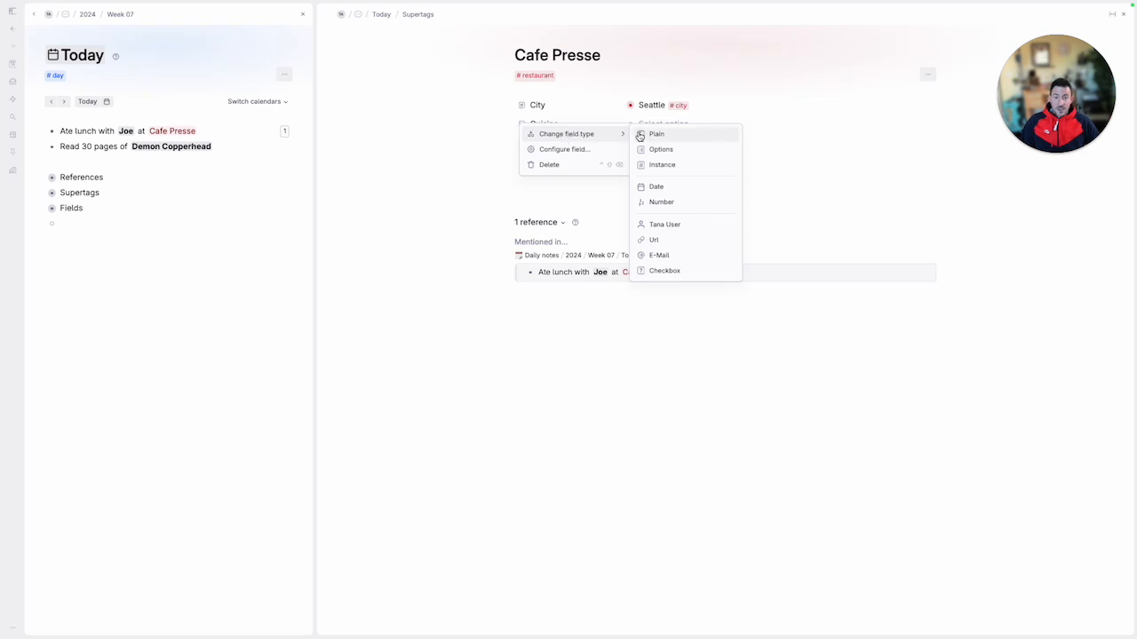
{"action": "left_click", "coordinate": [602, 150]}
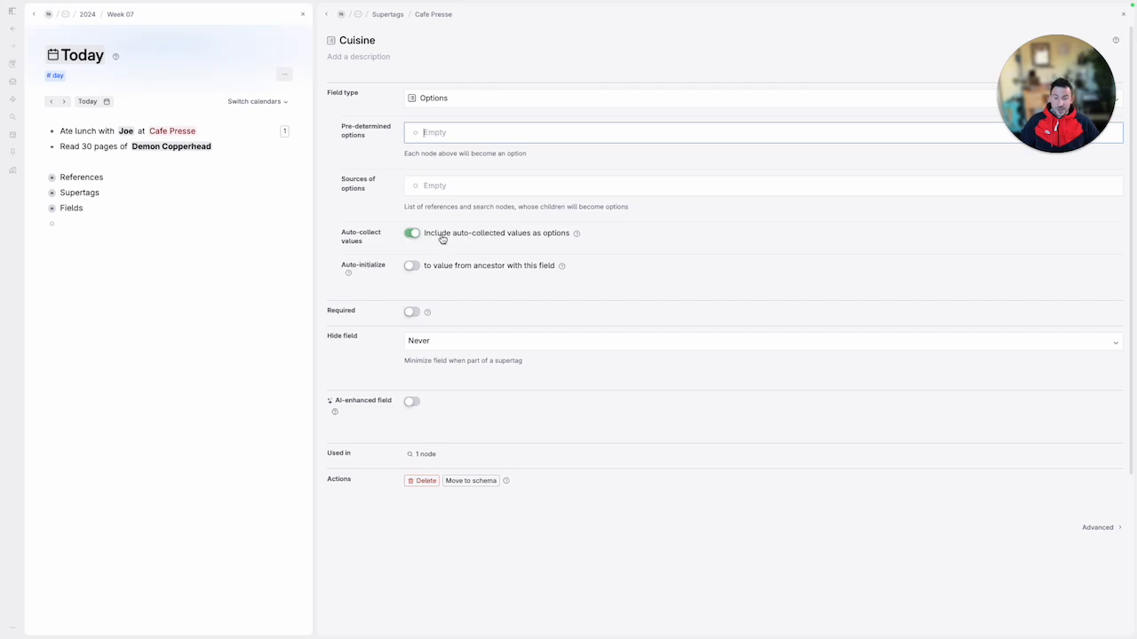
{"action": "left_click", "coordinate": [328, 16]}
Enter French as the Cuisine value of Cafe Presse
{"action": "left_click", "coordinate": [716, 125]}
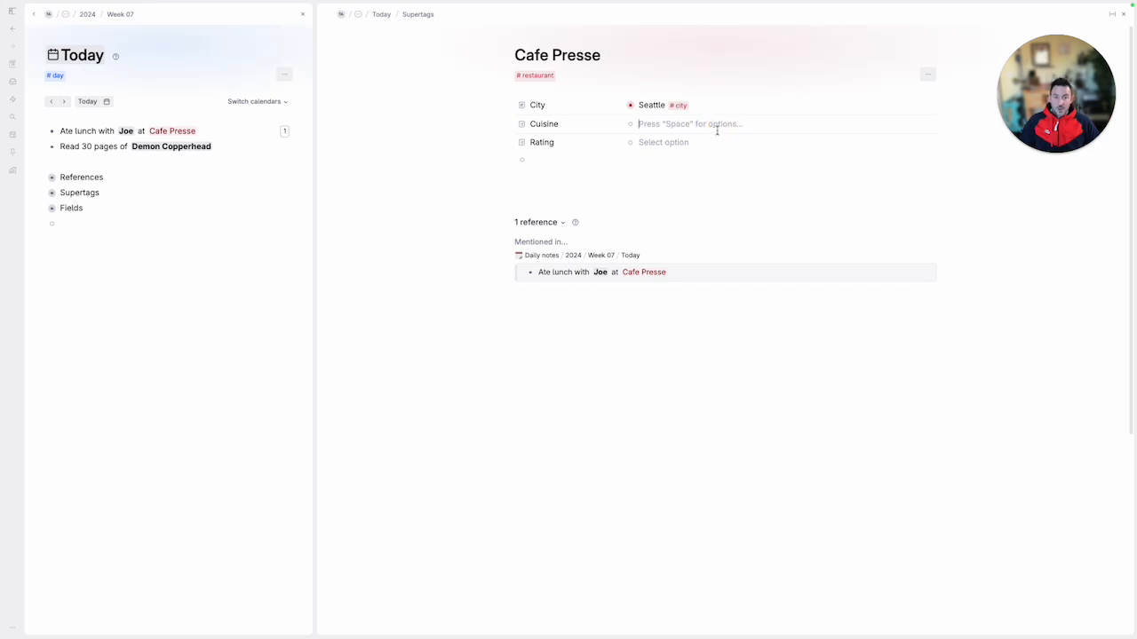
{"action": "type", "text": "French"}
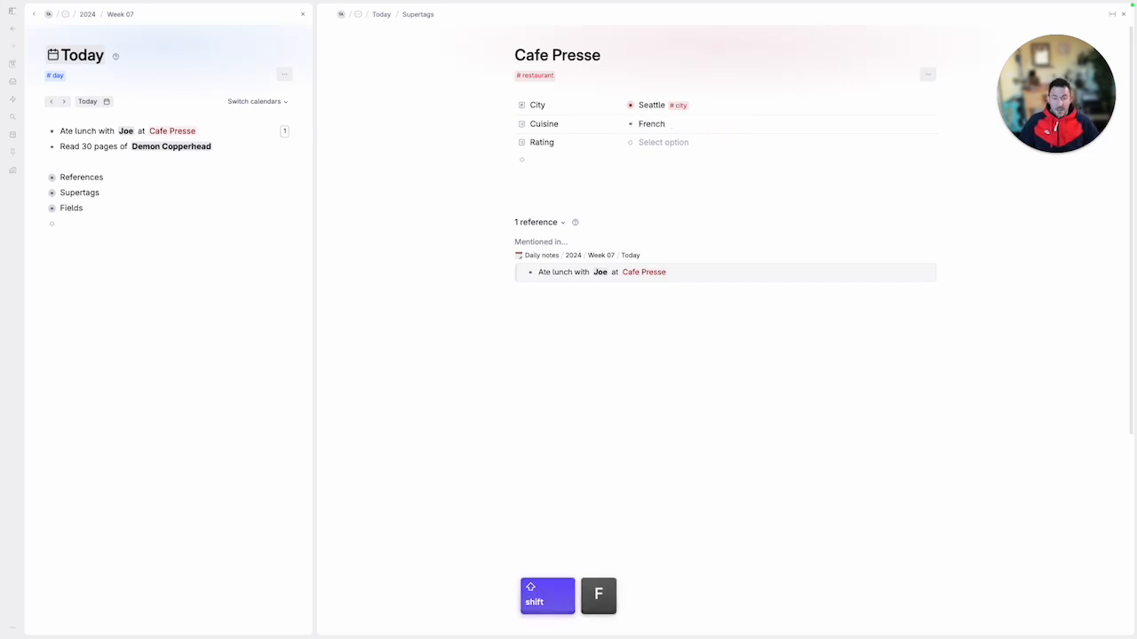
{"action": "left_click", "coordinate": [693, 142]}
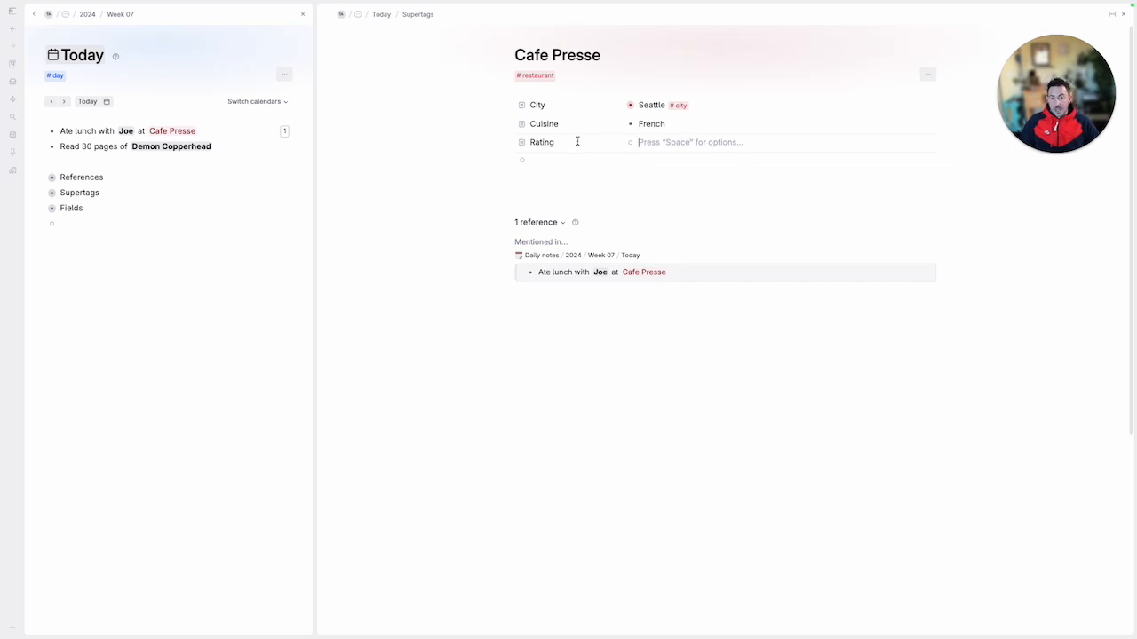
Open the Rating field's configuration, insert a star emoji as its first predetermined option, and copy the emoji
{"action": "left_click", "coordinate": [525, 147]}
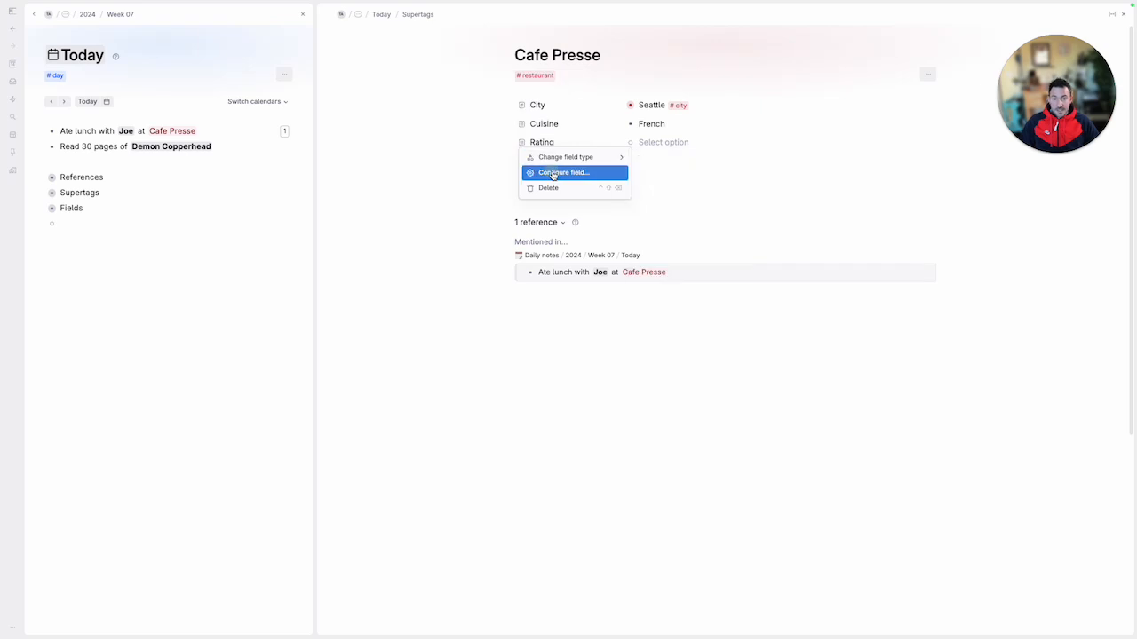
{"action": "left_click", "coordinate": [555, 170]}
{"action": "left_click", "coordinate": [492, 135]}
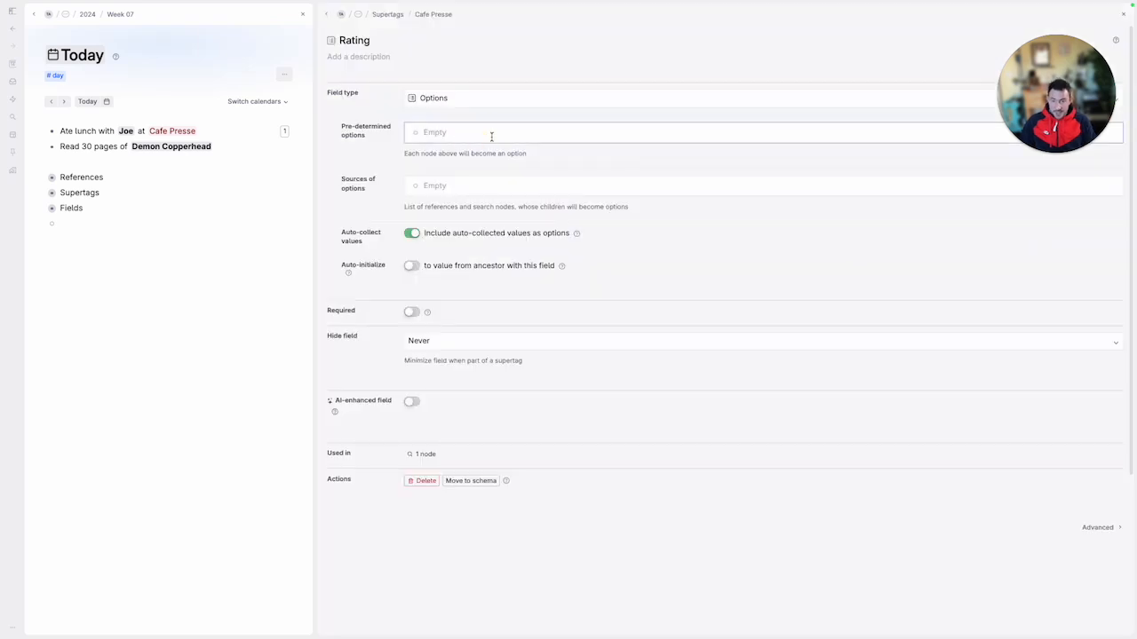
{"action": "key", "text": "ctrl+super+space"}
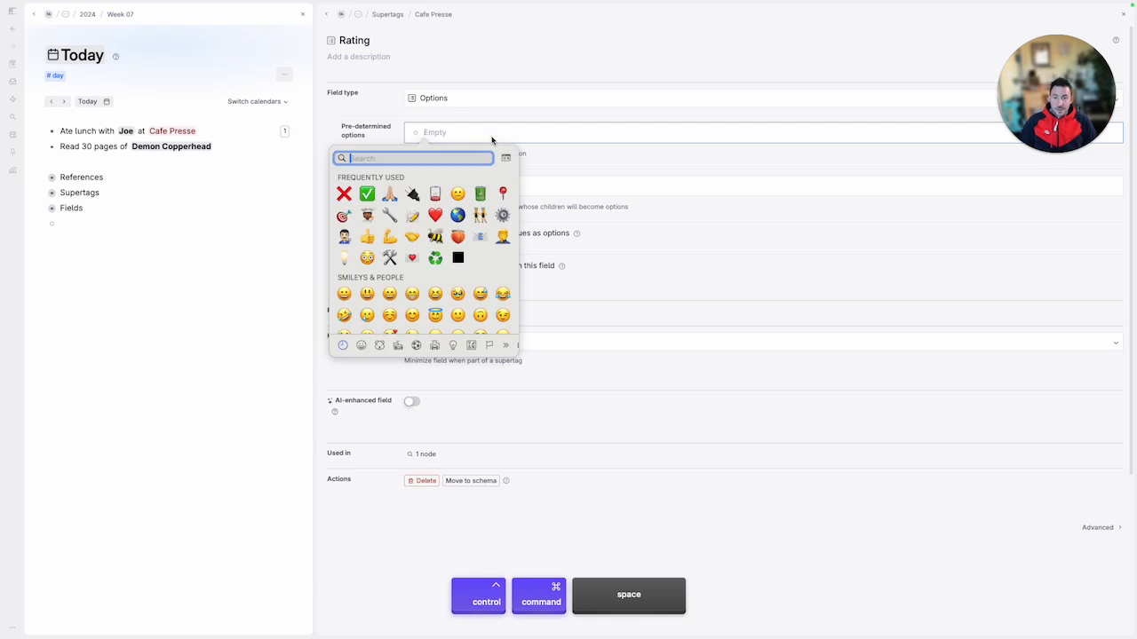
{"action": "type", "text": "star"}
{"action": "key", "text": "Down"}
{"action": "key", "text": "Right"}
{"action": "key", "text": "Right"}
{"action": "key", "text": "Right"}
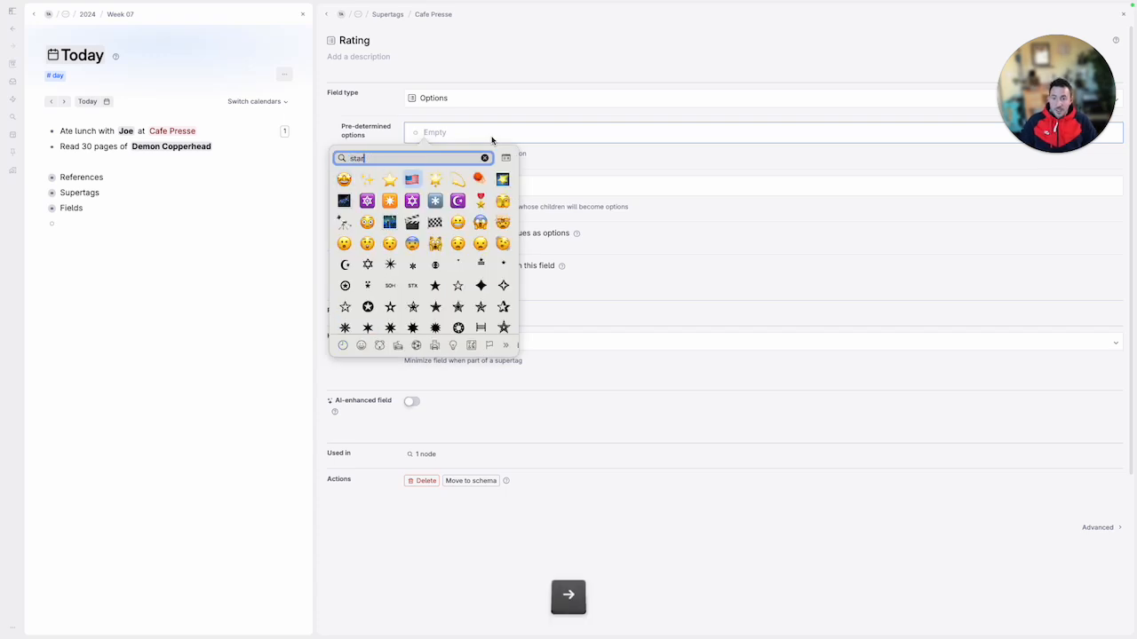
{"action": "key", "text": "Left"}
{"action": "key", "text": "Return"}
{"action": "key", "text": "super+a"}
{"action": "key", "text": "super+c"}
{"action": "key", "text": "Right"}
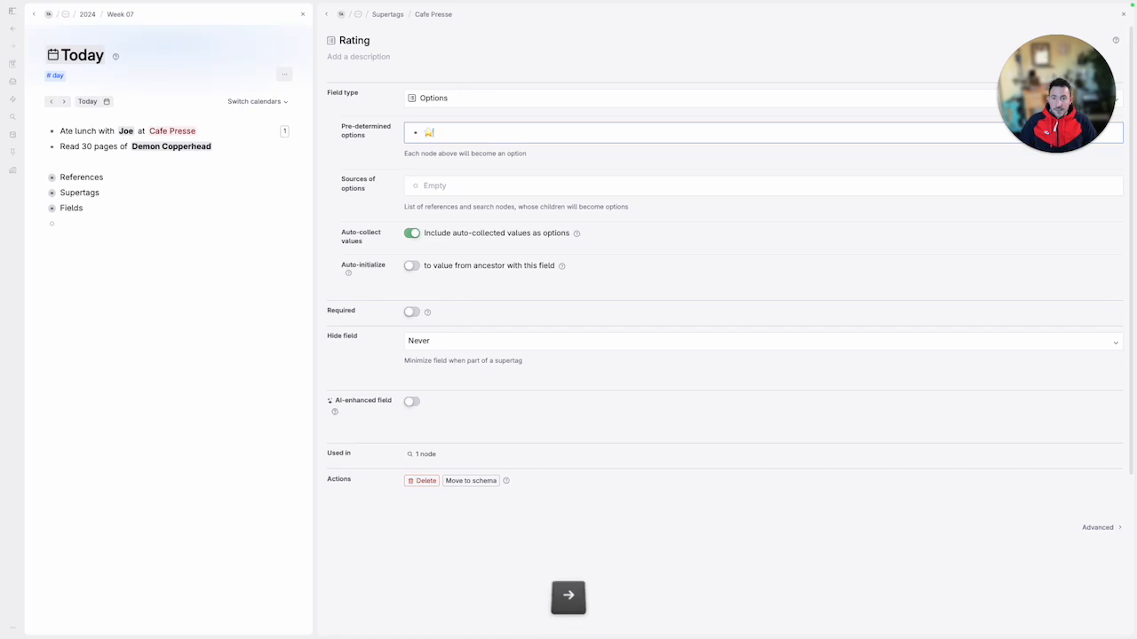
Complete the Rating field's predetermined options as five separate entries running from five stars down to one star
{"action": "key", "text": "super+v"}
{"action": "key", "text": "super+v"}
{"action": "key", "text": "super+v"}
{"action": "key", "text": "super+v"}
{"action": "key", "text": "Return"}
{"action": "key", "text": "super+v"}
{"action": "key", "text": "super+v"}
{"action": "key", "text": "super+v"}
{"action": "key", "text": "super+v"}
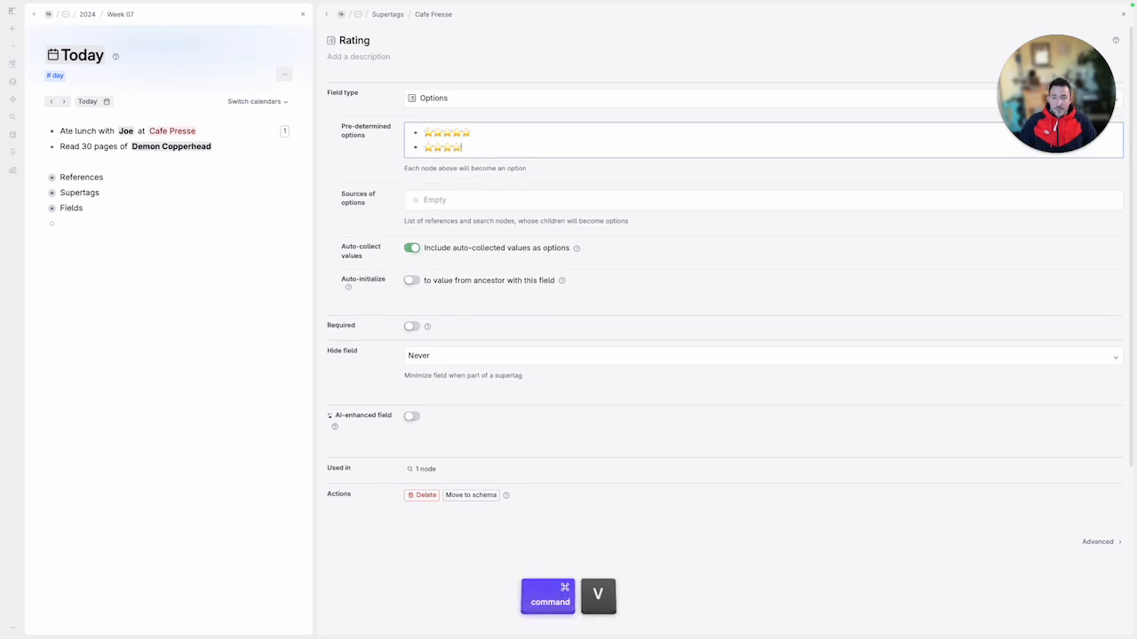
{"action": "key", "text": "Return"}
{"action": "key", "text": "super+v"}
{"action": "key", "text": "super+v"}
{"action": "key", "text": "super+v"}
{"action": "key", "text": "Return"}
{"action": "key", "text": "super+v"}
{"action": "key", "text": "super+v"}
{"action": "key", "text": "Return"}
{"action": "key", "text": "super+v"}
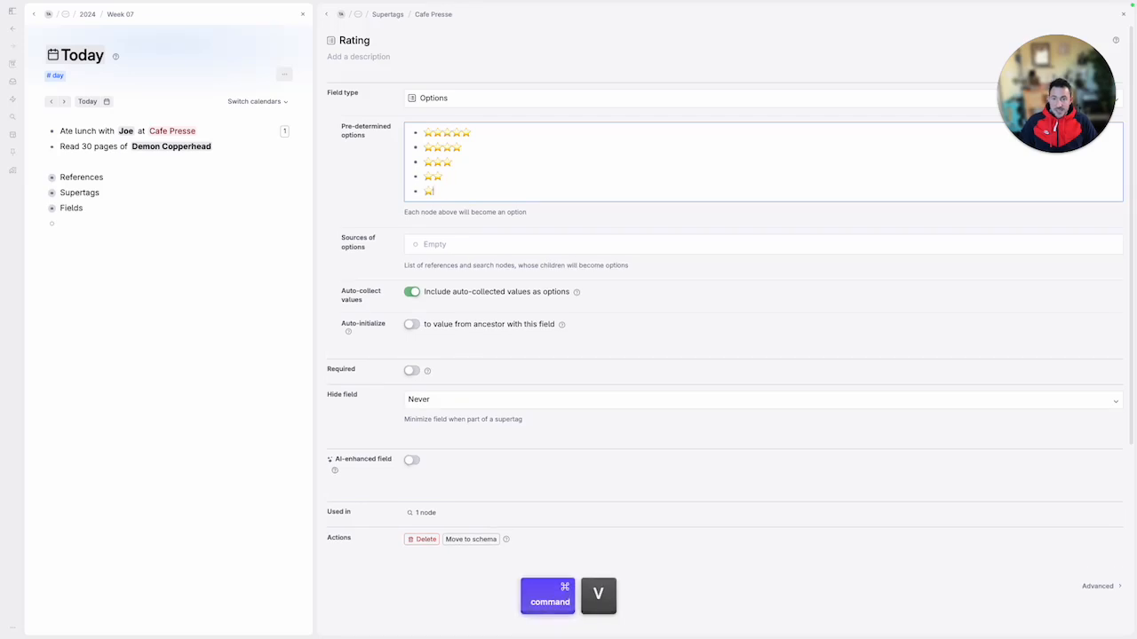
Turn off including auto-collected values as options for the Rating field and return to the Cafe Presse node
{"action": "left_click", "coordinate": [413, 292]}
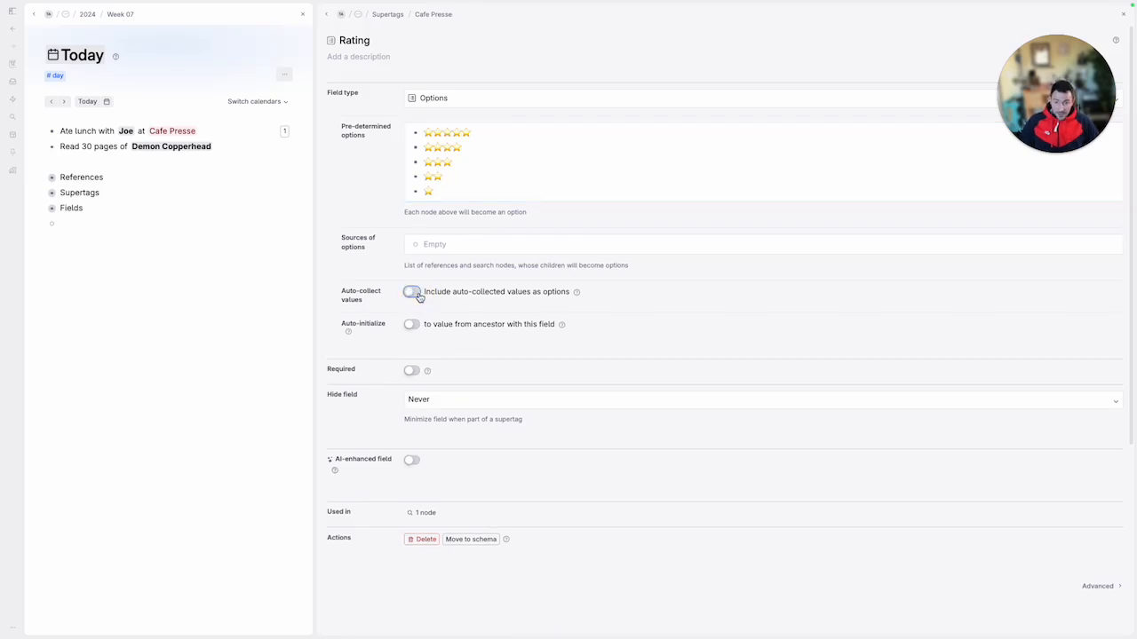
{"action": "left_click", "coordinate": [326, 16]}
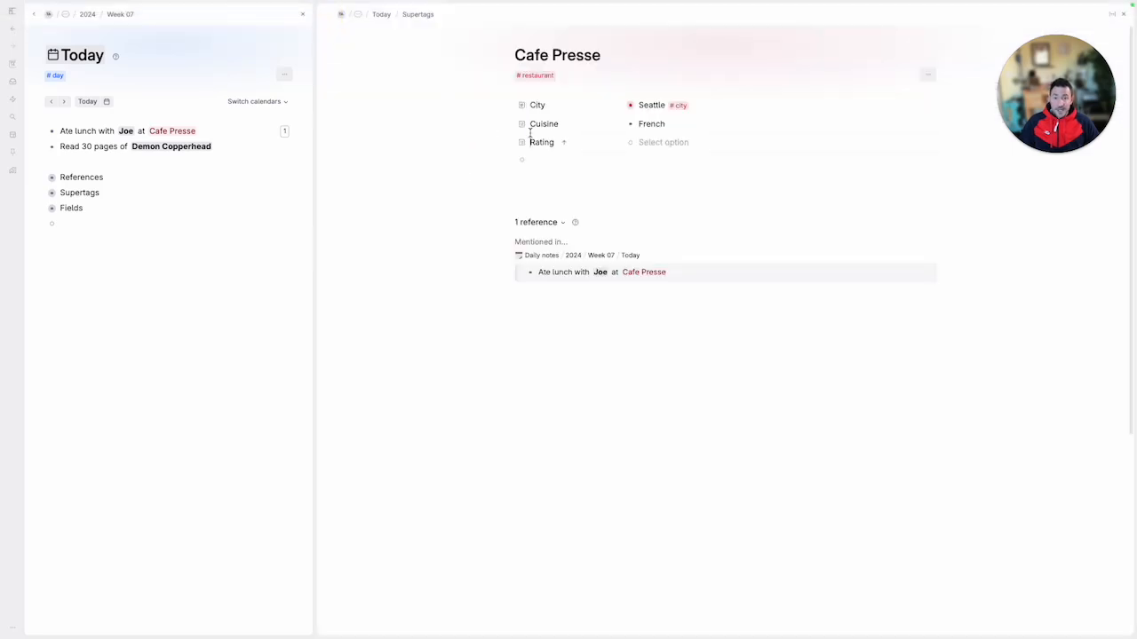
{"action": "key", "text": "Tab"}
{"action": "key", "text": "shift+Tab"}
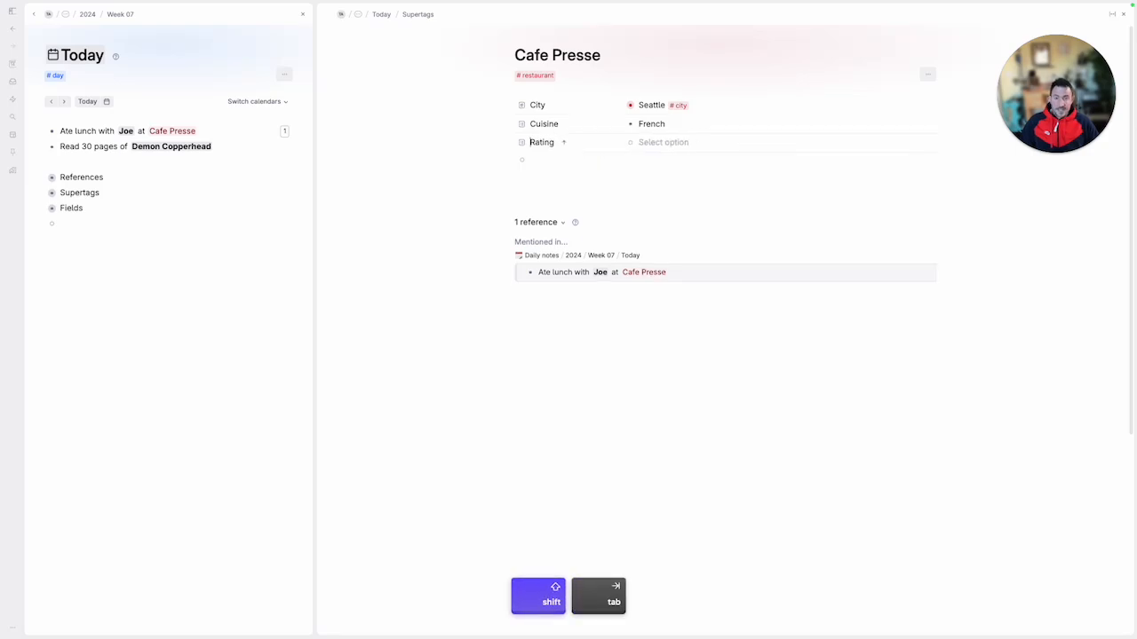
Set the Rating of Cafe Presse to five stars from the predetermined options
{"action": "key", "text": "Right"}
{"action": "key", "text": "Right"}
{"action": "key", "text": "space"}
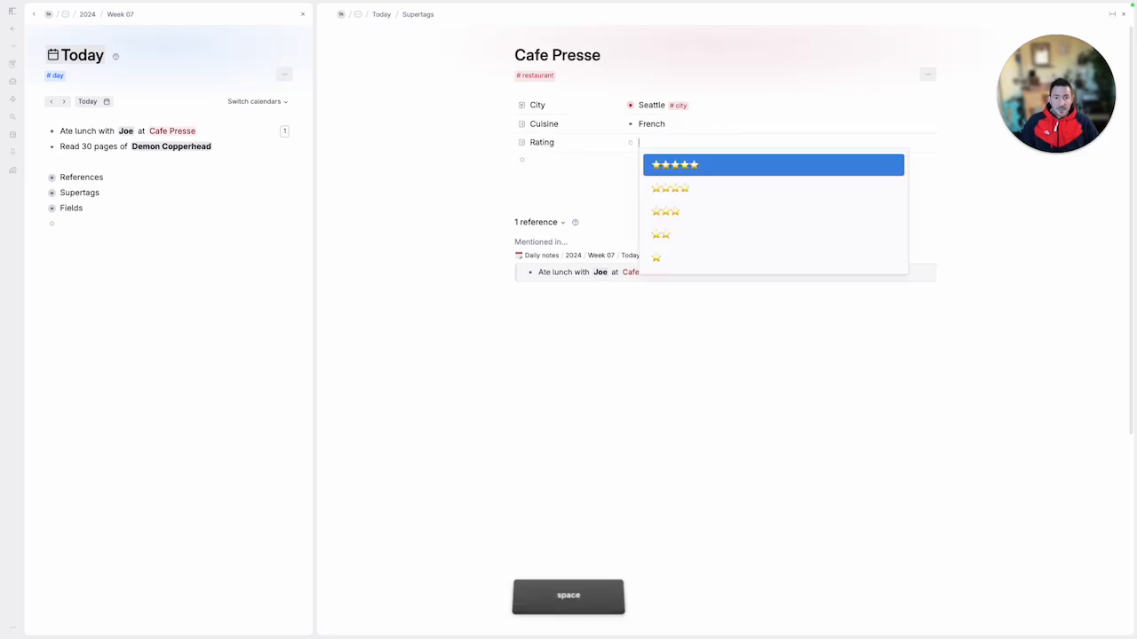
{"action": "key", "text": "Down"}
{"action": "key", "text": "Down"}
{"action": "key", "text": "Down"}
{"action": "key", "text": "Up"}
{"action": "key", "text": "Up"}
{"action": "key", "text": "Up"}
{"action": "key", "text": "Return"}
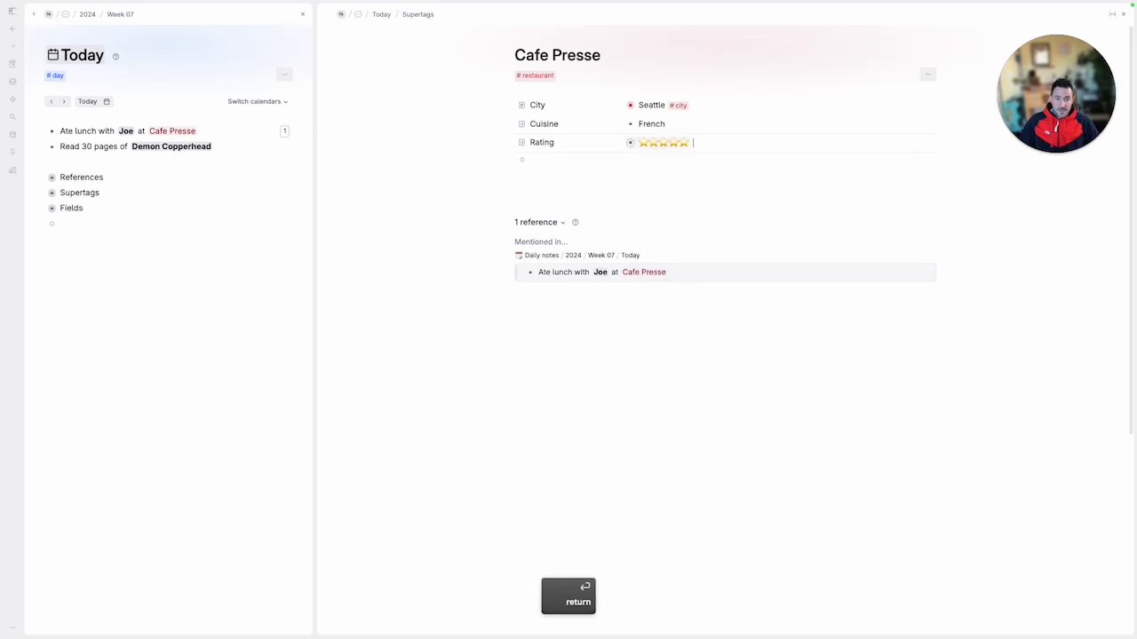
Add the City, Cuisine and Rating fields of Cafe Presse to the restaurant supertag
{"action": "left_click", "coordinate": [554, 106]}
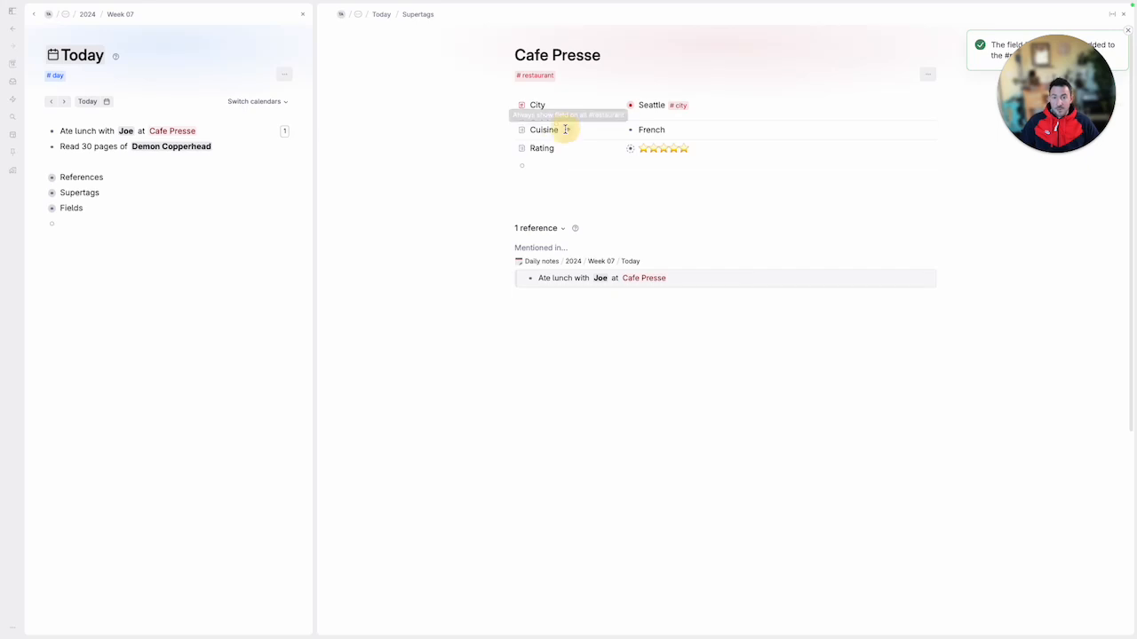
{"action": "left_click", "coordinate": [566, 130]}
{"action": "left_click", "coordinate": [563, 149]}
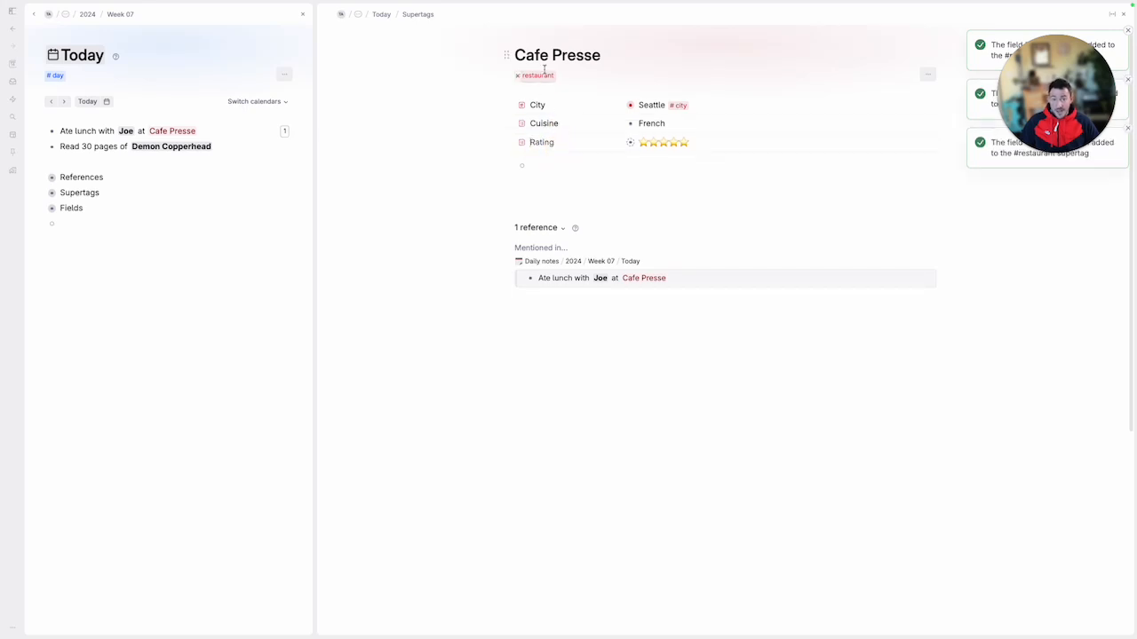
Add a Cafe Barjot node below the reading note in Today and tag it with the restaurant supertag
{"action": "left_click", "coordinate": [80, 160]}
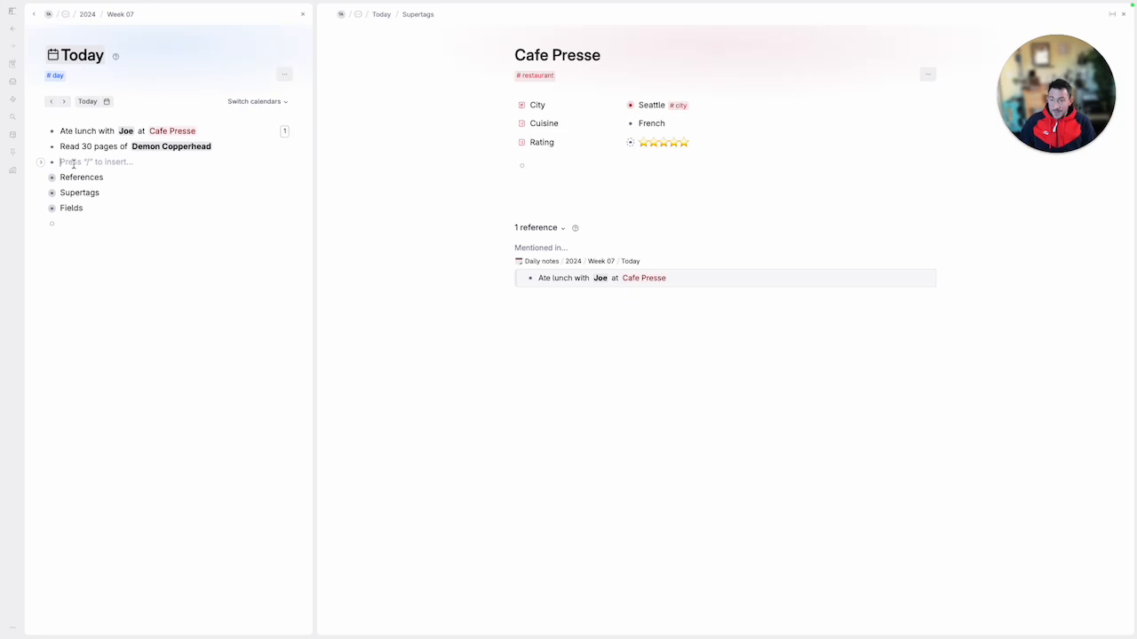
{"action": "type", "text": "Cafe Barjot#res"}
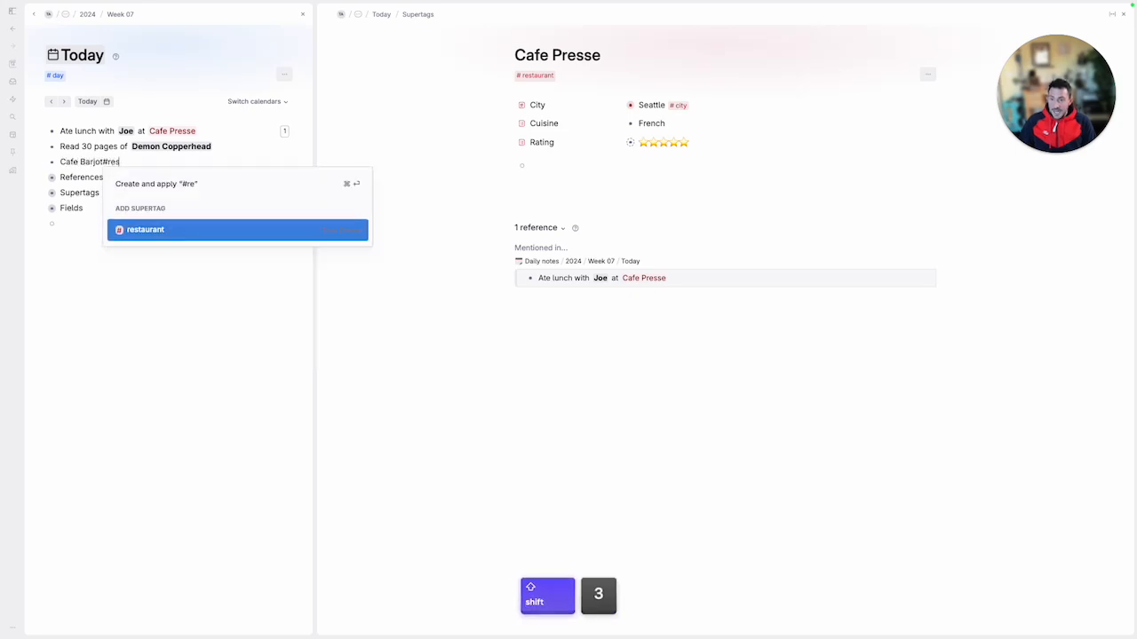
{"action": "key", "text": "Return"}
Expand the fields of Cafe Barjot and set its City to Seattle
{"action": "key", "text": "super+Down"}
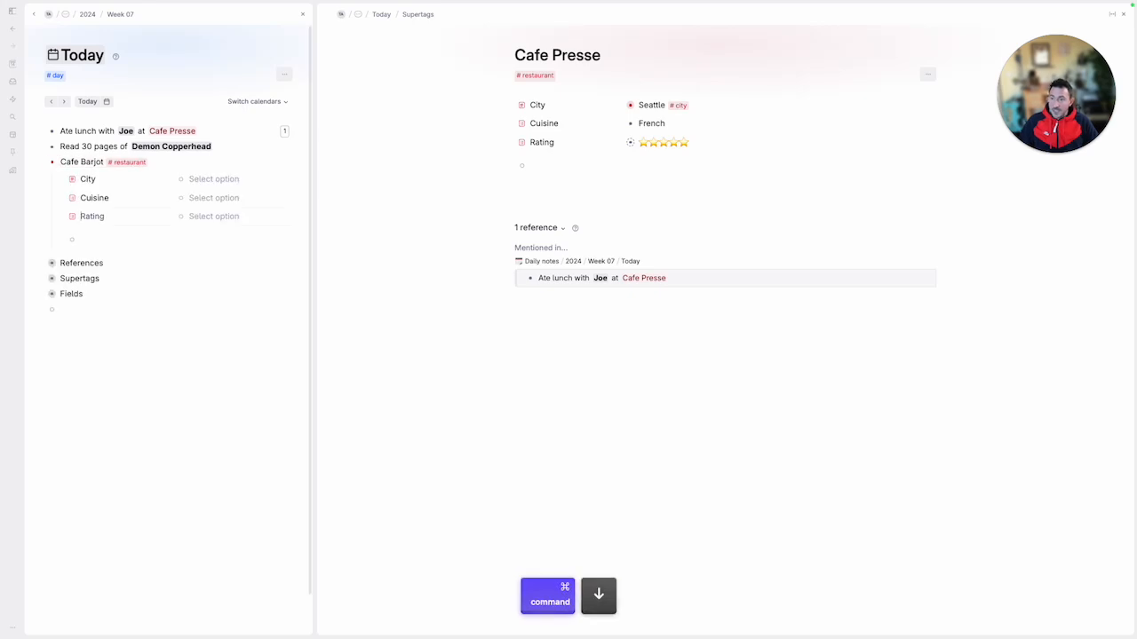
{"action": "key", "text": "Up"}
{"action": "key", "text": "Up"}
{"action": "key", "text": "Up"}
{"action": "key", "text": "Right"}
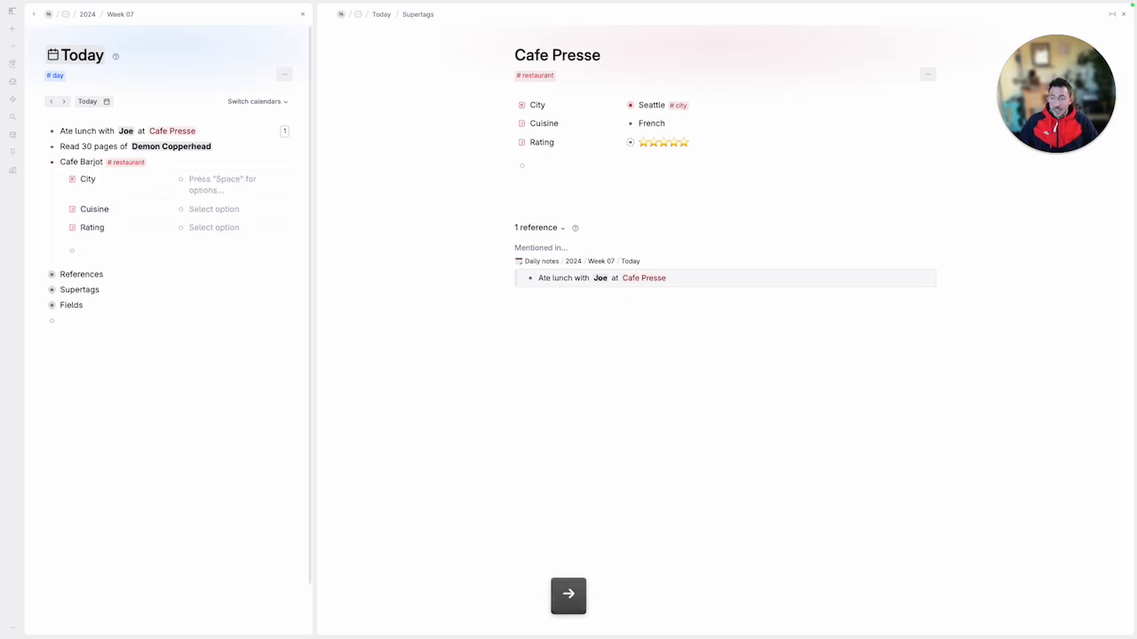
{"action": "key", "text": "space"}
{"action": "key", "text": "Return"}
Enter American as the Cuisine of Cafe Barjot and set its Rating to five stars
{"action": "key", "text": "Down"}
{"action": "key", "text": "space"}
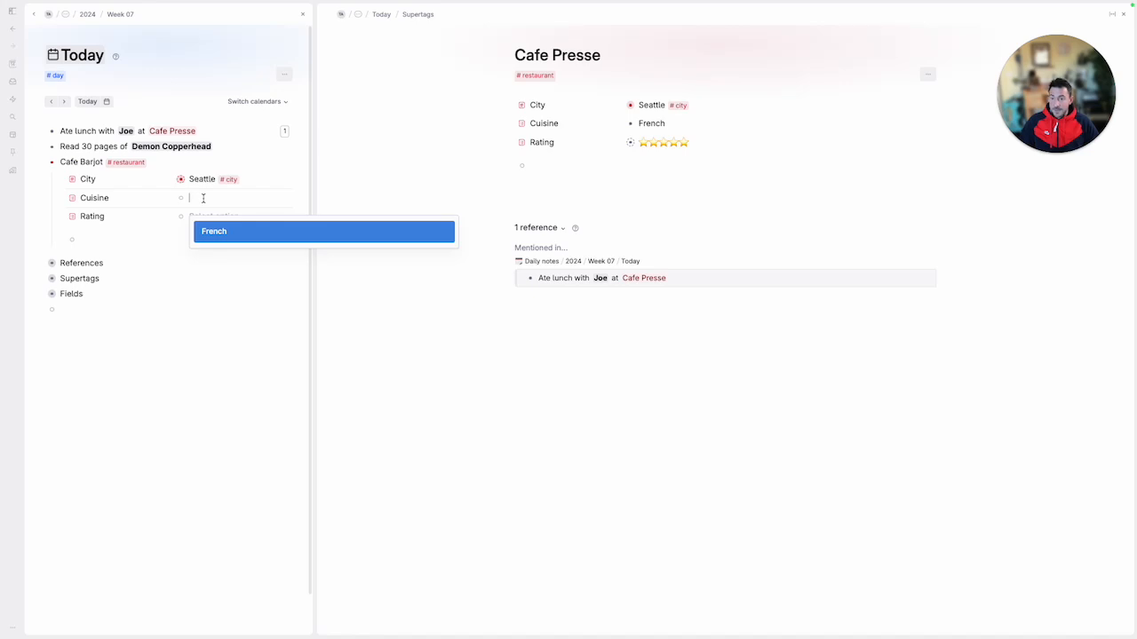
{"action": "key", "text": "Escape"}
{"action": "type", "text": "American"}
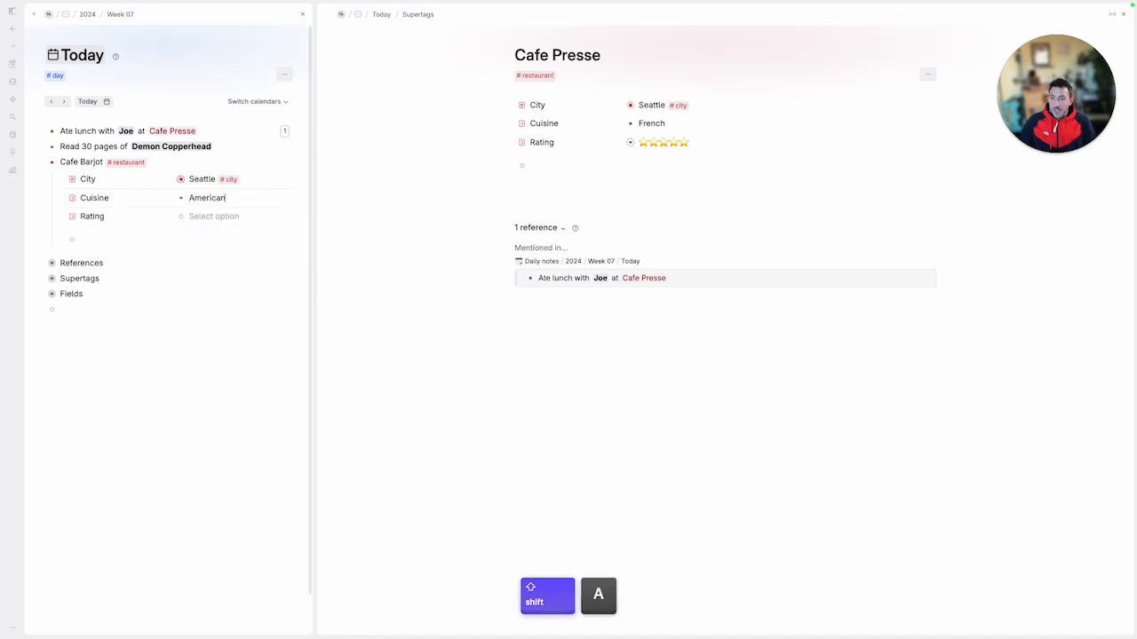
{"action": "key", "text": "Down"}
{"action": "key", "text": "Down"}
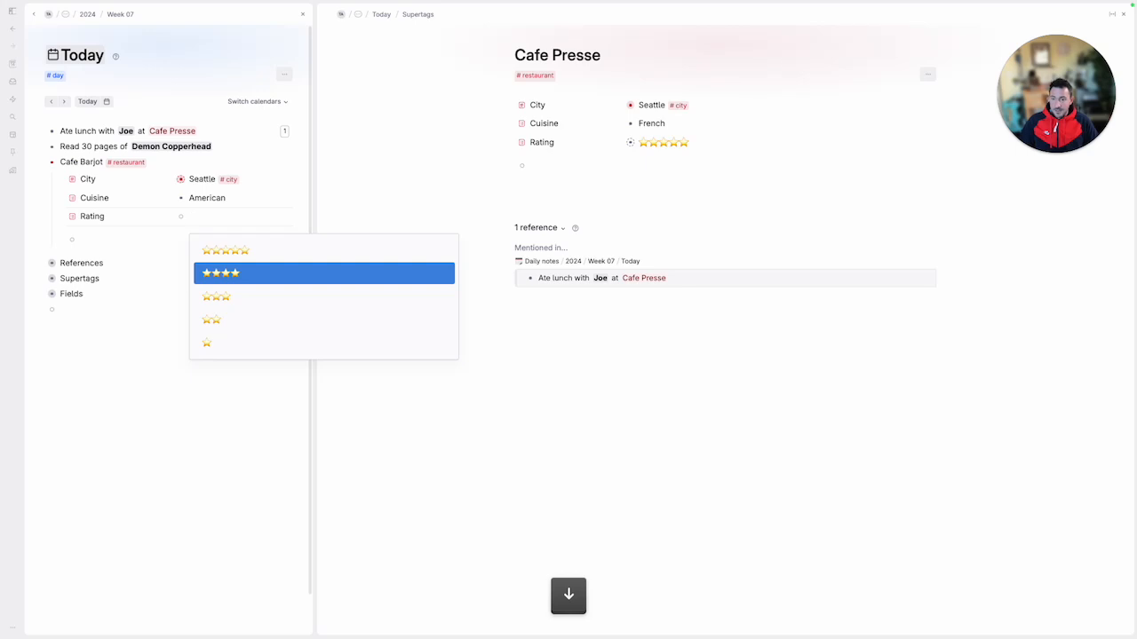
{"action": "key", "text": "Return"}
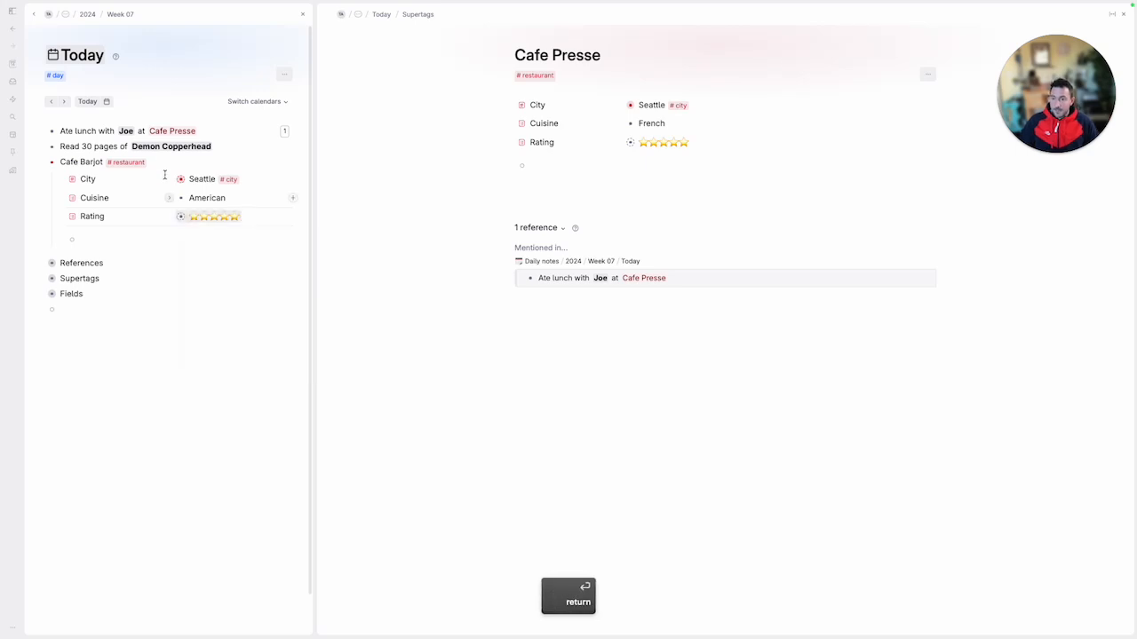
Collapse Cafe Barjot and replace the Cafe Presse panel with a widened panel for the person linked in the lunch note
{"action": "left_click", "coordinate": [41, 163]}
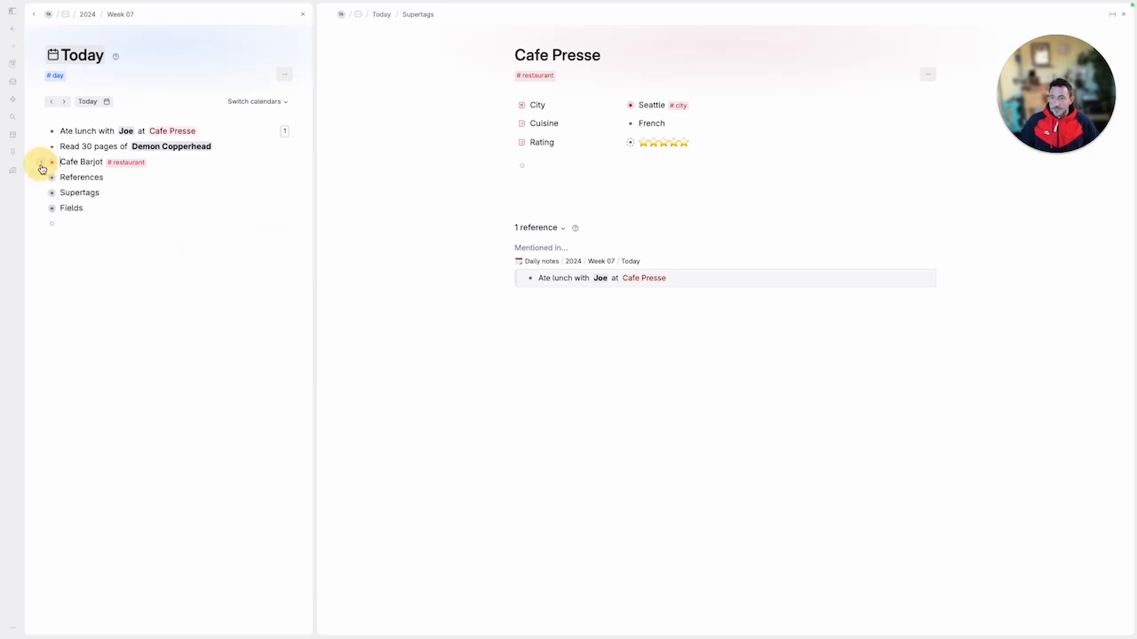
{"action": "left_click", "coordinate": [1123, 14]}
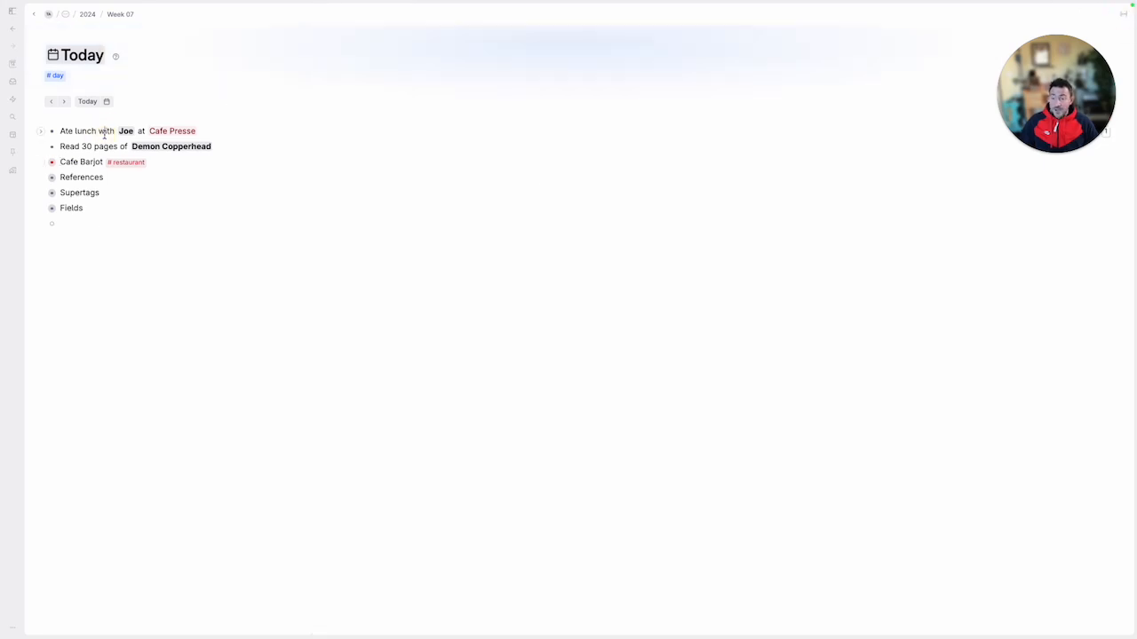
{"action": "left_click", "coordinate": [133, 131], "text": "super"}
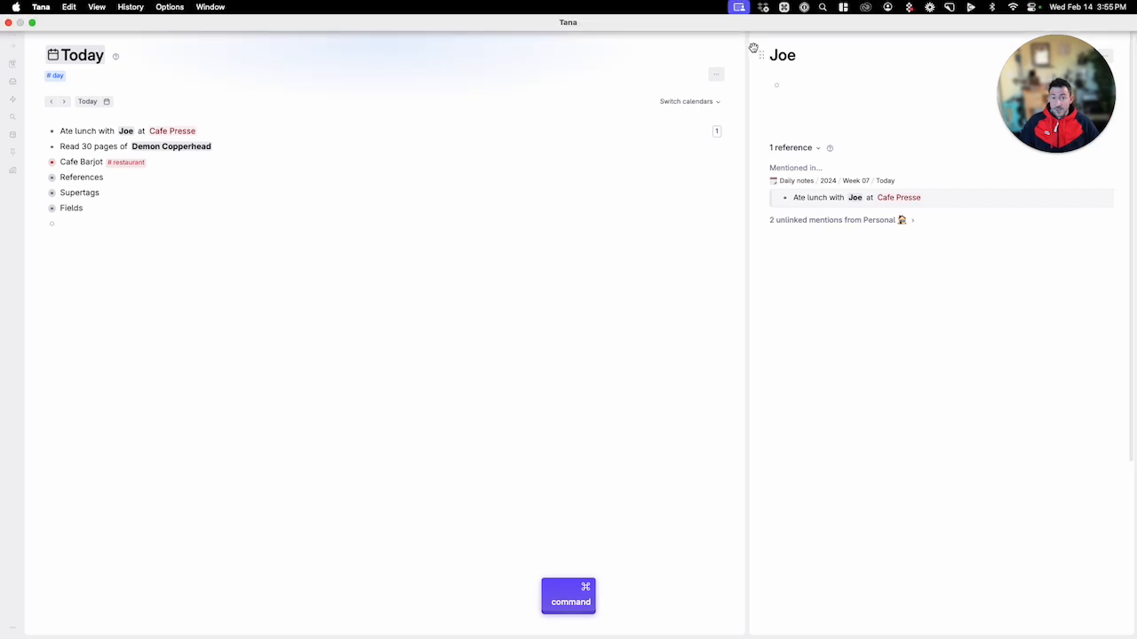
{"action": "left_click_drag", "start_coordinate": [749, 55], "coordinate": [421, 45]}
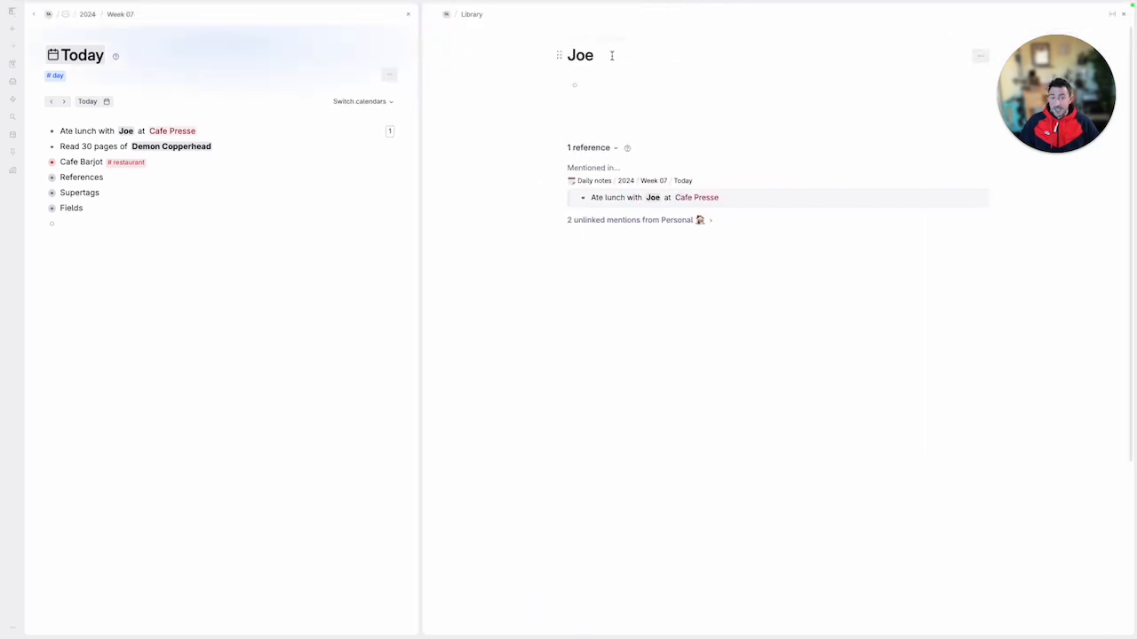
Create a friend supertag and apply it to the opened person's node
{"action": "left_click", "coordinate": [621, 58]}
{"action": "type", "text": "#friend"}
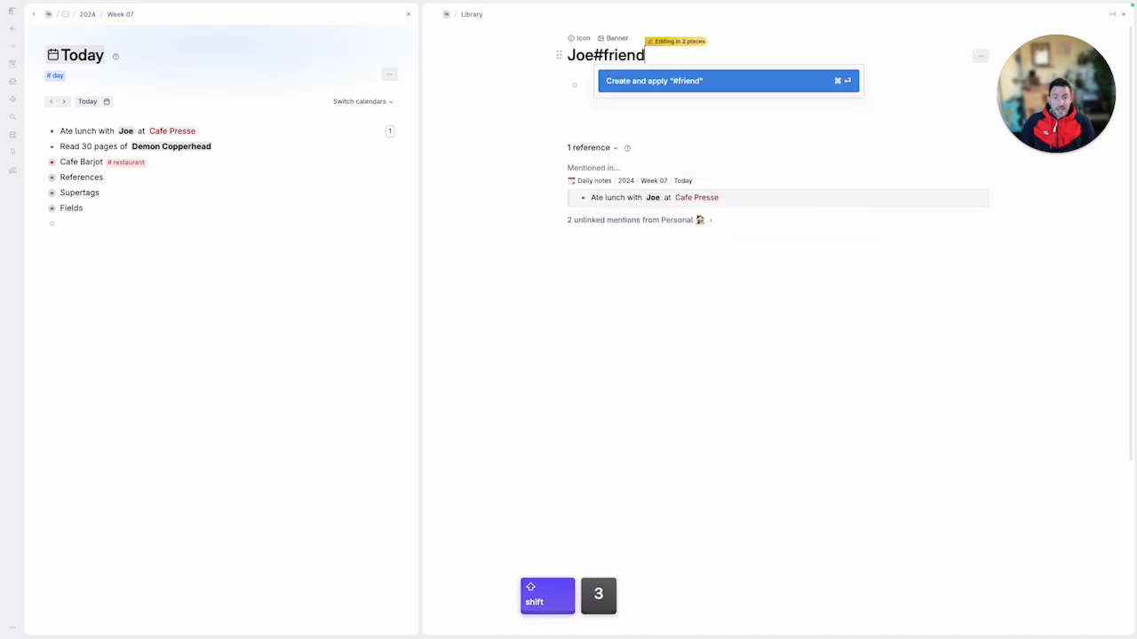
{"action": "key", "text": "Return"}
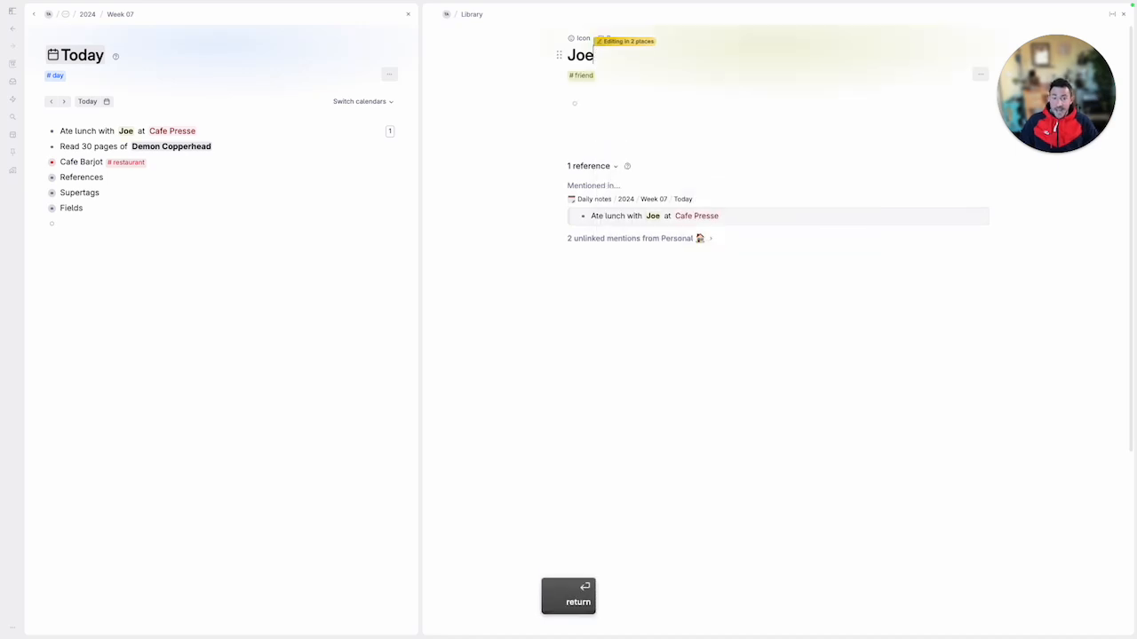
Add a Birthday field to the friend's node and change its field type to Date
{"action": "key", "text": "Down"}
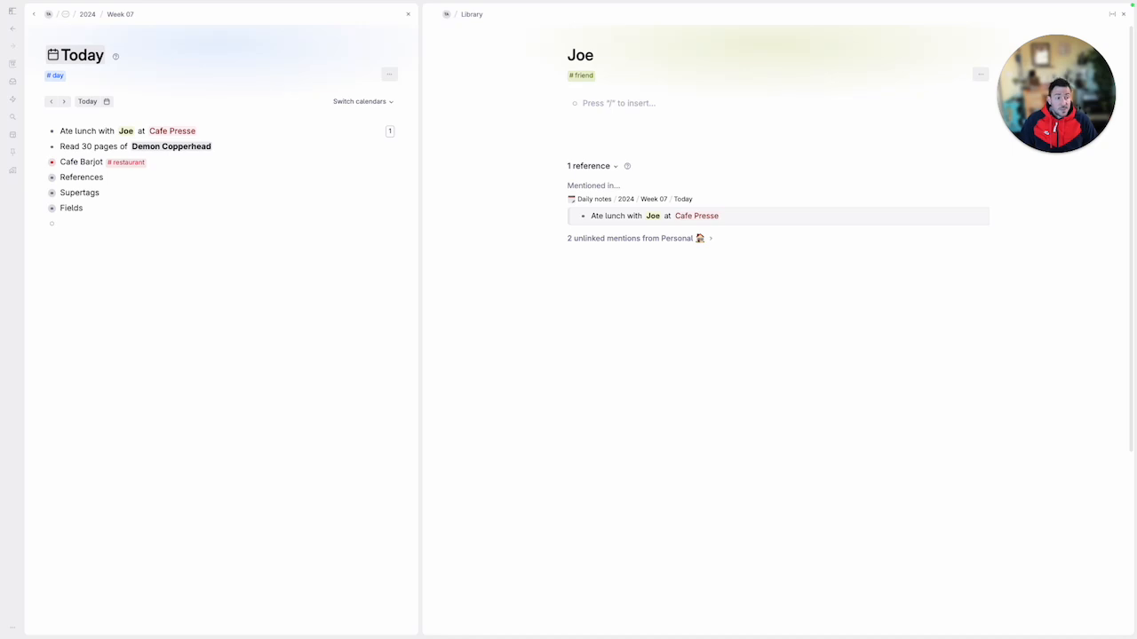
{"action": "type", "text": ">Birthday"}
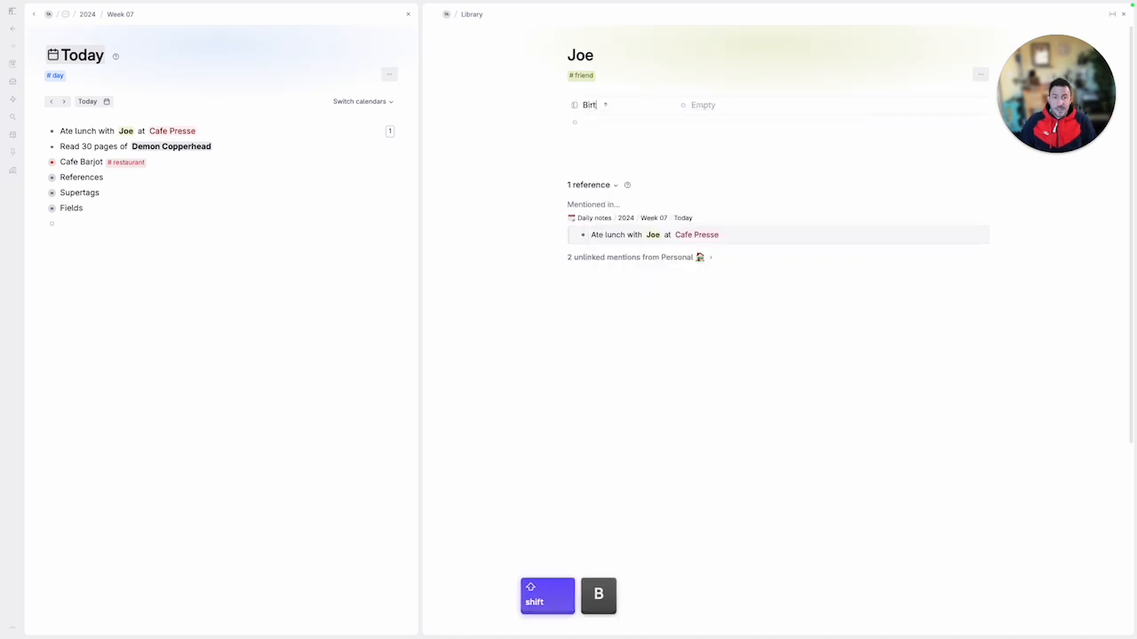
{"action": "left_click", "coordinate": [576, 106]}
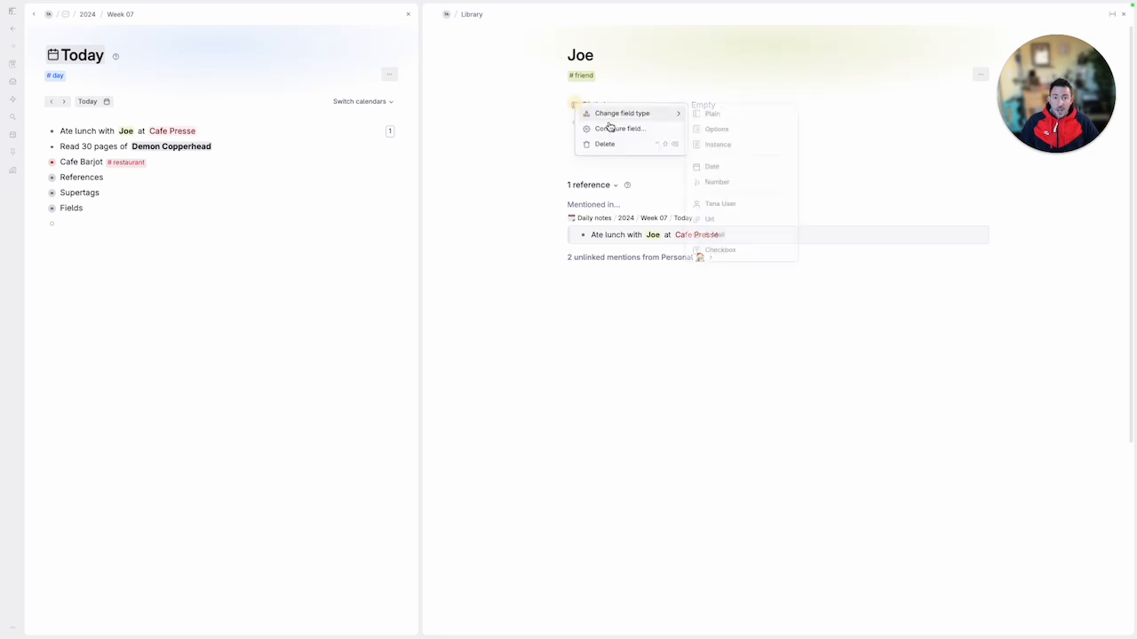
{"action": "left_click", "coordinate": [709, 166]}
Fill in the friend's birthday by choosing a day in the calendar
{"action": "key", "text": "space"}
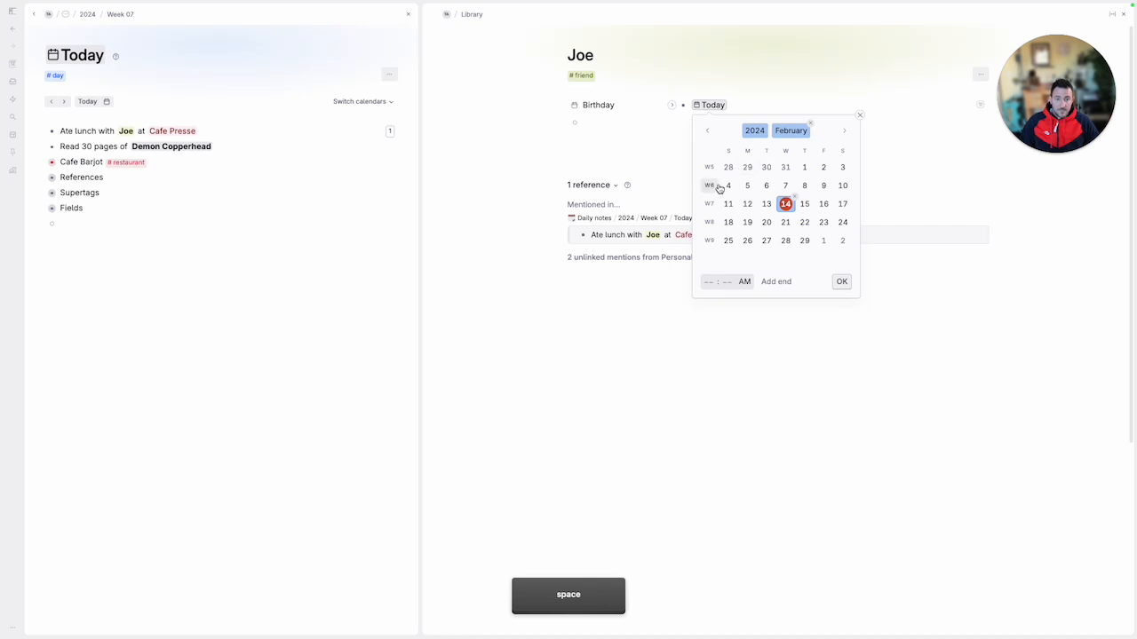
{"action": "left_click", "coordinate": [728, 167]}
{"action": "left_click", "coordinate": [842, 282]}
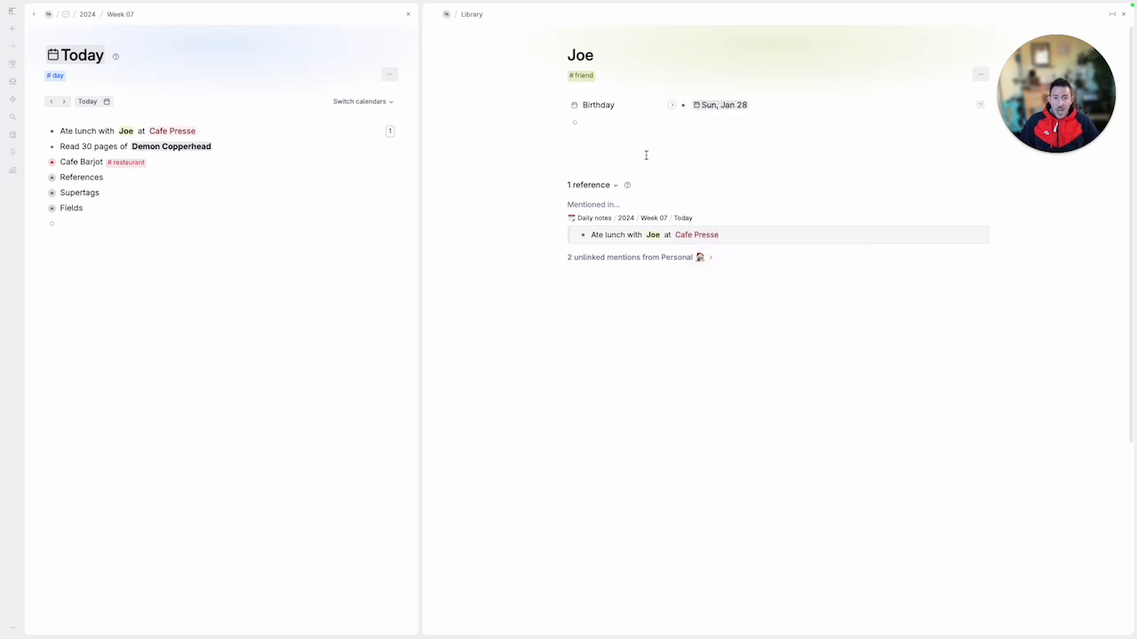
Add a How we met field to the friend's node with the value College
{"action": "type", "text": ">How we met"}
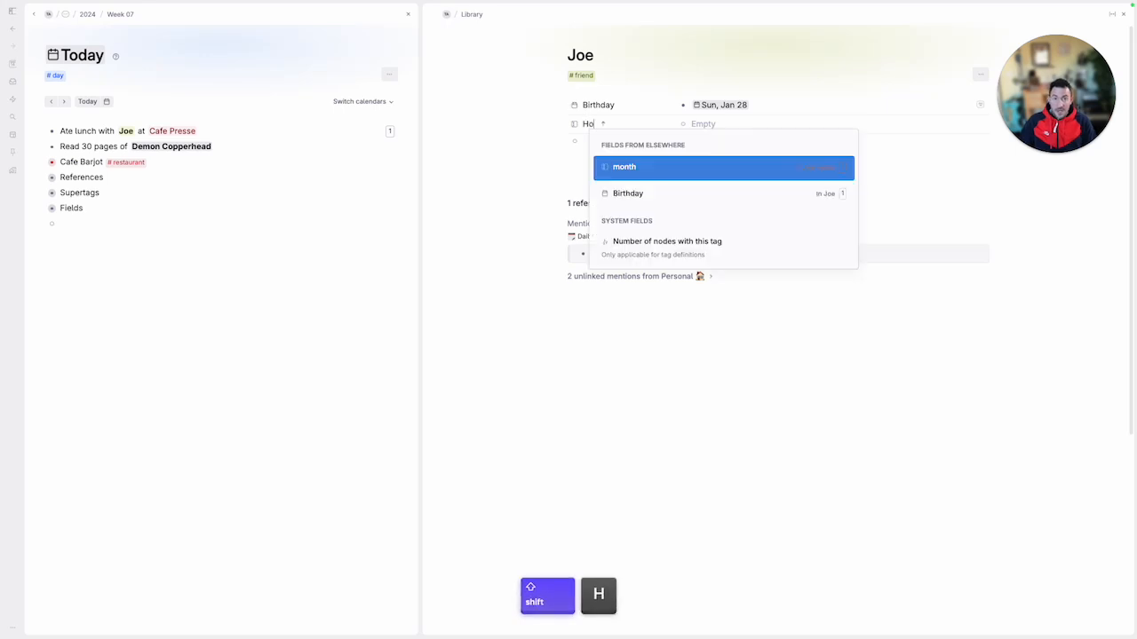
{"action": "key", "text": "Tab"}
{"action": "type", "text": "College"}
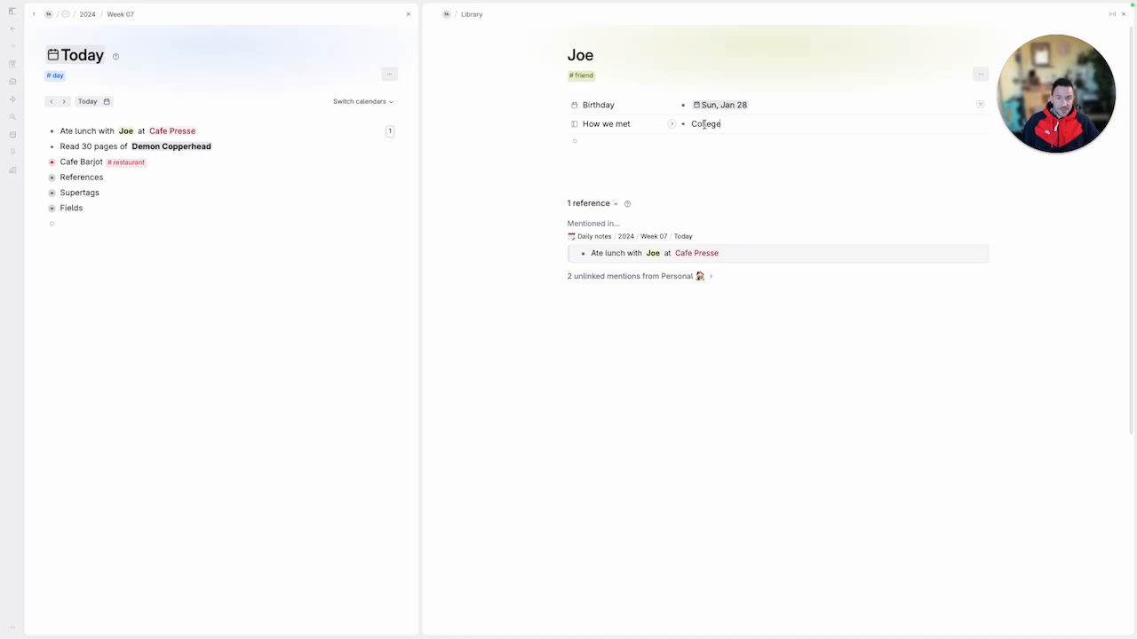
Add the Birthday and How we met fields to the friend supertag
{"action": "left_click", "coordinate": [624, 104]}
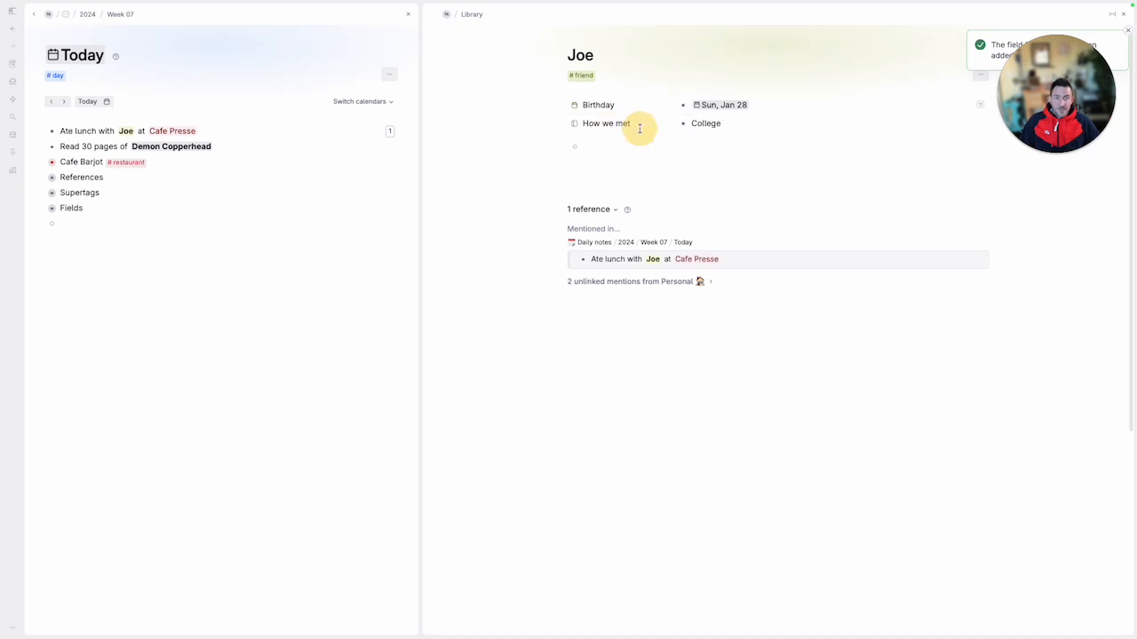
{"action": "left_click", "coordinate": [602, 144]}
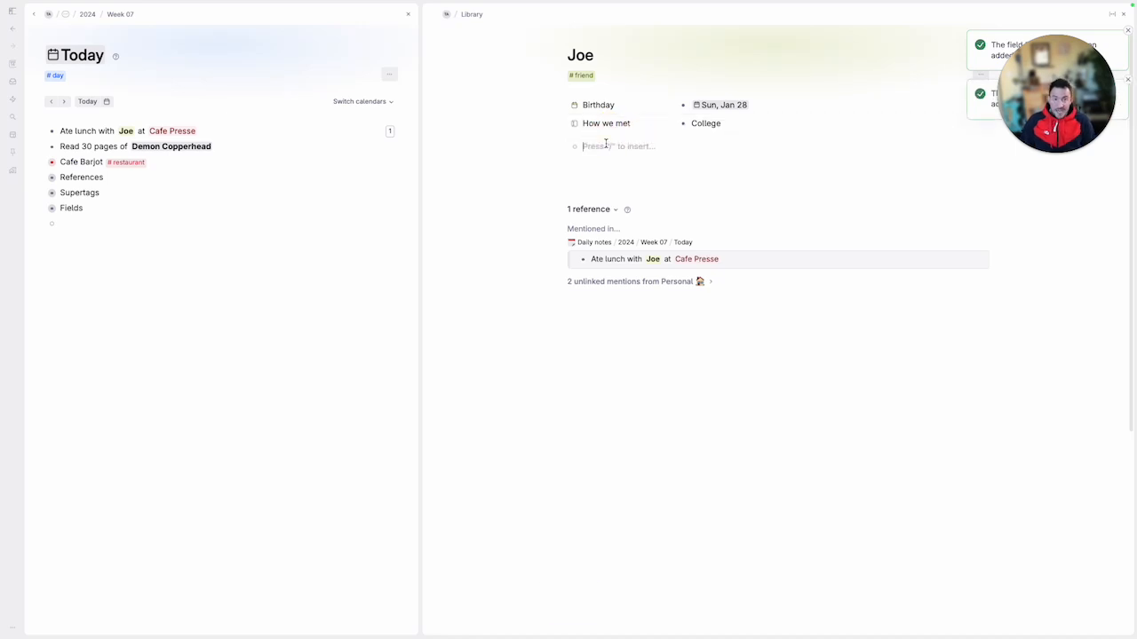
{"action": "key", "text": "shift"}
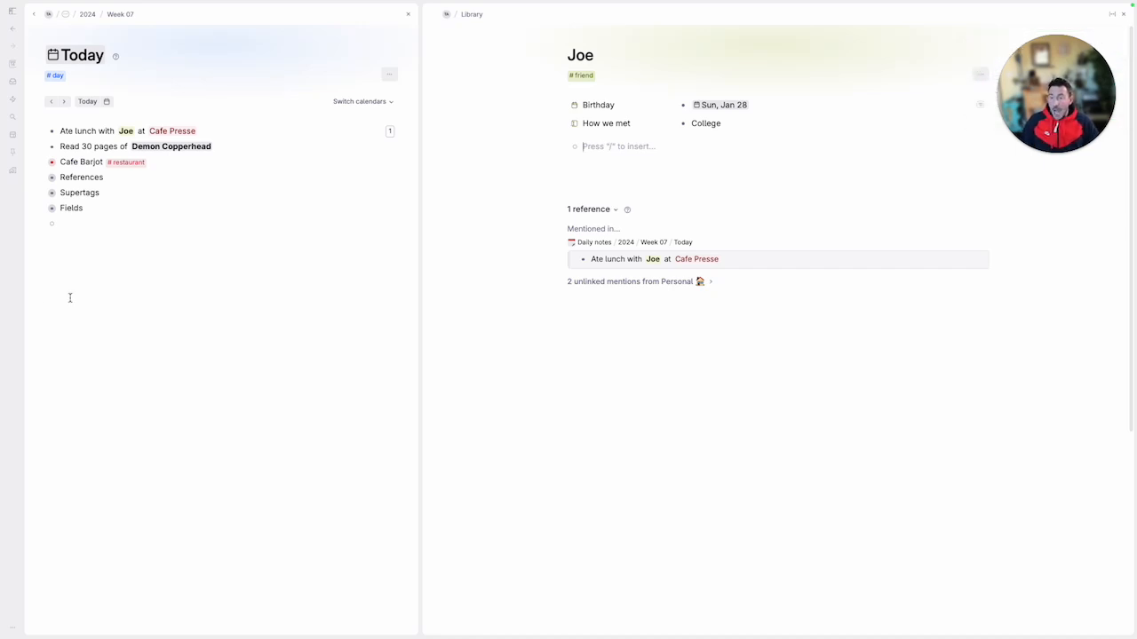
Expand the Fields node in Today and add the existing City field to the friend's node
{"action": "left_click", "coordinate": [40, 208]}
{"action": "left_click", "coordinate": [39, 196]}
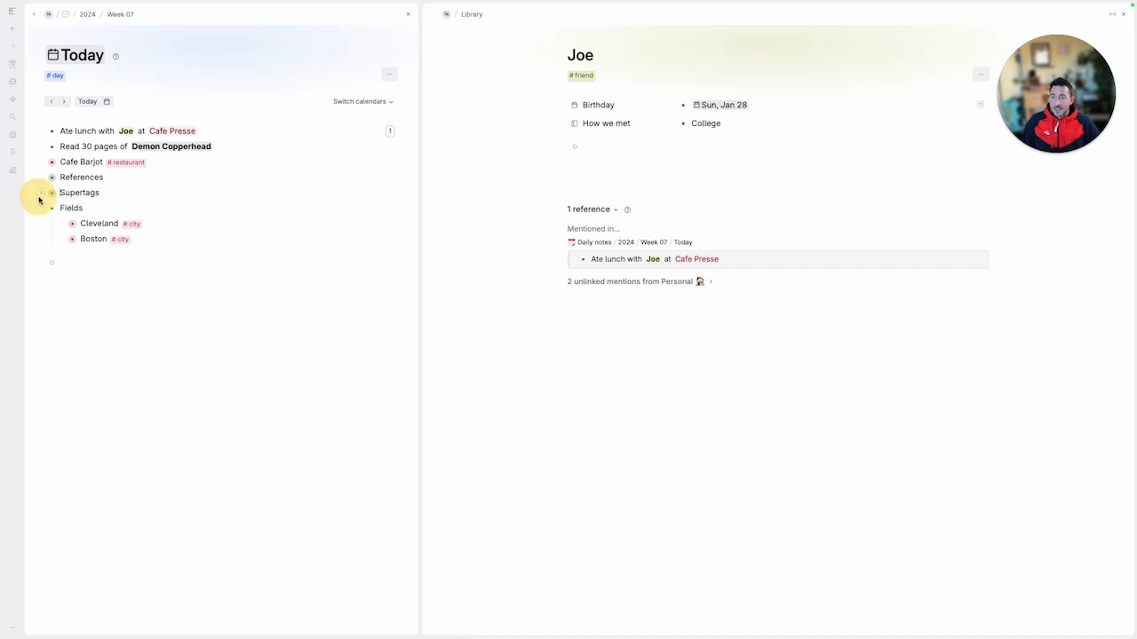
{"action": "left_click", "coordinate": [625, 142]}
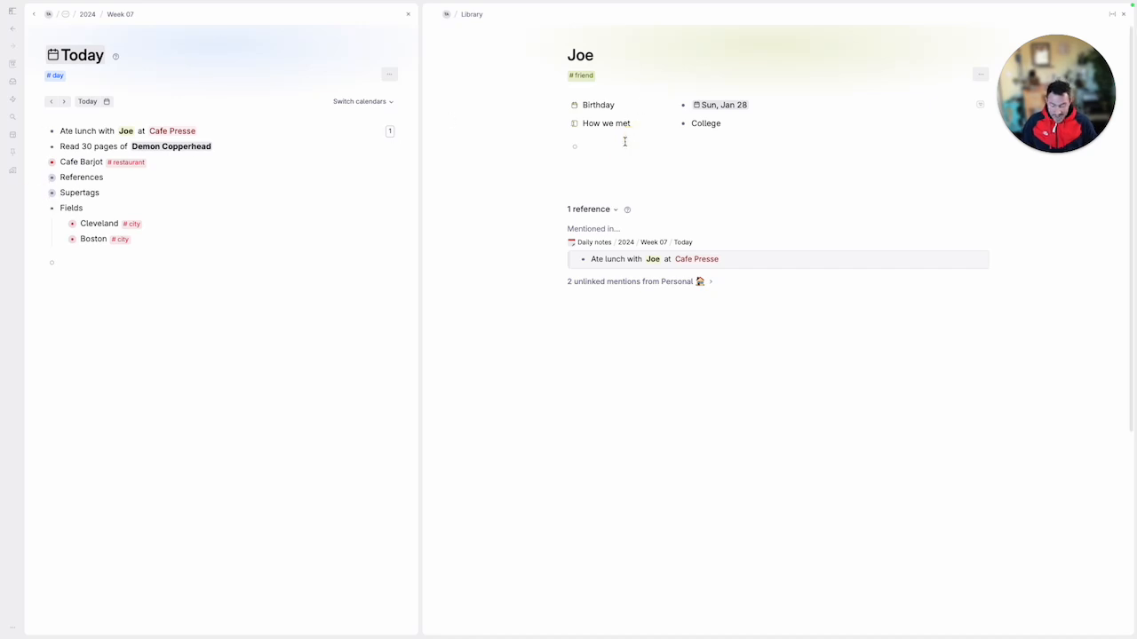
{"action": "type", "text": ">"}
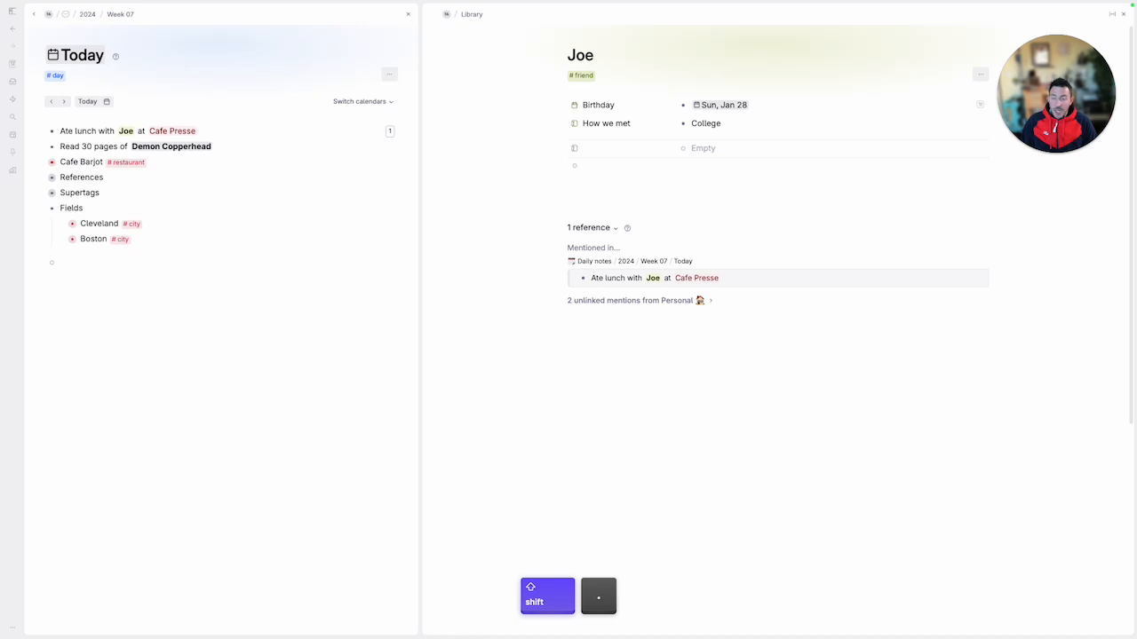
{"action": "type", "text": "City"}
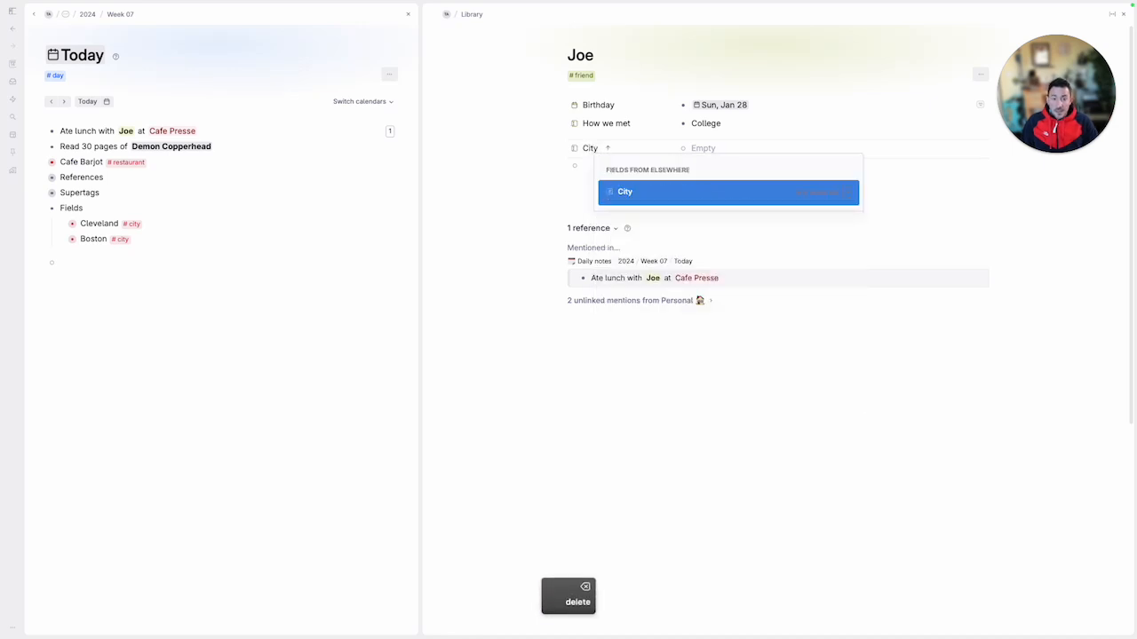
{"action": "left_click", "coordinate": [661, 197]}
Enter Washington as the friend's City value and tag it as a city
{"action": "left_click", "coordinate": [714, 147]}
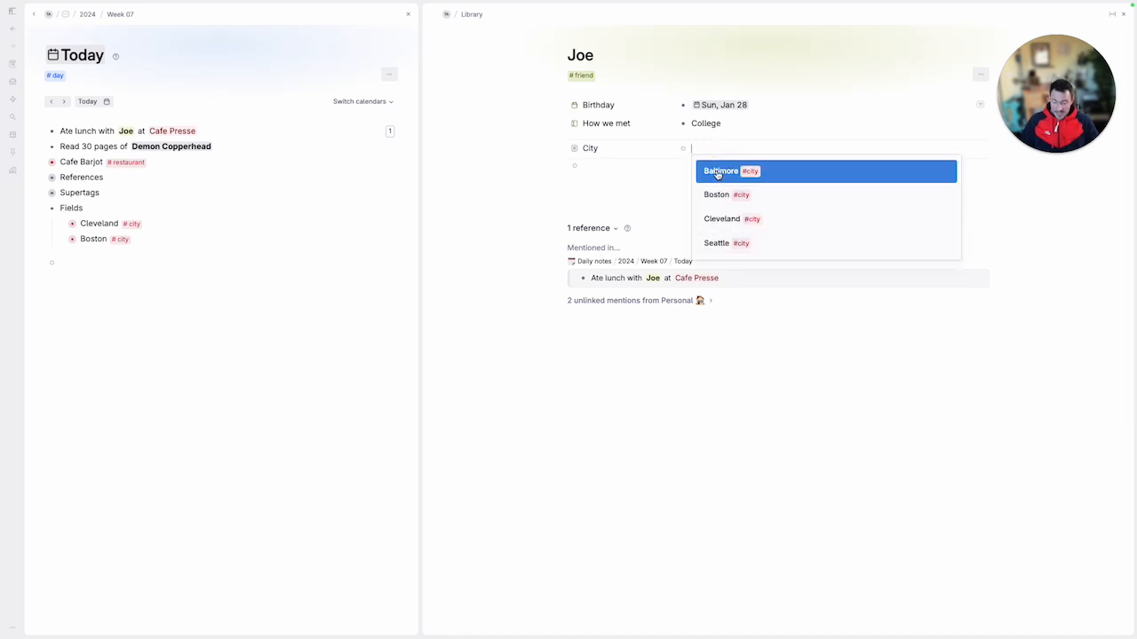
{"action": "type", "text": "Washington"}
{"action": "key", "text": "Return"}
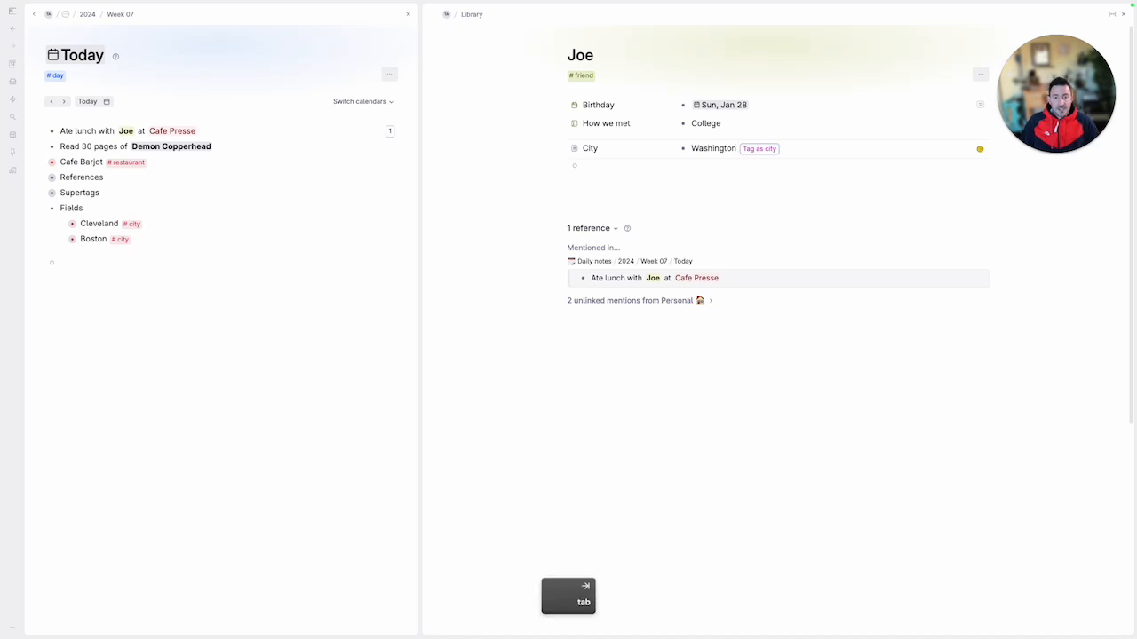
Set the State of the Washington city node to DC and add the City field to the friend supertag
{"action": "key", "text": "super+Down"}
{"action": "key", "text": "Up"}
{"action": "key", "text": "Up"}
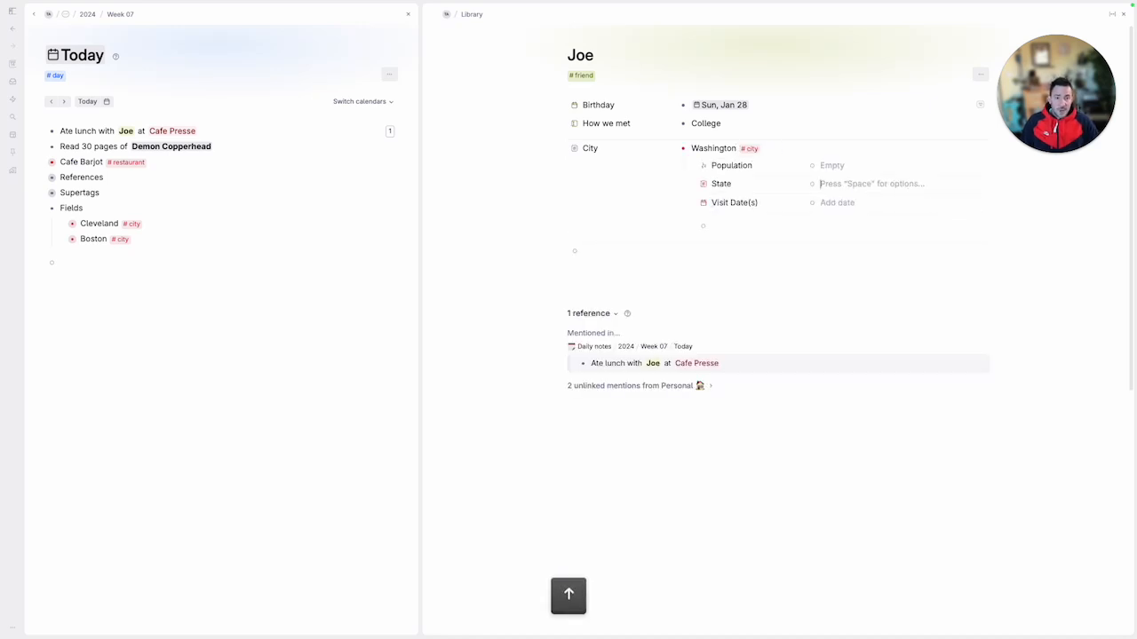
{"action": "type", "text": "DC"}
{"action": "key", "text": "Return"}
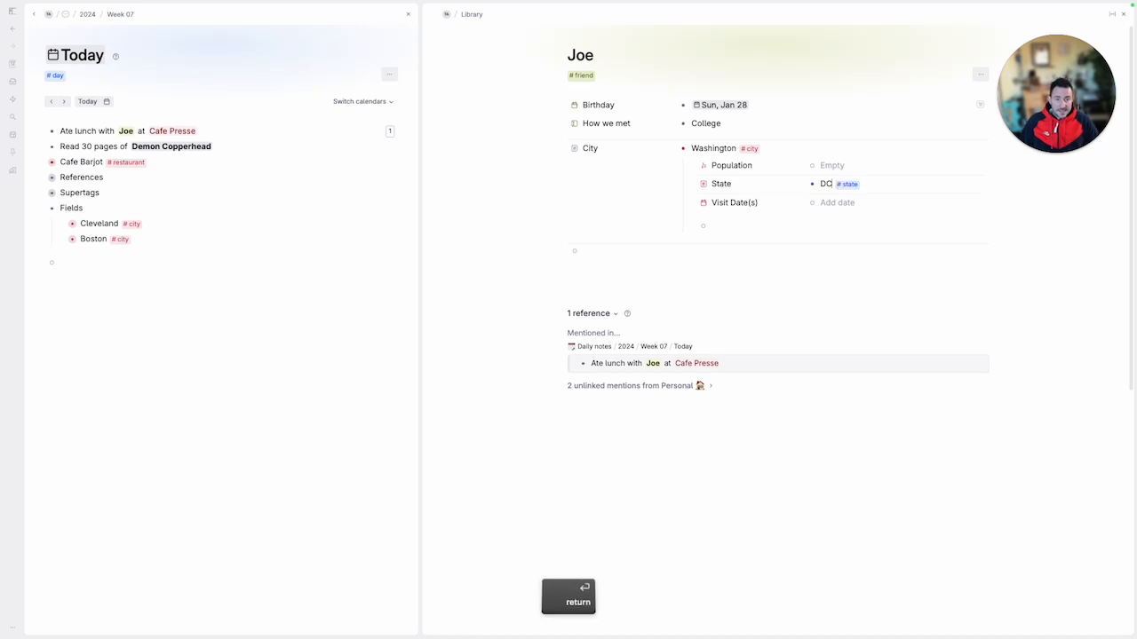
{"action": "left_click", "coordinate": [672, 150]}
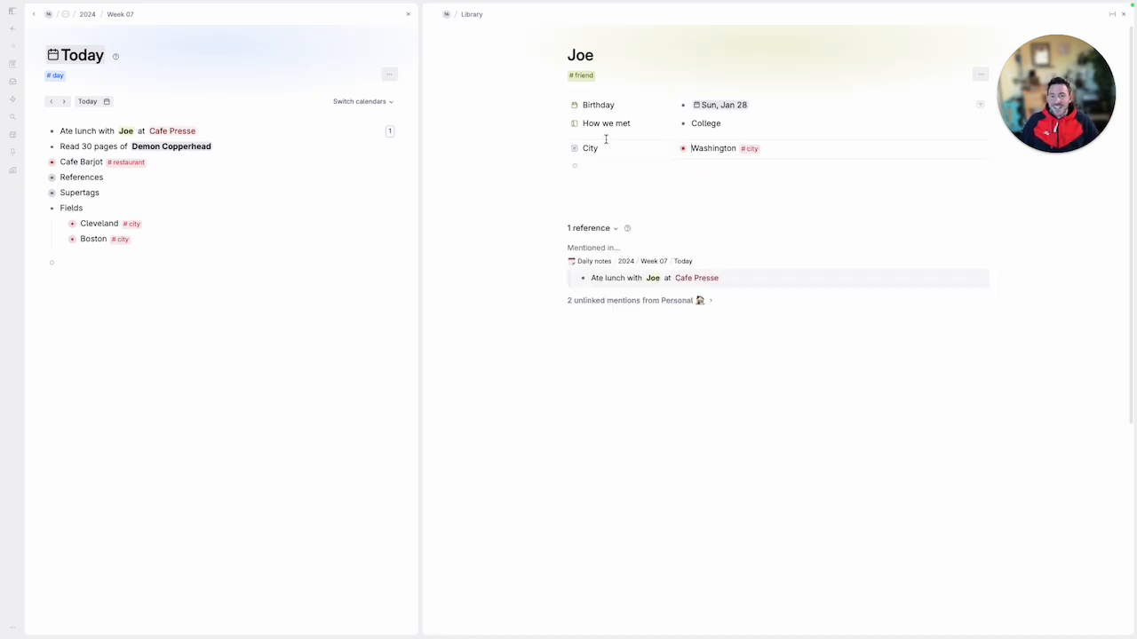
{"action": "left_click", "coordinate": [612, 147]}
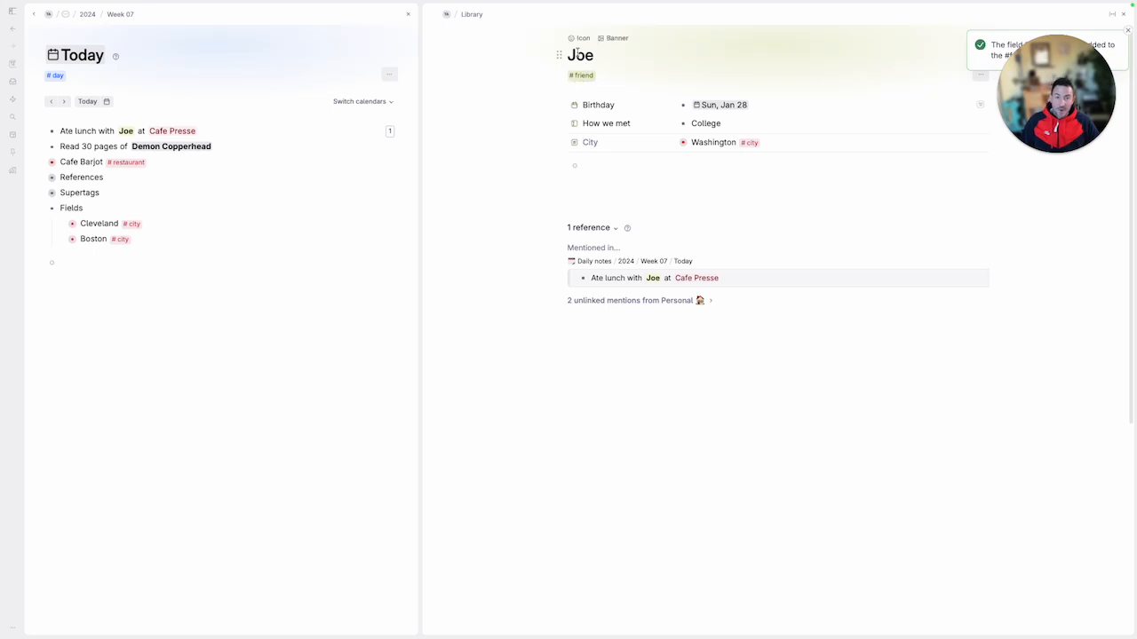
Add a node below the Demon Copperhead line about having had coffee with a friend, and tag it with the friend supertag
{"action": "left_click", "coordinate": [244, 148]}
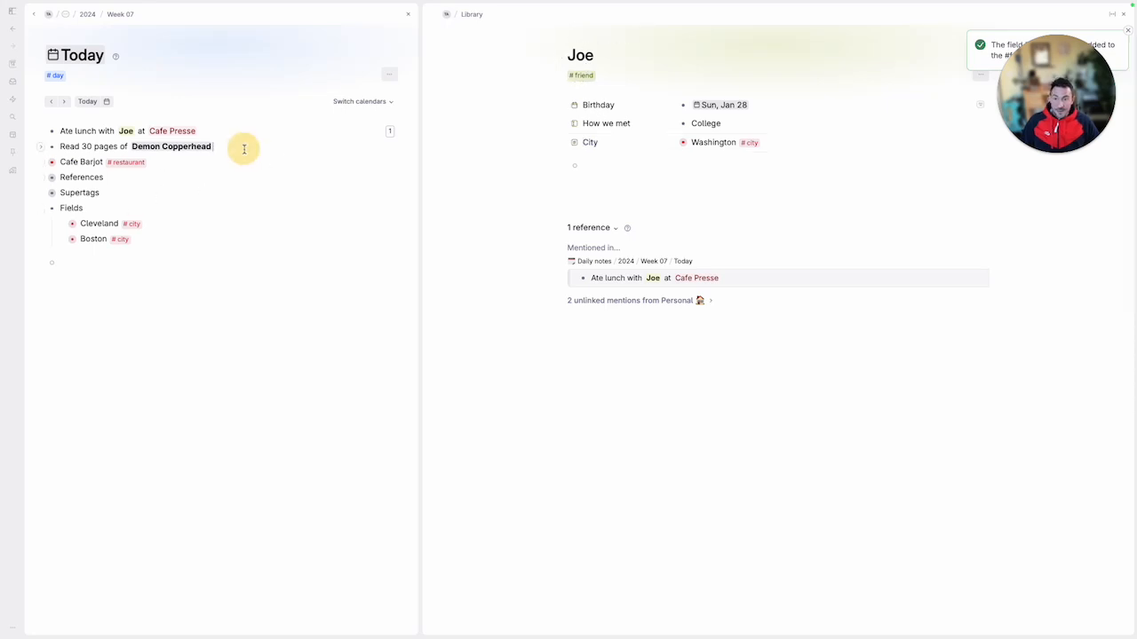
{"action": "key", "text": "Return"}
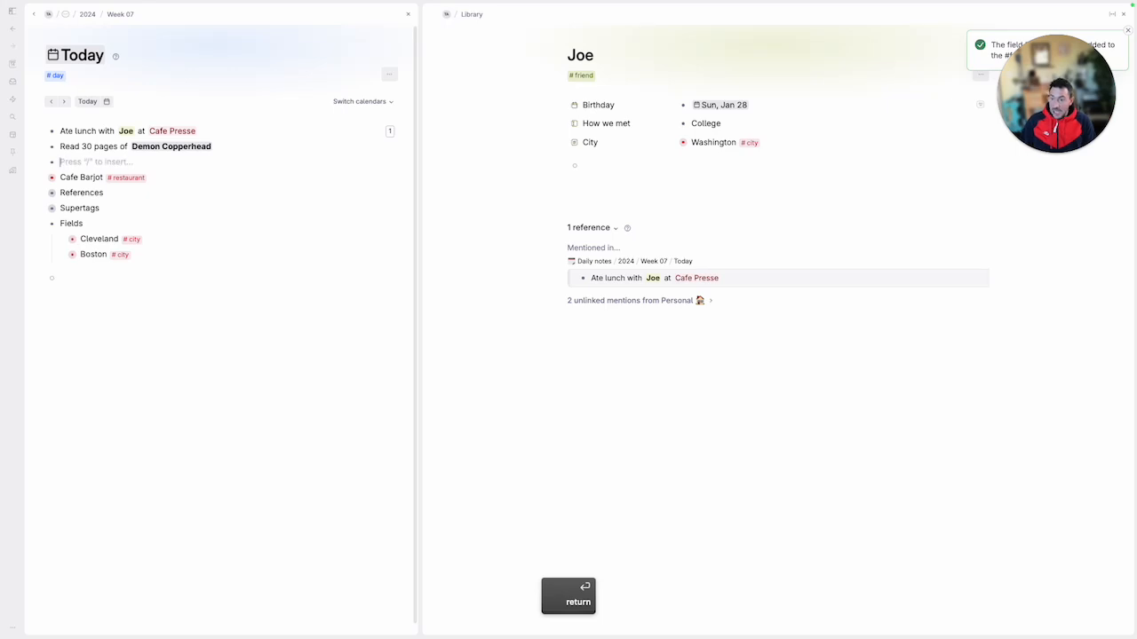
{"action": "type", "text": "Had coffee w"}
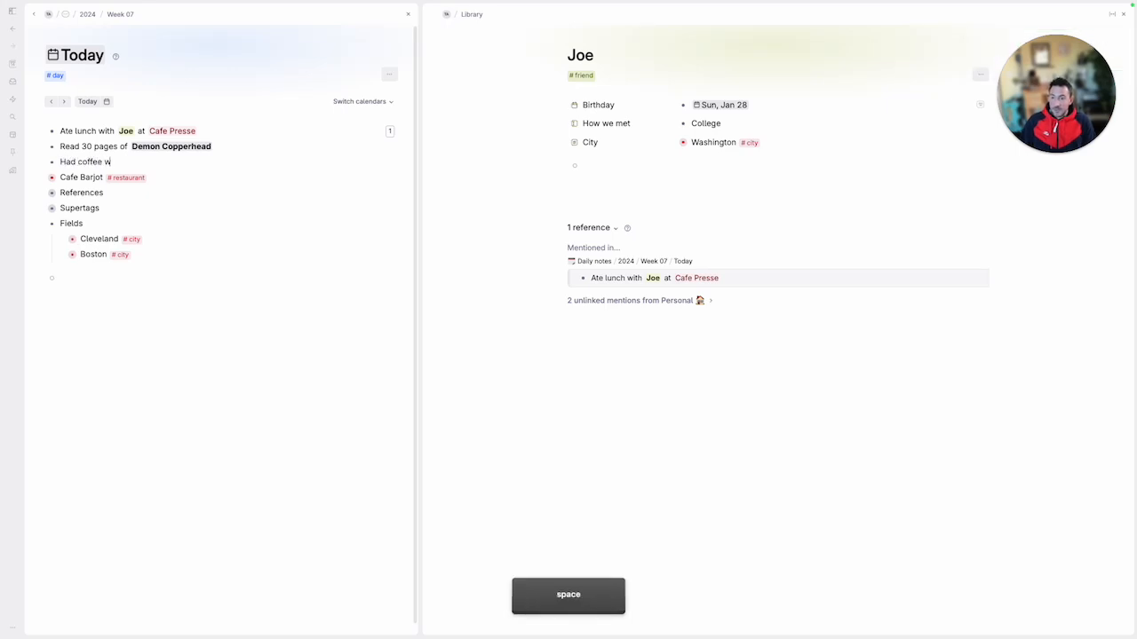
{"action": "type", "text": "ith E"}
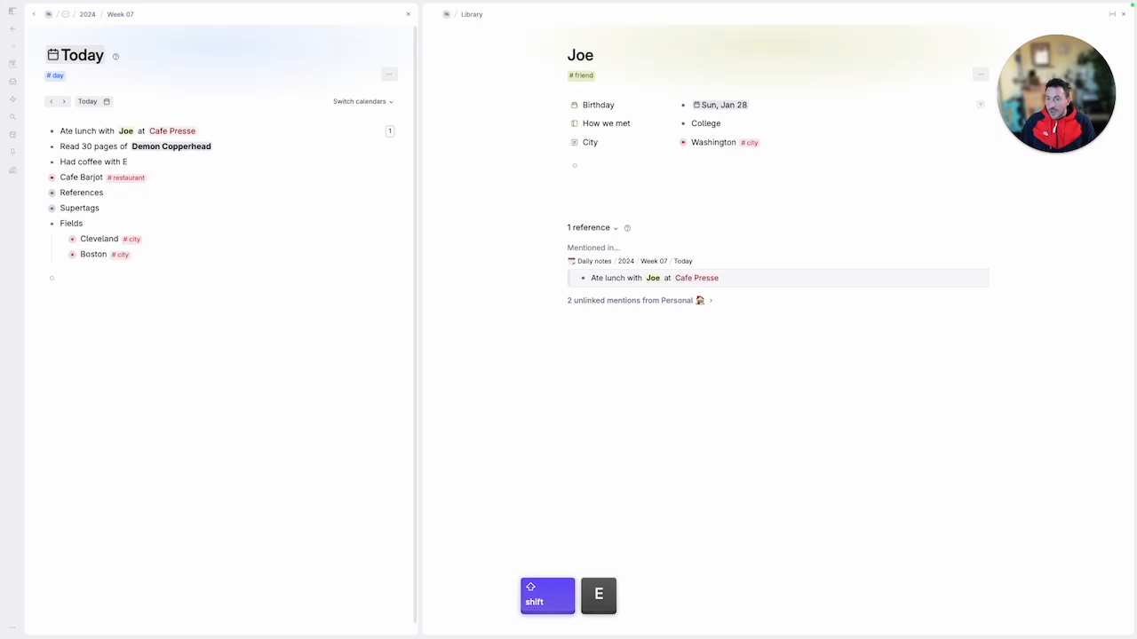
{"action": "type", "text": "lana #f"}
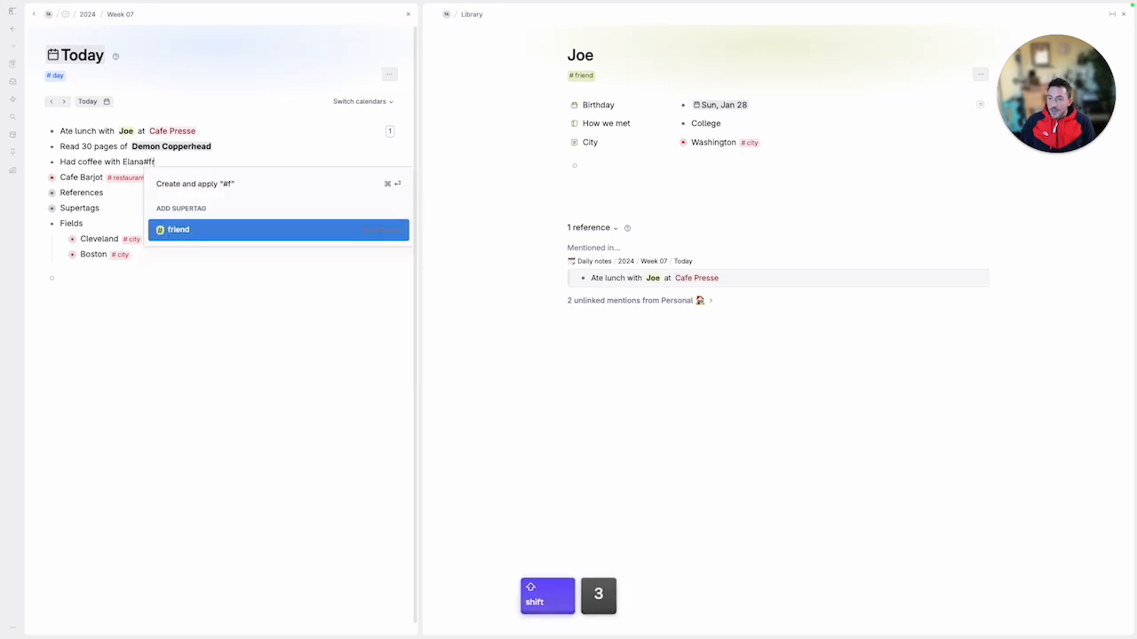
{"action": "key", "text": "Return"}
Expand the coffee node to examine the fields supplied by the friend supertag, and collapse it again
{"action": "key", "text": "super+Down"}
{"action": "key", "text": "Up"}
{"action": "key", "text": "Up"}
{"action": "key", "text": "Up"}
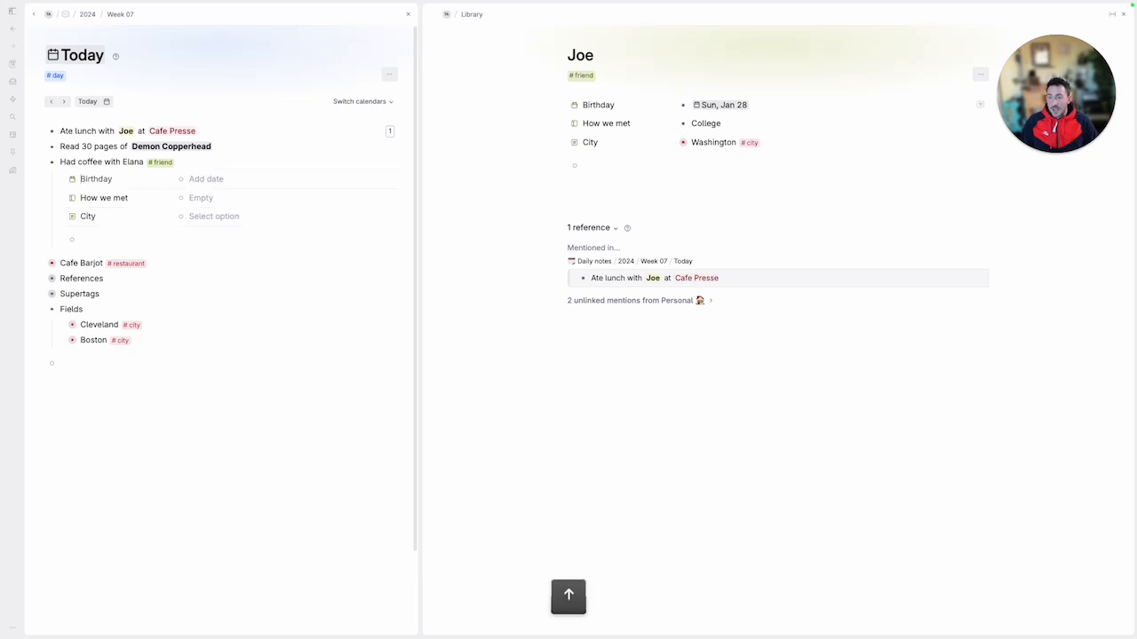
{"action": "key", "text": "Down"}
{"action": "key", "text": "Down"}
{"action": "key", "text": "Up"}
{"action": "key", "text": "Up"}
{"action": "key", "text": "Up"}
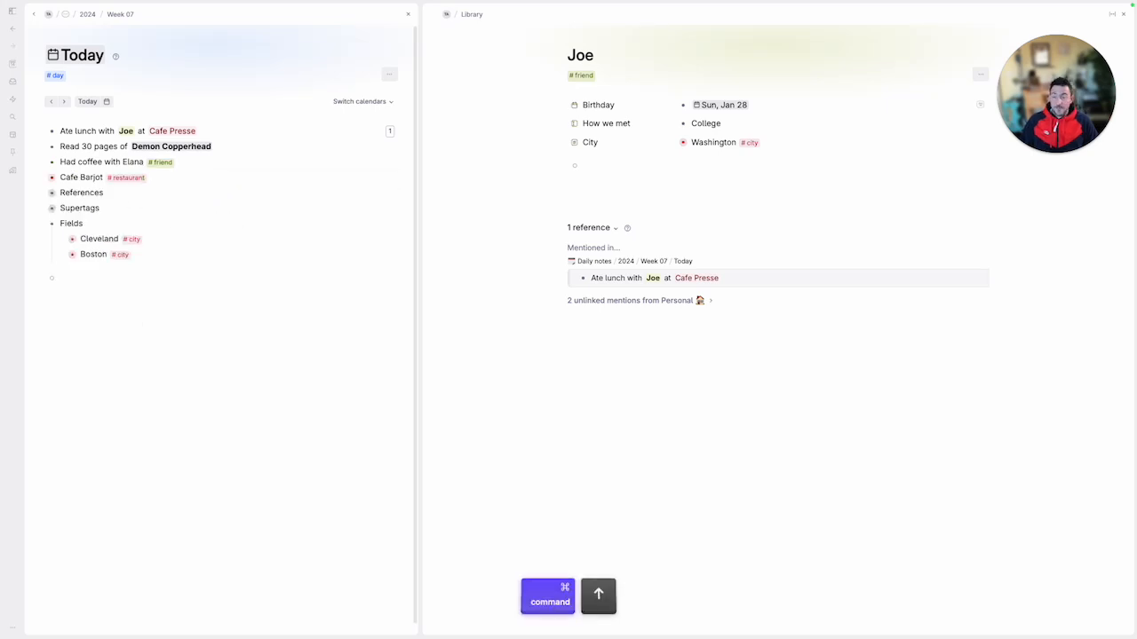
{"action": "key", "text": "super+Up"}
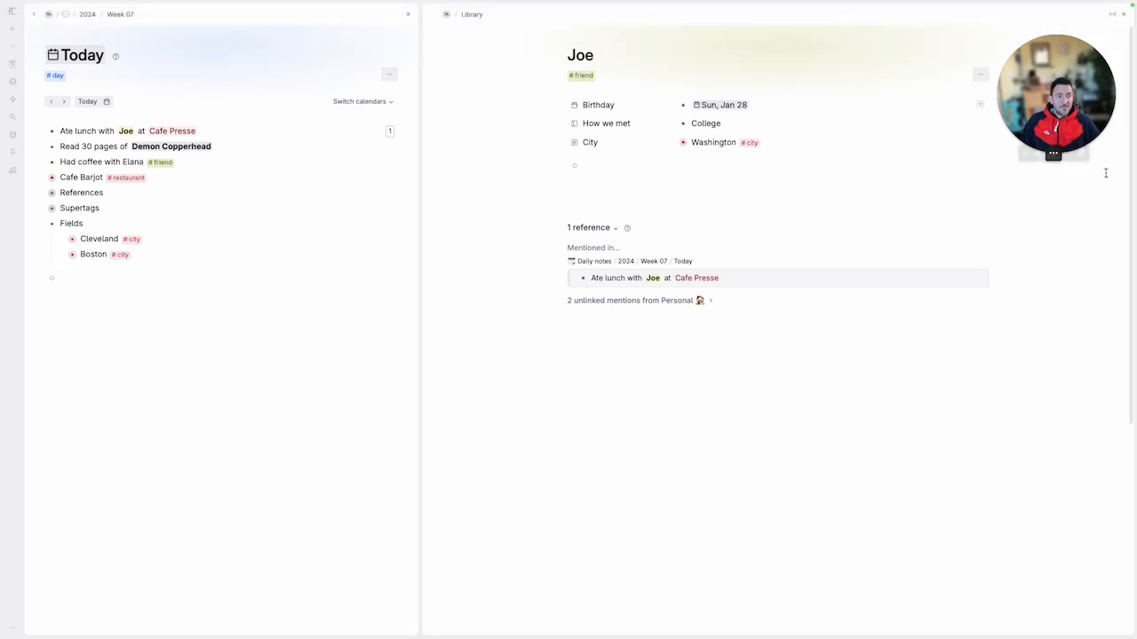
Close the friend's pane and open the Demon Copperhead reference in a widened side pane
{"action": "left_click", "coordinate": [1123, 14]}
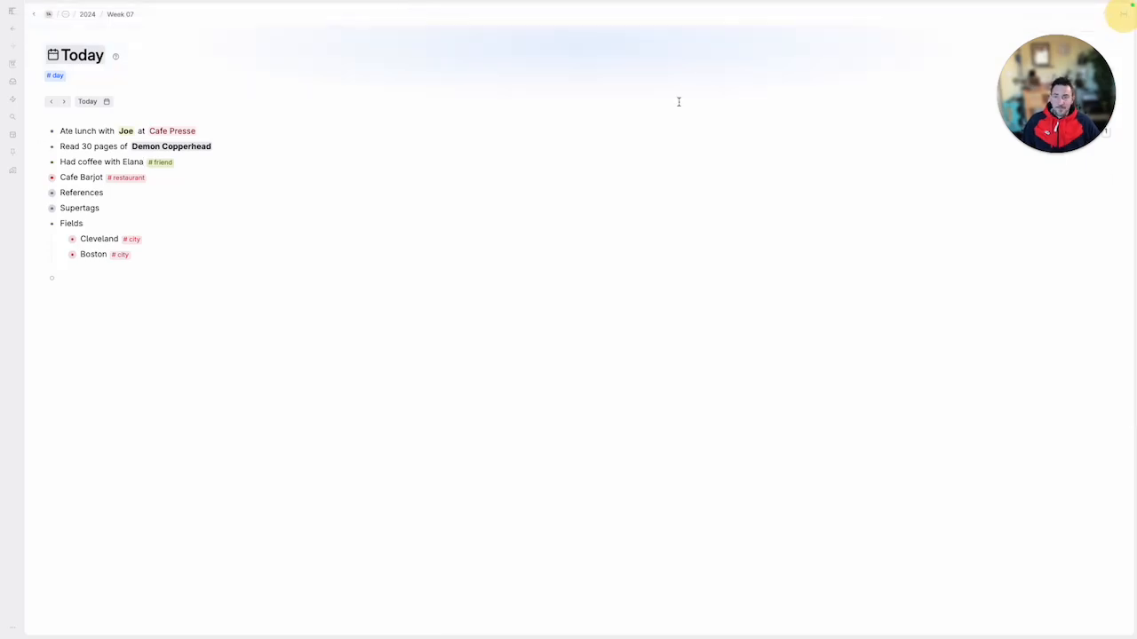
{"action": "left_click", "coordinate": [219, 144]}
{"action": "key", "text": "super"}
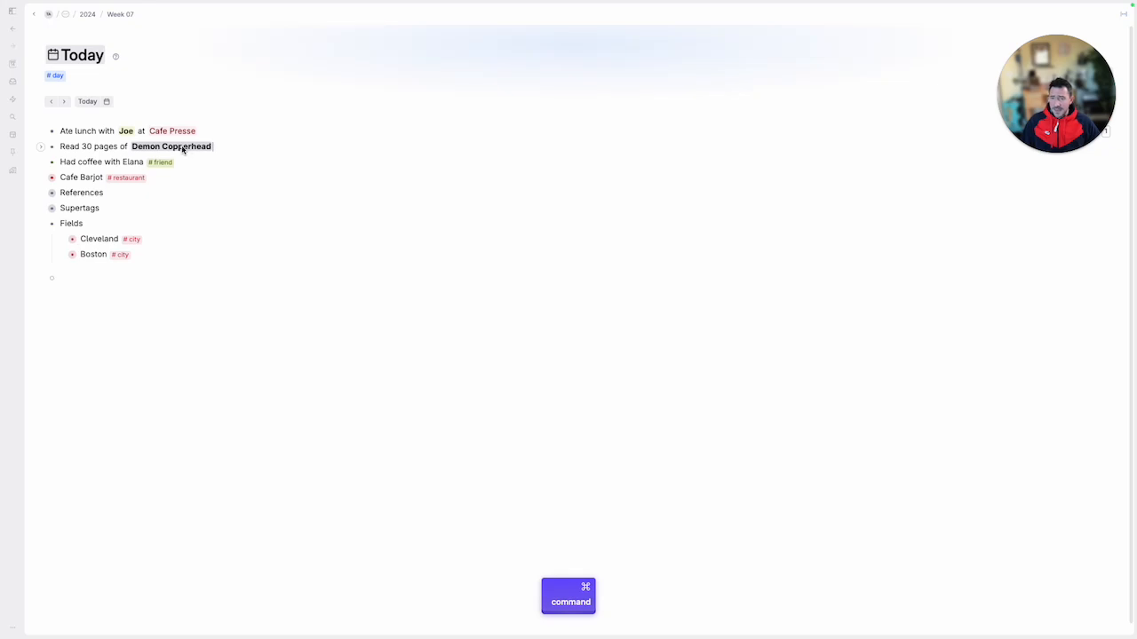
{"action": "left_click_drag", "start_coordinate": [227, 147], "coordinate": [218, 149]}
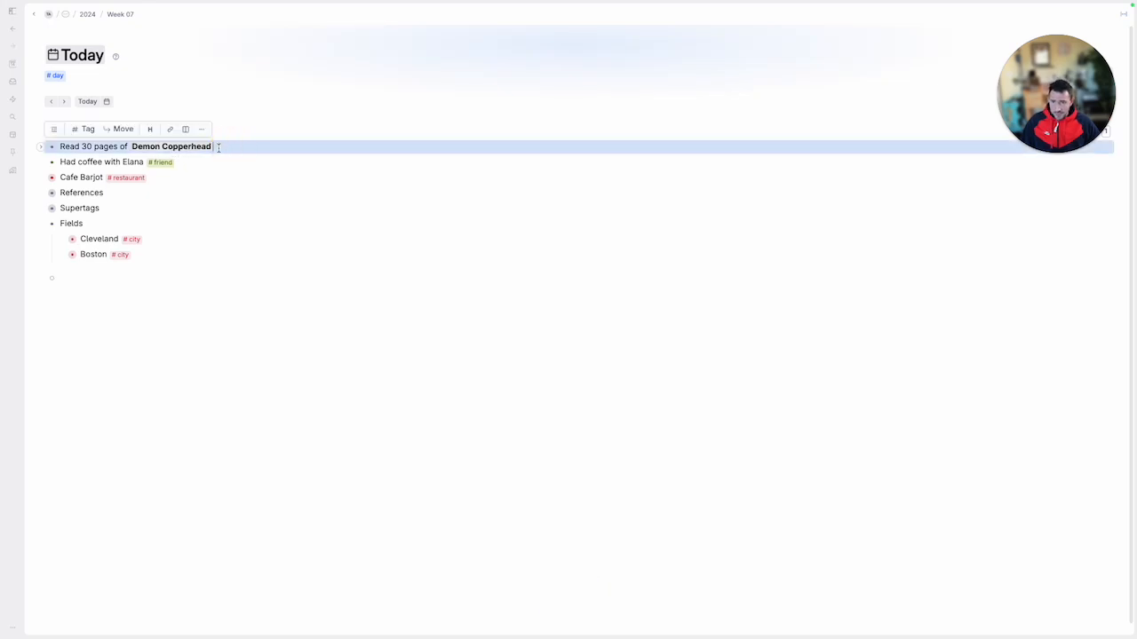
{"action": "left_click", "coordinate": [218, 148]}
{"action": "left_click", "coordinate": [191, 151], "text": "super"}
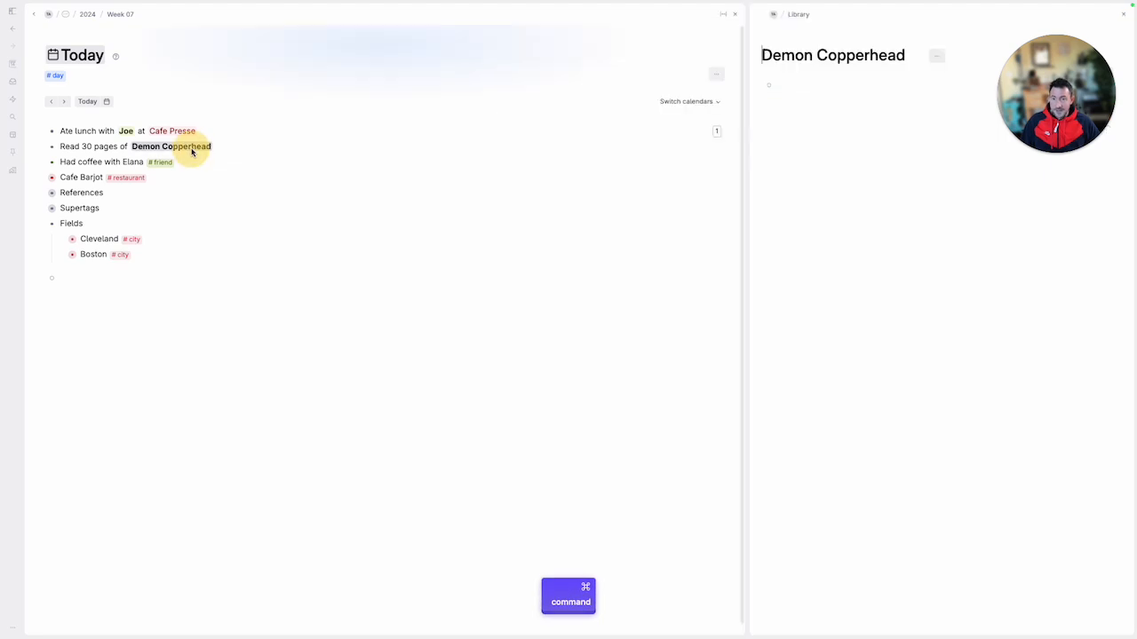
{"action": "left_click_drag", "start_coordinate": [746, 105], "coordinate": [469, 104]}
Tag Demon Copperhead with a new book supertag and add an Author field to it
{"action": "type", "text": "#book"}
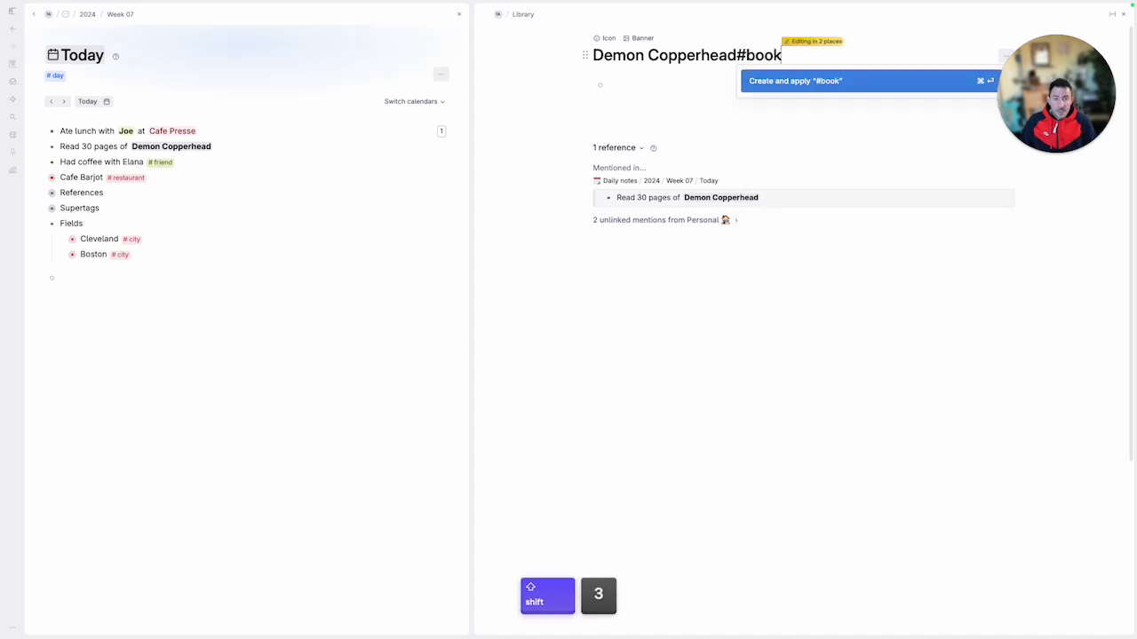
{"action": "key", "text": "Return"}
{"action": "key", "text": "Down"}
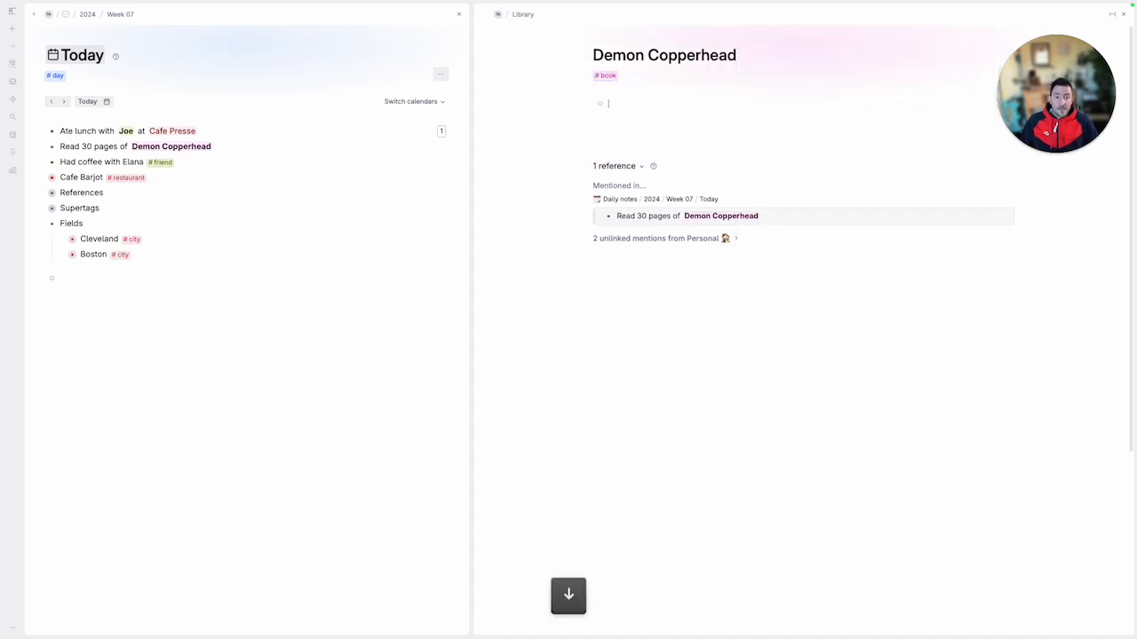
{"action": "type", "text": ">"}
{"action": "type", "text": "Autho"}
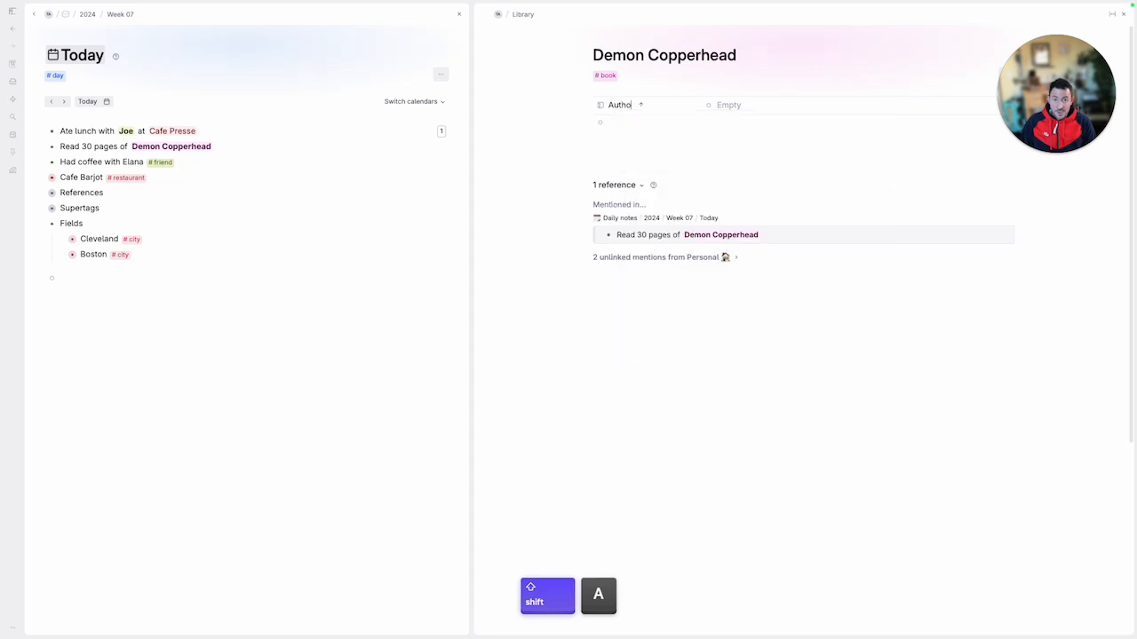
{"action": "type", "text": "r"}
{"action": "key", "text": "Down"}
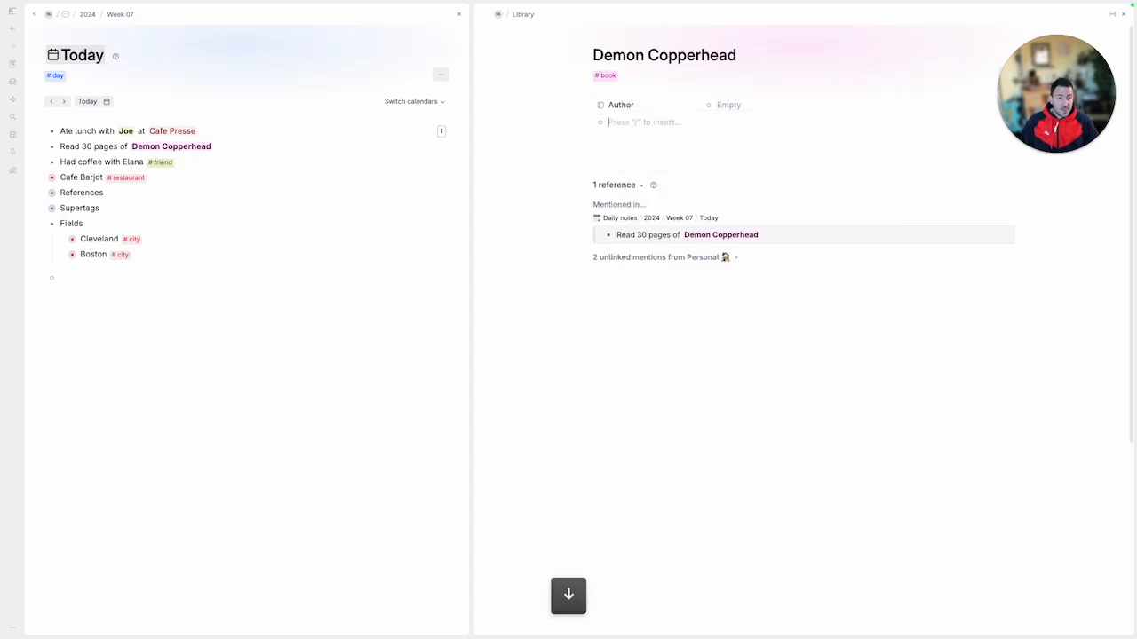
Add a new Genre field and the existing Rating field to the Demon Copperhead node
{"action": "type", "text": ">Genre"}
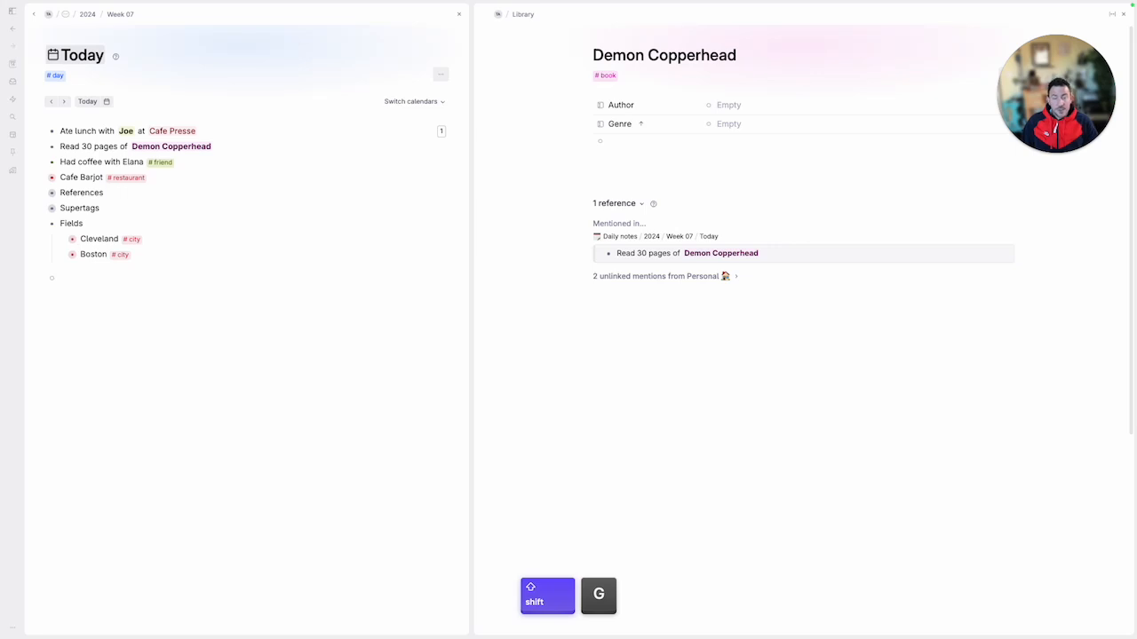
{"action": "key", "text": "Down"}
{"action": "key", "text": "Up"}
{"action": "key", "text": "Down"}
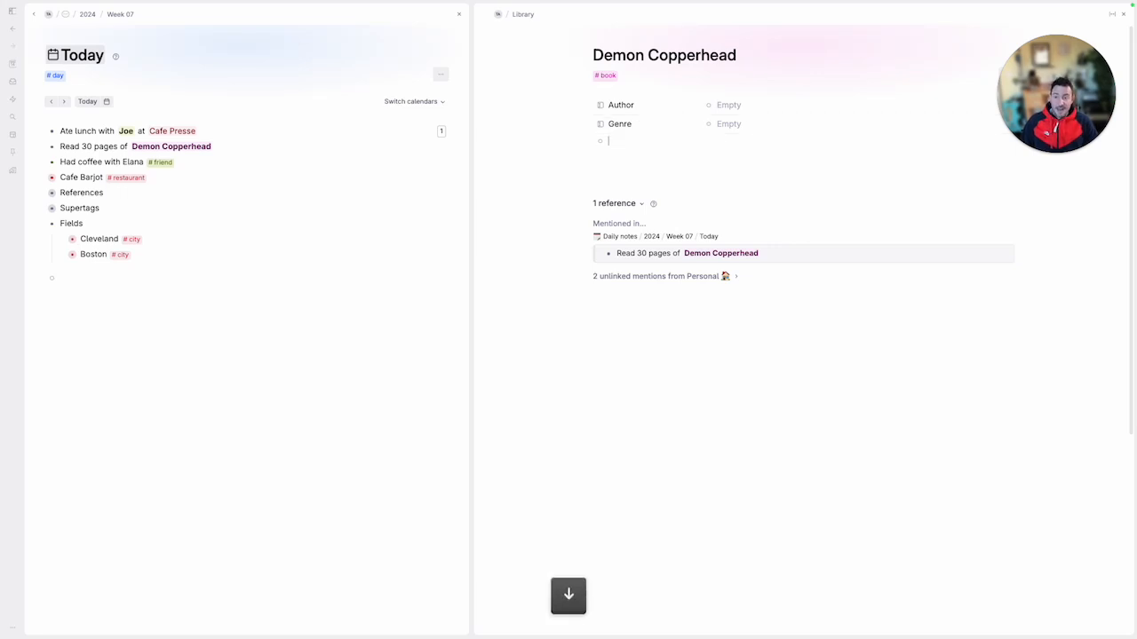
{"action": "type", "text": ">Rating"}
{"action": "key", "text": "Return"}
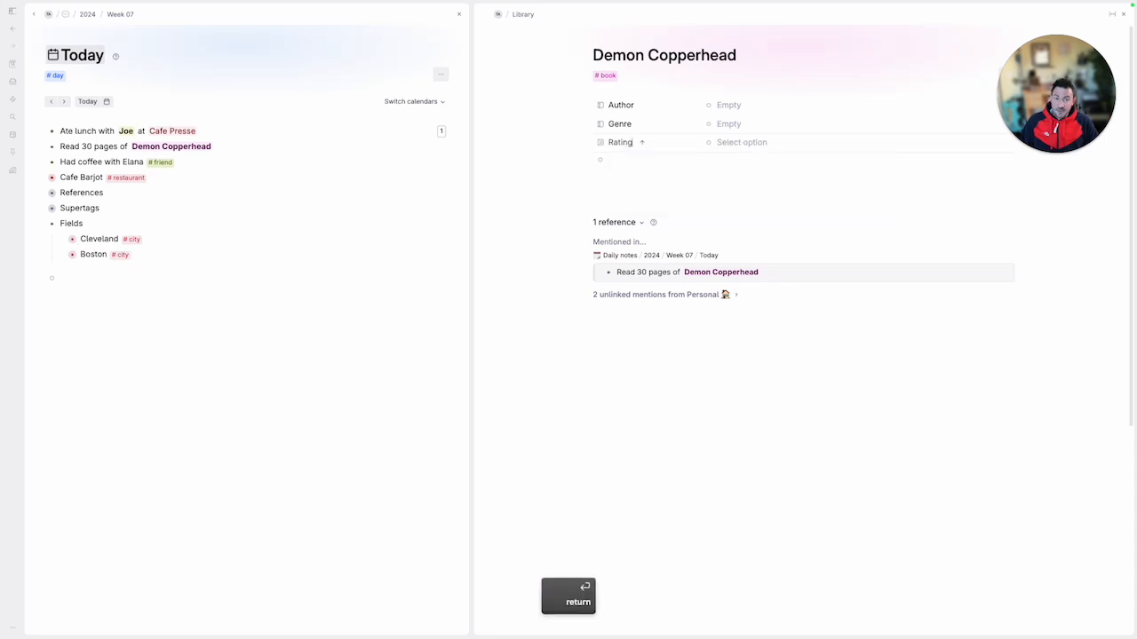
Examine the star options offered by the Rating field without choosing one
{"action": "key", "text": "Right"}
{"action": "key", "text": "space"}
{"action": "key", "text": "Down"}
{"action": "key", "text": "Down"}
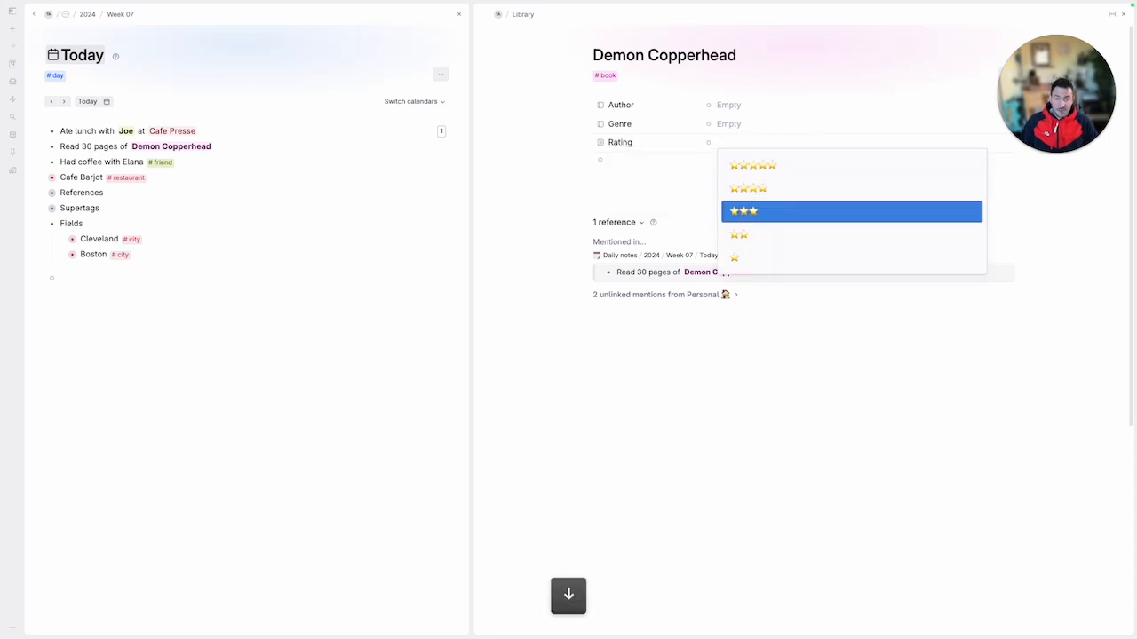
{"action": "key", "text": "Escape"}
{"action": "key", "text": "Left"}
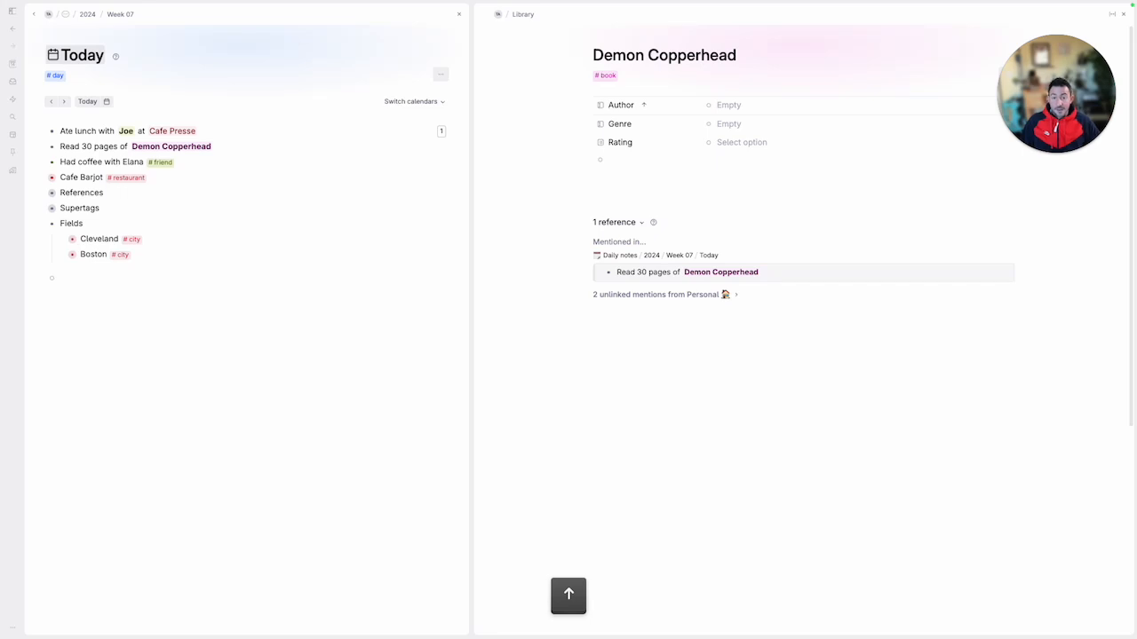
Expand the Supertags node in Today, add an author node below Maryland, and convert it to a supertag
{"action": "left_click", "coordinate": [42, 210]}
{"action": "left_click", "coordinate": [173, 268]}
{"action": "key", "text": "Return"}
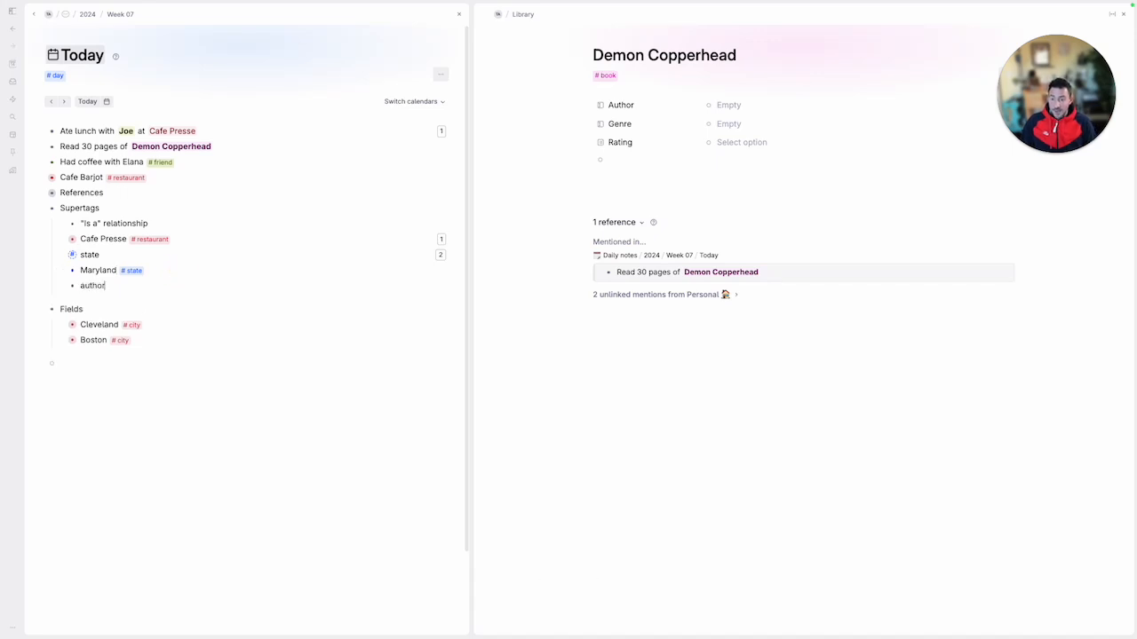
{"action": "key", "text": "super+k"}
{"action": "type", "text": "convert"}
{"action": "key", "text": "Return"}
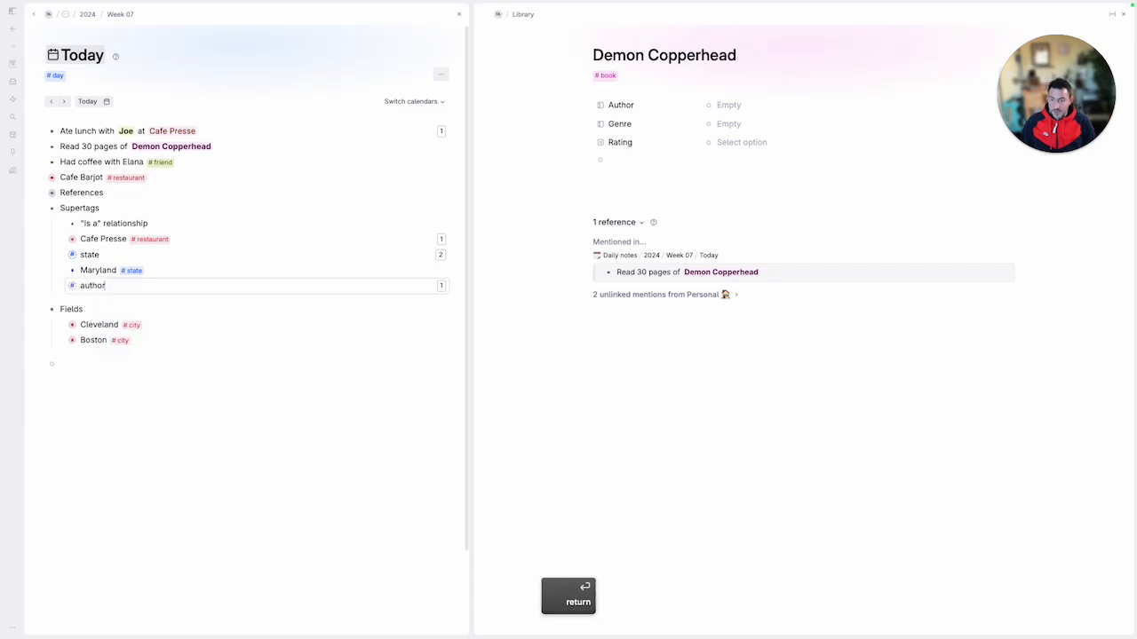
Configure the Author field as an Instance field using the author supertag, and return to Demon Copperhead
{"action": "key", "text": "super"}
{"action": "left_click", "coordinate": [602, 106]}
{"action": "left_click", "coordinate": [639, 127]}
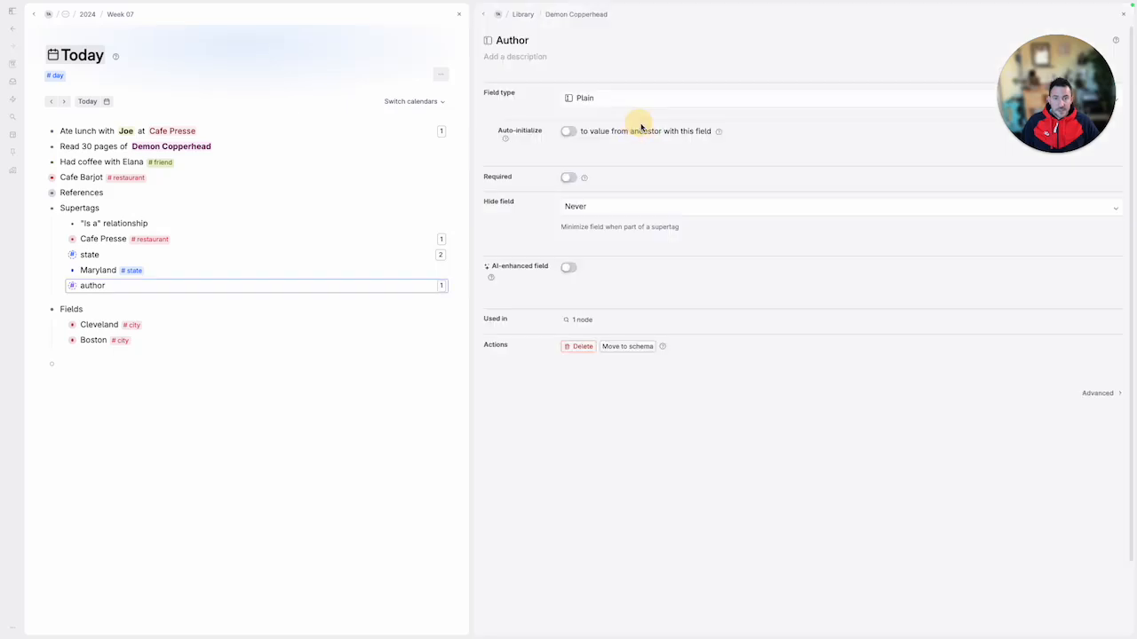
{"action": "left_click", "coordinate": [608, 99]}
{"action": "left_click", "coordinate": [612, 148]}
{"action": "left_click", "coordinate": [604, 130]}
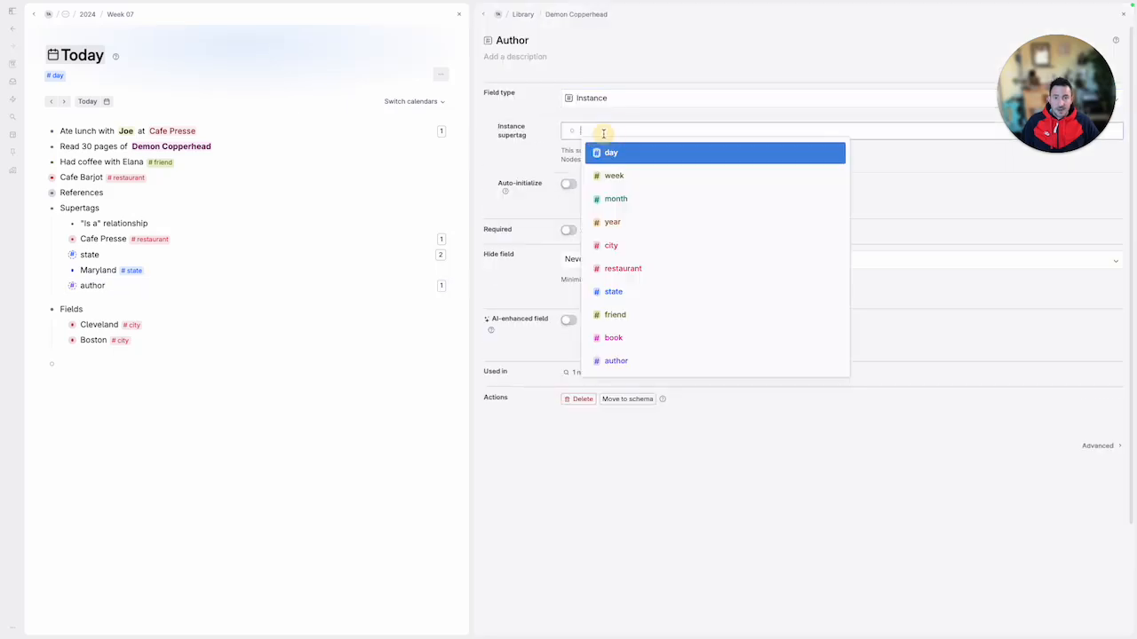
{"action": "type", "text": "author"}
{"action": "key", "text": "Return"}
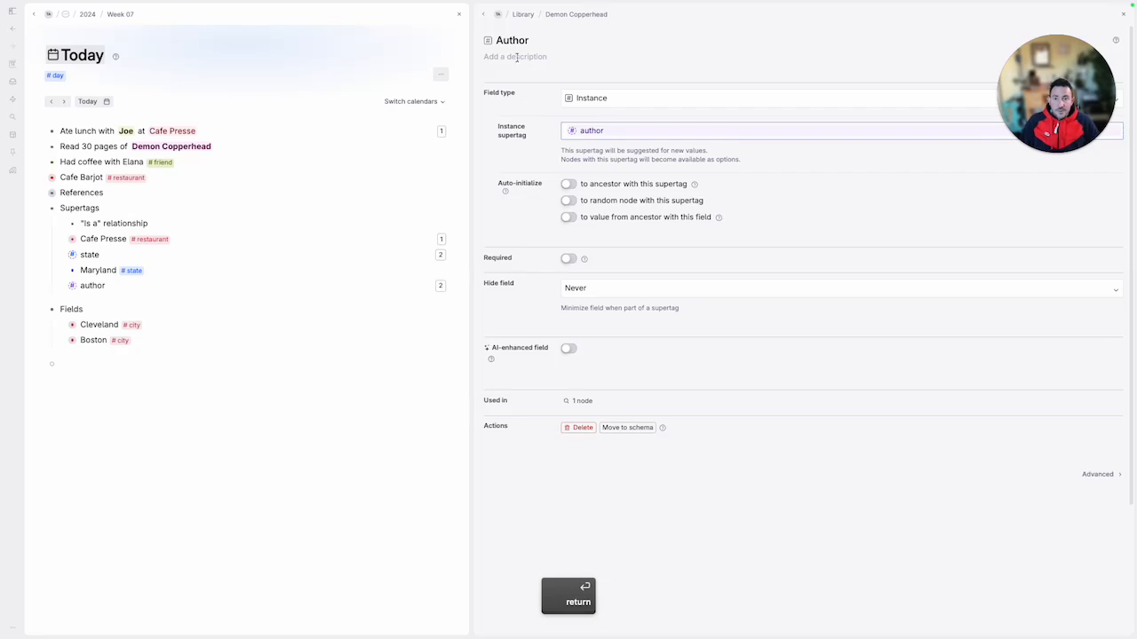
{"action": "left_click", "coordinate": [481, 13]}
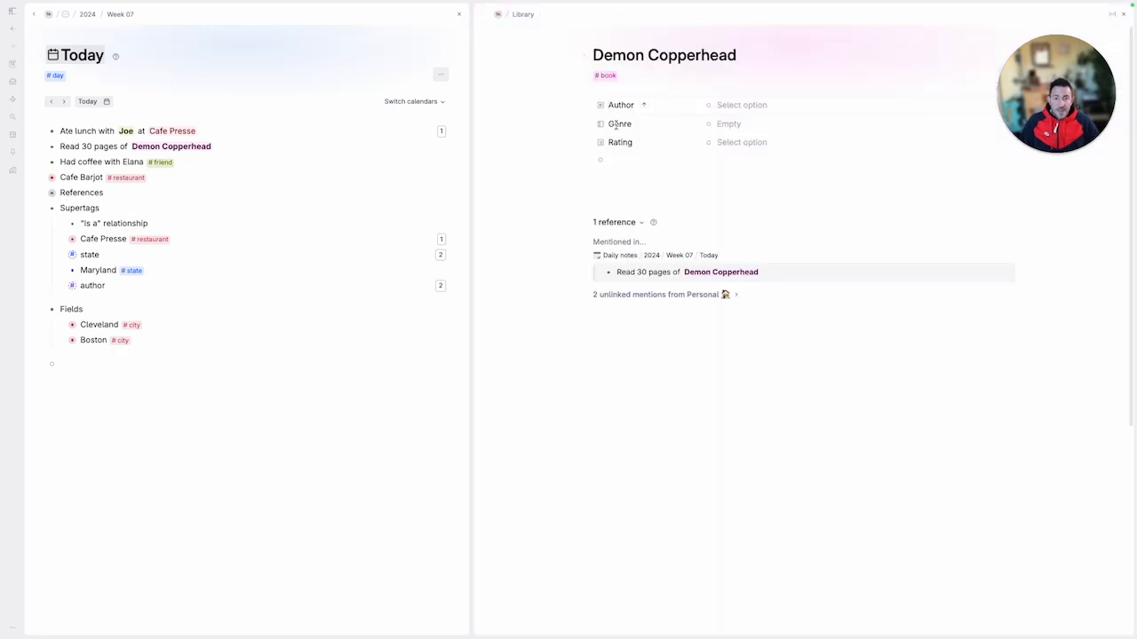
Change the Genre field's type to Options on the Demon Copperhead node
{"action": "left_click", "coordinate": [602, 129]}
{"action": "mouse_move", "coordinate": [636, 140]}
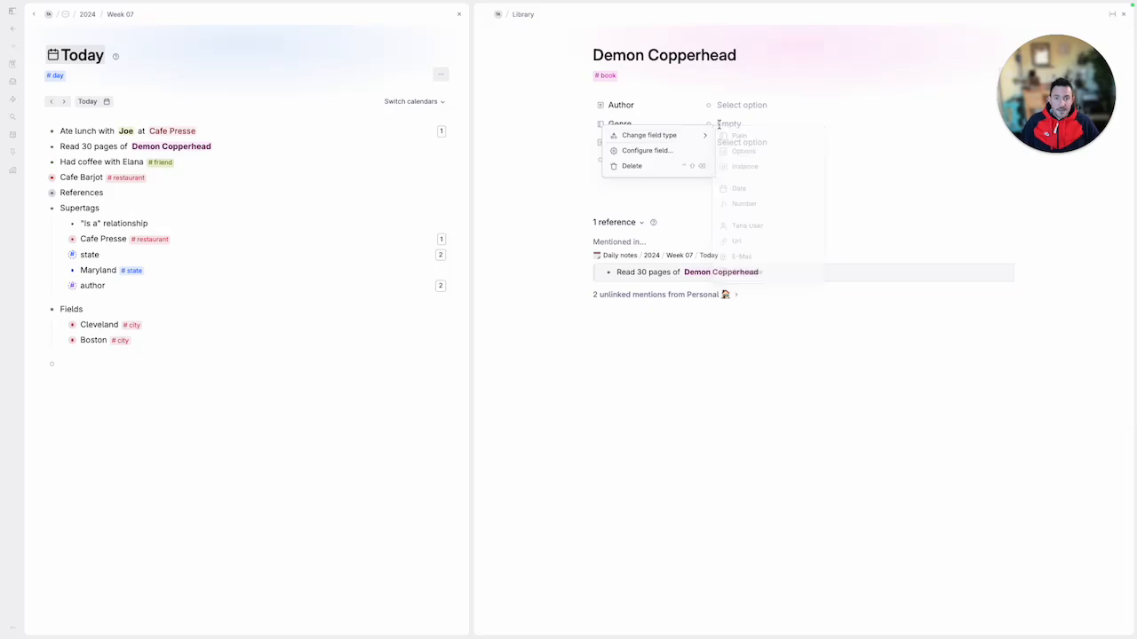
{"action": "left_click", "coordinate": [744, 151]}
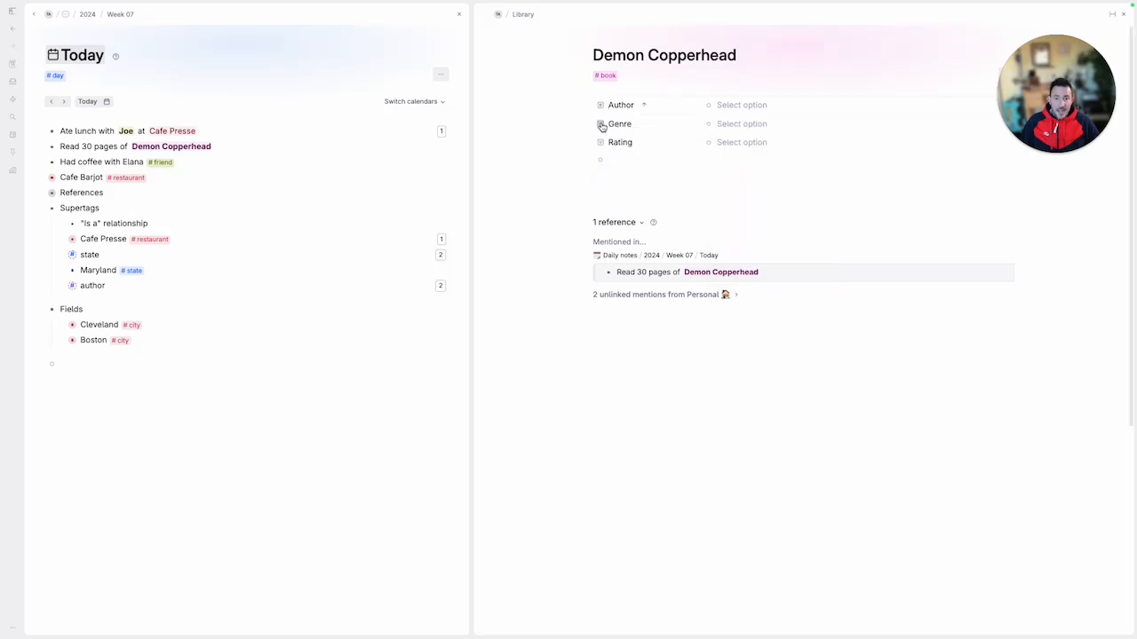
Configure Genre with predetermined options Fiction and Nonfiction, turn off including auto-collected values, and return to Demon Copperhead
{"action": "left_click", "coordinate": [601, 127]}
{"action": "left_click", "coordinate": [636, 149]}
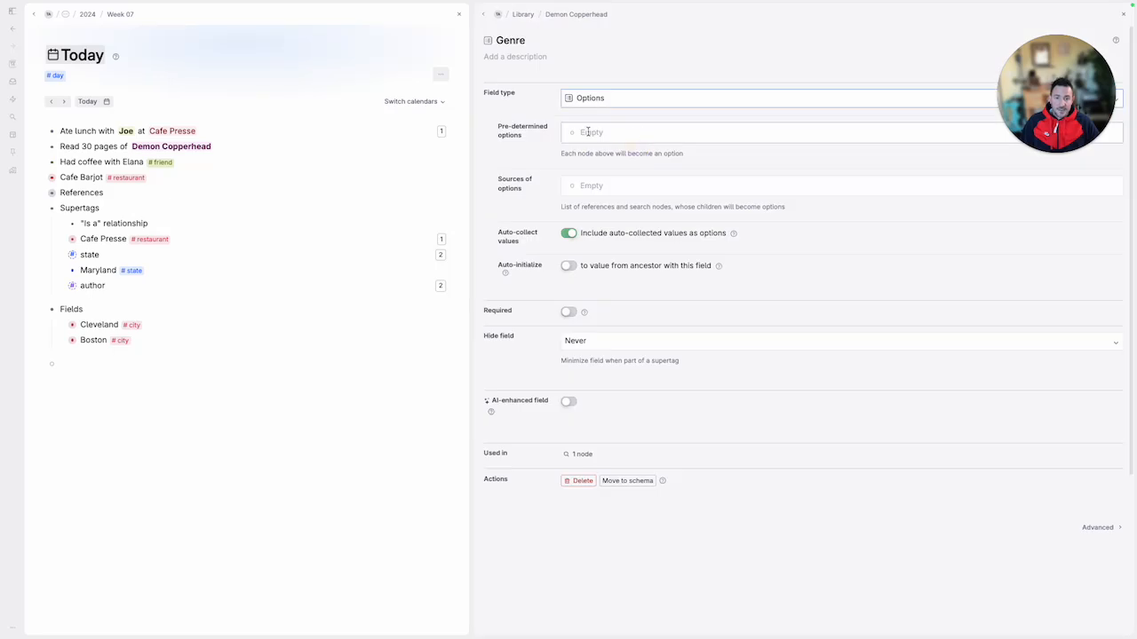
{"action": "left_click", "coordinate": [595, 133]}
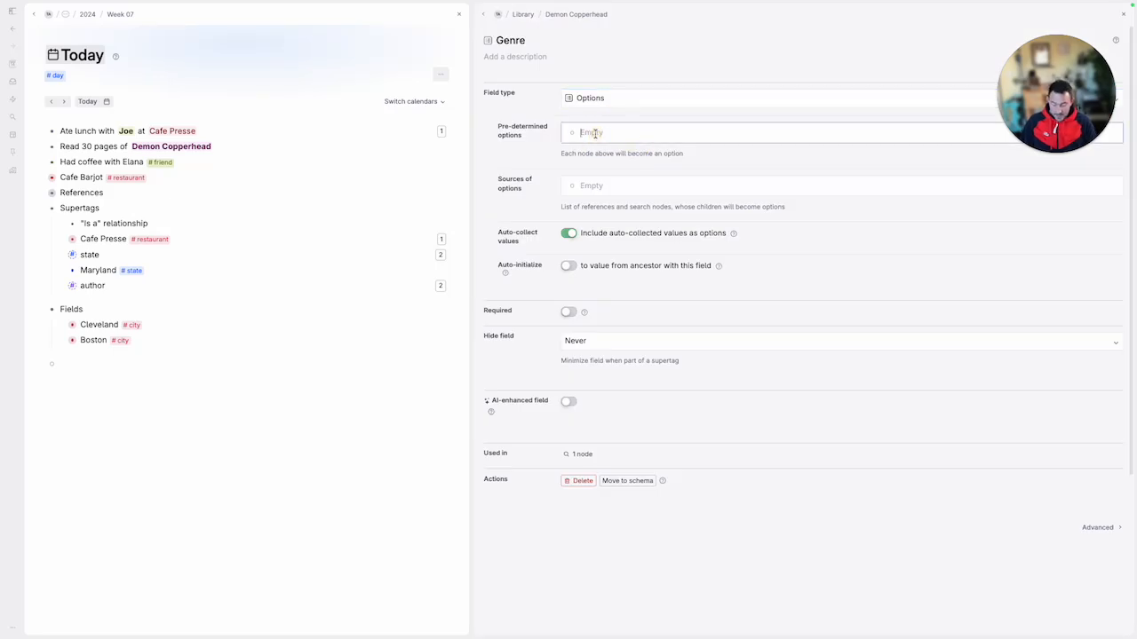
{"action": "type", "text": "Ficti"}
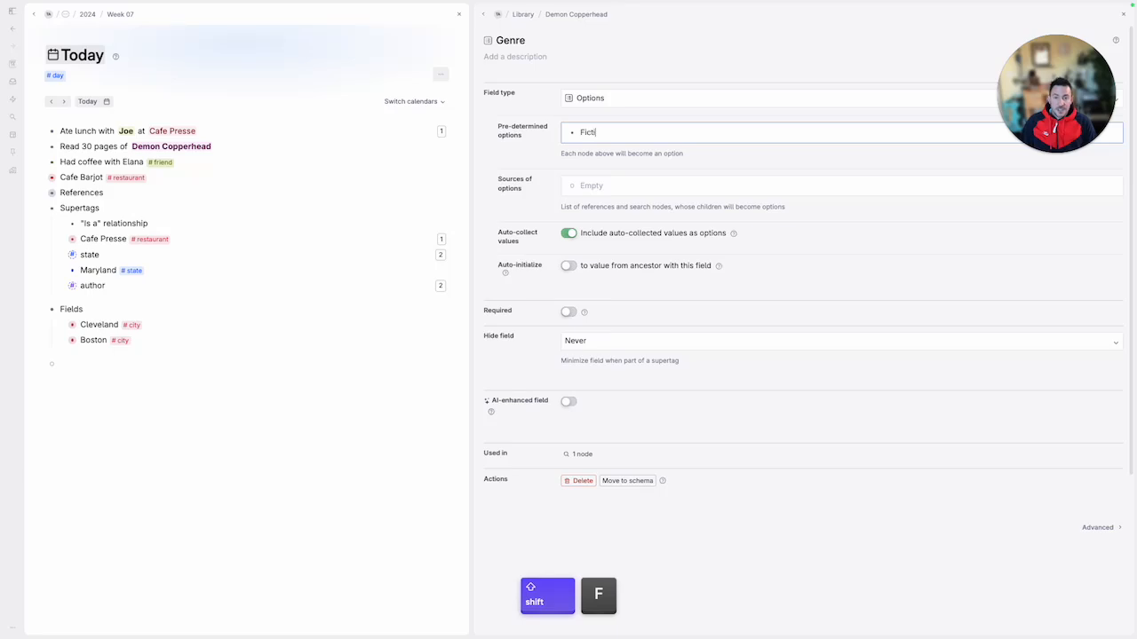
{"action": "type", "text": "on"}
{"action": "key", "text": "Return"}
{"action": "type", "text": "Non"}
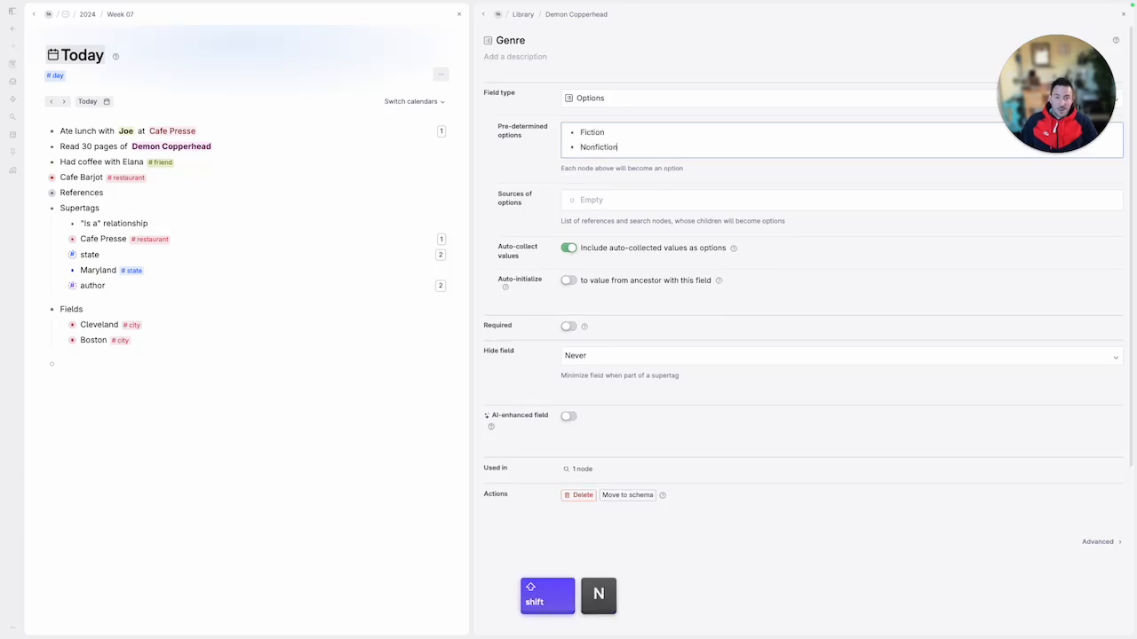
{"action": "left_click", "coordinate": [569, 250]}
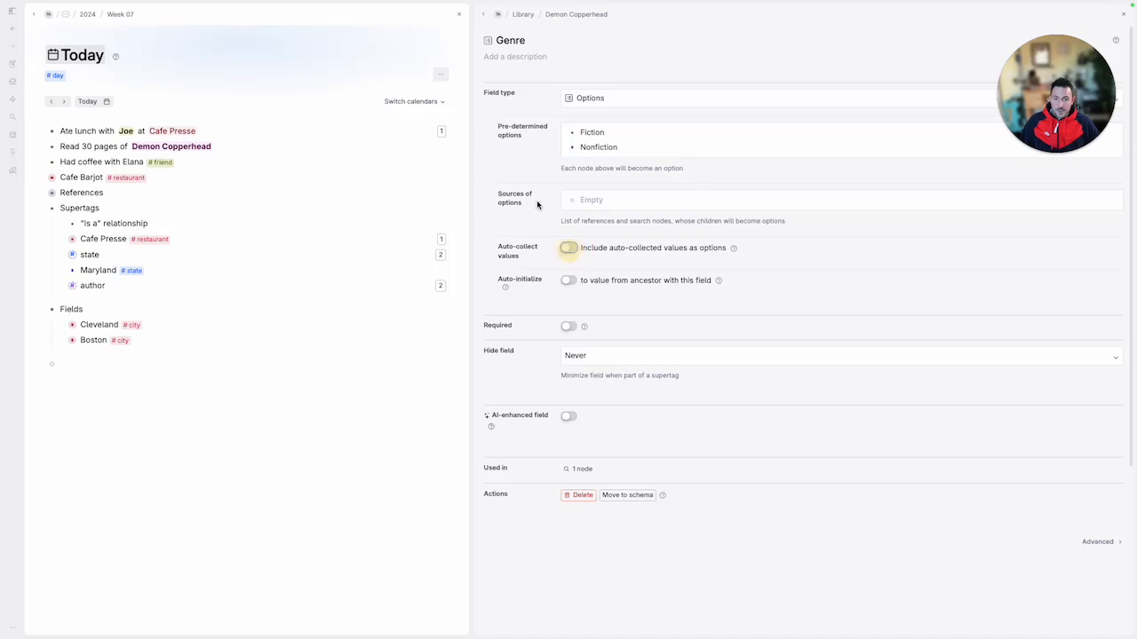
{"action": "left_click", "coordinate": [482, 14]}
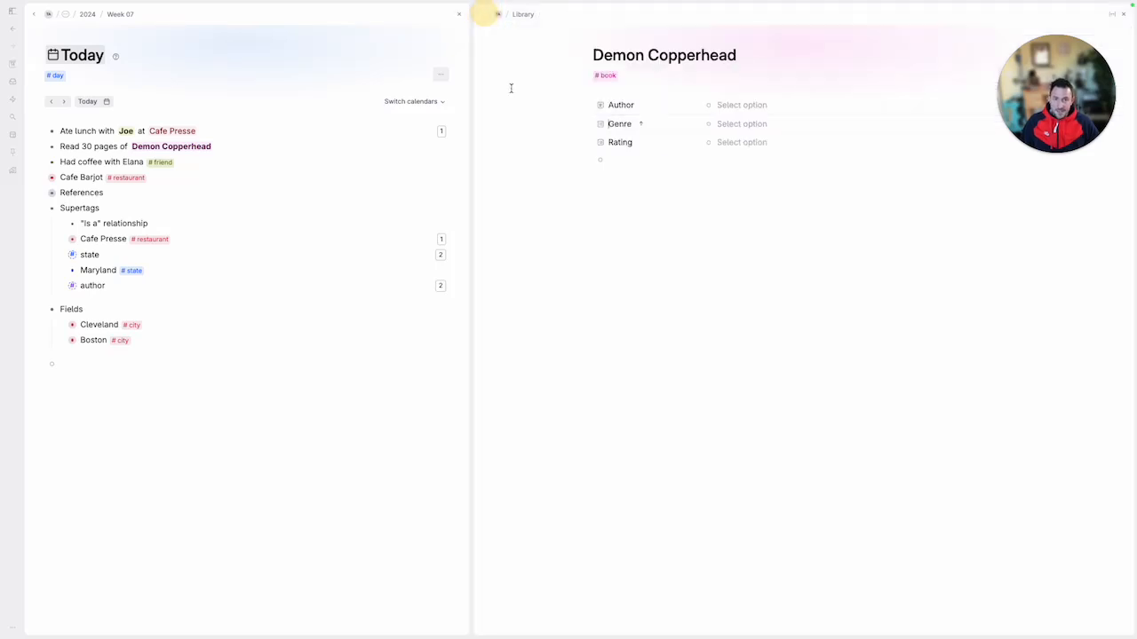
Enter Barbara Kingsolver as the book's Author and tag the new node as author
{"action": "left_click", "coordinate": [740, 105]}
{"action": "type", "text": "Barab"}
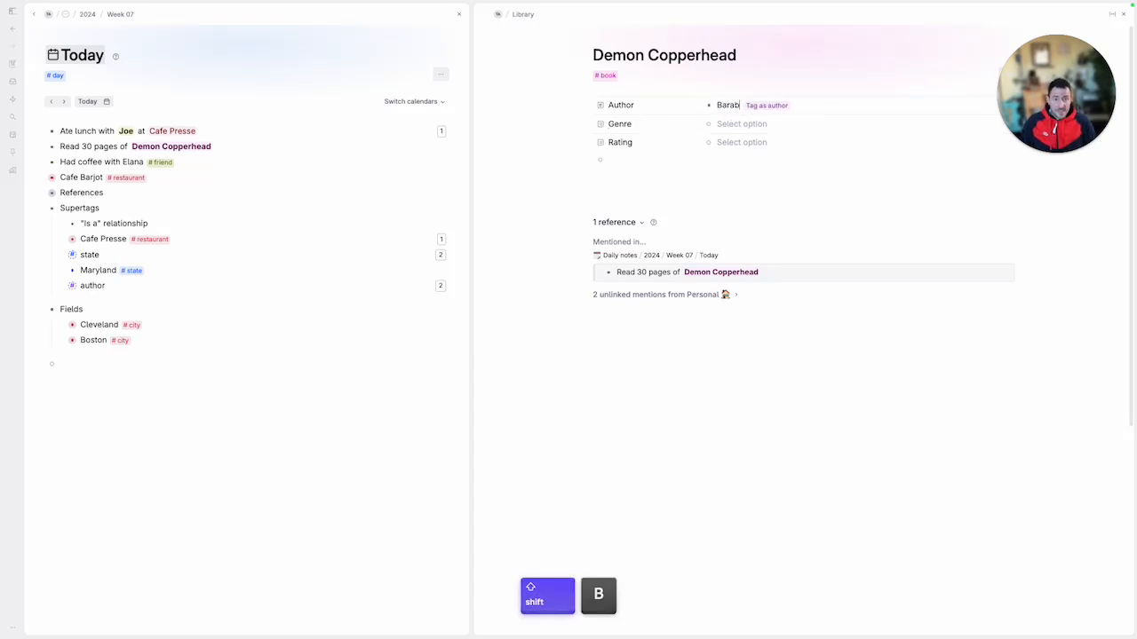
{"action": "type", "text": "ra Ki"}
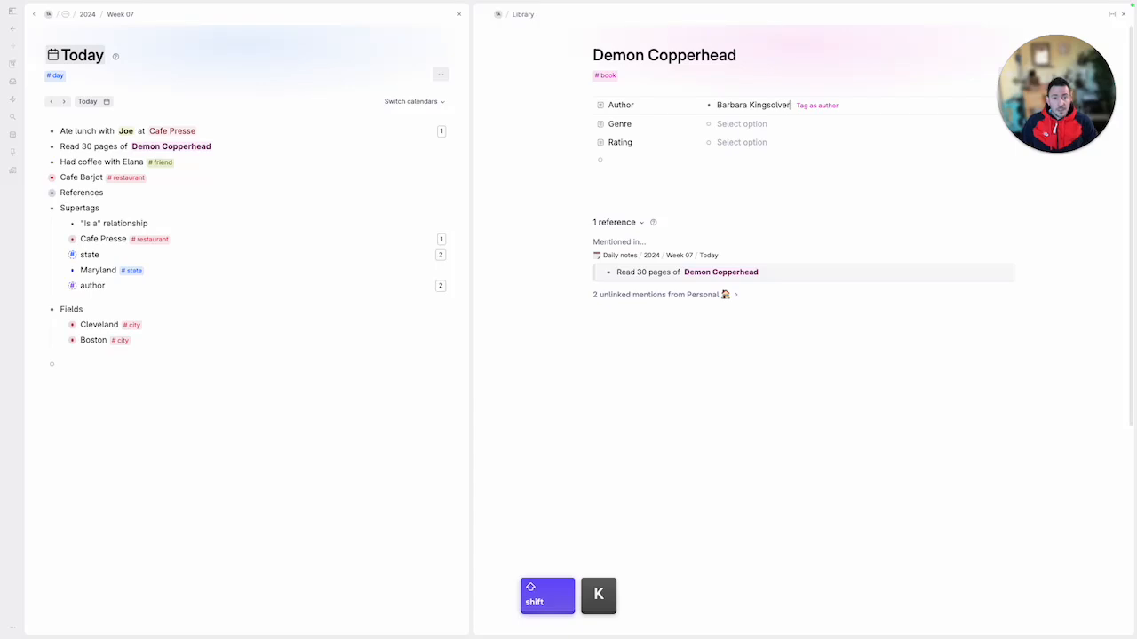
{"action": "type", "text": "ngsolver"}
{"action": "key", "text": "Return"}
Set Demon Copperhead's Genre to Fiction and its Rating to four stars
{"action": "key", "text": "Down"}
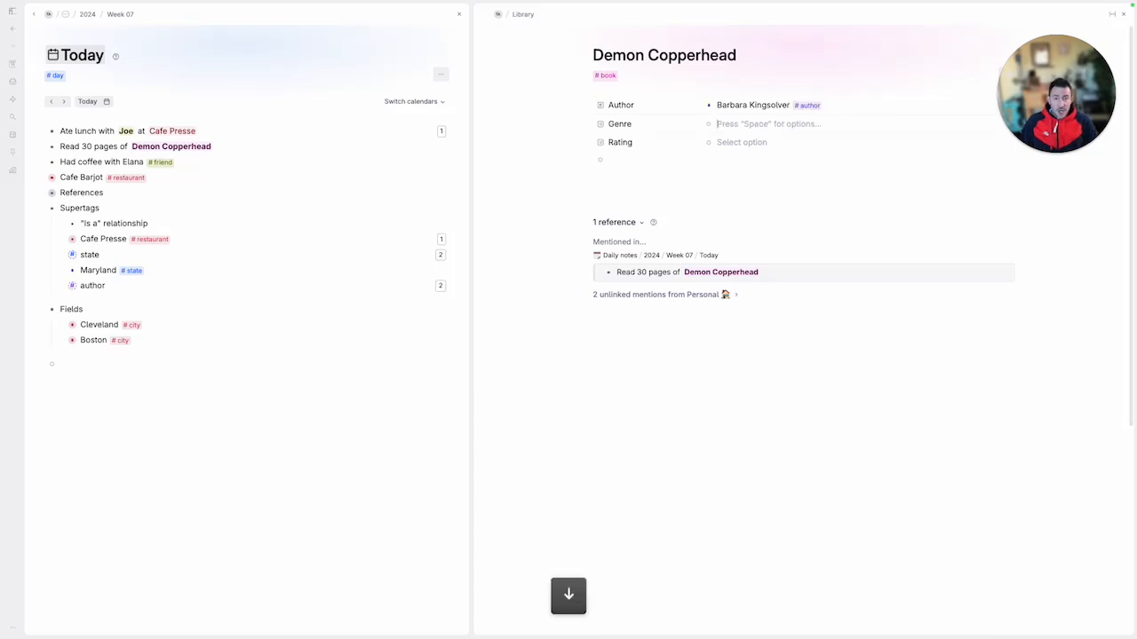
{"action": "key", "text": "space"}
{"action": "key", "text": "Return"}
{"action": "key", "text": "Down"}
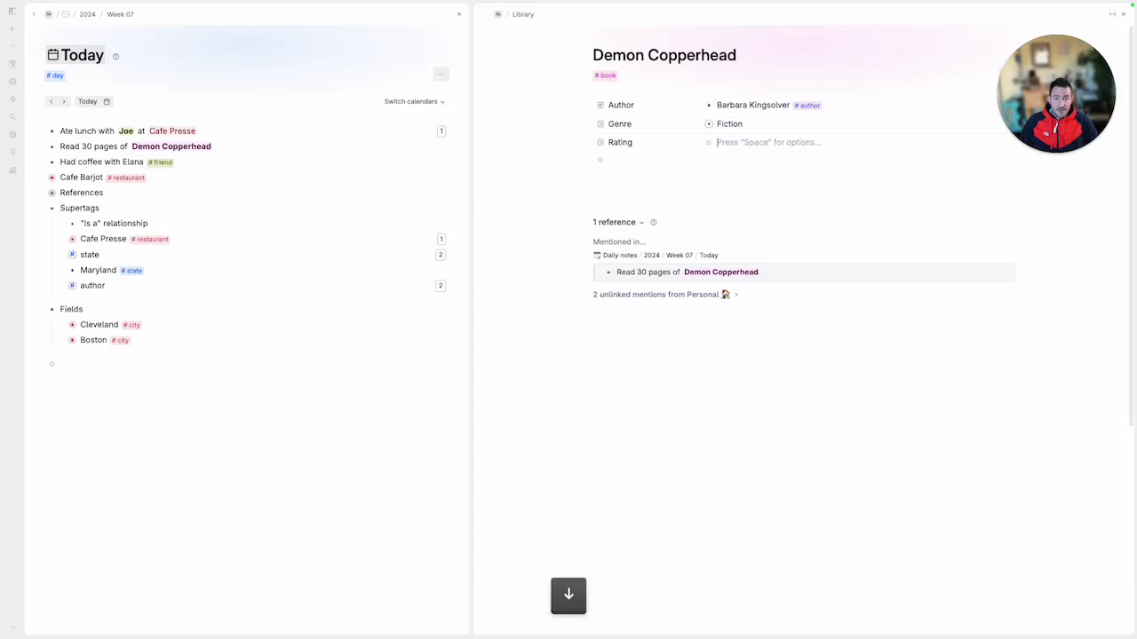
{"action": "key", "text": "space"}
{"action": "key", "text": "Down"}
{"action": "key", "text": "Return"}
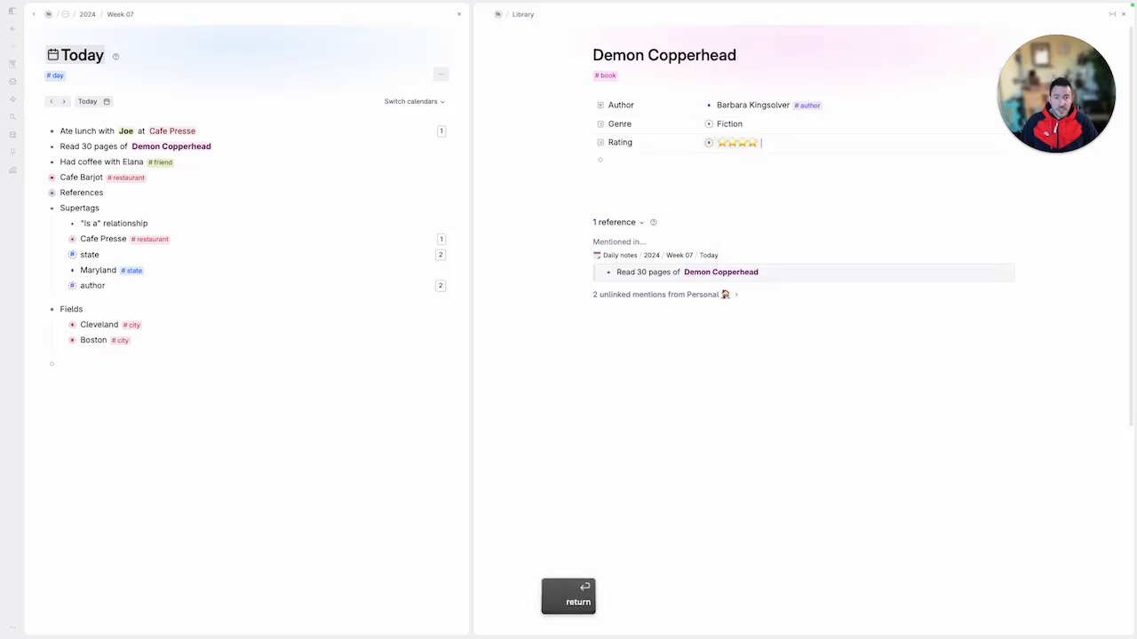
Close the Demon Copperhead panel and collapse the Supertags and Fields nodes in Today
{"action": "left_click", "coordinate": [1125, 18]}
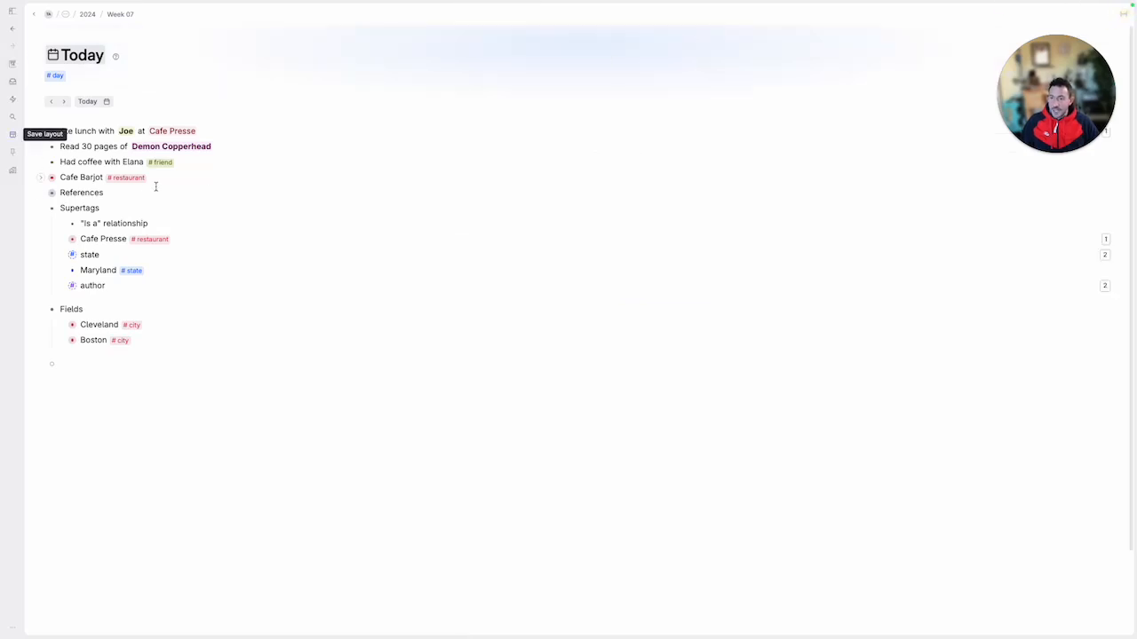
{"action": "left_click", "coordinate": [87, 161]}
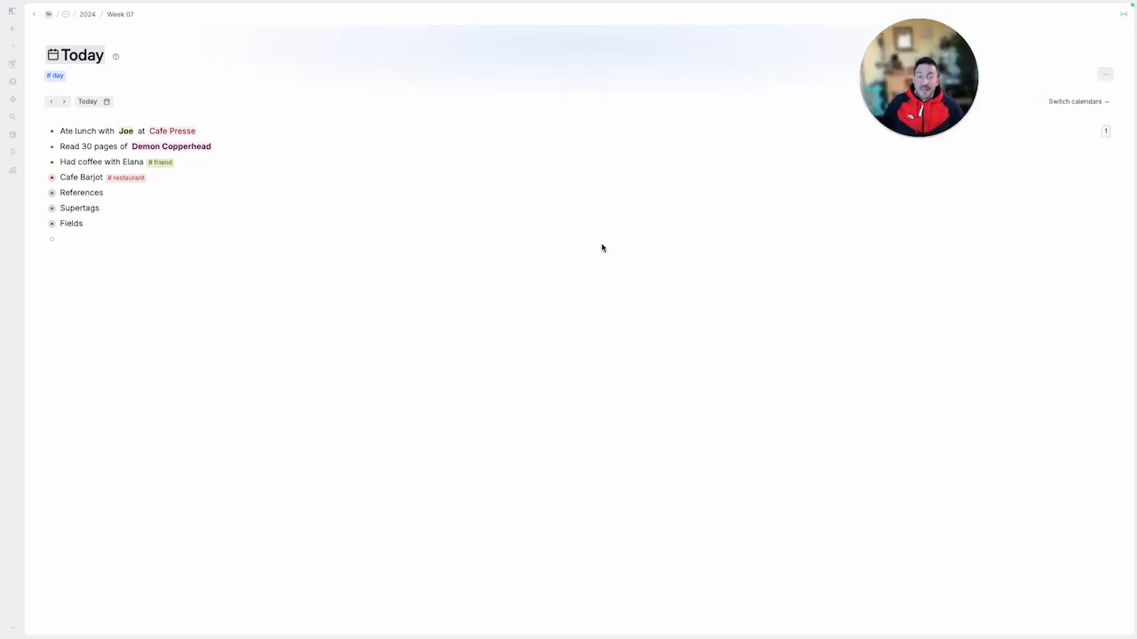
{"action": "left_click", "coordinate": [605, 240]}
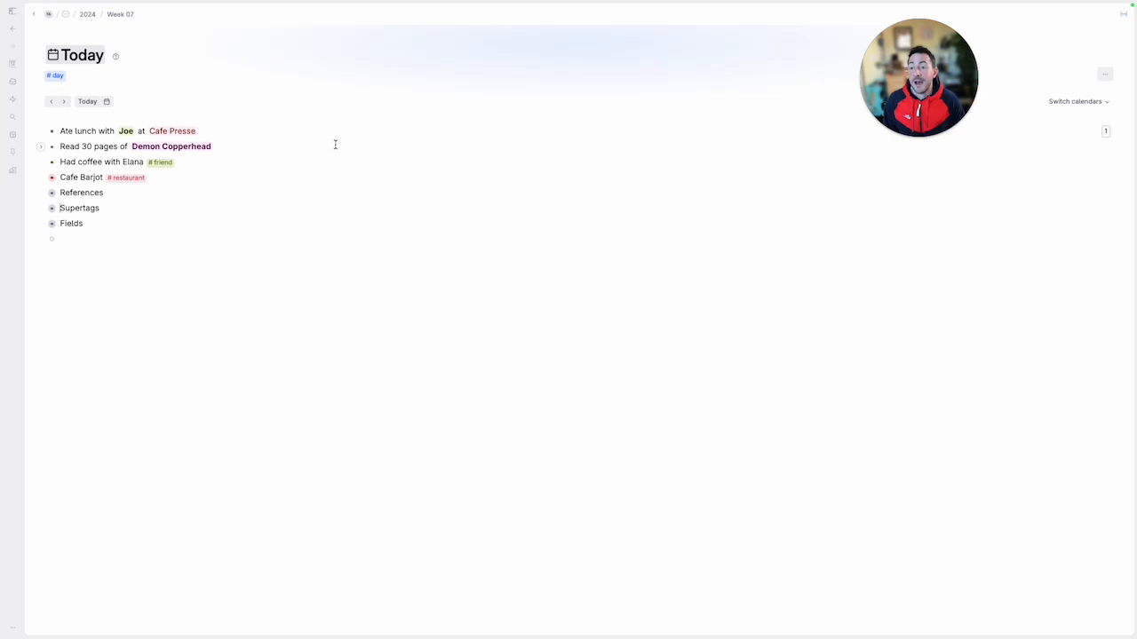
Open Cafe Presse in a panel beside Today, open its restaurant supertag page there, and widen that panel
{"action": "left_click", "coordinate": [266, 132]}
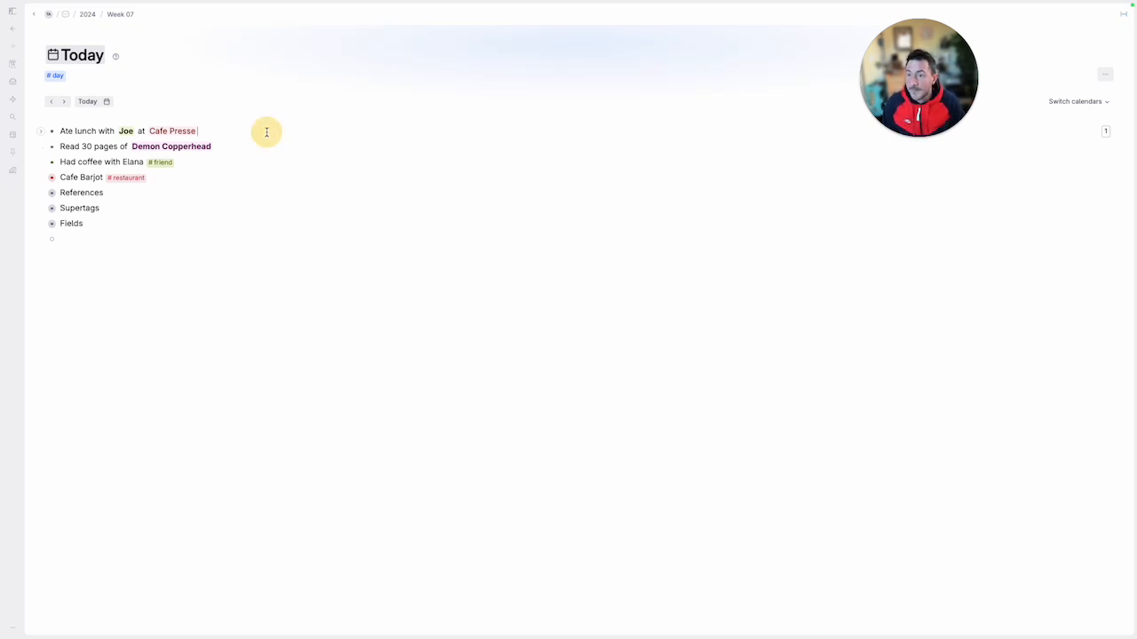
{"action": "left_click", "coordinate": [169, 133], "text": "super"}
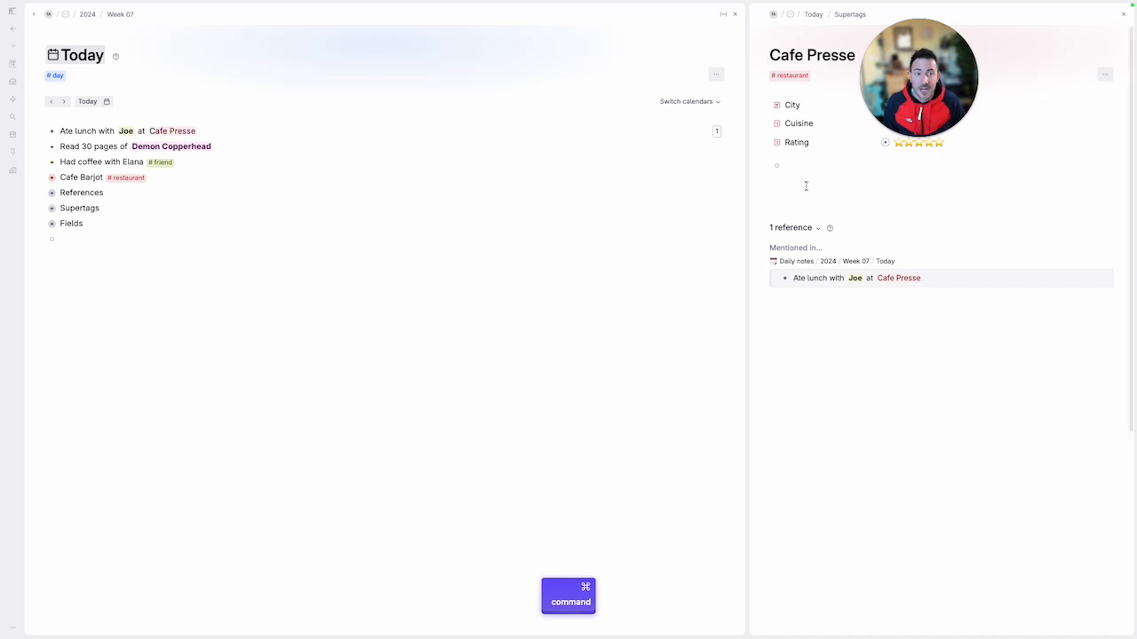
{"action": "left_click_drag", "start_coordinate": [879, 101], "coordinate": [554, 80]}
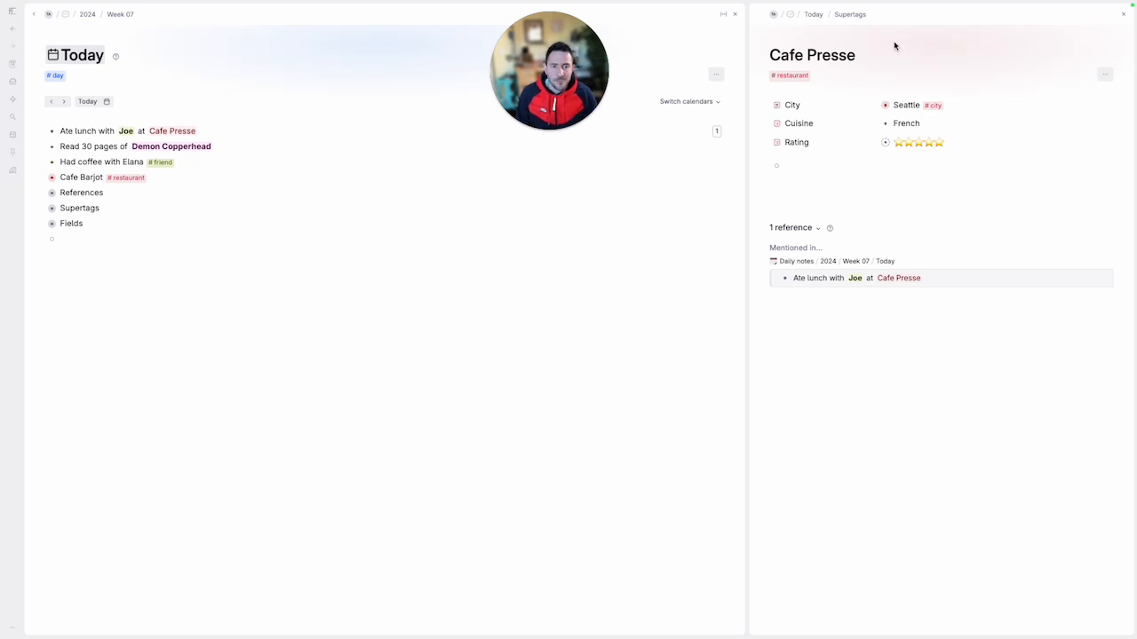
{"action": "left_click", "coordinate": [789, 76]}
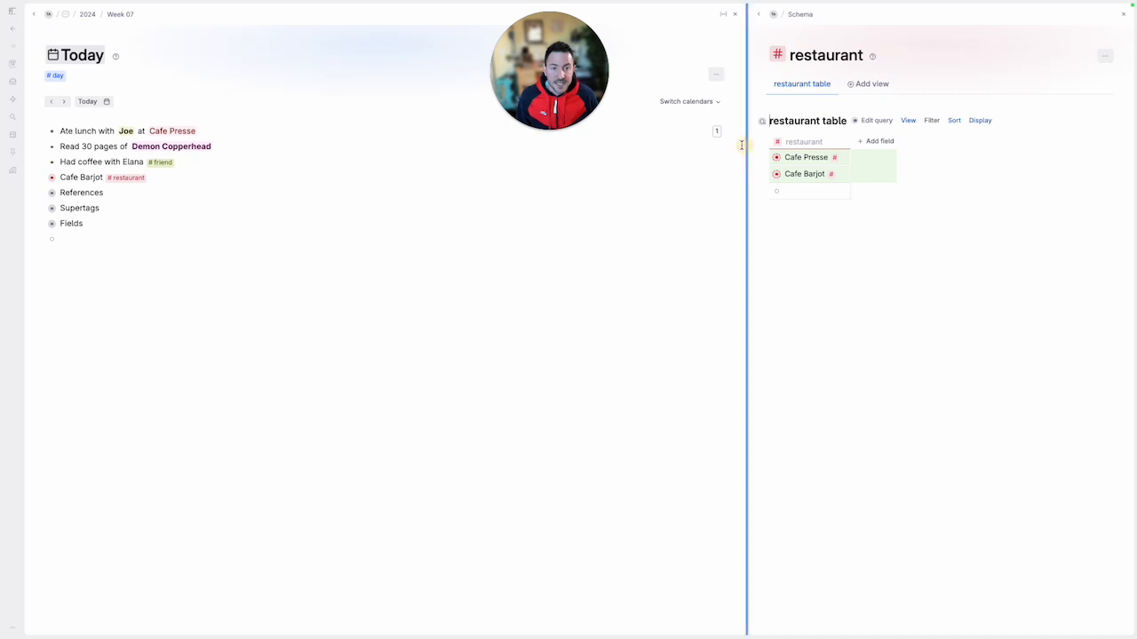
{"action": "left_click_drag", "start_coordinate": [745, 142], "coordinate": [624, 153]}
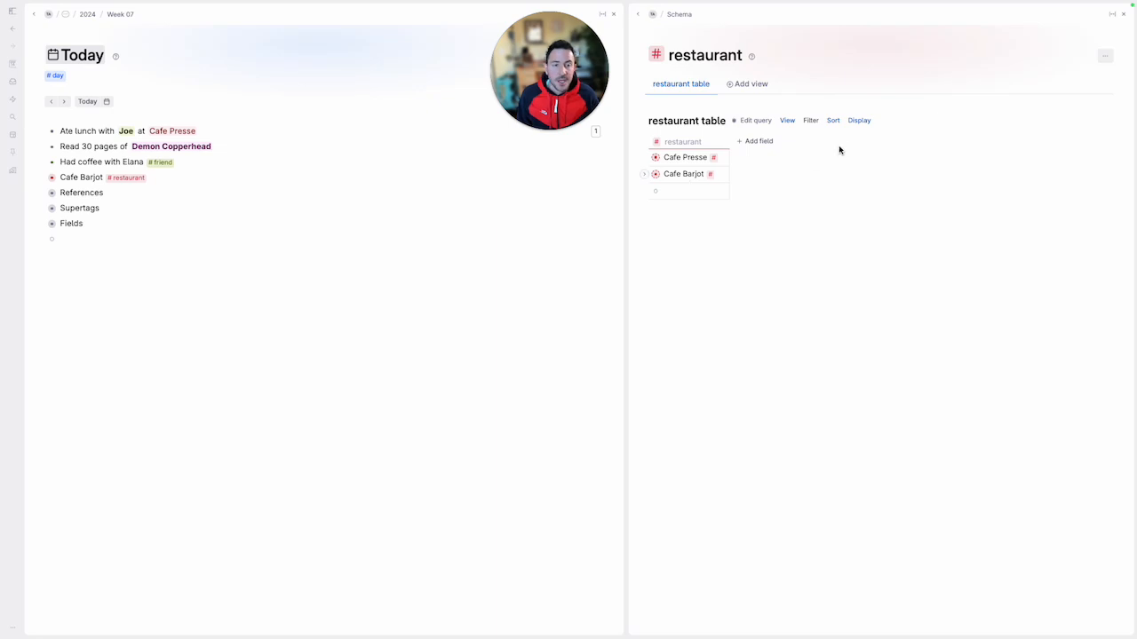
Display the City, Cuisine and Rating fields as columns in the restaurant table
{"action": "left_click", "coordinate": [862, 122]}
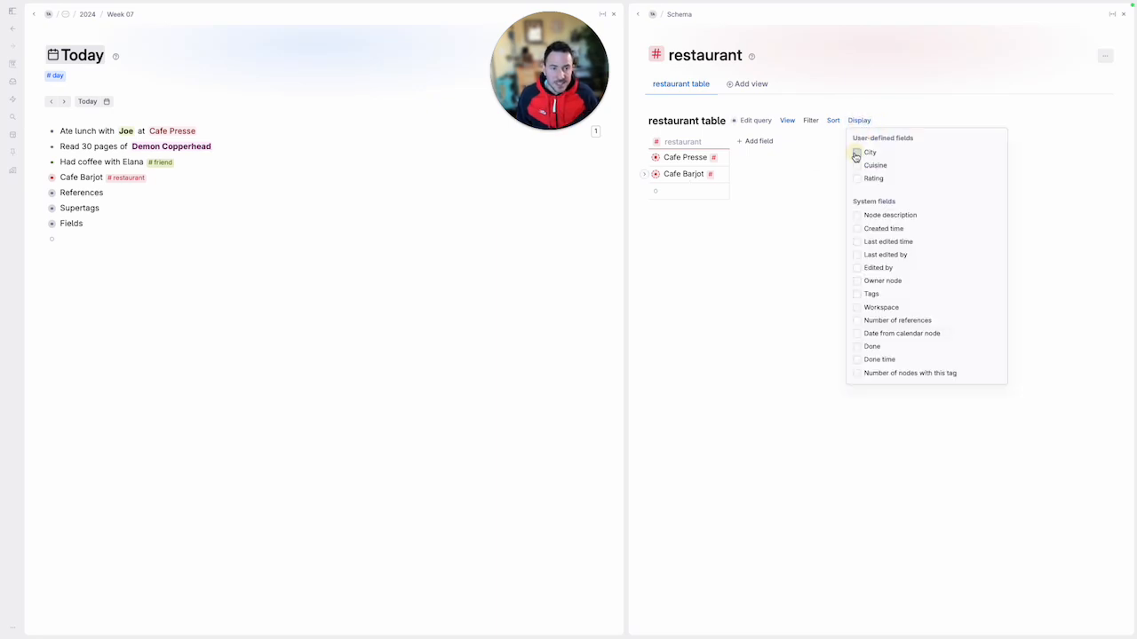
{"action": "left_click", "coordinate": [857, 152]}
{"action": "left_click", "coordinate": [857, 165]}
{"action": "left_click", "coordinate": [857, 179]}
{"action": "left_click", "coordinate": [859, 120]}
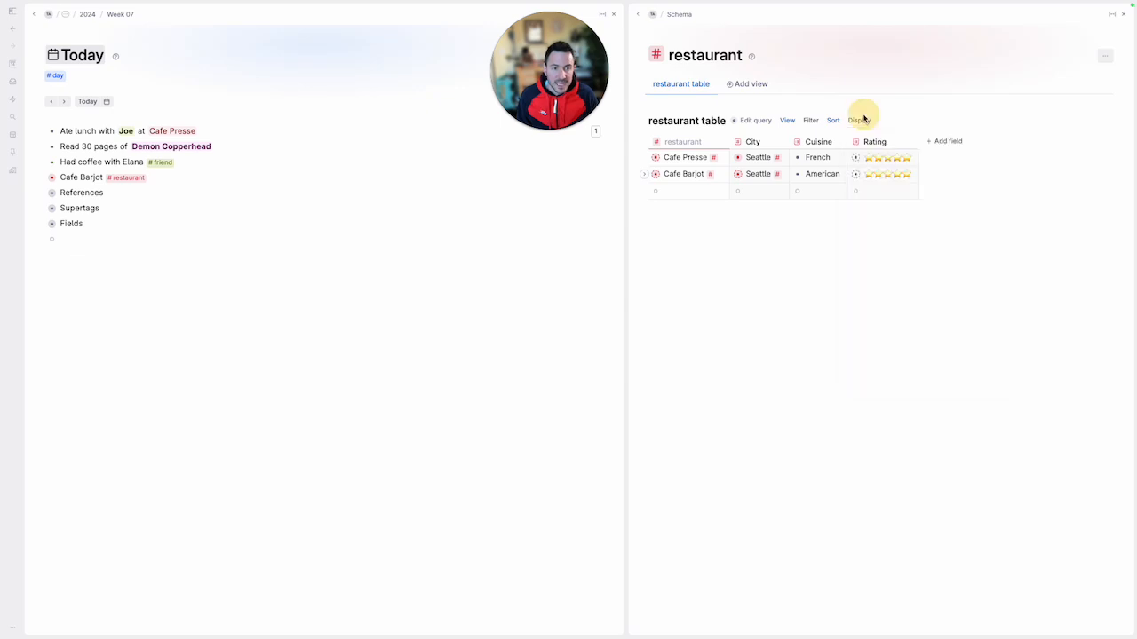
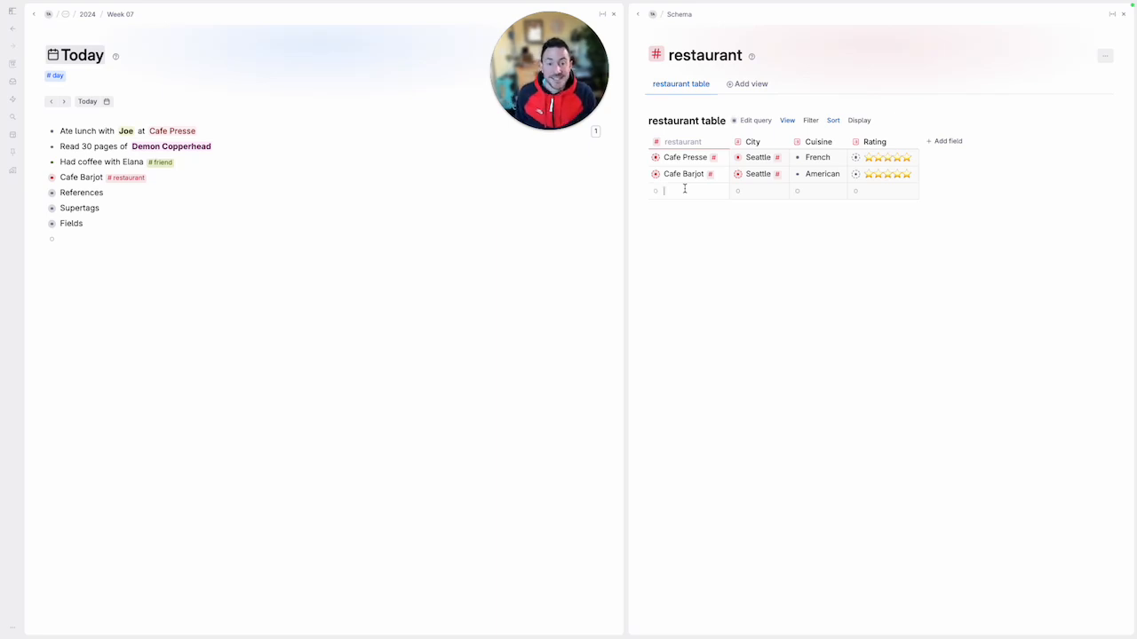
Add Reveler's Hour as a new row in the restaurant table and set its City to the existing Washington city node
{"action": "left_click", "coordinate": [684, 188]}
{"action": "type", "text": "Reveler's Hour"}
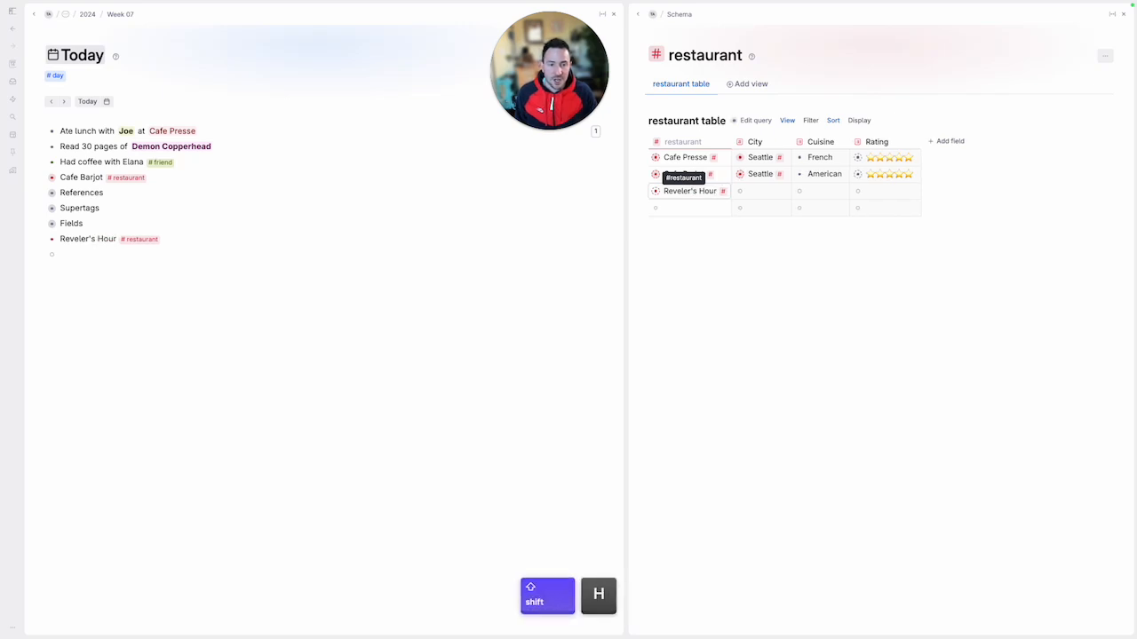
{"action": "key", "text": "Tab"}
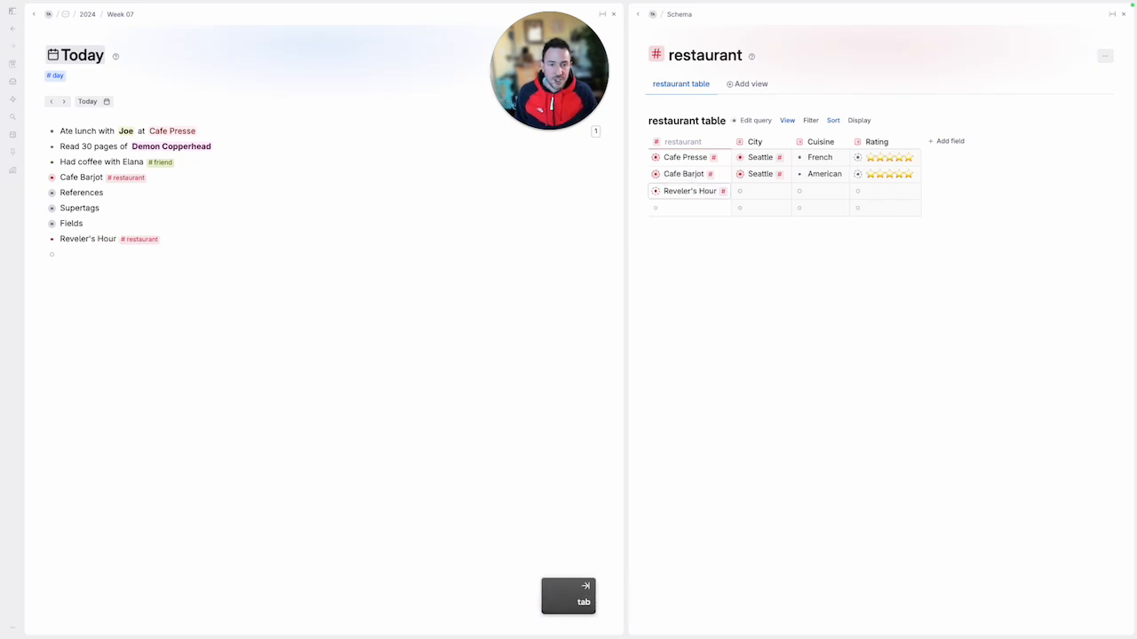
{"action": "type", "text": "was"}
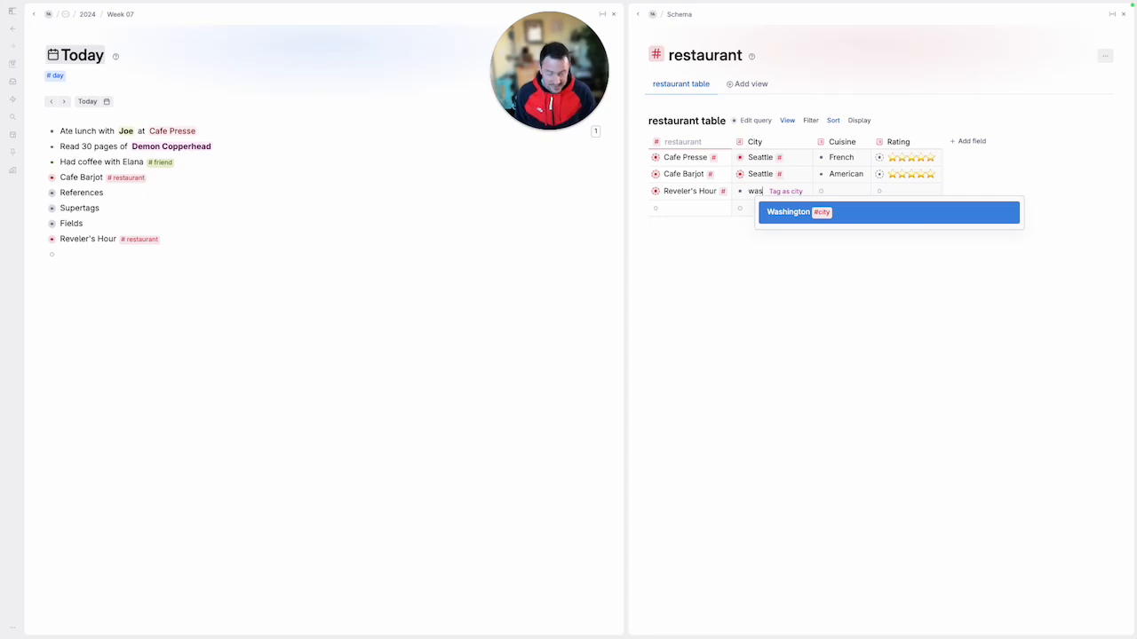
{"action": "key", "text": "Return"}
{"action": "key", "text": "Tab"}
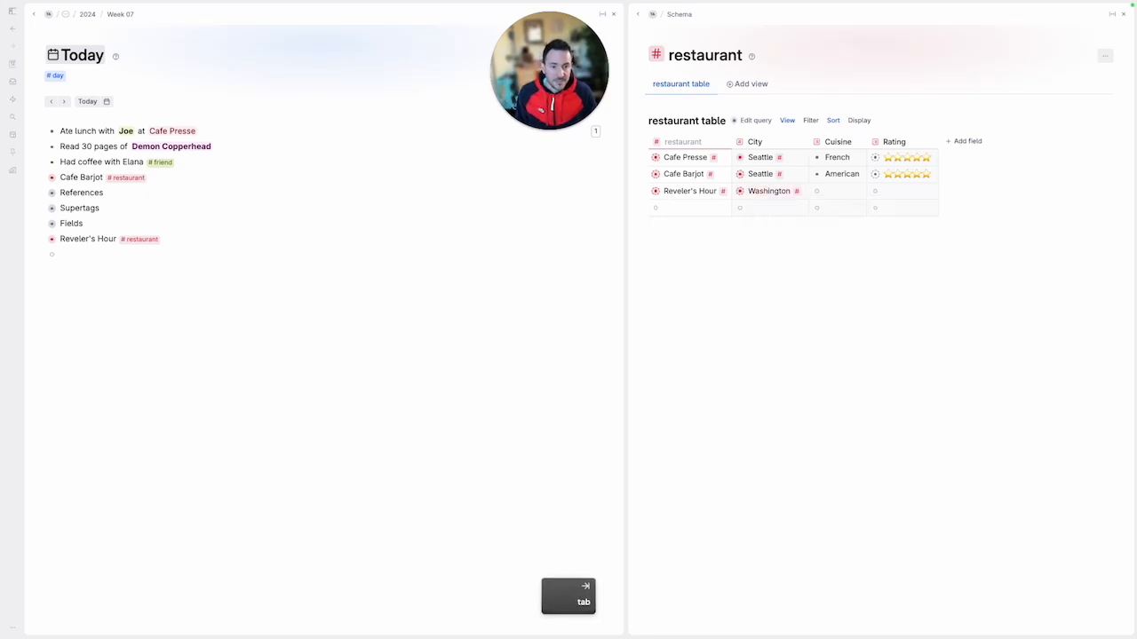
Set Reveler's Hour's Cuisine to Italian and its Rating to five stars in the restaurant table
{"action": "key", "text": "Tab"}
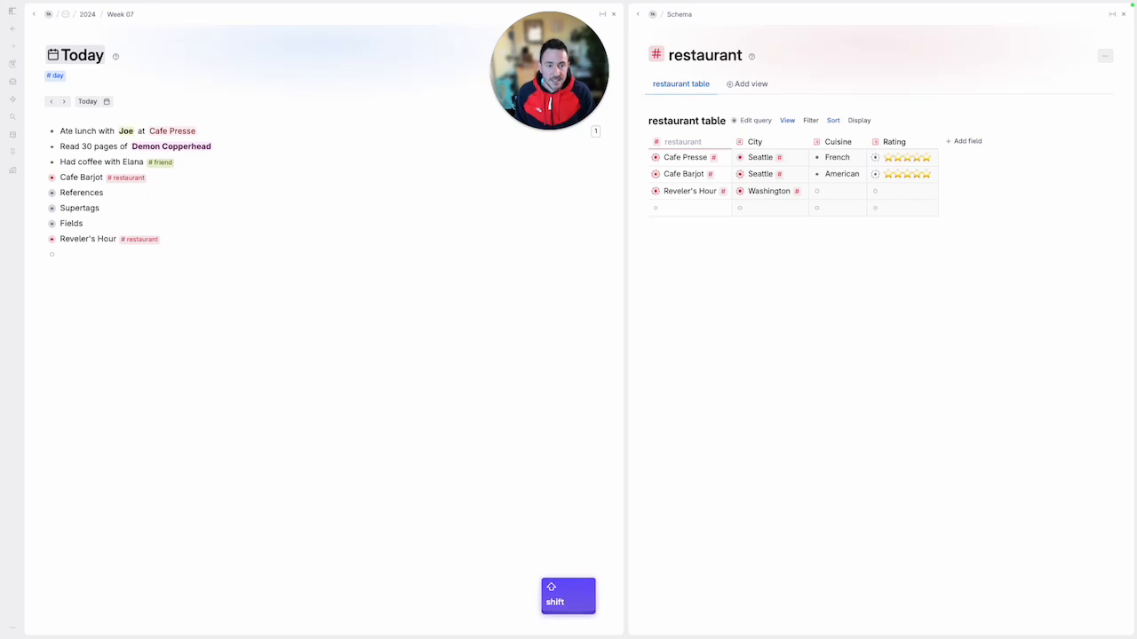
{"action": "type", "text": "Italian"}
{"action": "key", "text": "Tab"}
{"action": "key", "text": "space"}
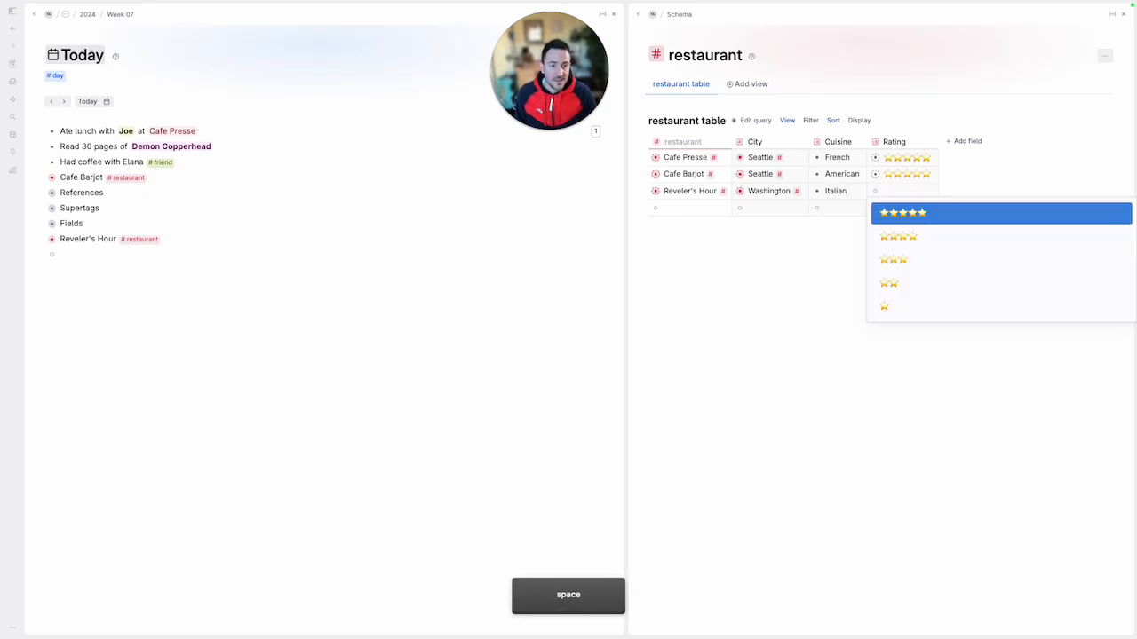
{"action": "key", "text": "Return"}
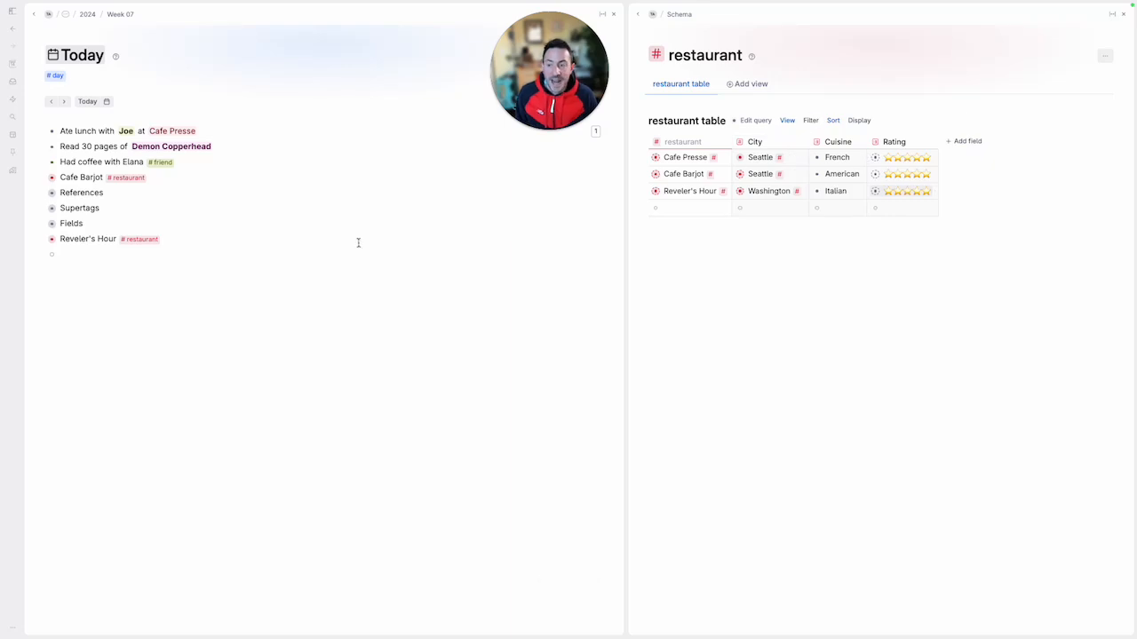
Show the restaurant table's filters, add City as a filter field, and filter the table to Seattle
{"action": "left_click", "coordinate": [810, 122]}
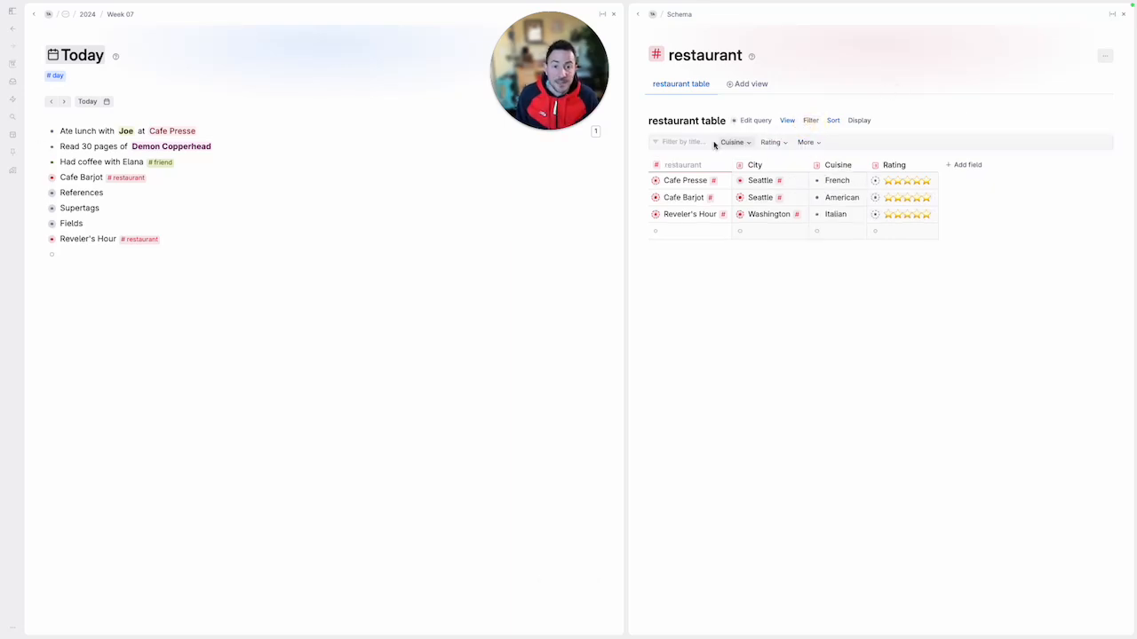
{"action": "left_click", "coordinate": [806, 142]}
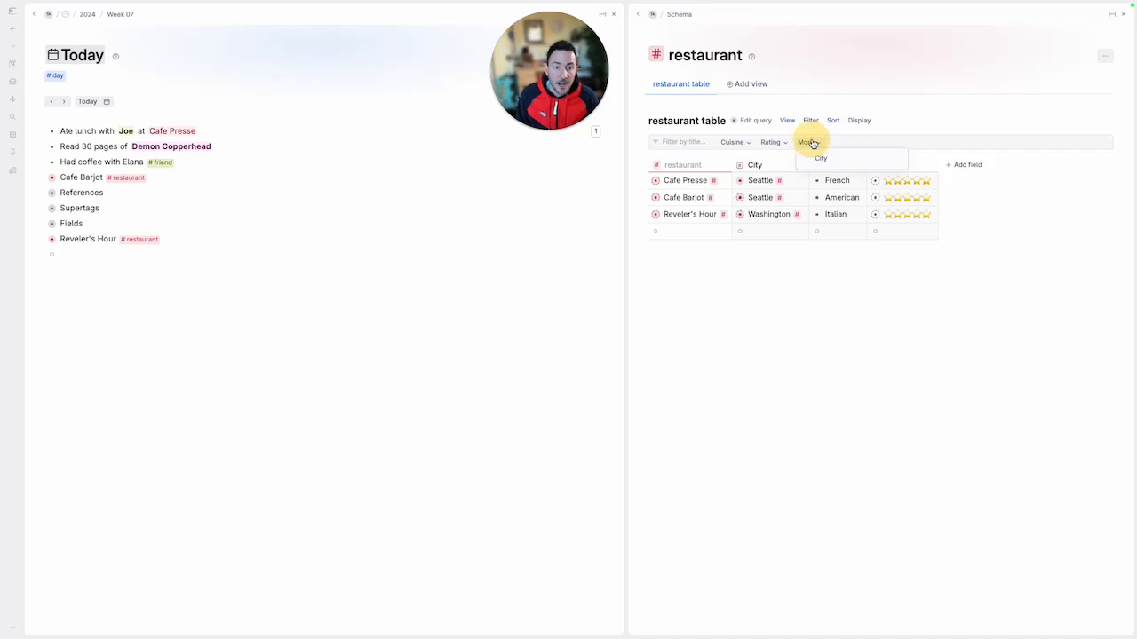
{"action": "left_click", "coordinate": [819, 148]}
{"action": "left_click", "coordinate": [810, 162]}
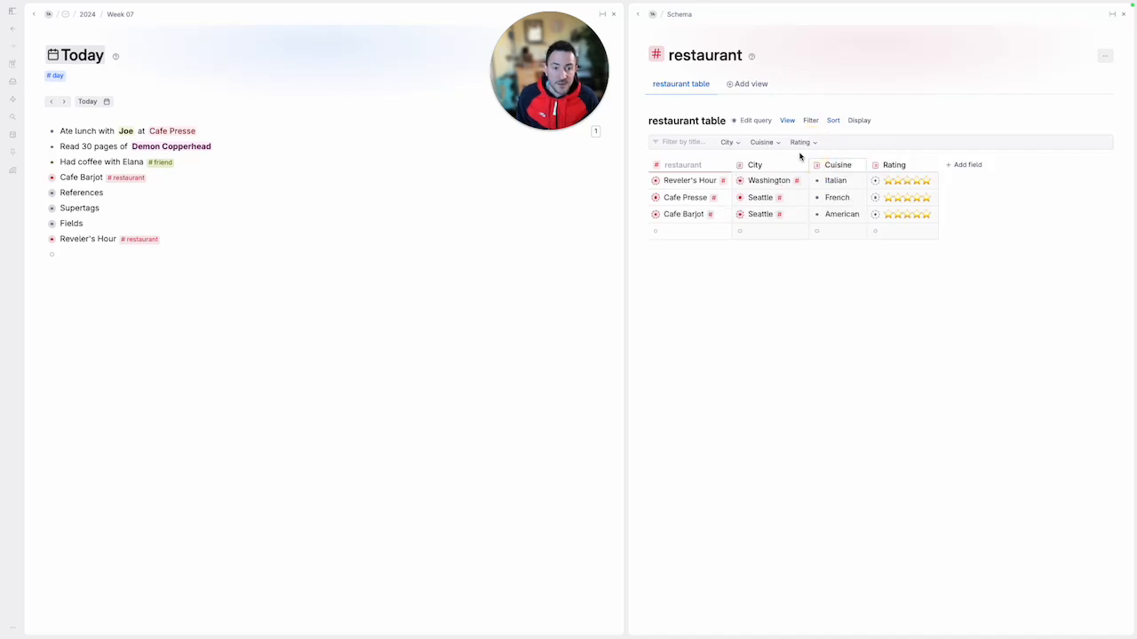
{"action": "left_click", "coordinate": [736, 144]}
{"action": "left_click", "coordinate": [731, 174]}
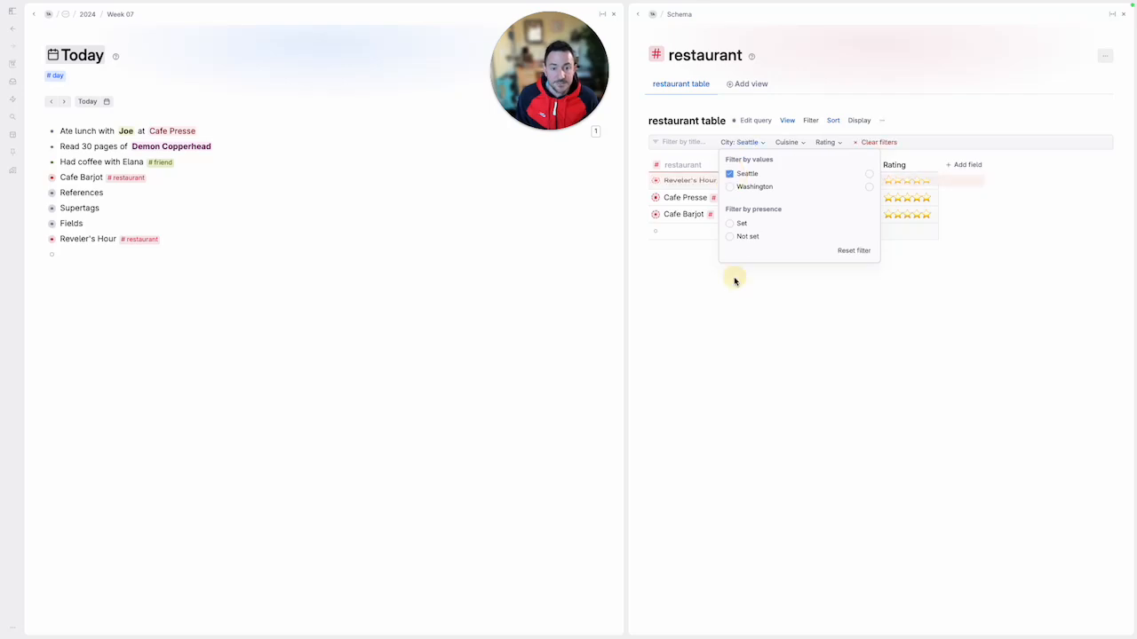
{"action": "left_click", "coordinate": [734, 282]}
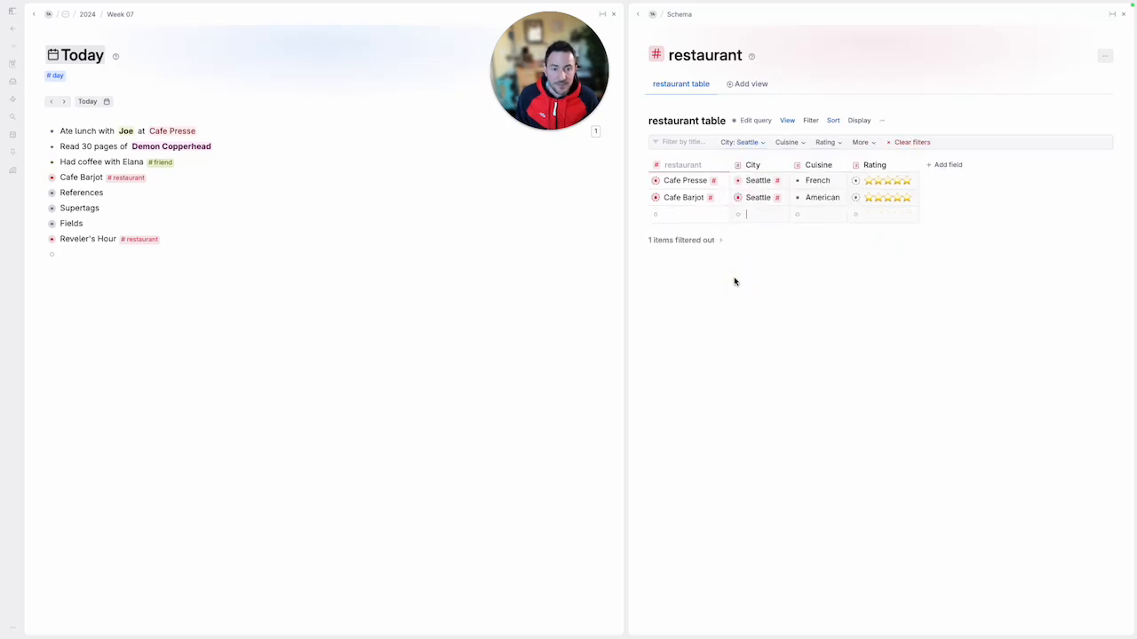
Filter the restaurant table by Rating to include four-star and five-star restaurants
{"action": "left_click", "coordinate": [826, 142]}
{"action": "left_click", "coordinate": [824, 214]}
{"action": "left_click", "coordinate": [823, 228]}
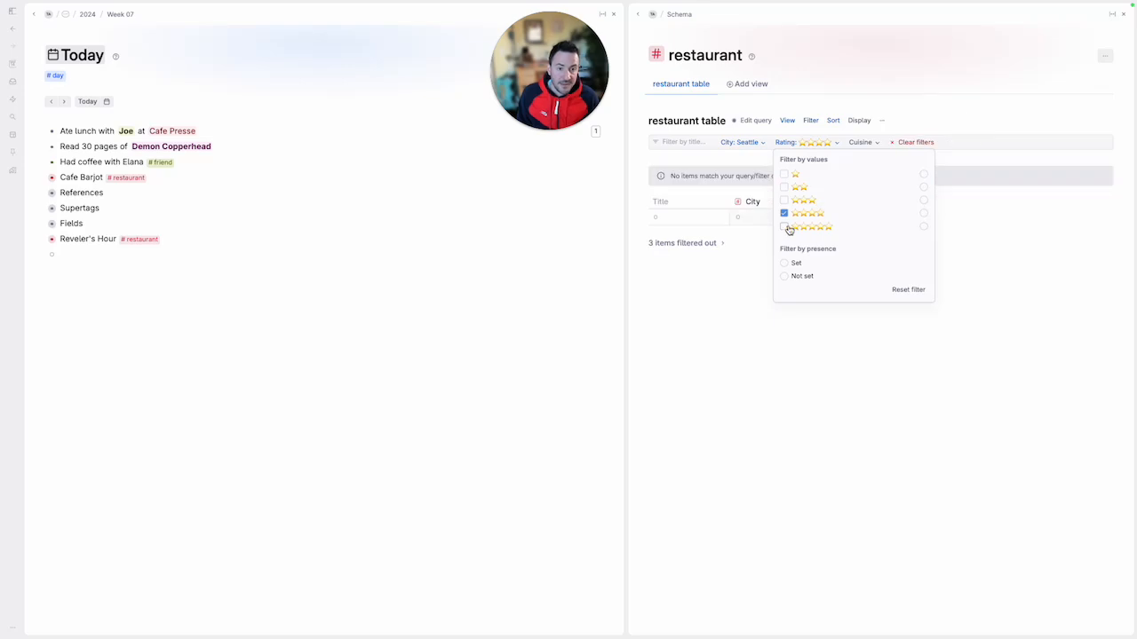
{"action": "left_click", "coordinate": [874, 328]}
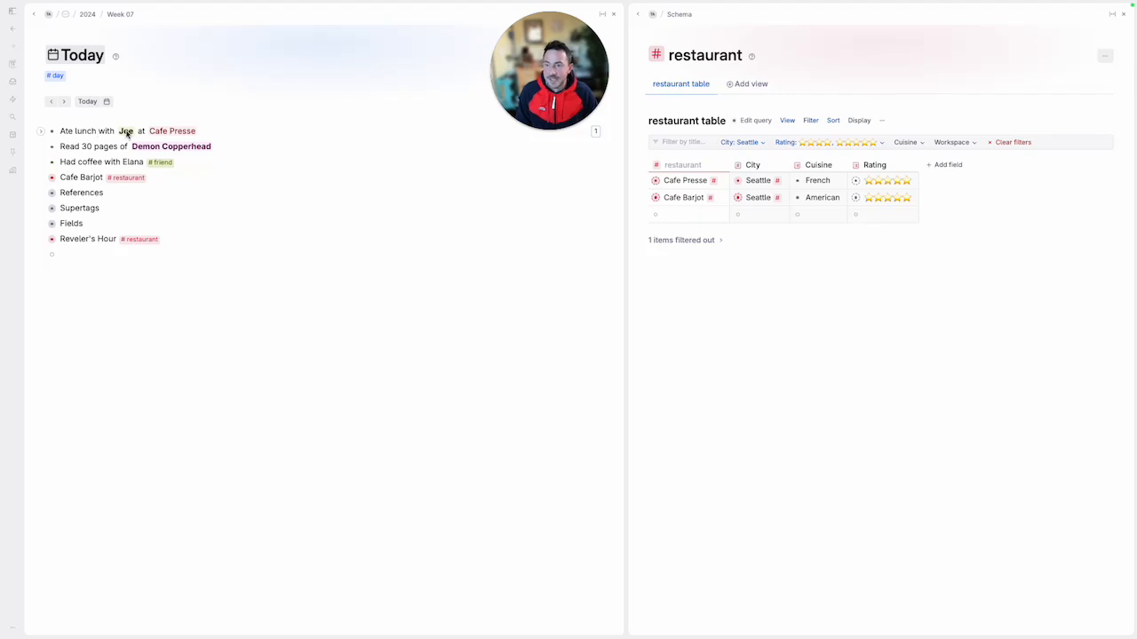
{"action": "left_click", "coordinate": [96, 133]}
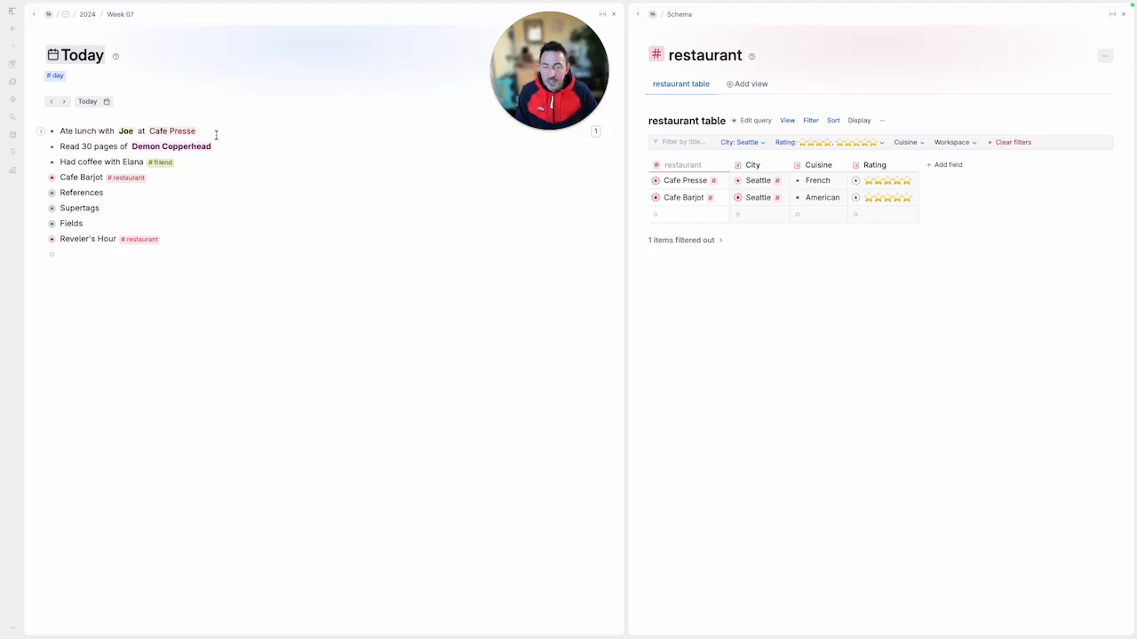